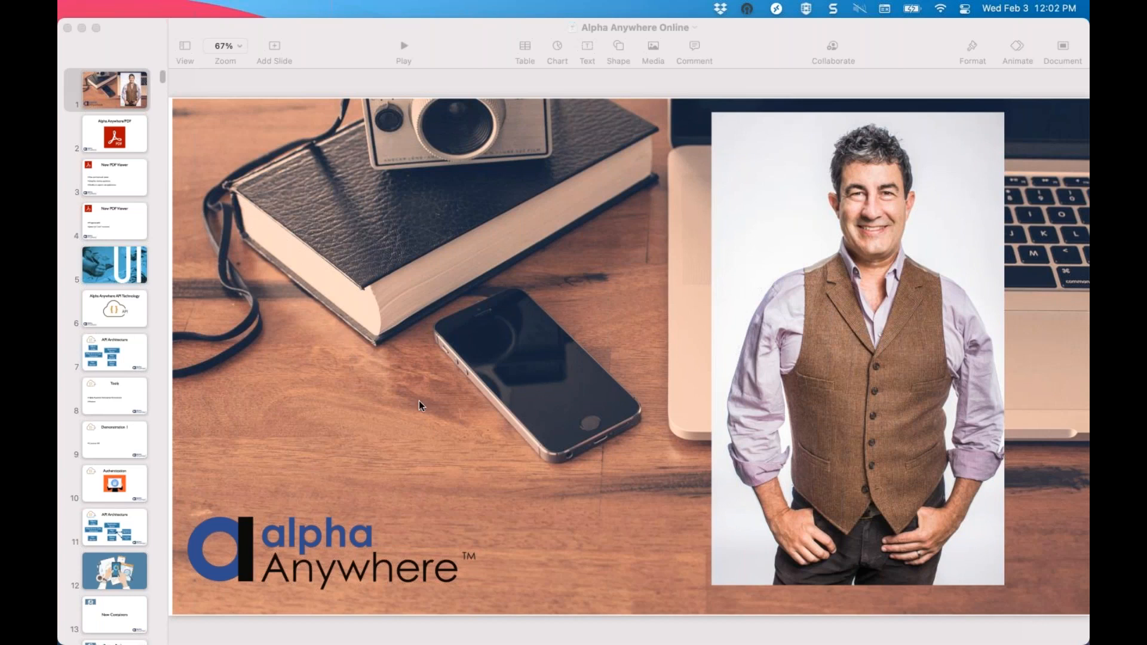
Step: Switch to the Microsoft Remote Desktop session running Alpha Anywhere
{"action": "mouse_move", "coordinate": [238, 643]}
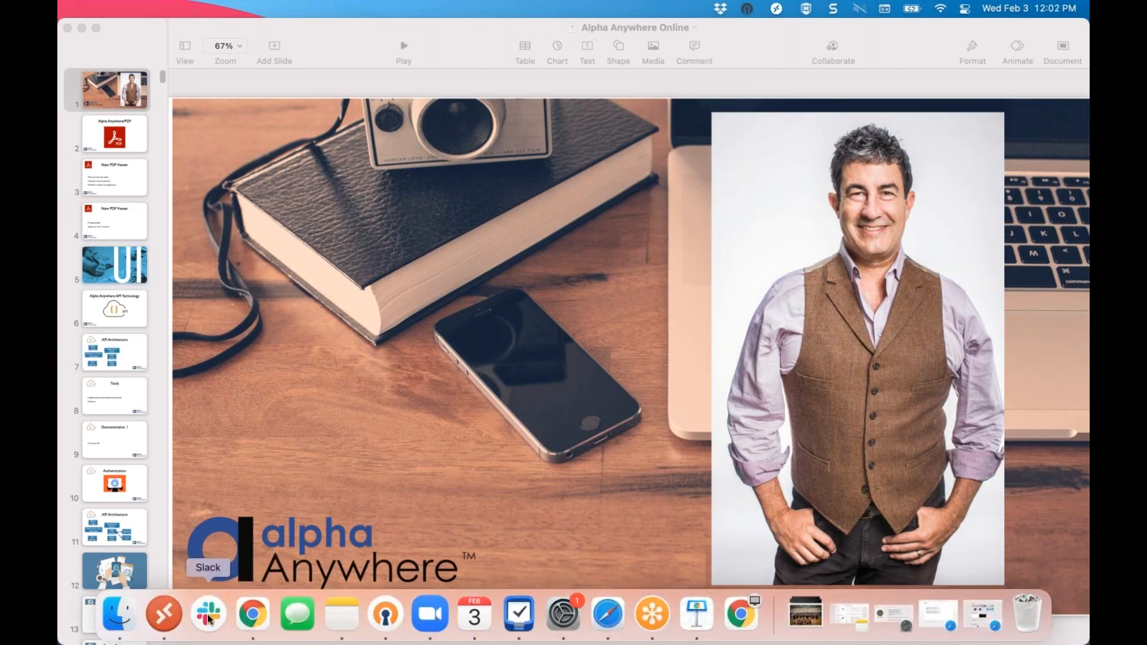
{"action": "left_click", "coordinate": [245, 615]}
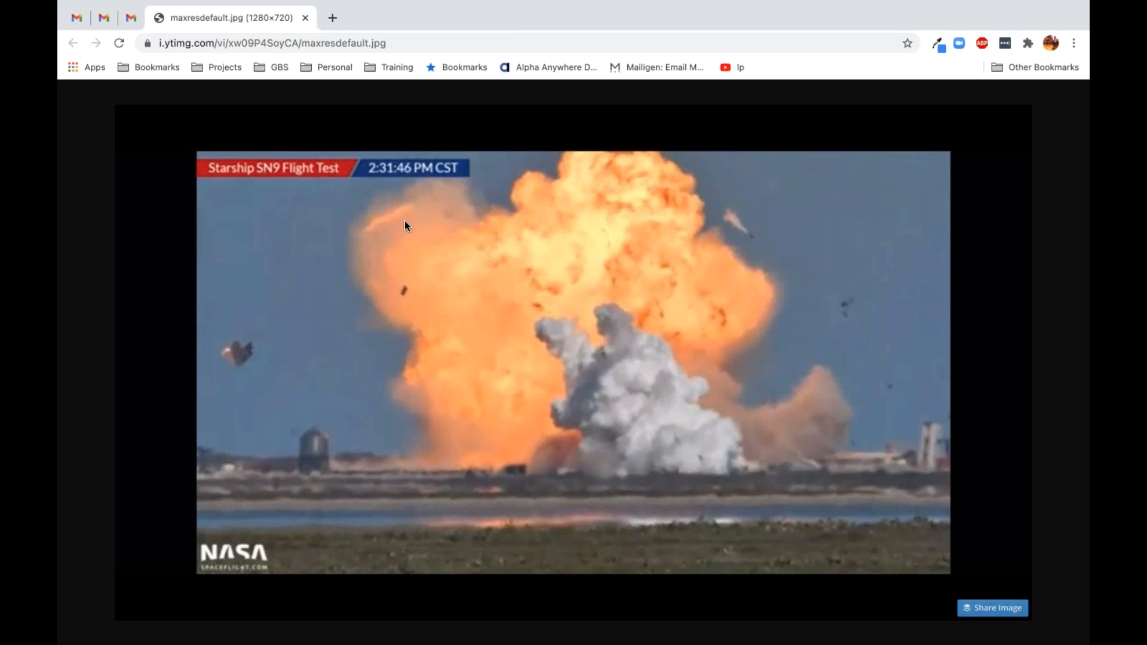
{"action": "key", "text": "ctrl+Up"}
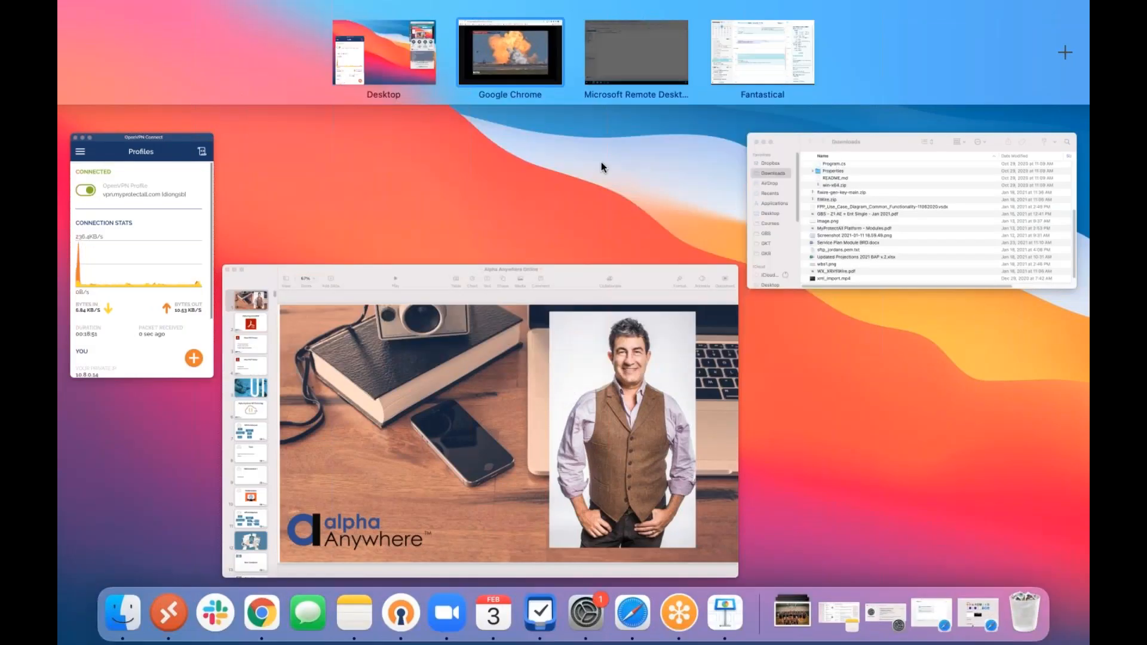
{"action": "left_click", "coordinate": [636, 53]}
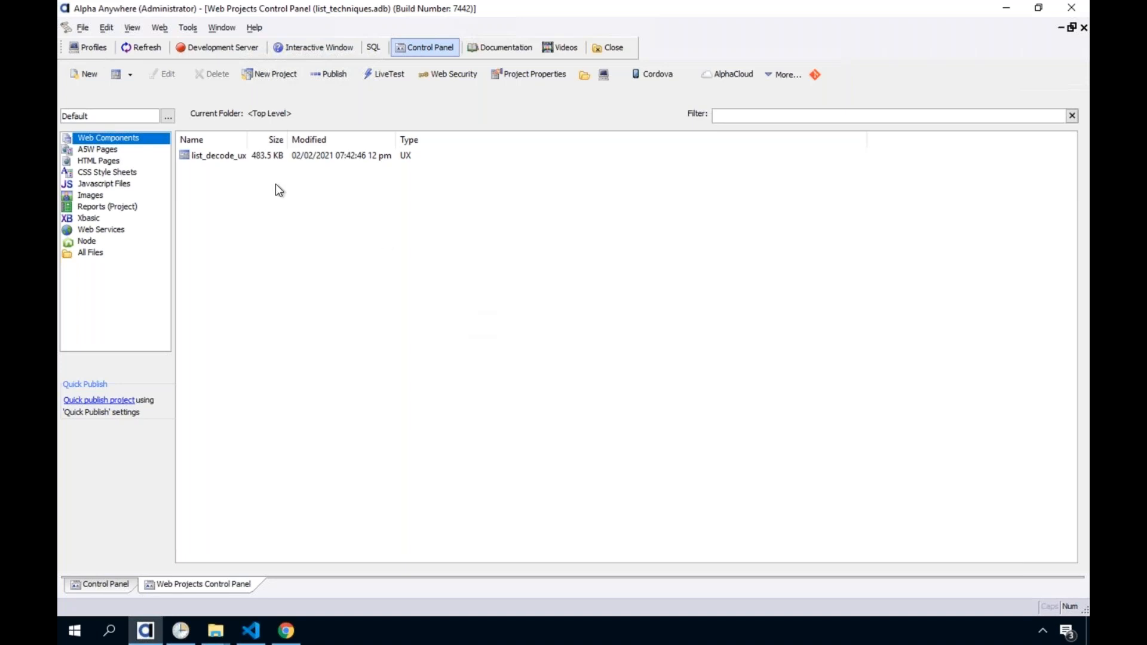
Step: Create a blank UX component, add a panel card to it and select that card
{"action": "left_click", "coordinate": [138, 110]}
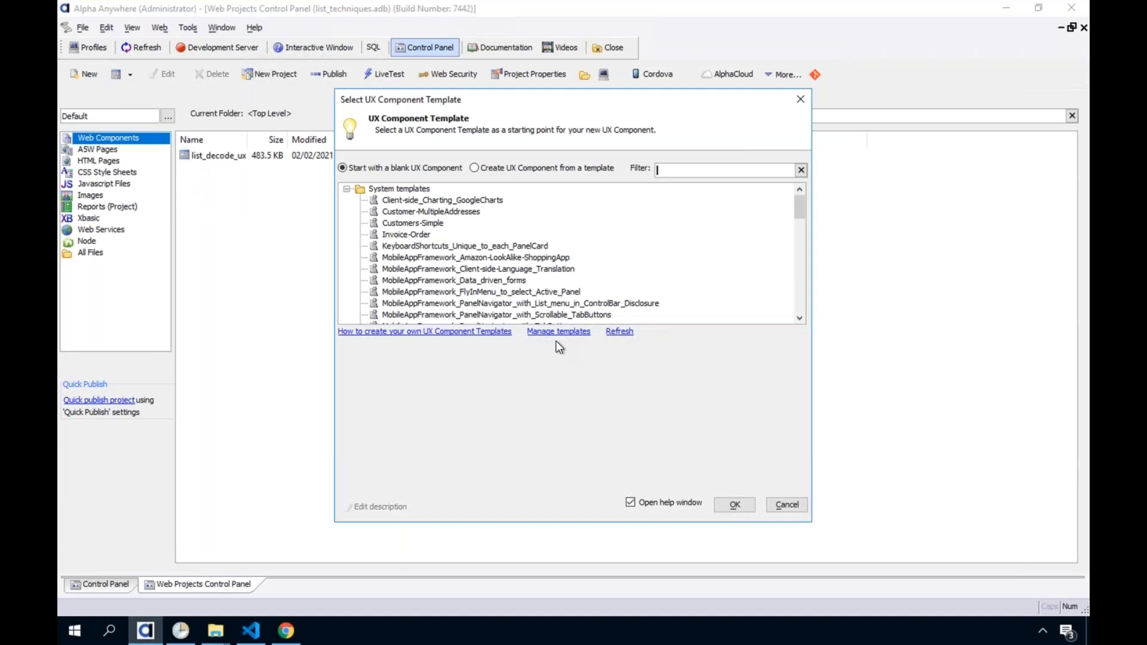
{"action": "left_click", "coordinate": [721, 508]}
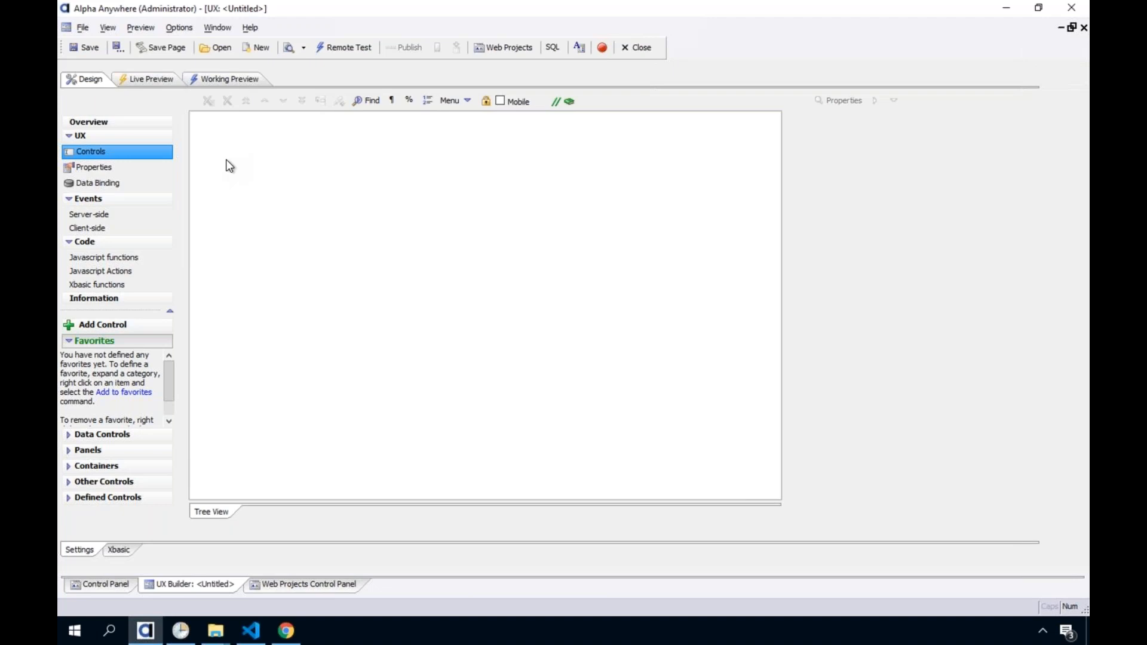
{"action": "left_click", "coordinate": [143, 451]}
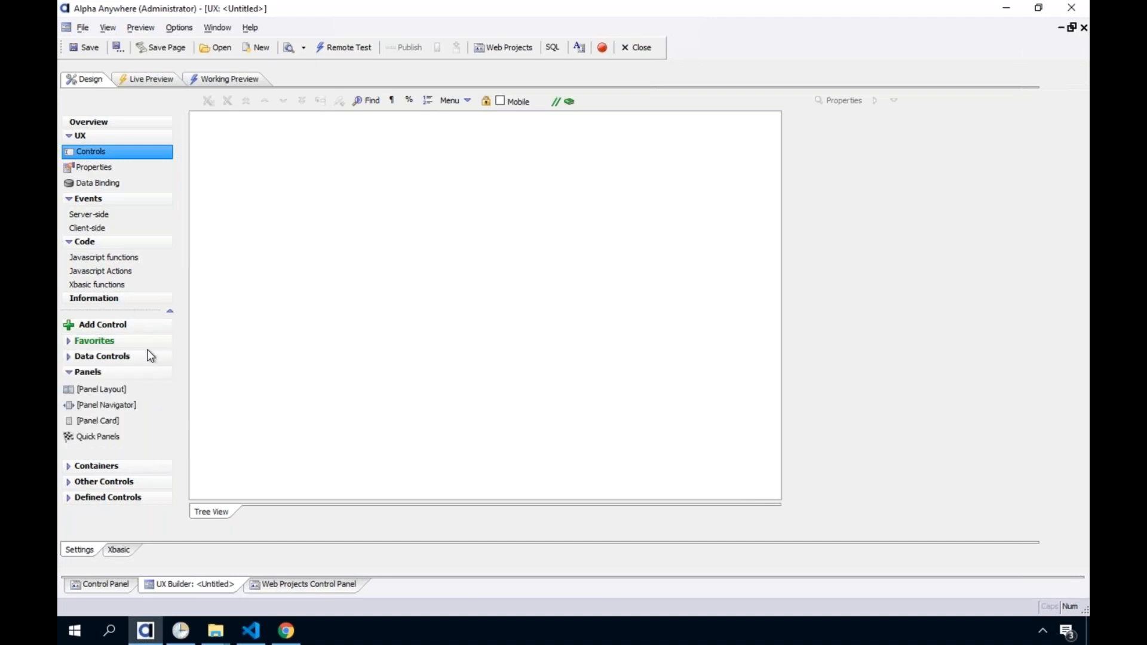
{"action": "double_click", "coordinate": [142, 417]}
{"action": "left_click", "coordinate": [574, 337]}
{"action": "left_click", "coordinate": [235, 126]}
{"action": "left_click", "coordinate": [246, 118]}
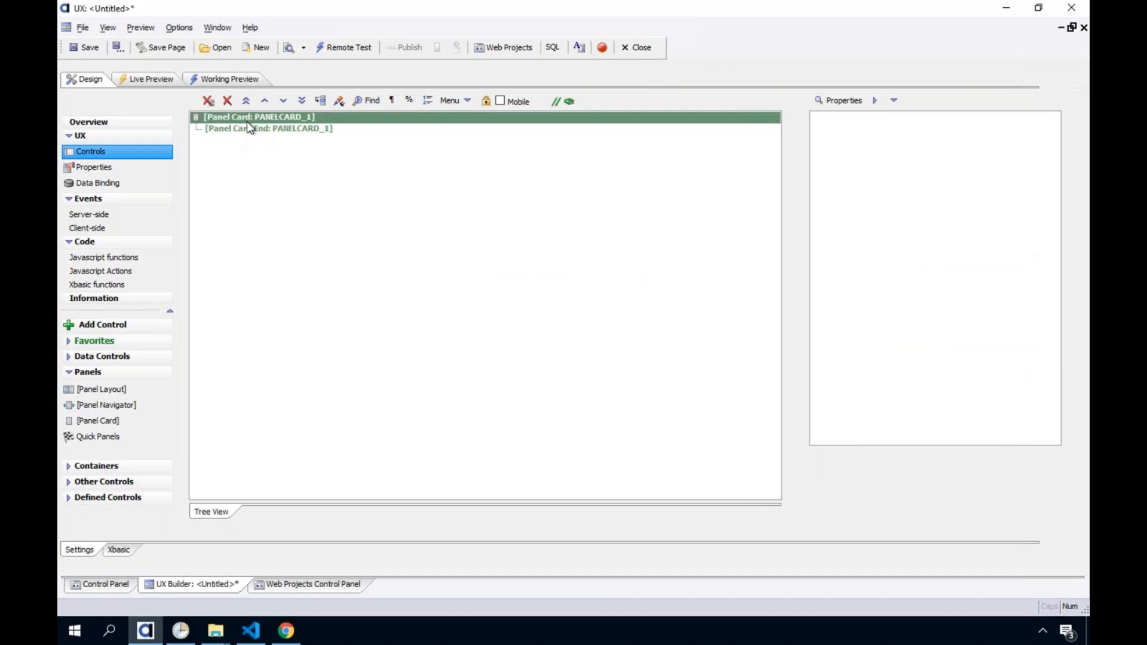
{"action": "left_click", "coordinate": [109, 326]}
{"action": "type", "text": "list"}
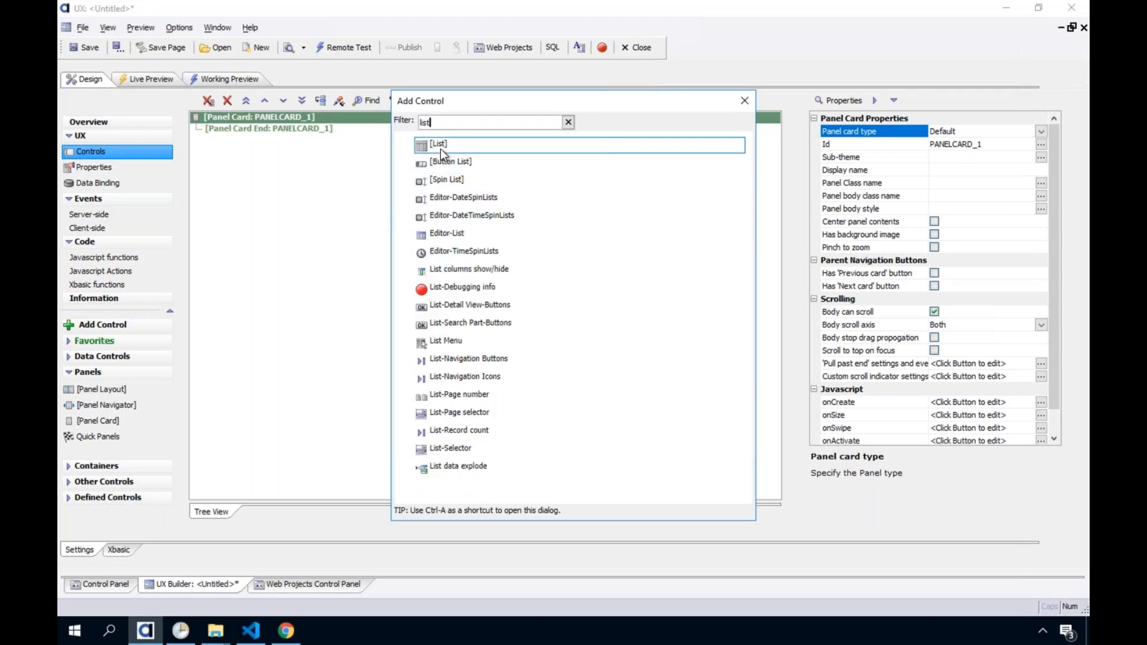
{"action": "double_click", "coordinate": [440, 149]}
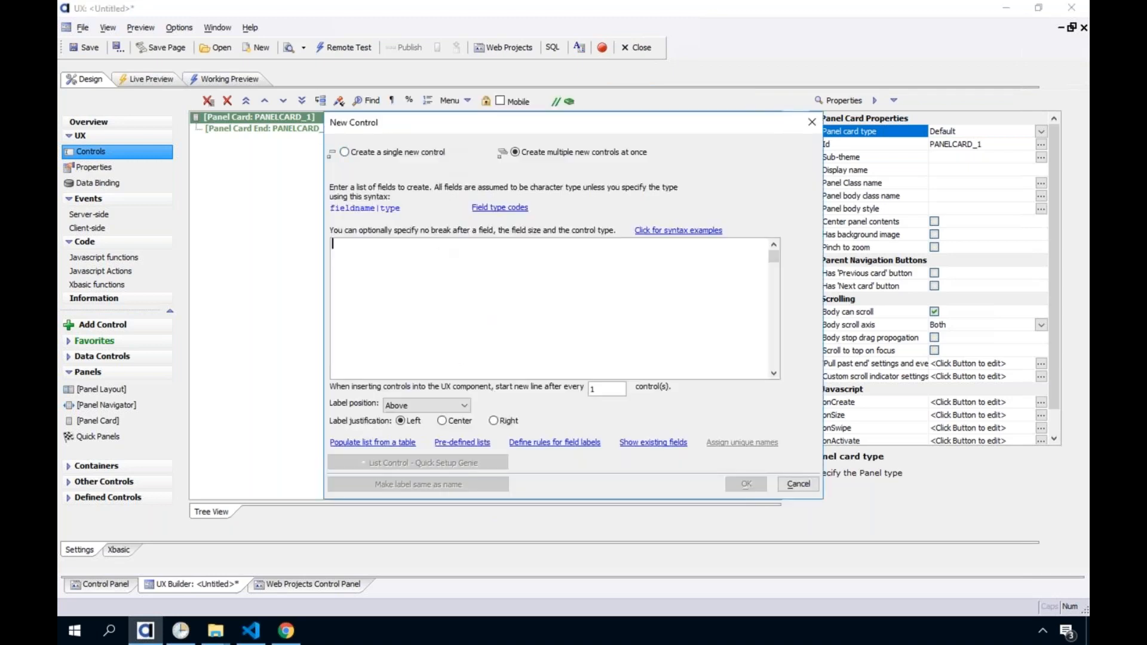
{"action": "type", "text": "list_orders"}
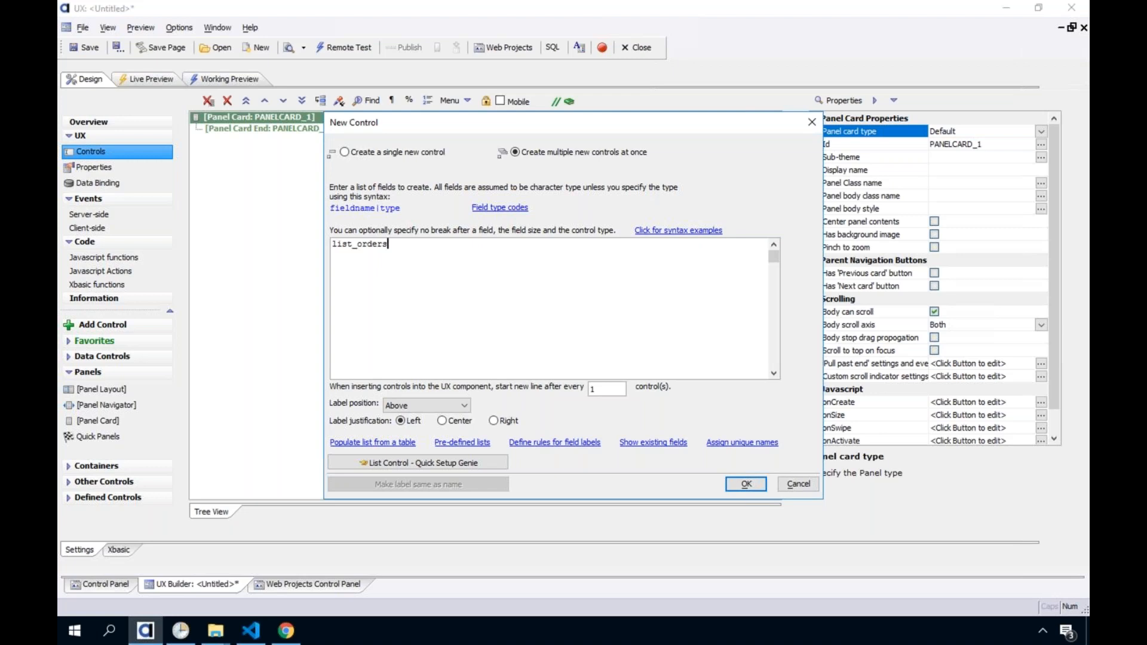
{"action": "left_click", "coordinate": [787, 483]}
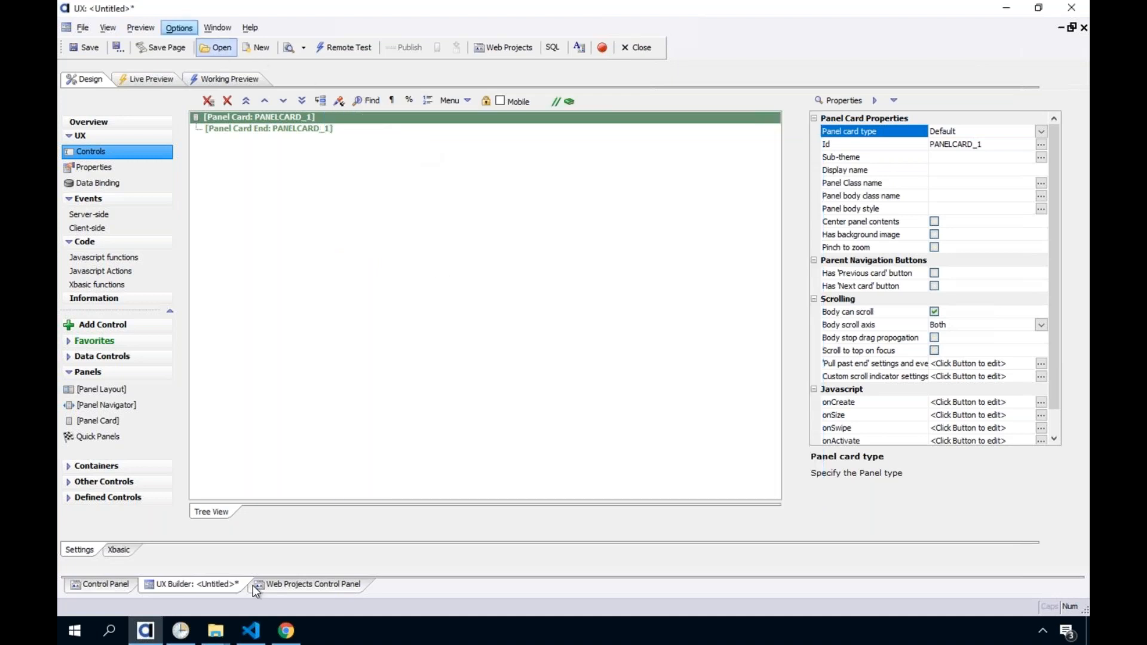
Step: Look up the project's named AlphaDAO connection strings and inspect the AADemo-Northwind definition
{"action": "left_click", "coordinate": [274, 584]}
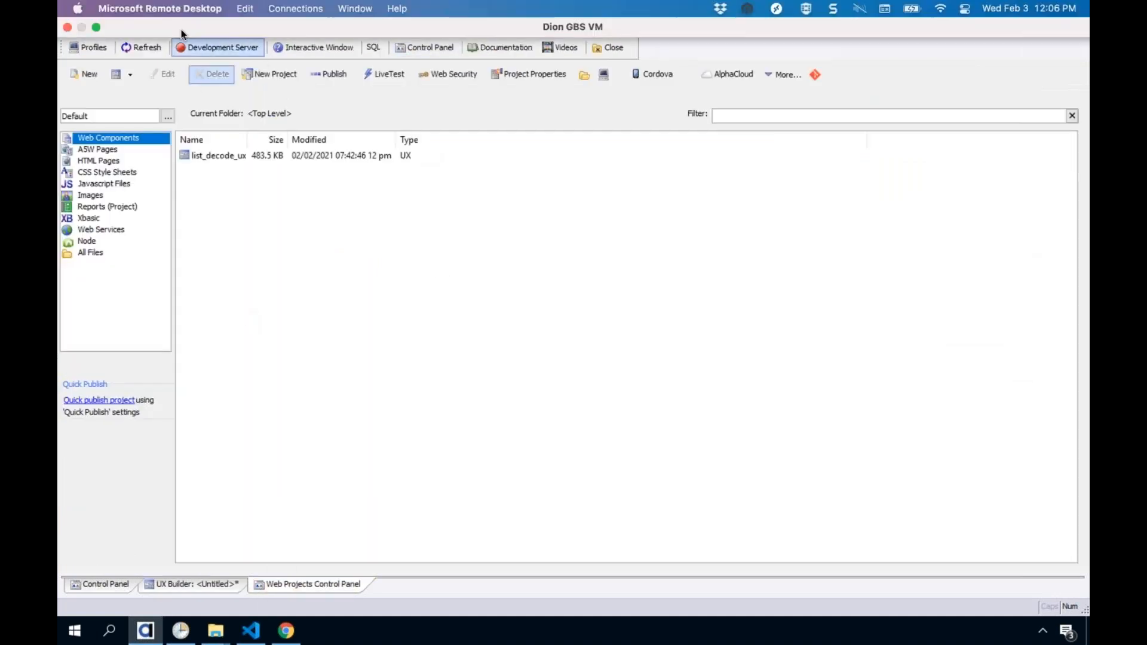
{"action": "left_click", "coordinate": [187, 27]}
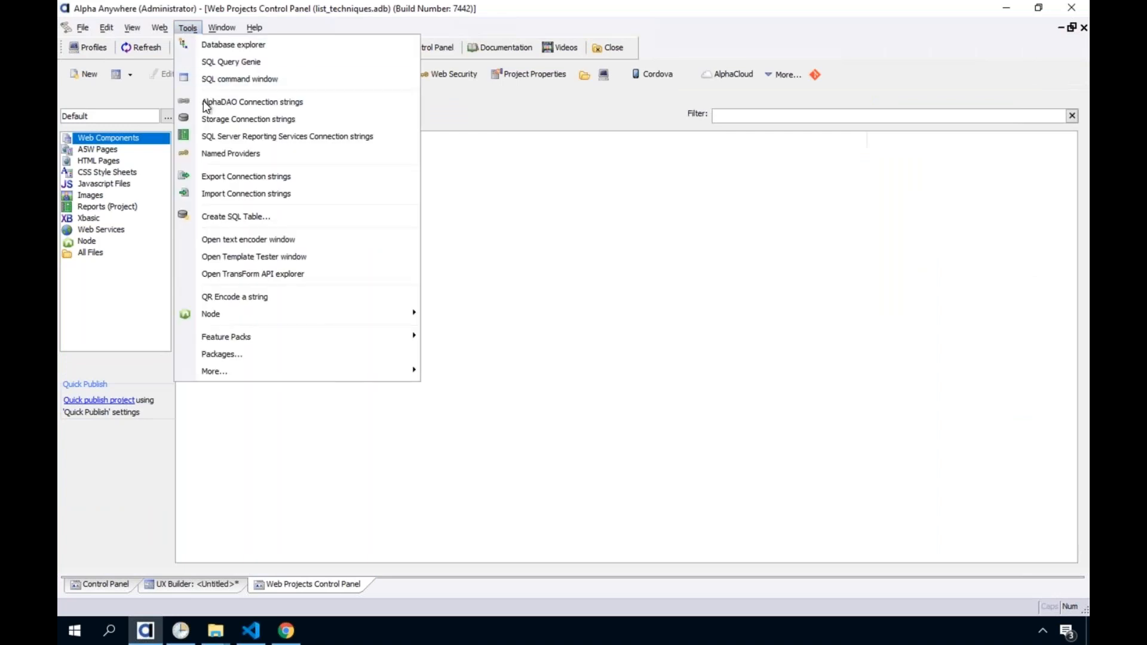
{"action": "left_click", "coordinate": [239, 106]}
{"action": "left_click", "coordinate": [365, 211]}
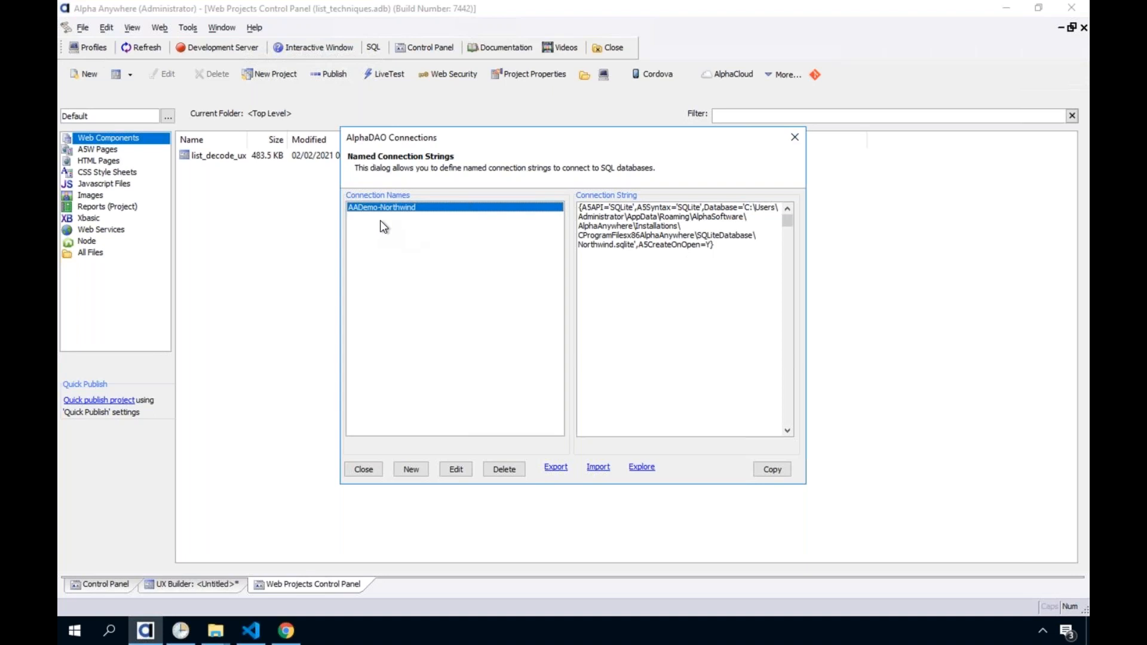
{"action": "left_click", "coordinate": [364, 470]}
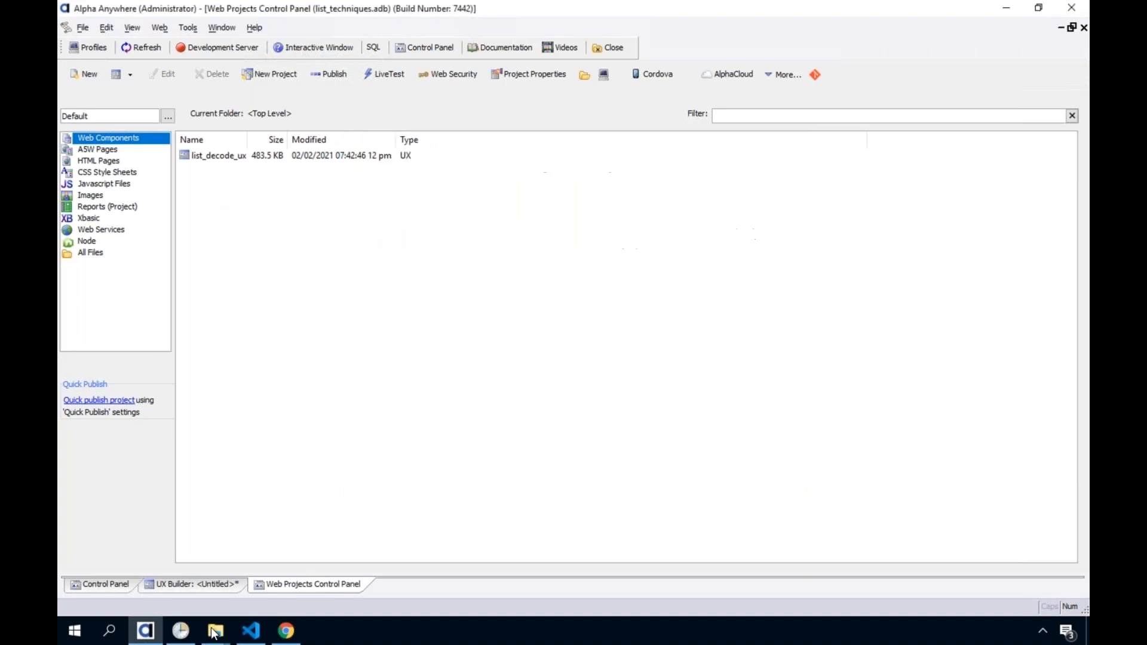
Step: Add a List control named list_orders inside the panel card and start its Quick Setup Genie
{"action": "left_click", "coordinate": [210, 585]}
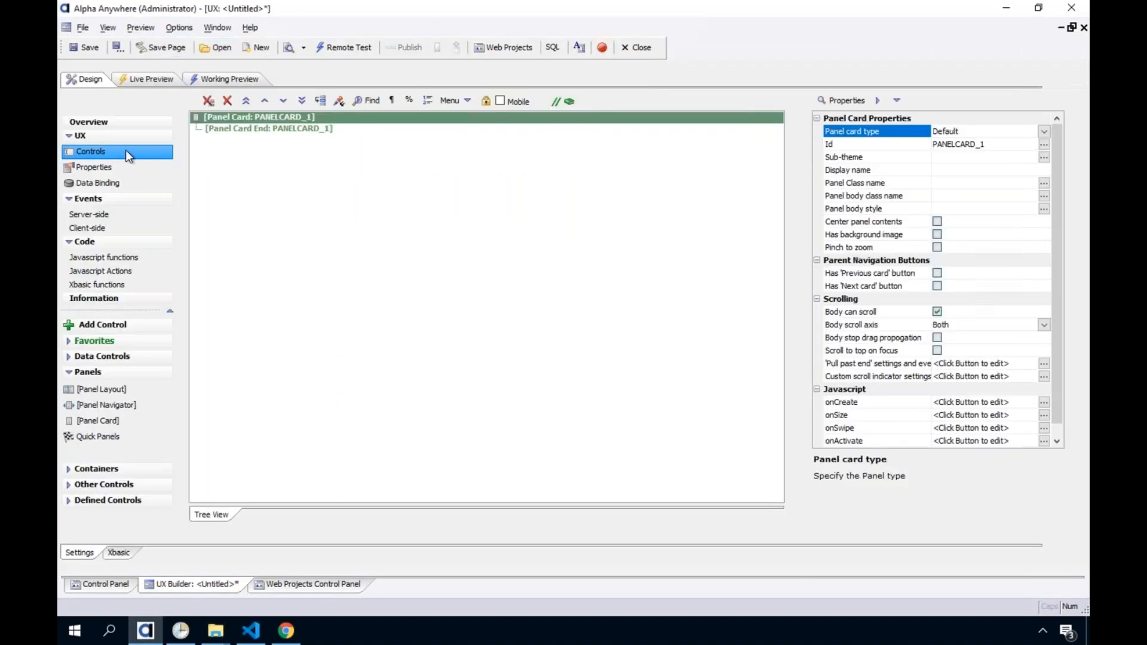
{"action": "left_click", "coordinate": [117, 325]}
{"action": "type", "text": "list"}
{"action": "double_click", "coordinate": [400, 149]}
{"action": "type", "text": "list_"}
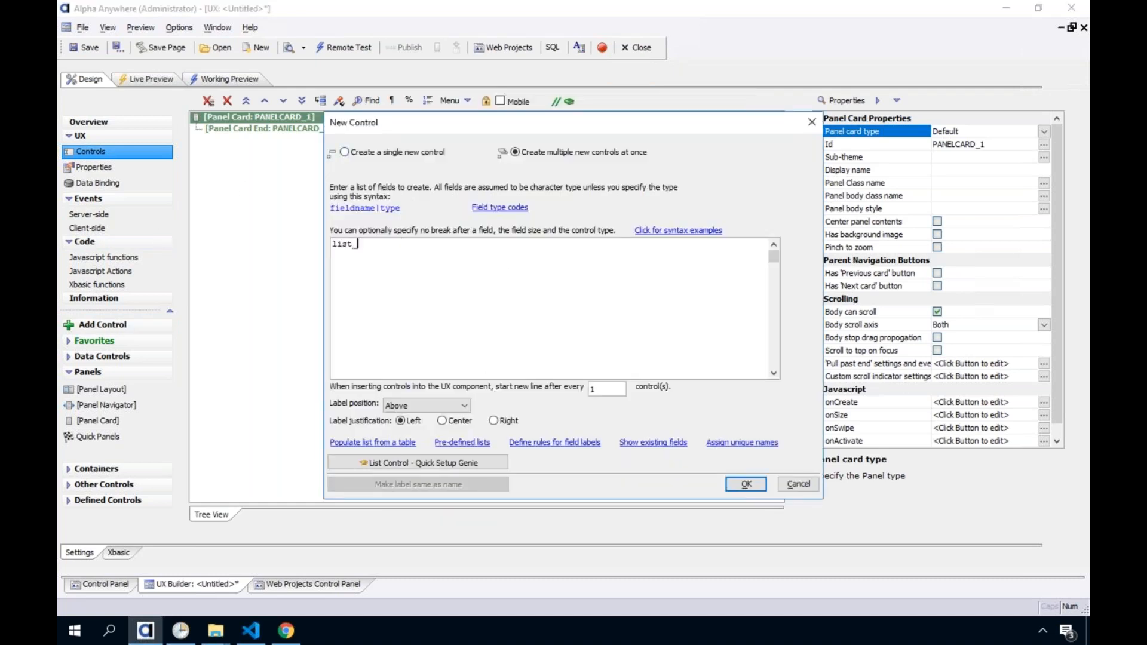
{"action": "type", "text": "orders"}
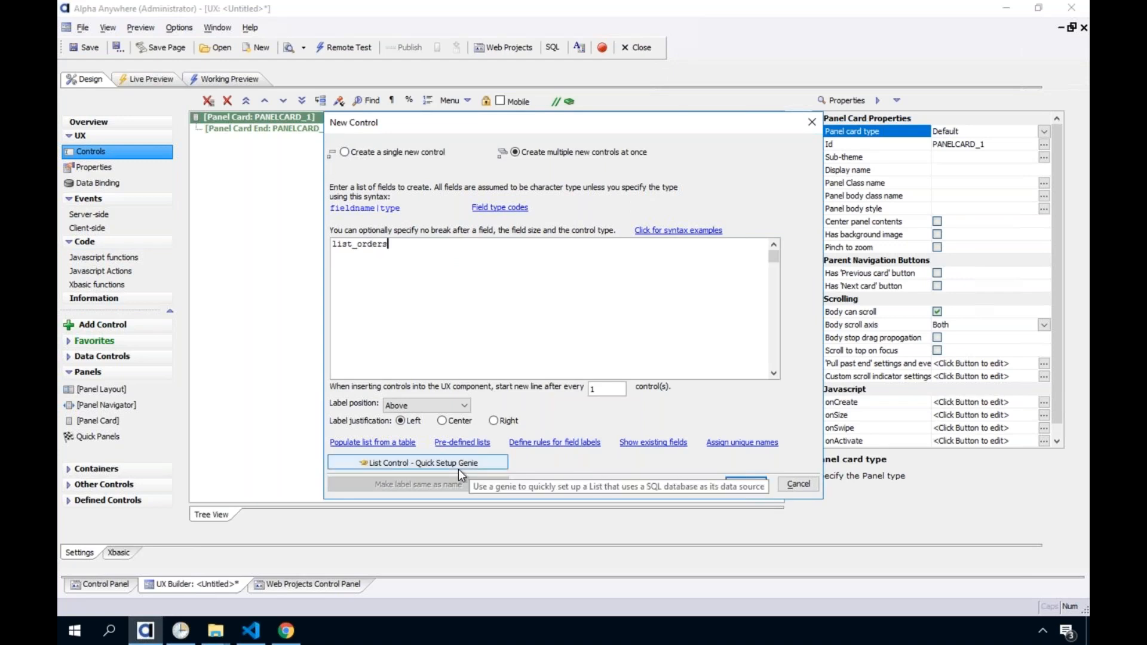
{"action": "left_click", "coordinate": [397, 463]}
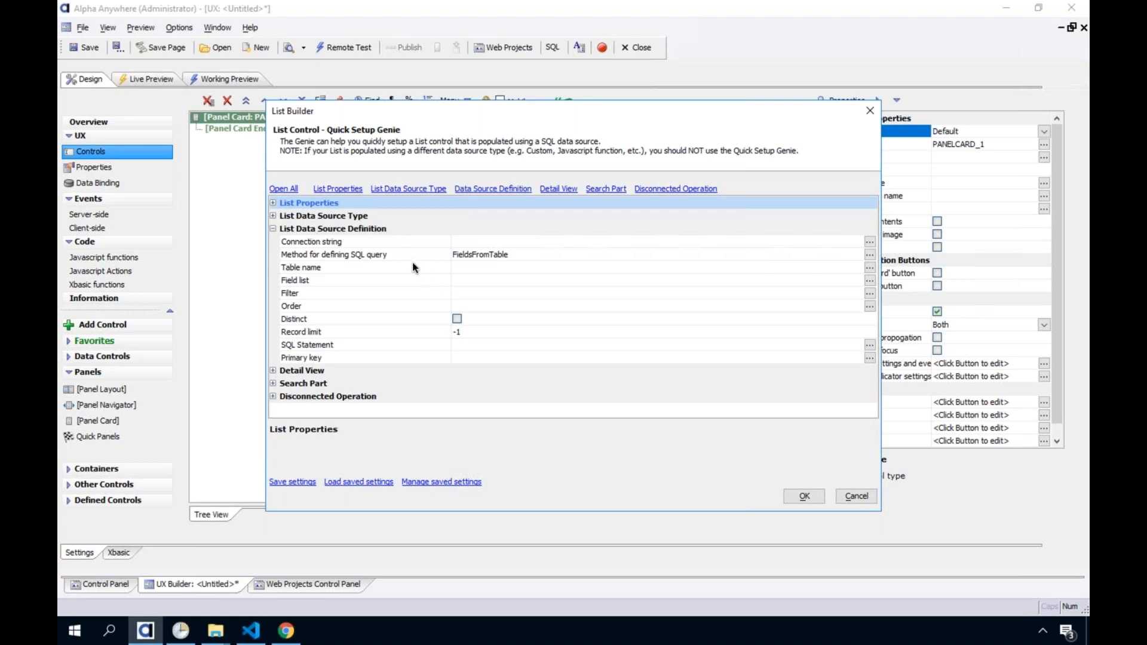
Step: Set the list's data source connection string to the named connection AADemo-Northwind
{"action": "left_click", "coordinate": [382, 243]}
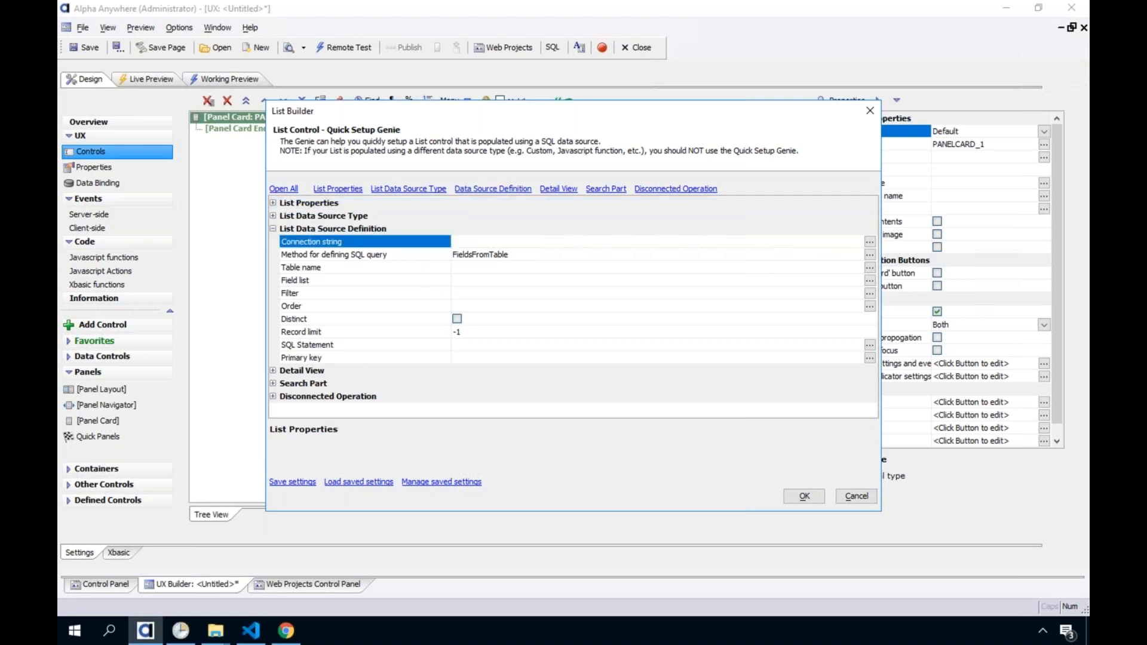
{"action": "double_click", "coordinate": [333, 242]}
{"action": "left_click", "coordinate": [348, 222]}
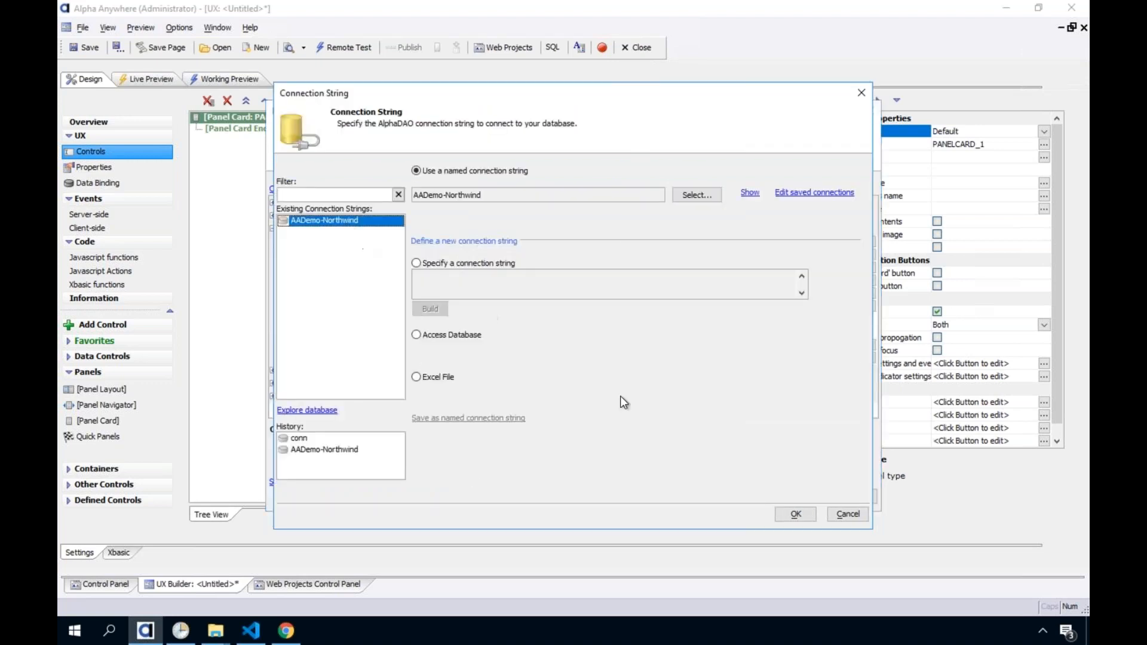
{"action": "left_click", "coordinate": [796, 513]}
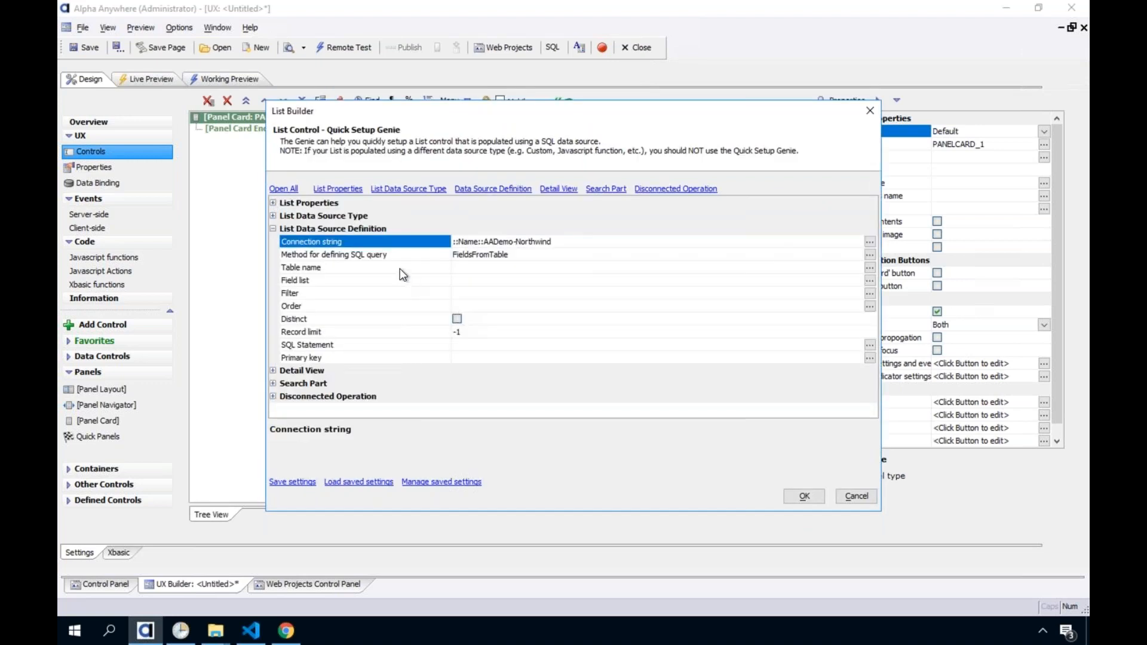
Step: Review the available methods for defining the list's SQL query
{"action": "left_click", "coordinate": [412, 257]}
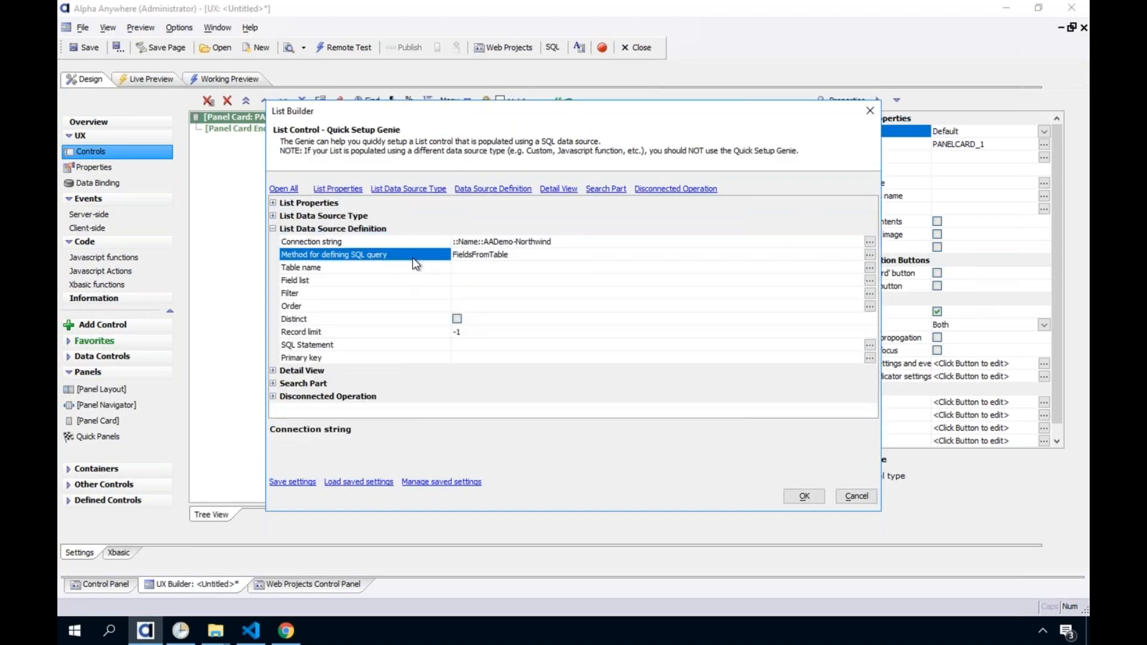
{"action": "left_click", "coordinate": [870, 255]}
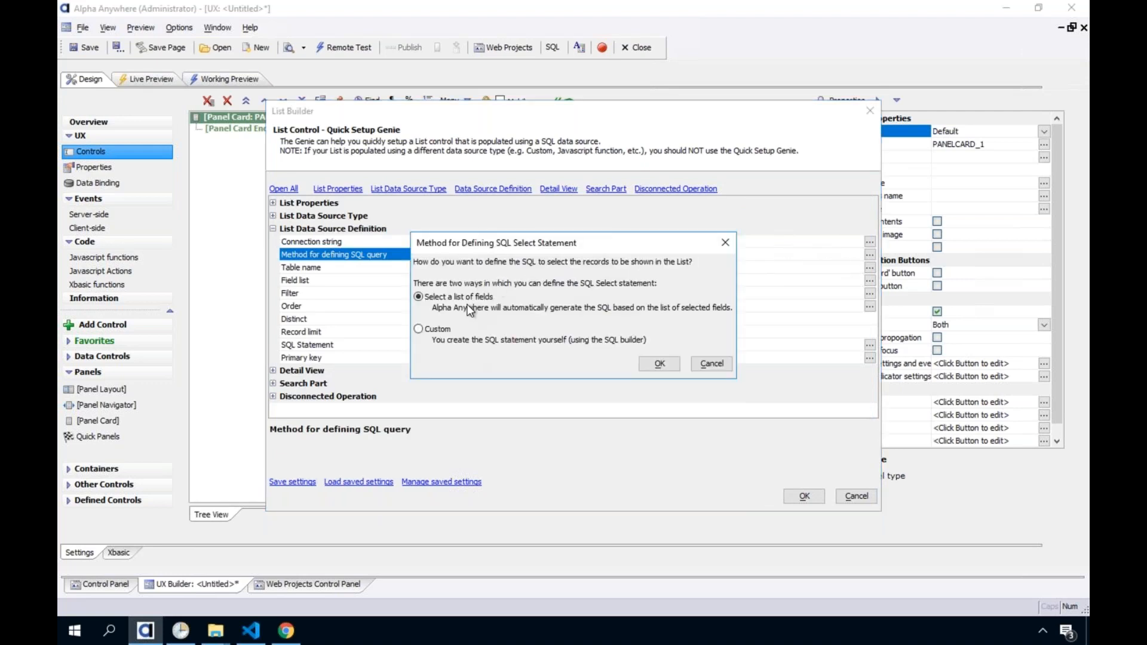
{"action": "left_click", "coordinate": [720, 362]}
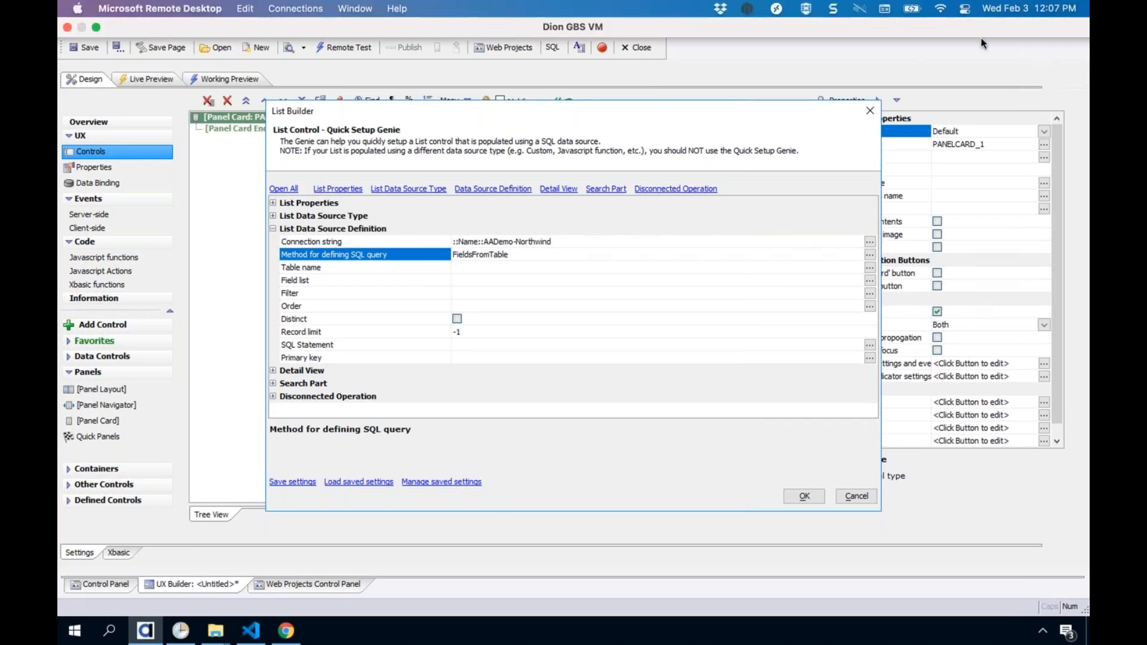
{"action": "left_click", "coordinate": [964, 9]}
{"action": "left_click", "coordinate": [993, 59]}
{"action": "left_click", "coordinate": [963, 69]}
Step: Choose Orders as the table for the list's data source
{"action": "left_click", "coordinate": [490, 268]}
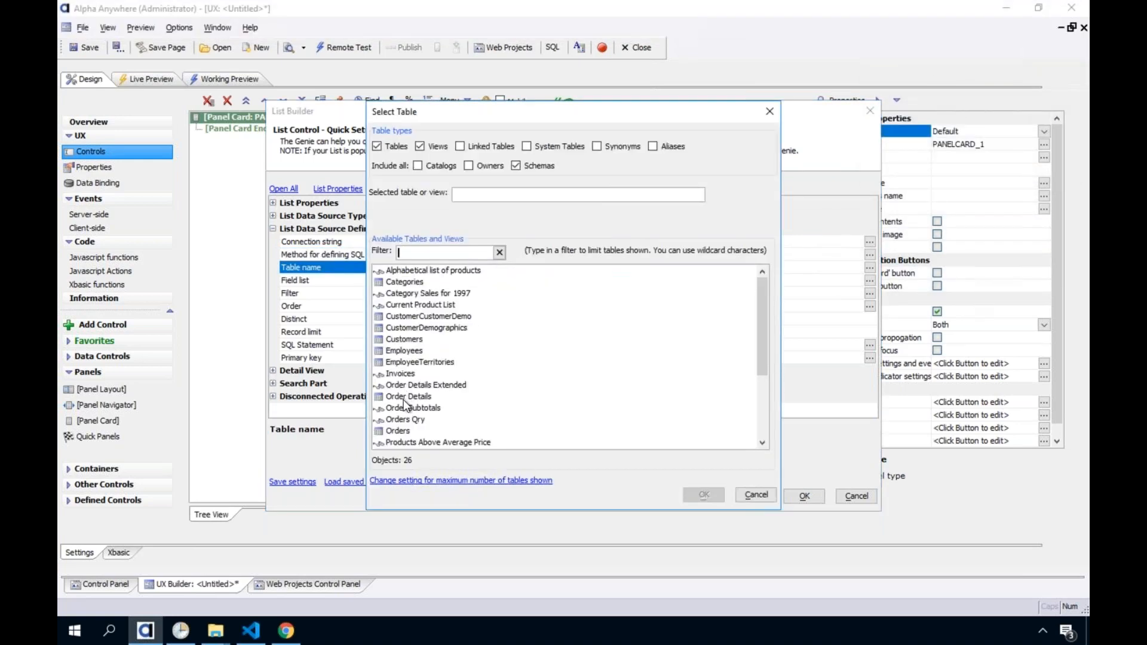
{"action": "left_click", "coordinate": [405, 431]}
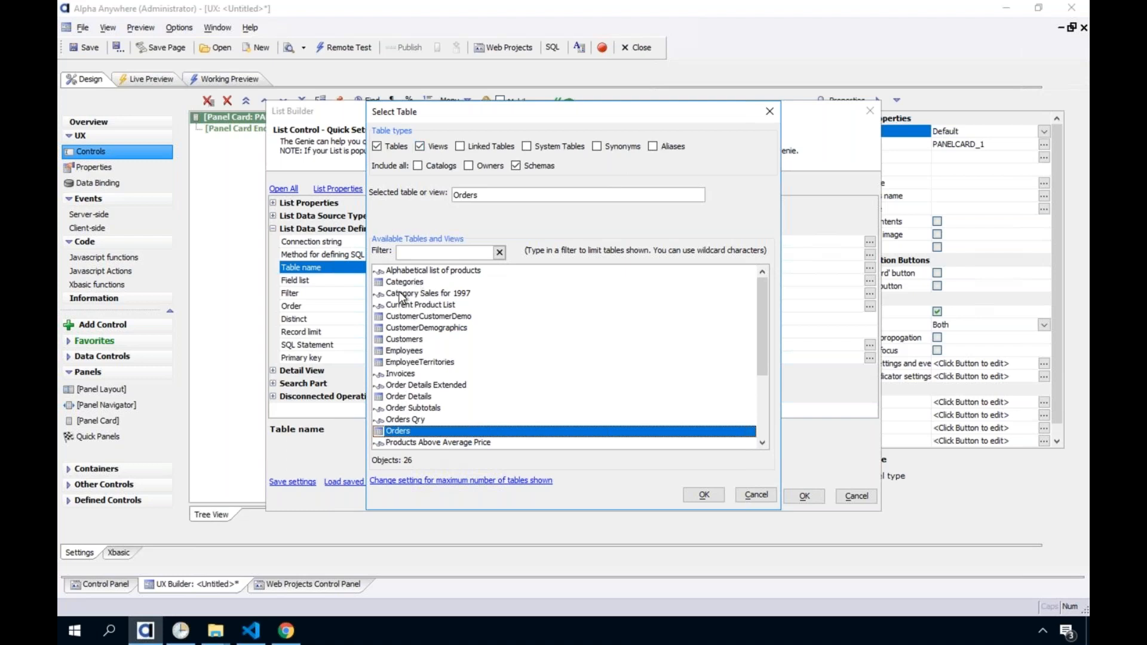
{"action": "left_click", "coordinate": [419, 146]}
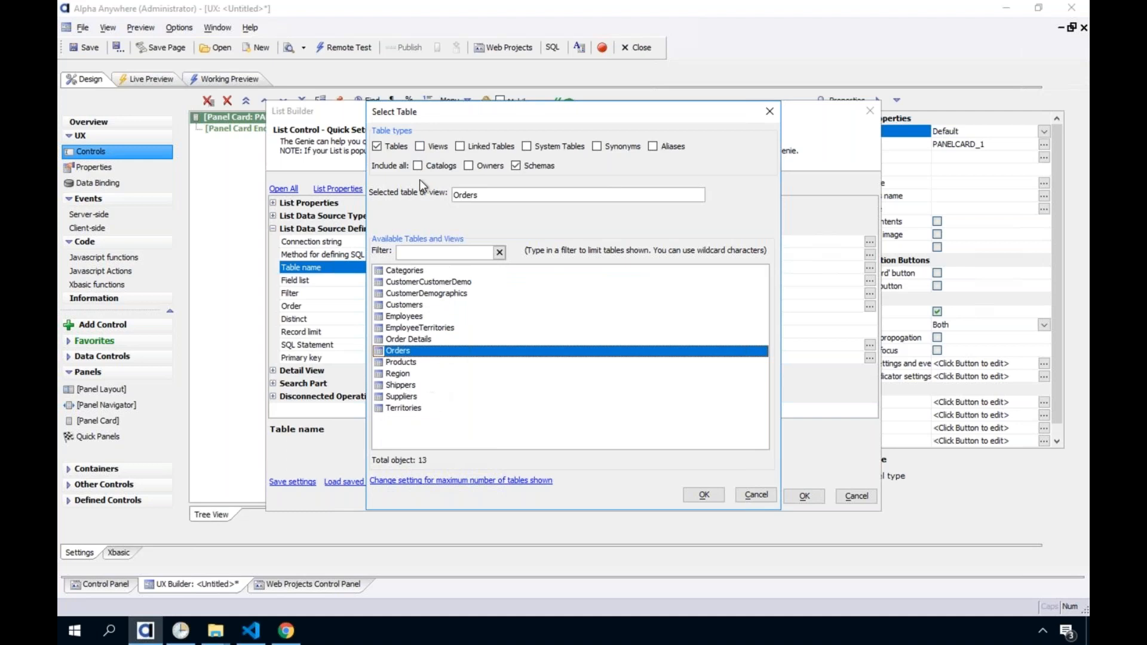
{"action": "left_click", "coordinate": [430, 147]}
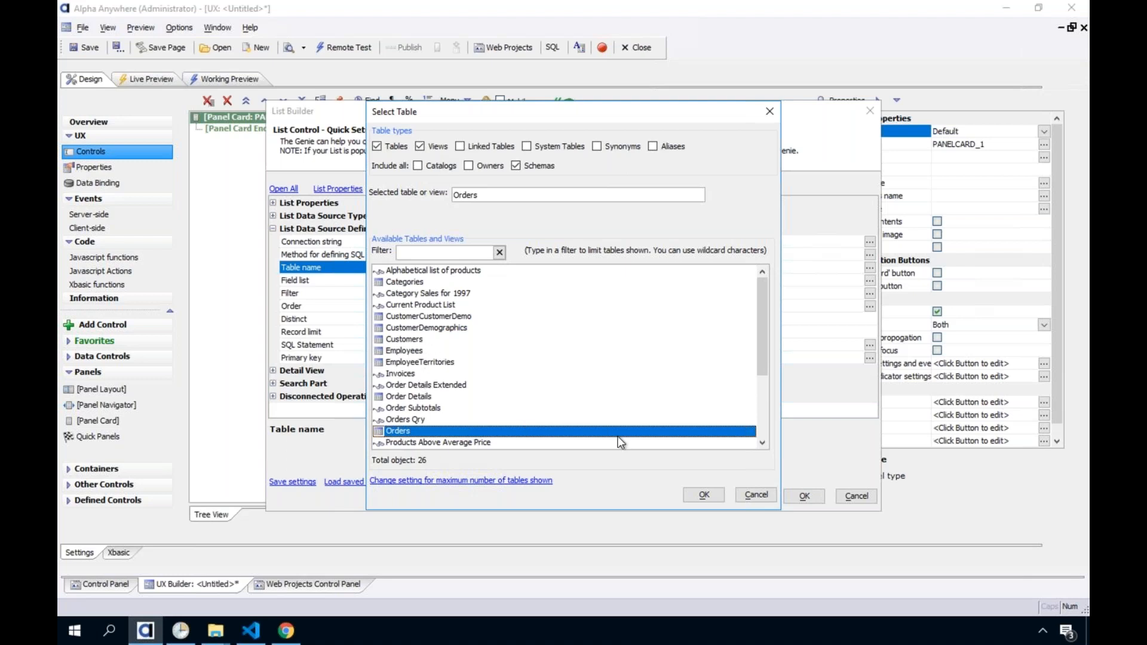
{"action": "left_click", "coordinate": [703, 494]}
Step: Include the fields OrderID, CustomerID, EmployeeID, OrderDate and RequiredDate in the list's query and complete the genie
{"action": "double_click", "coordinate": [429, 282]}
{"action": "left_click", "coordinate": [397, 231]}
{"action": "left_click", "coordinate": [397, 244]}
{"action": "left_click", "coordinate": [398, 254]}
{"action": "left_click", "coordinate": [397, 267]}
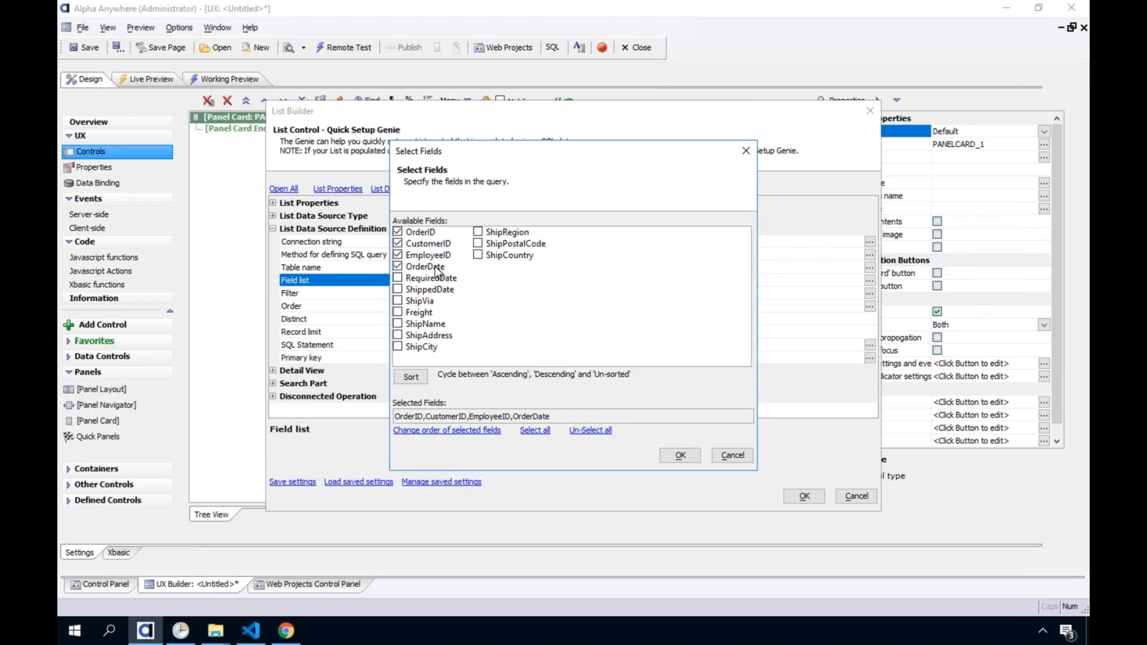
{"action": "left_click", "coordinate": [399, 279]}
{"action": "left_click", "coordinate": [679, 455]}
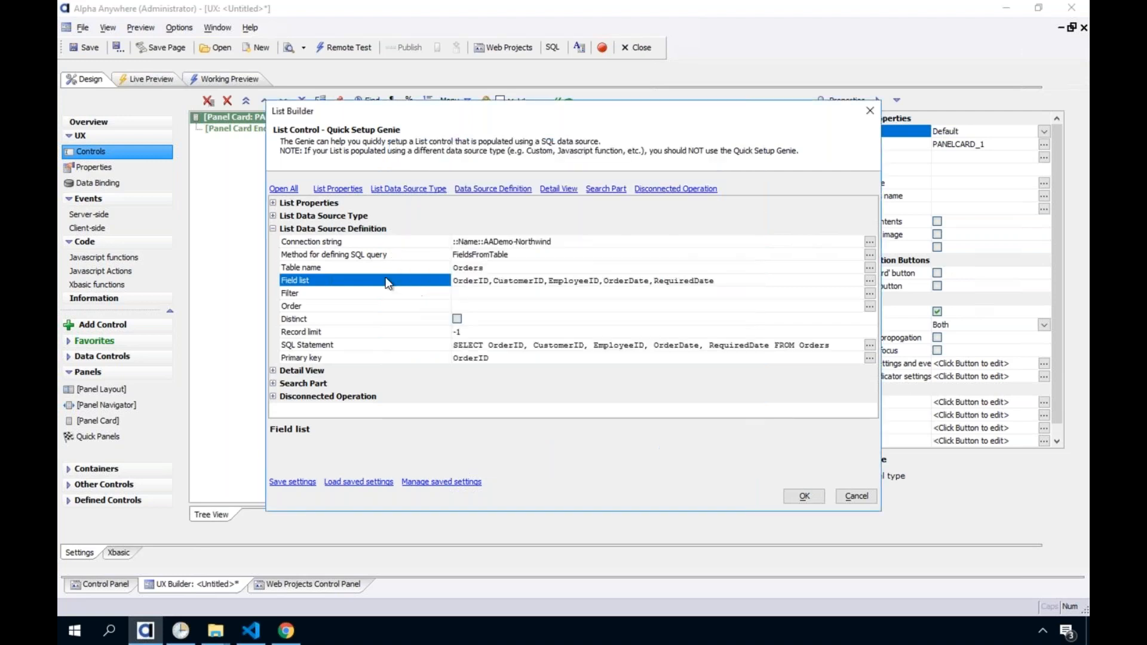
{"action": "left_click", "coordinate": [393, 291]}
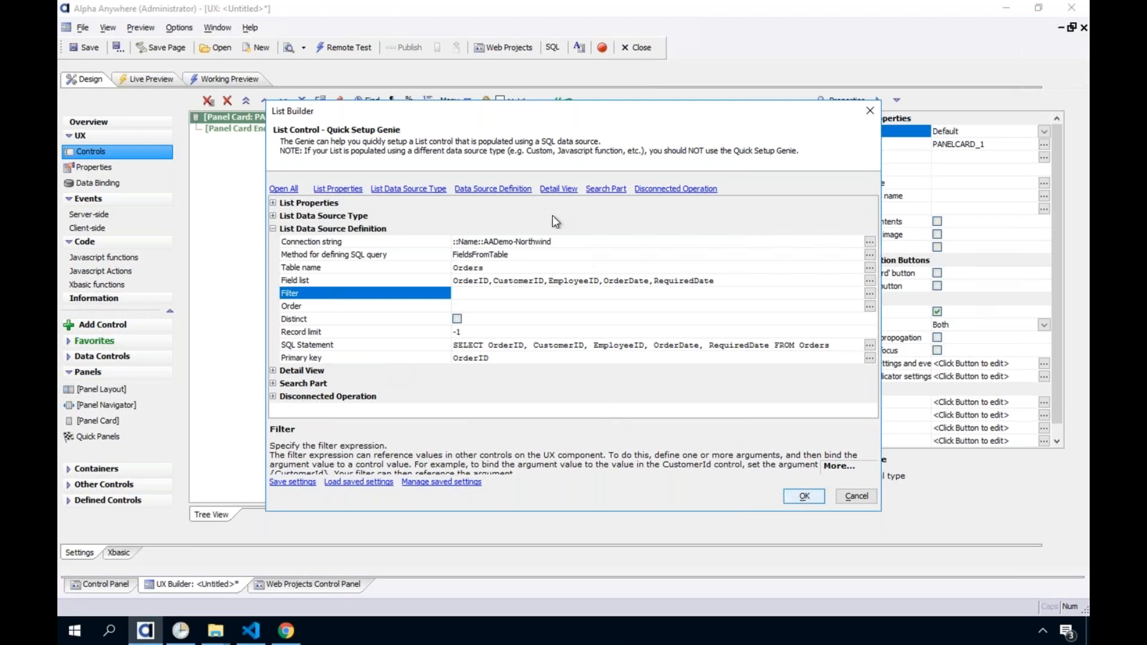
{"action": "left_click", "coordinate": [803, 496]}
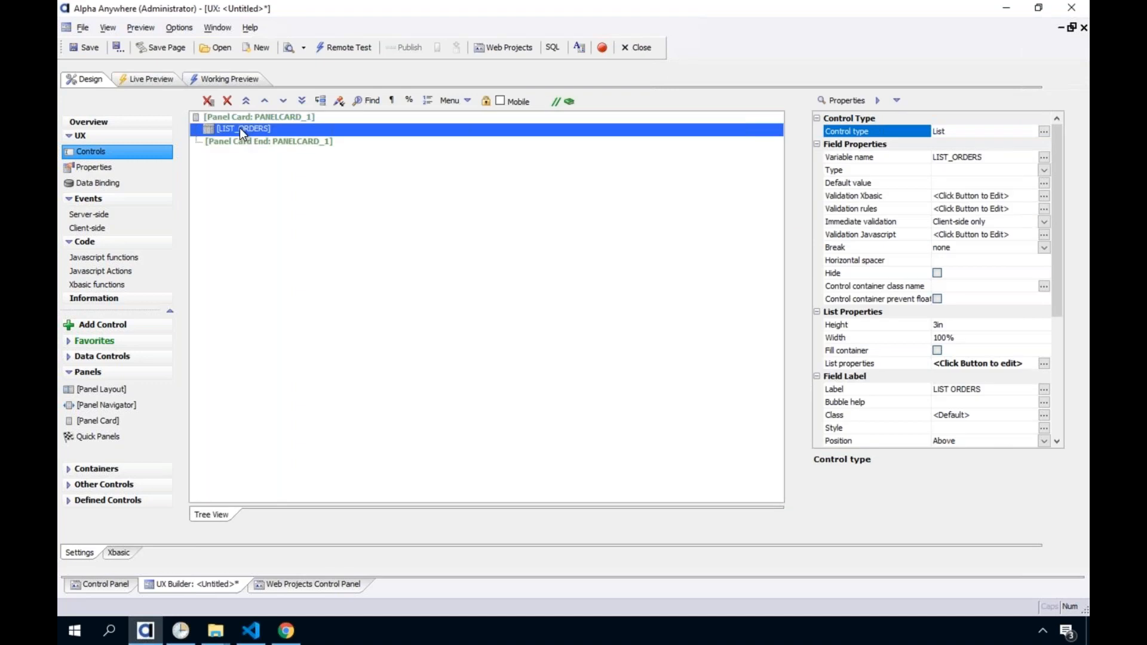
Step: Save the UX component as list_decode_webinar_ux in the Default project
{"action": "left_click", "coordinate": [85, 48]}
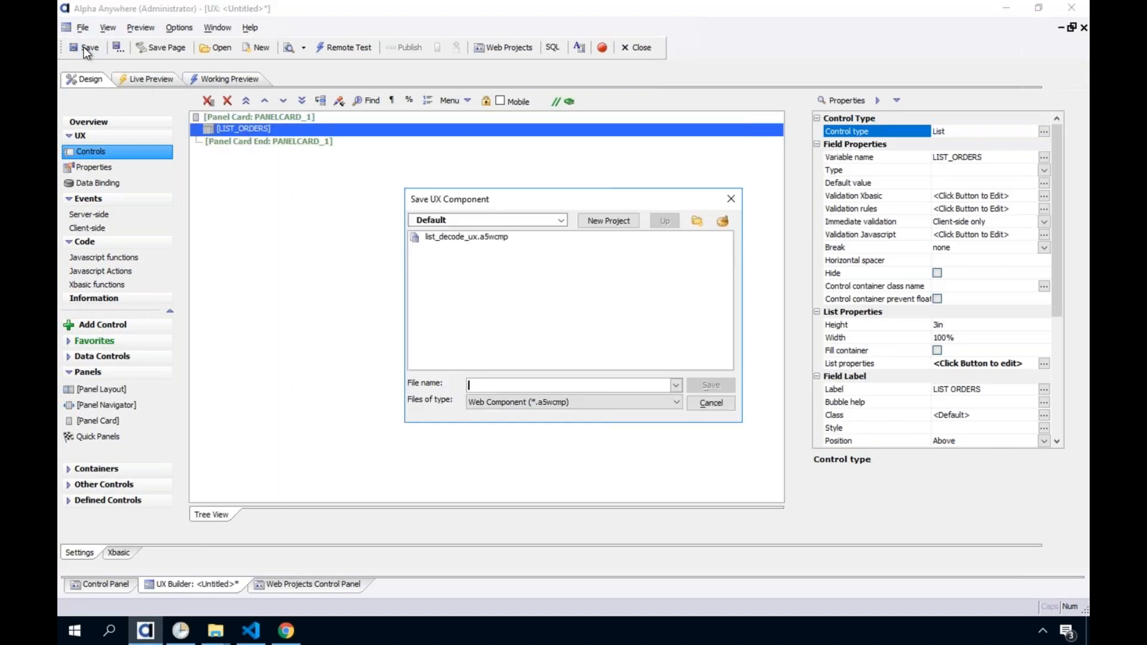
{"action": "type", "text": "list_decode_"}
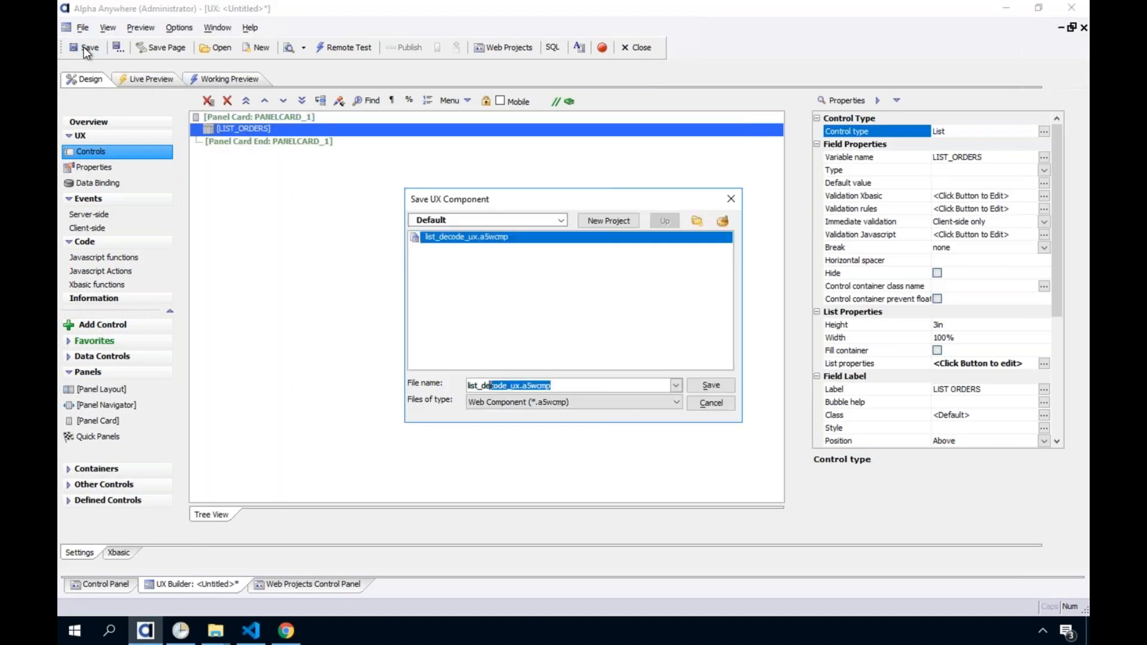
{"action": "type", "text": "webinar_ux"}
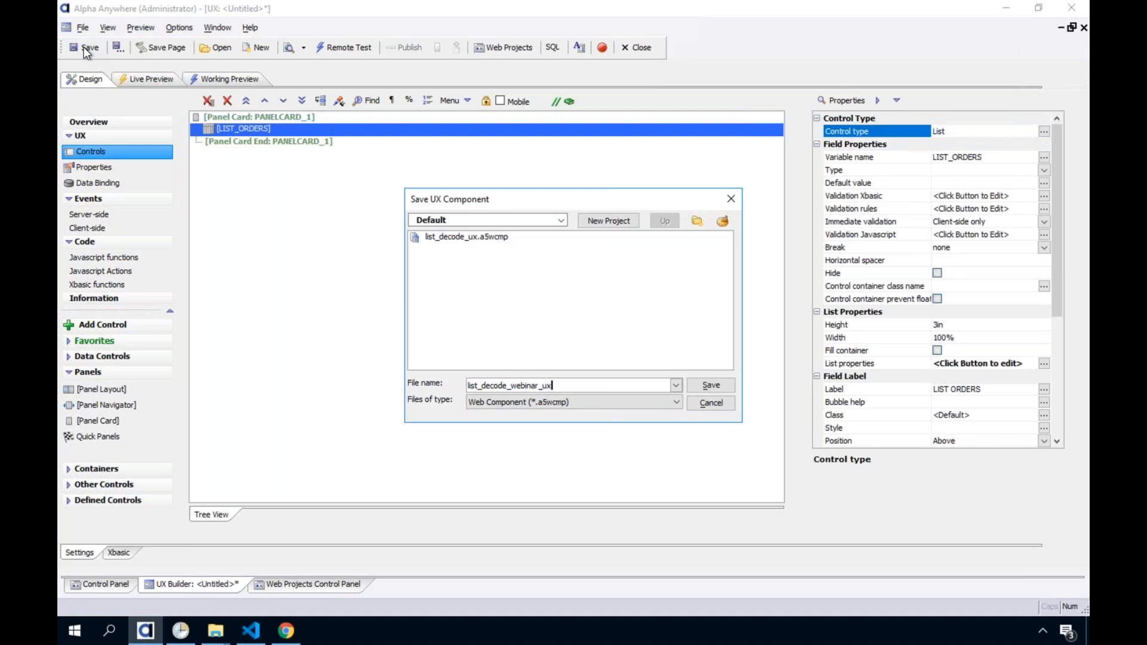
{"action": "key", "text": "Return"}
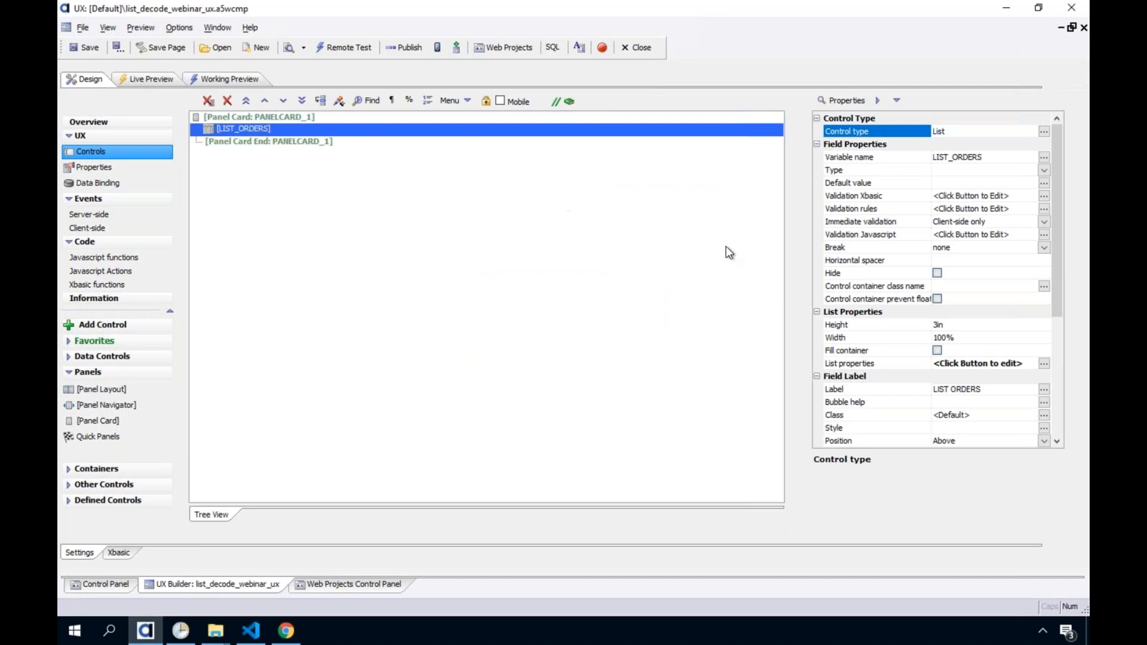
Step: Make the LIST_ORDERS control fill its container, and enable the compact theme for the component, saving the changes
{"action": "left_click", "coordinate": [860, 351]}
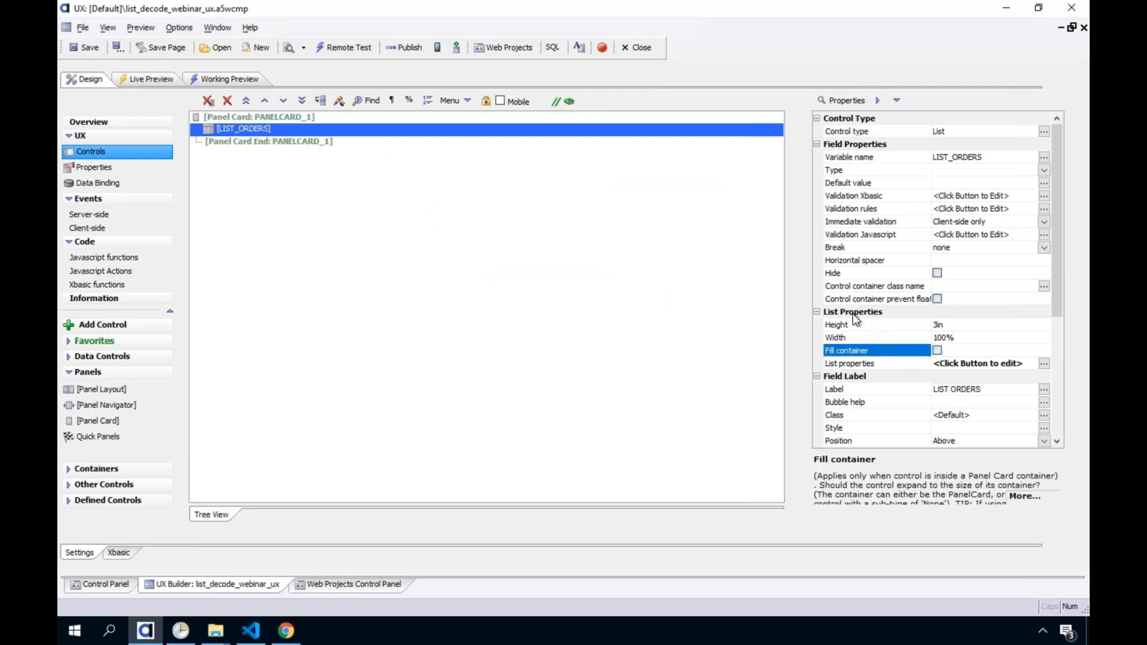
{"action": "left_click", "coordinate": [937, 351]}
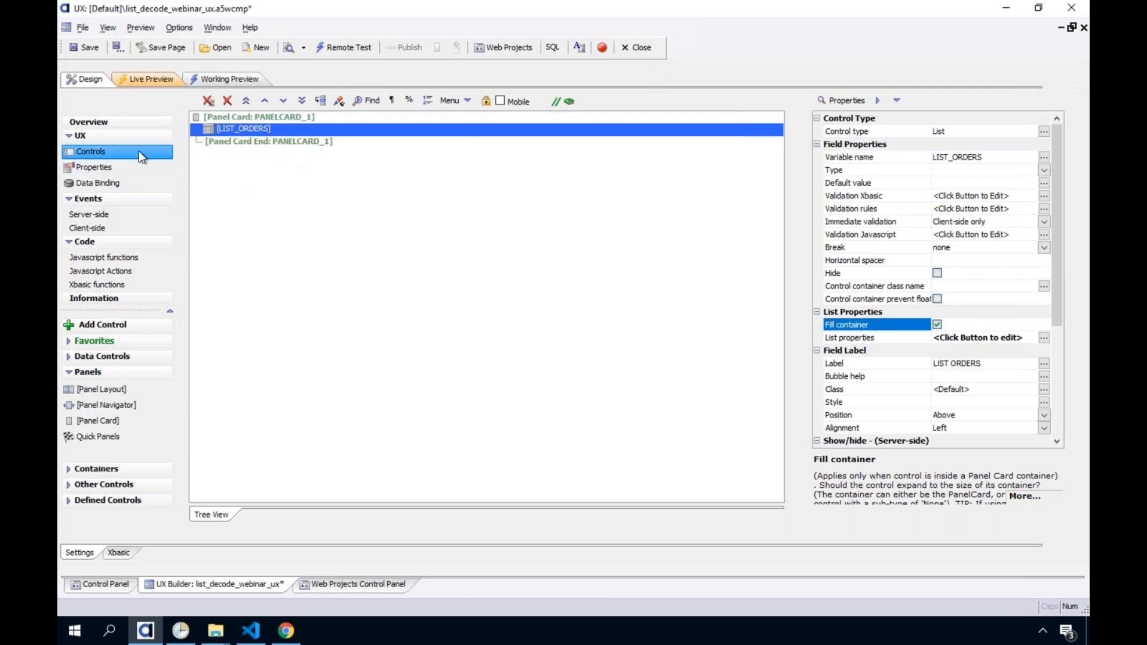
{"action": "left_click", "coordinate": [121, 166]}
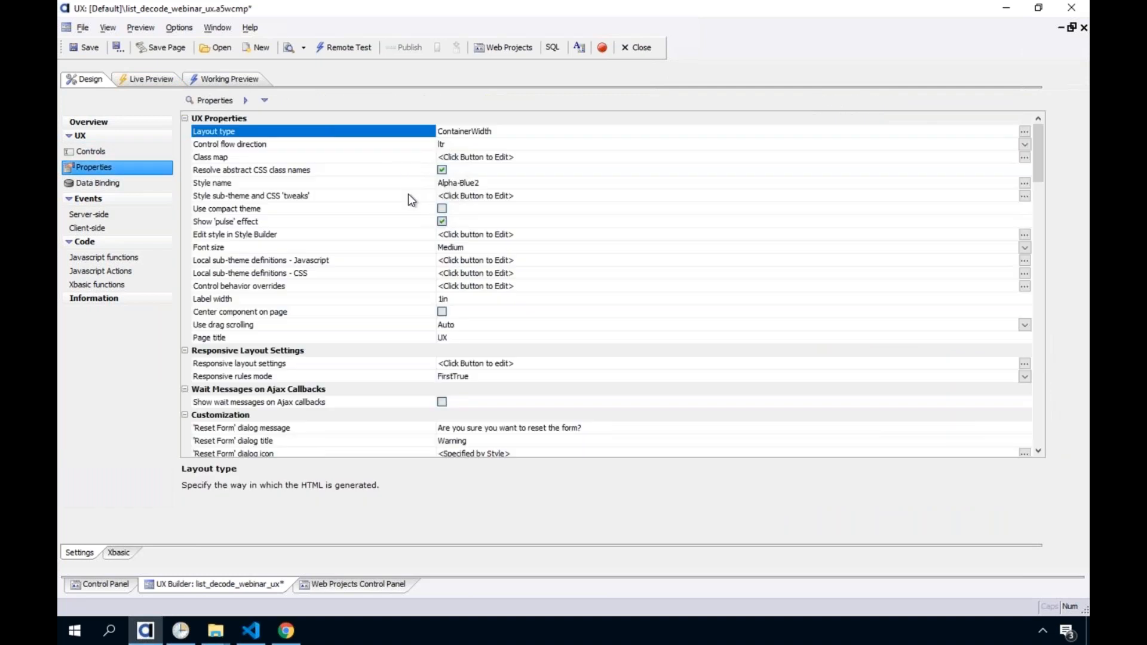
{"action": "left_click", "coordinate": [263, 208]}
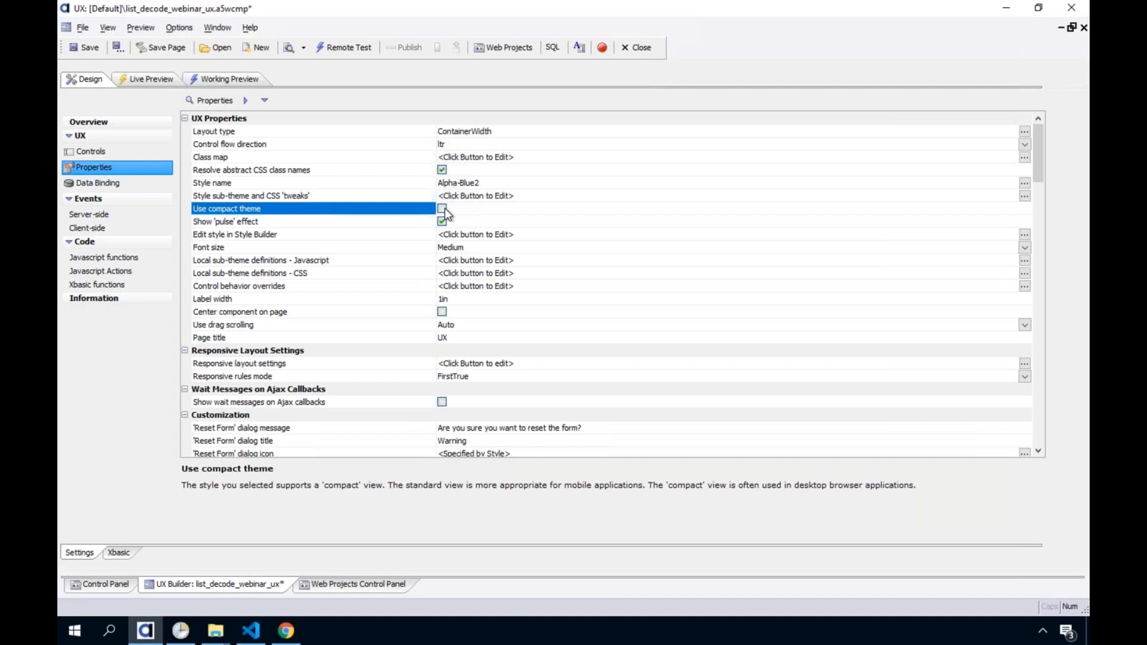
{"action": "left_click", "coordinate": [90, 47]}
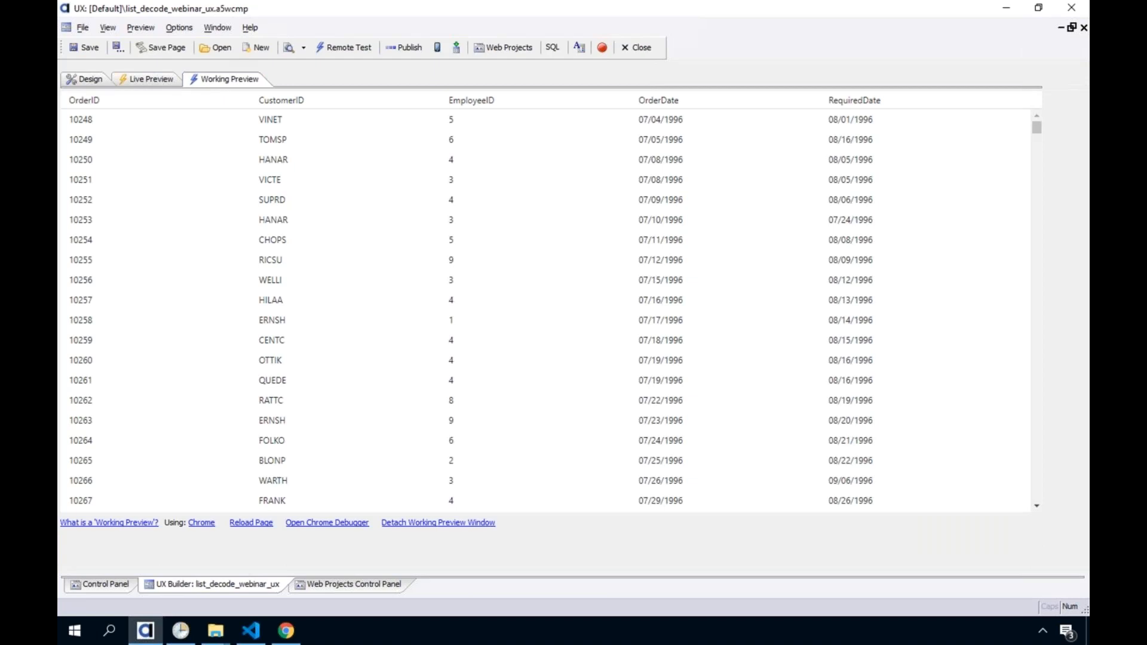
Step: Run the working preview and examine the EmployeeID values in the first rows of the orders list
{"action": "left_click", "coordinate": [129, 122]}
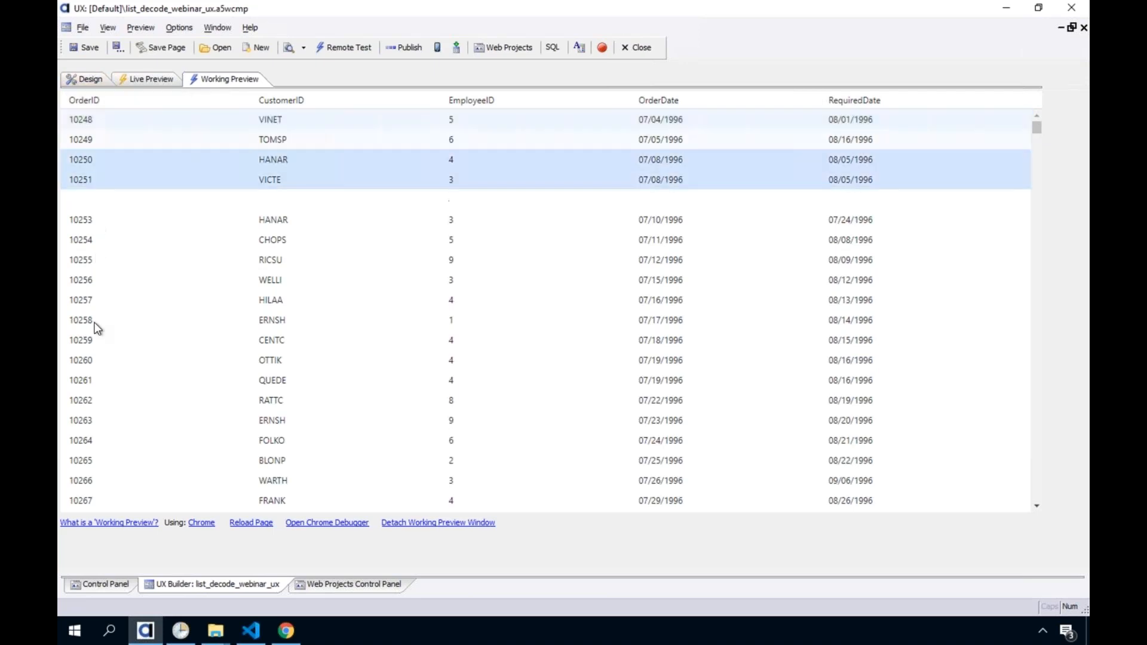
{"action": "left_click", "coordinate": [82, 120]}
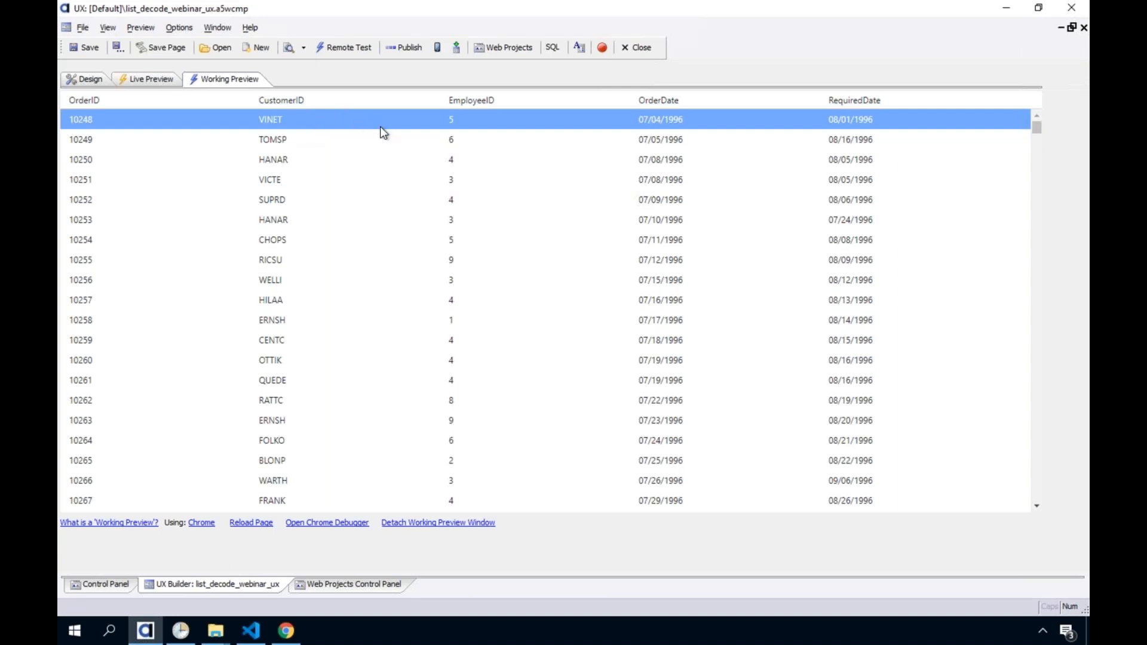
{"action": "left_click", "coordinate": [460, 160]}
{"action": "left_click", "coordinate": [478, 139]}
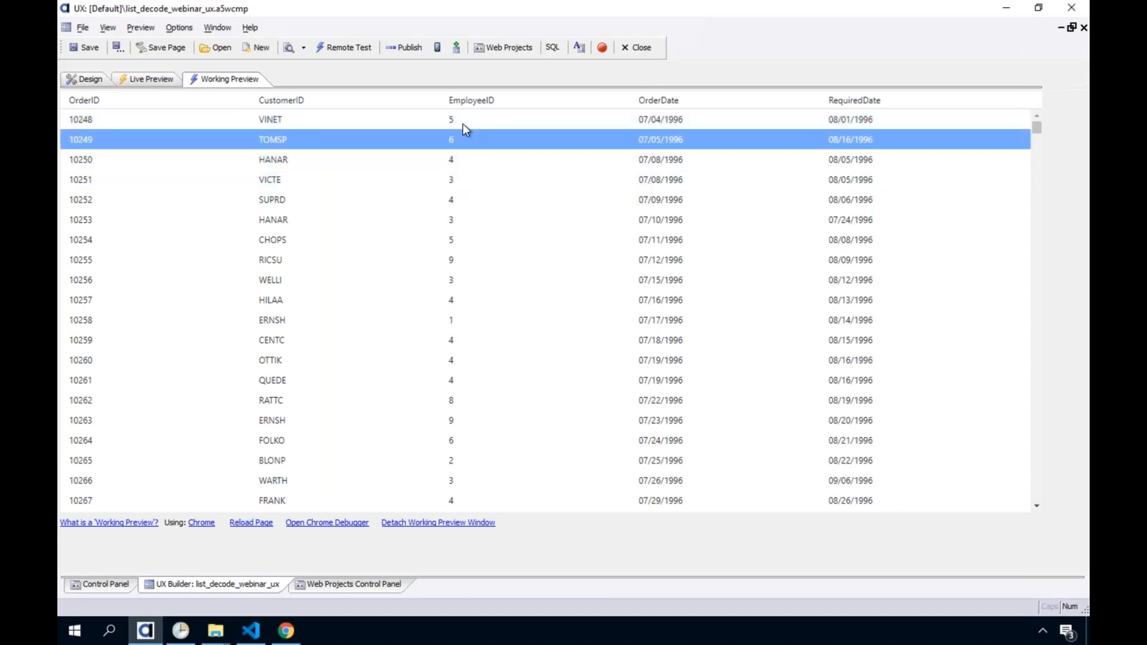
{"action": "left_click", "coordinate": [463, 124]}
{"action": "left_click", "coordinate": [451, 134]}
{"action": "left_click", "coordinate": [453, 124]}
{"action": "left_click", "coordinate": [453, 133]}
{"action": "left_click", "coordinate": [453, 121]}
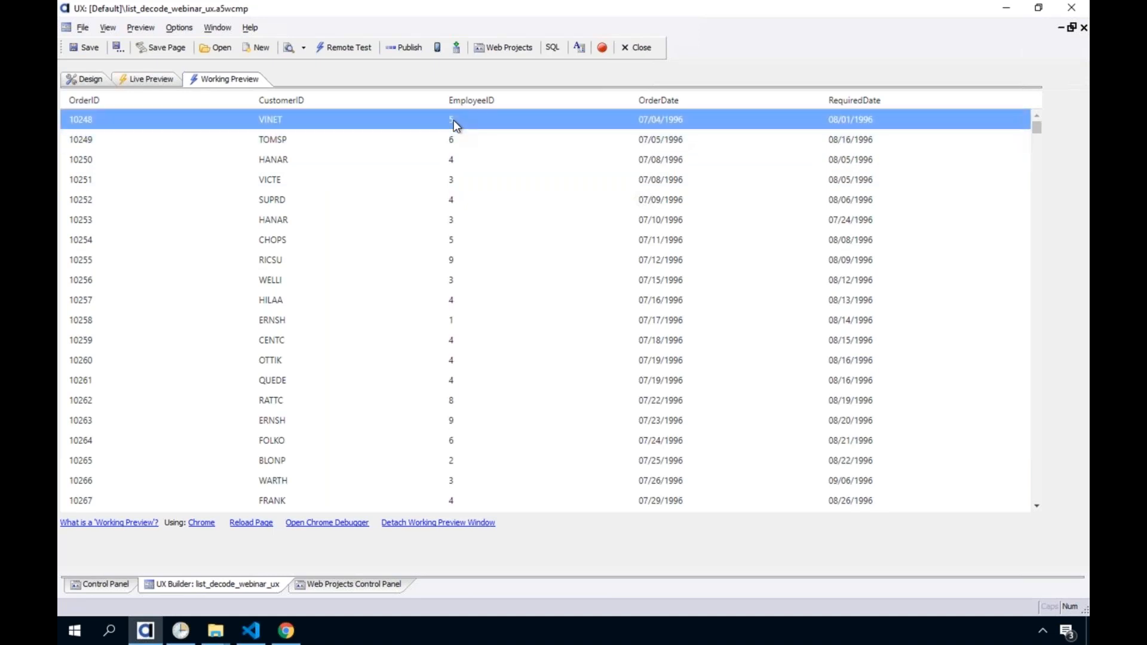
Step: Open the Database Explorer from the web projects window and add the AADemo-Northwind named connection to it
{"action": "left_click", "coordinate": [361, 585]}
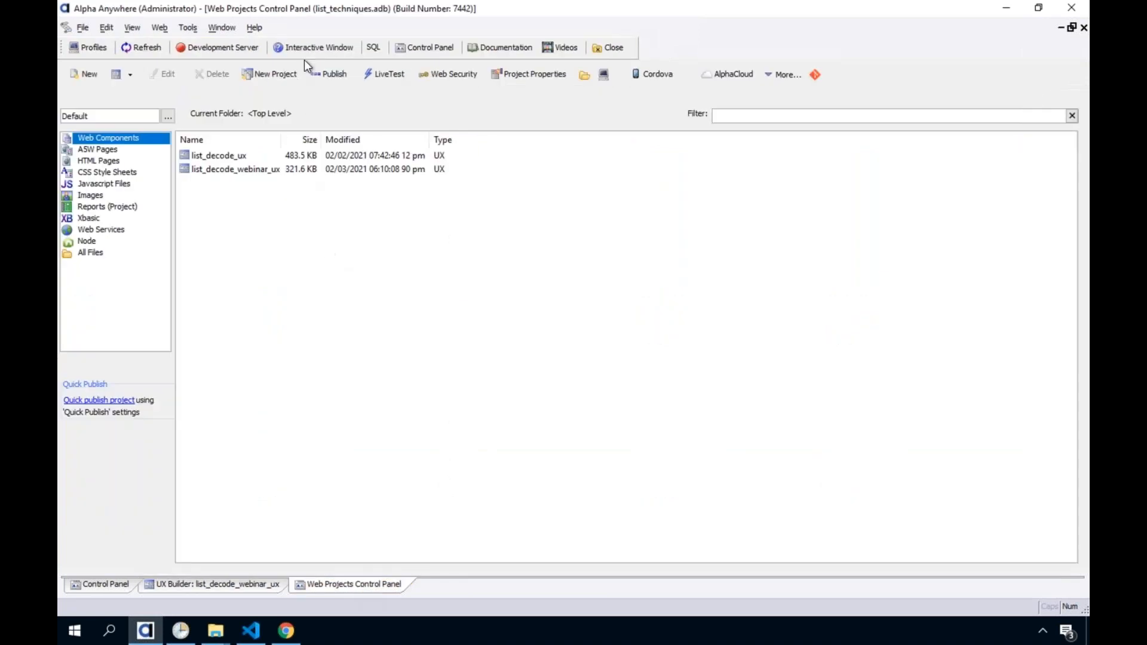
{"action": "left_click", "coordinate": [190, 29]}
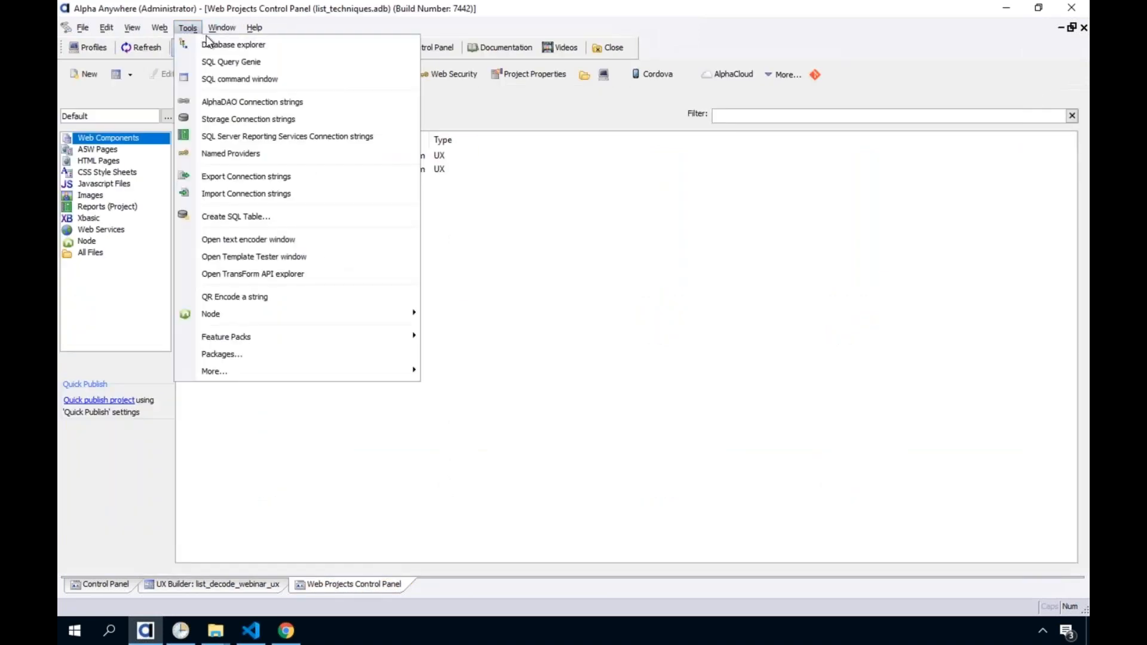
{"action": "left_click", "coordinate": [222, 46]}
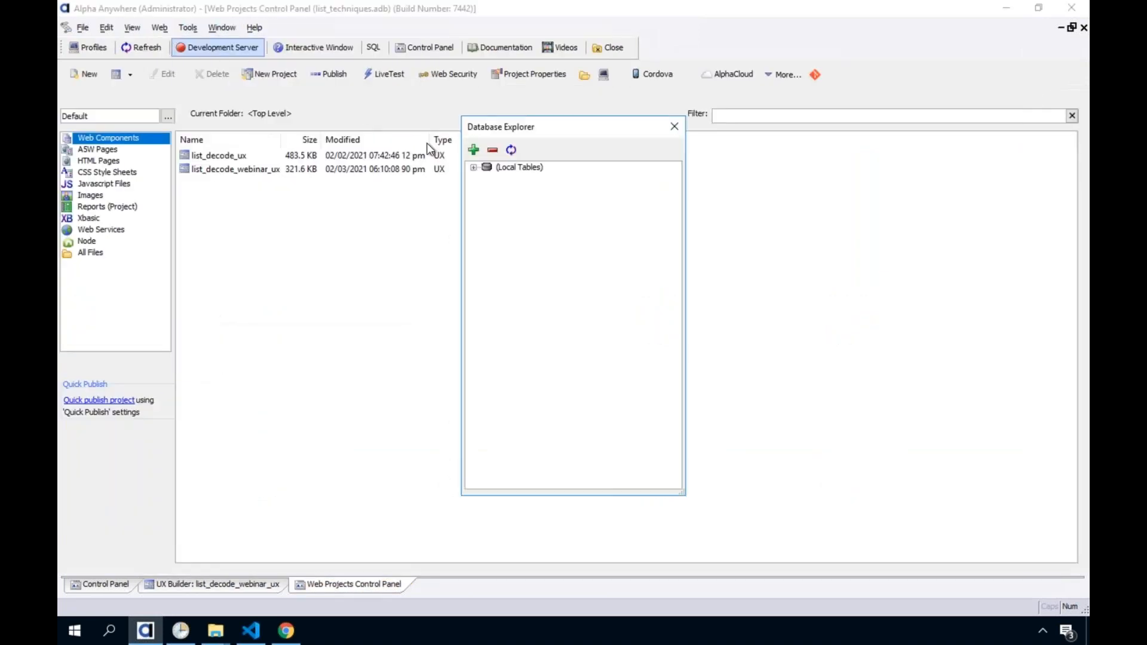
{"action": "left_click", "coordinate": [474, 150]}
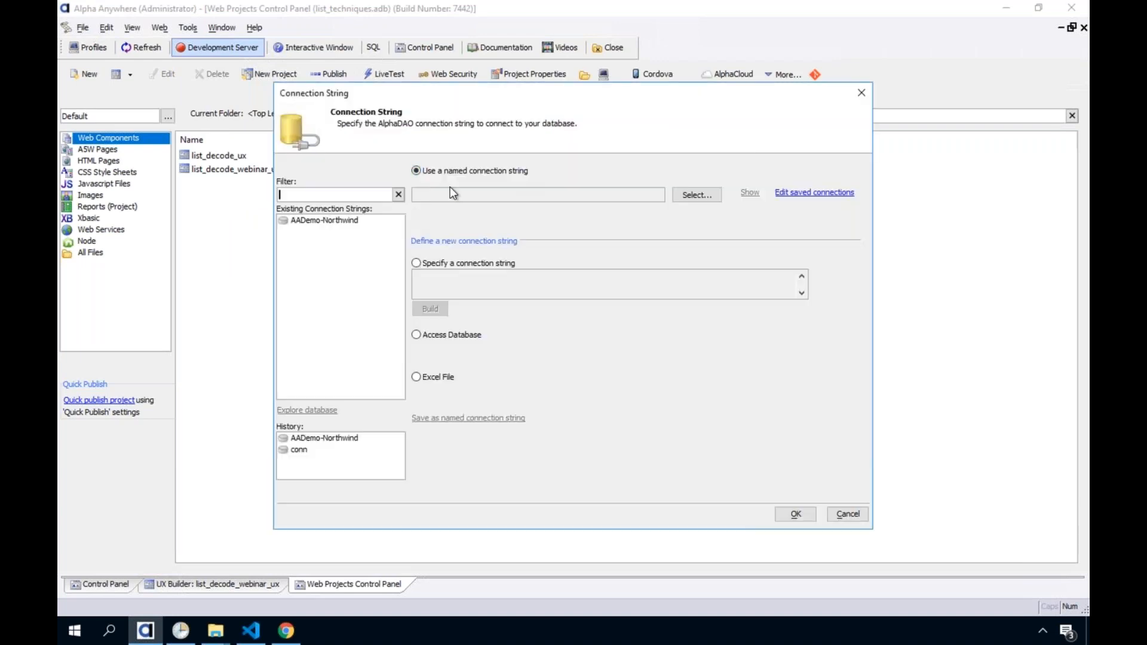
{"action": "left_click", "coordinate": [323, 221]}
{"action": "left_click", "coordinate": [792, 516]}
Step: Expand the AADemo-Northwind tables and inspect the OrderID and EmployeeID fields of the Orders table
{"action": "left_click", "coordinate": [475, 180]}
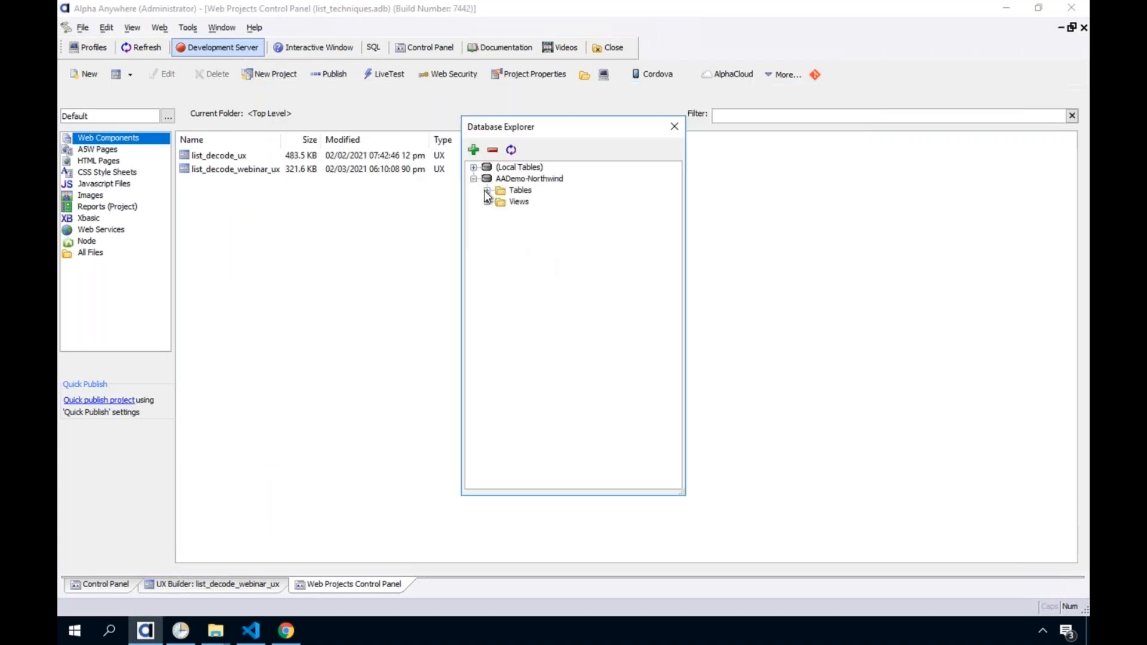
{"action": "left_click", "coordinate": [487, 190]}
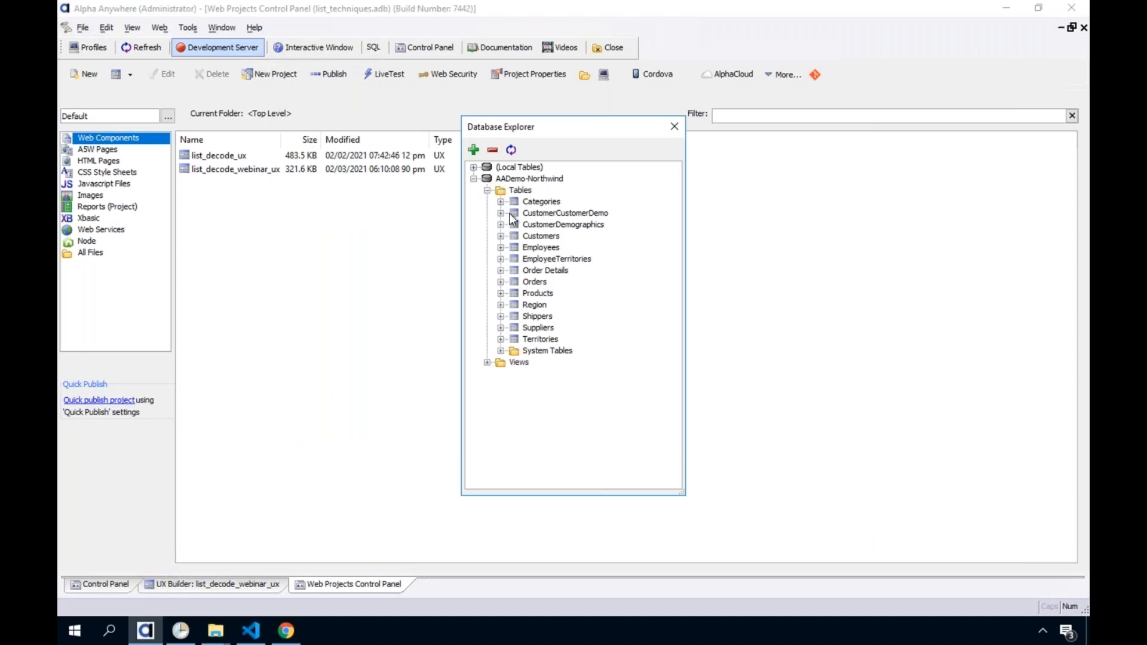
{"action": "left_click", "coordinate": [500, 282]}
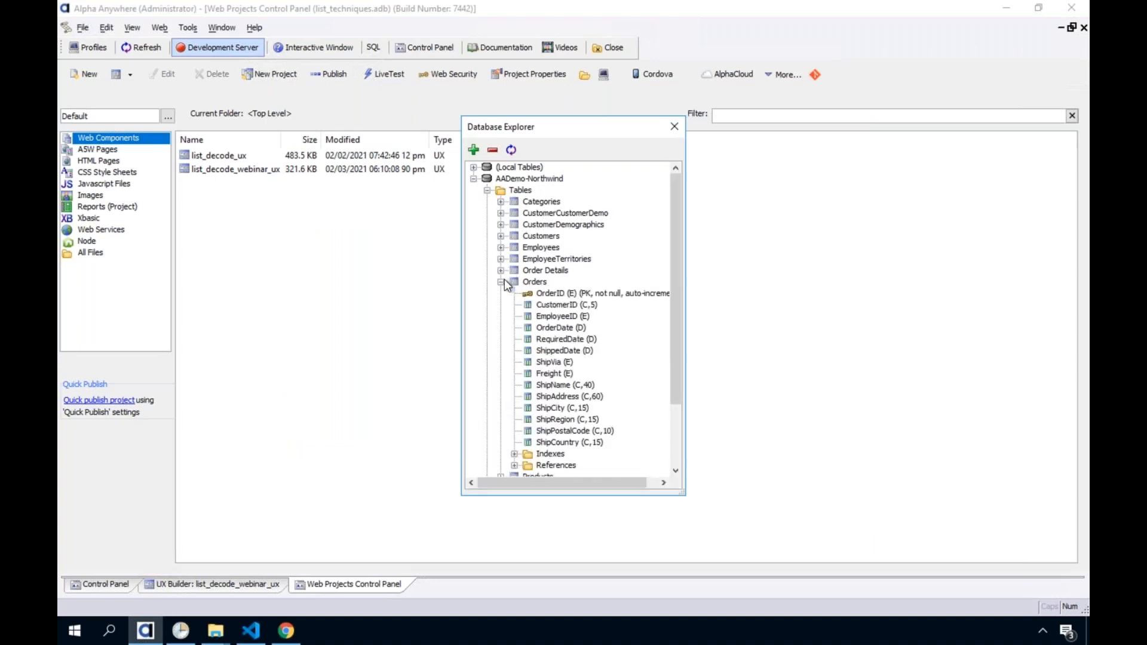
{"action": "left_click", "coordinate": [577, 296]}
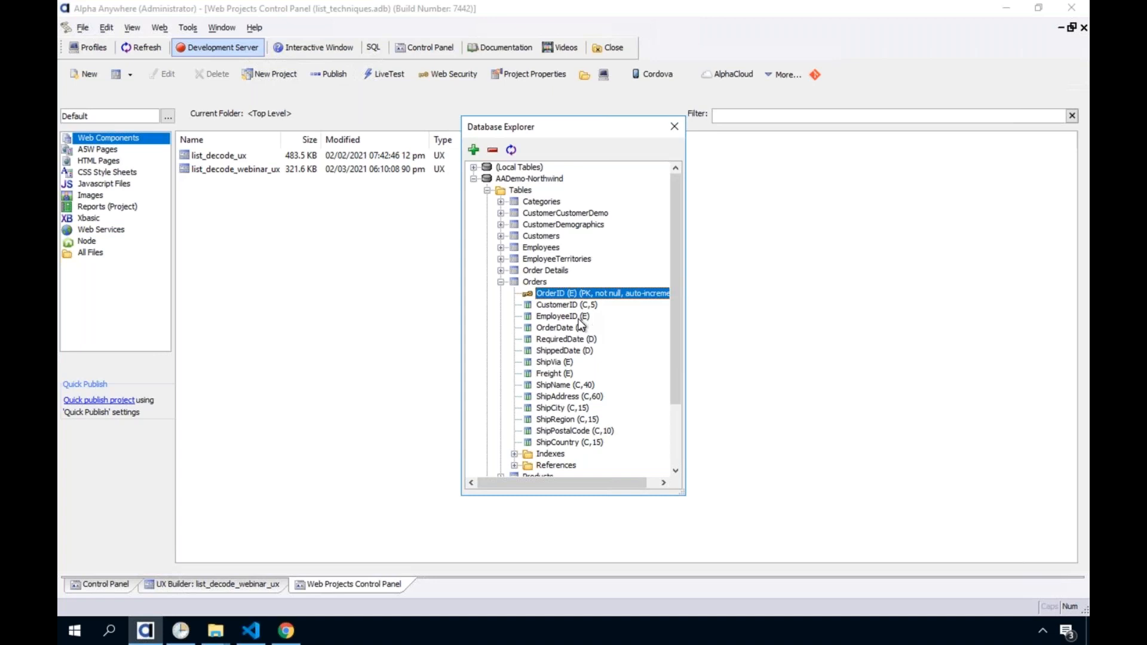
{"action": "left_click", "coordinate": [580, 318]}
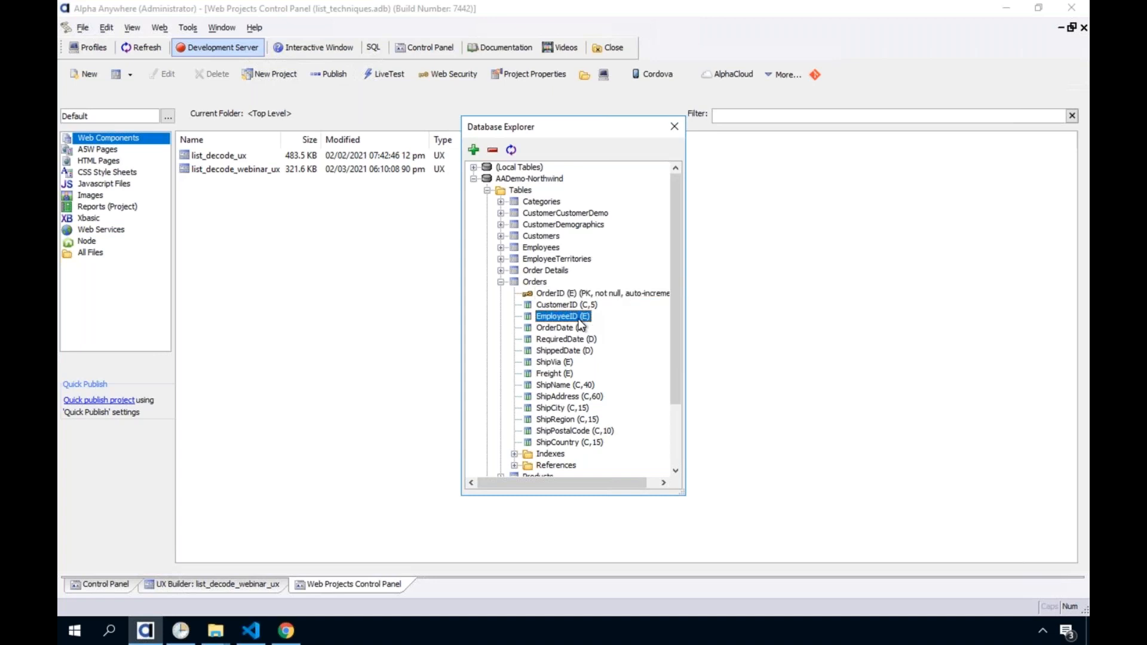
Step: Inspect the EmployeeID and LastName fields of the Employees table, and close the Database Explorer
{"action": "left_click", "coordinate": [500, 248]}
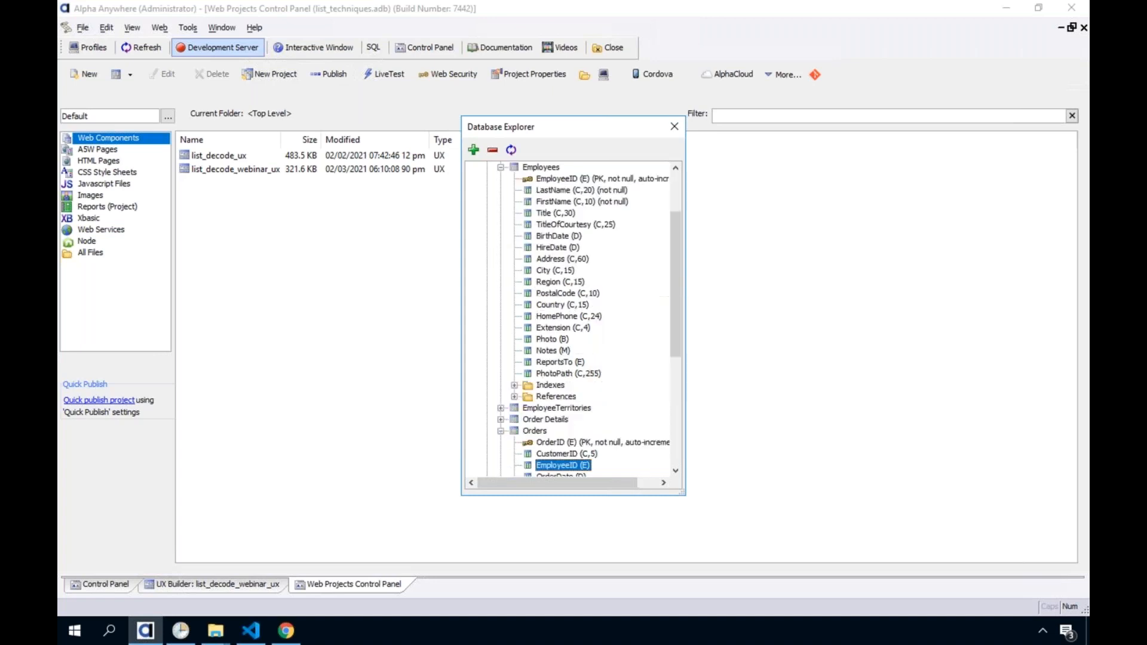
{"action": "left_click", "coordinate": [557, 179]}
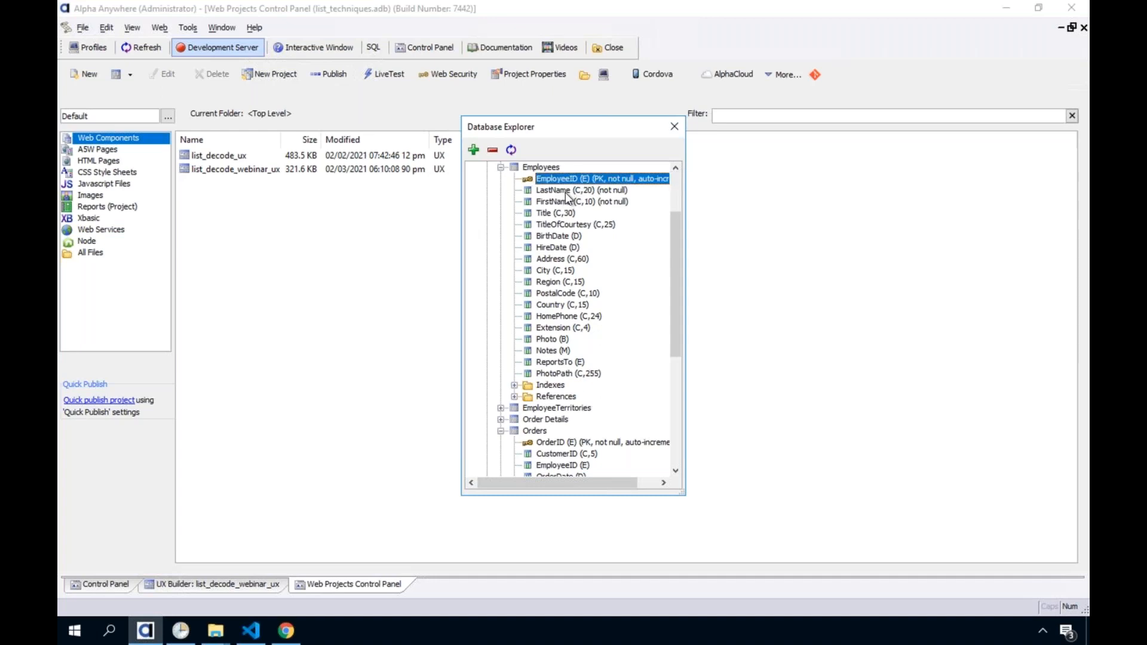
{"action": "left_click", "coordinate": [545, 191]}
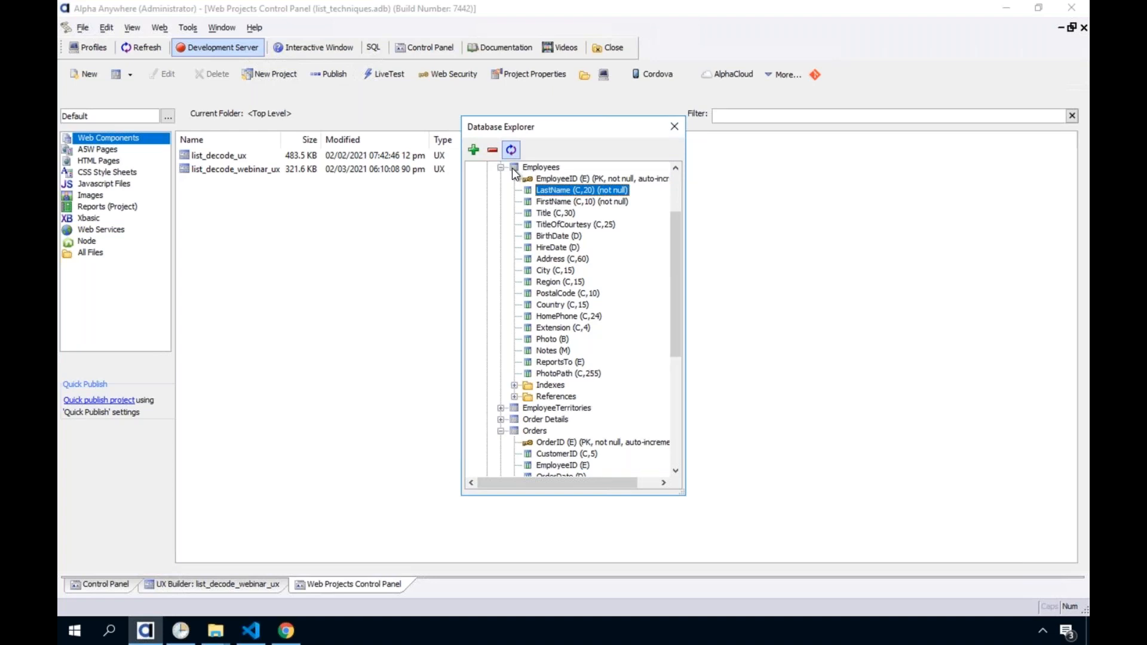
{"action": "left_click", "coordinate": [675, 127]}
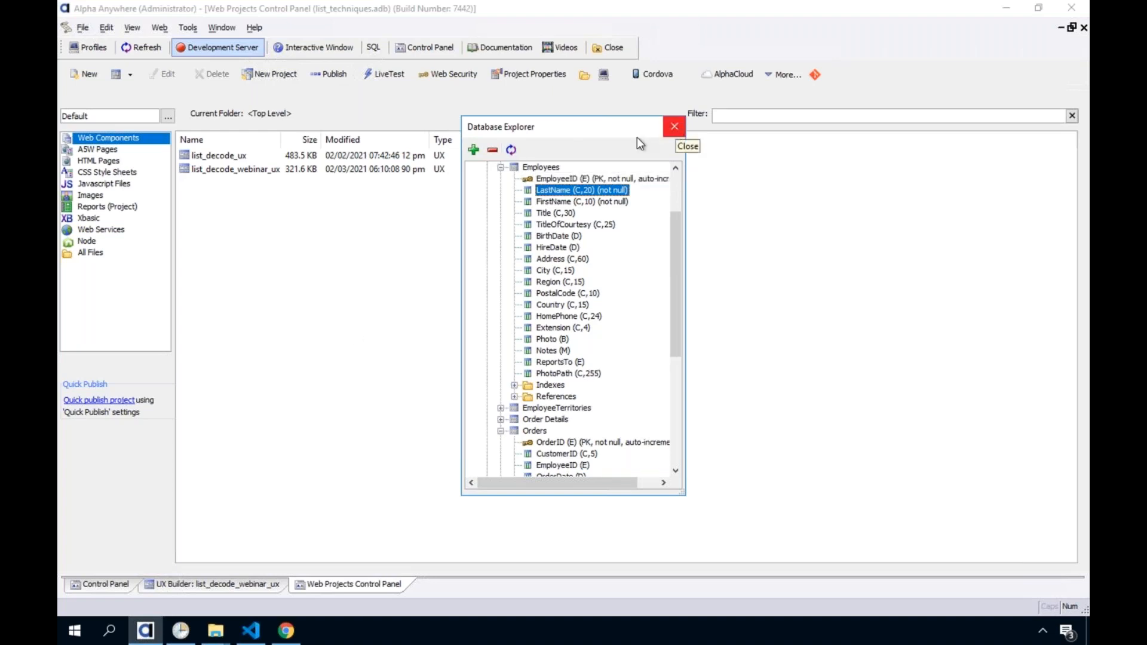
Step: Return to the list_decode_webinar_ux component's design and open the List Builder for the LIST_ORDERS control
{"action": "left_click", "coordinate": [250, 577]}
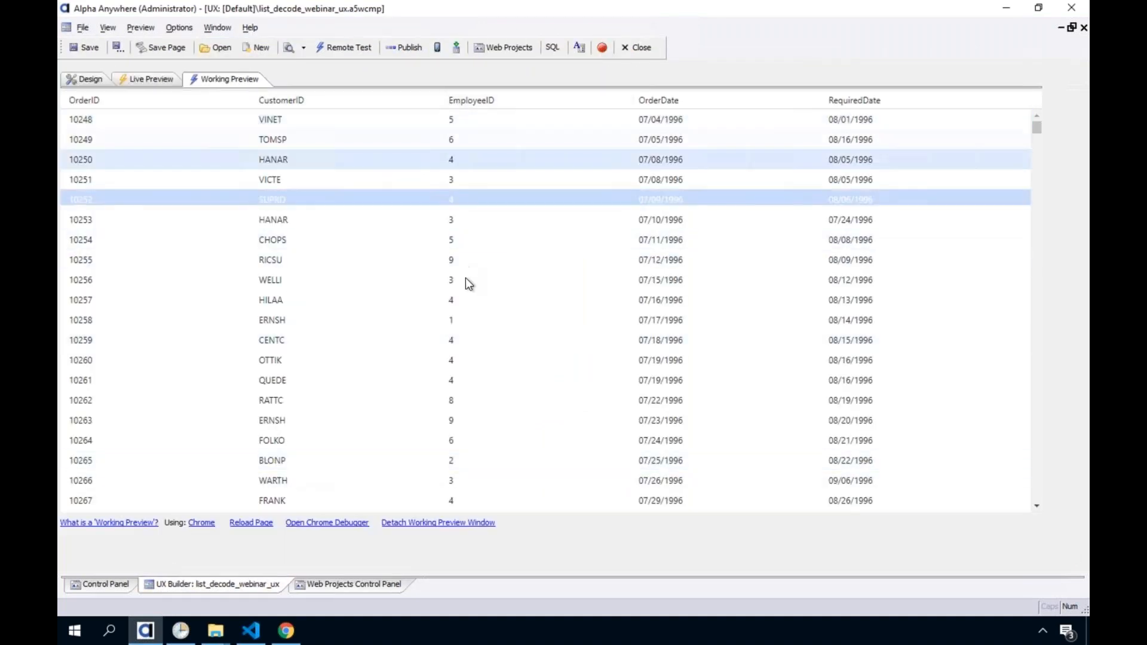
{"action": "left_click", "coordinate": [451, 128]}
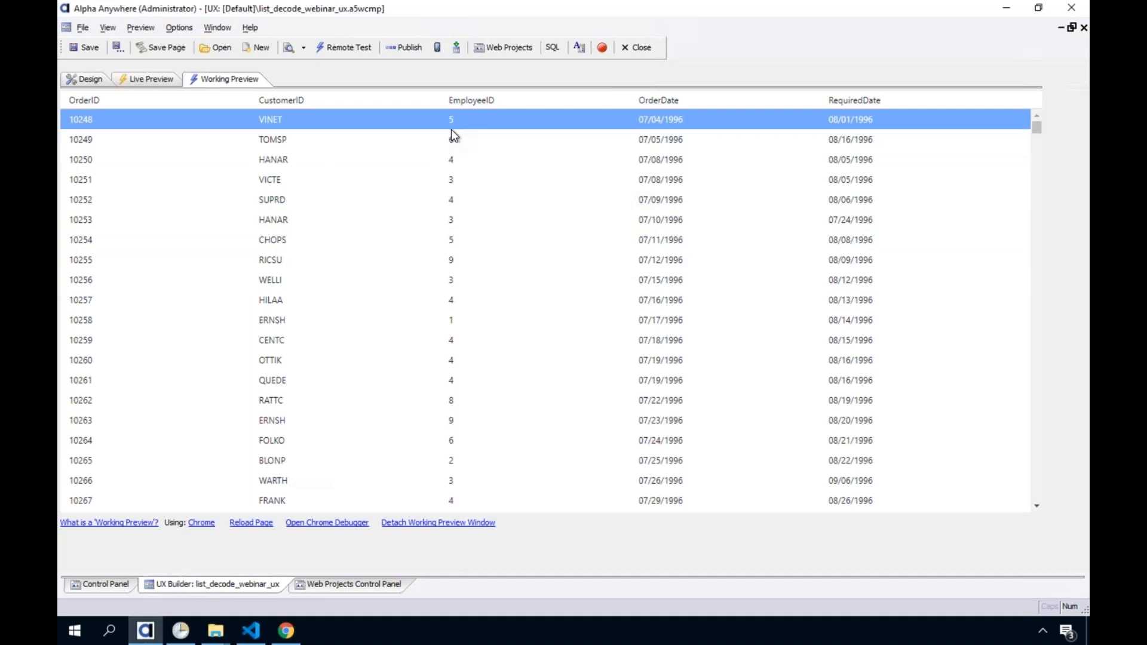
{"action": "left_click", "coordinate": [82, 78]}
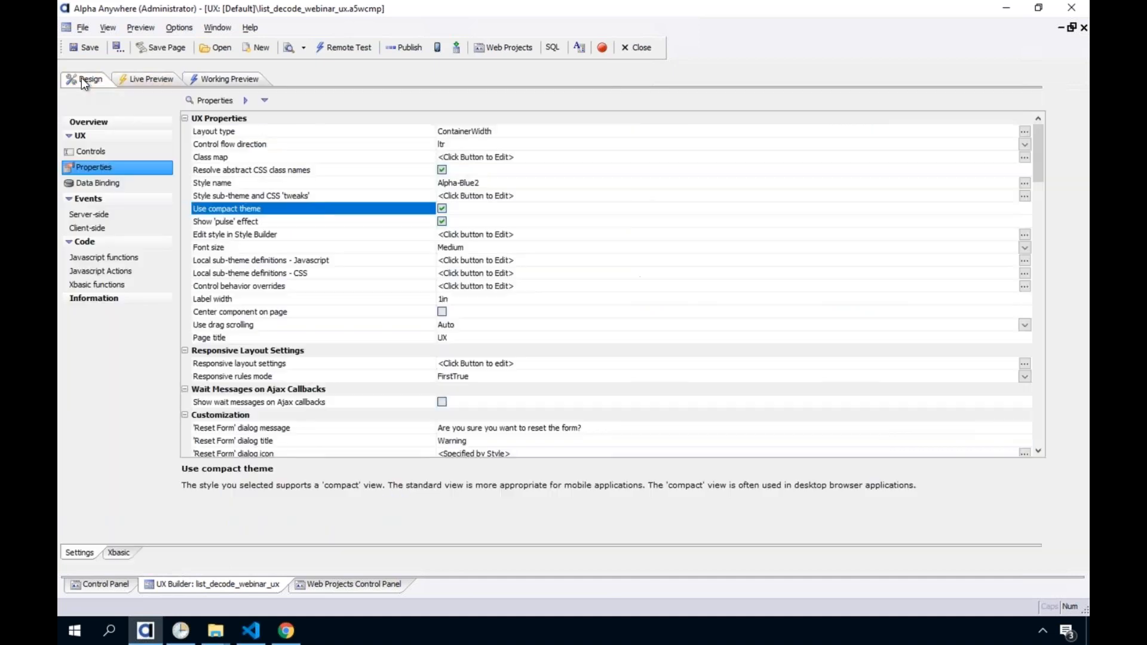
{"action": "left_click", "coordinate": [103, 151]}
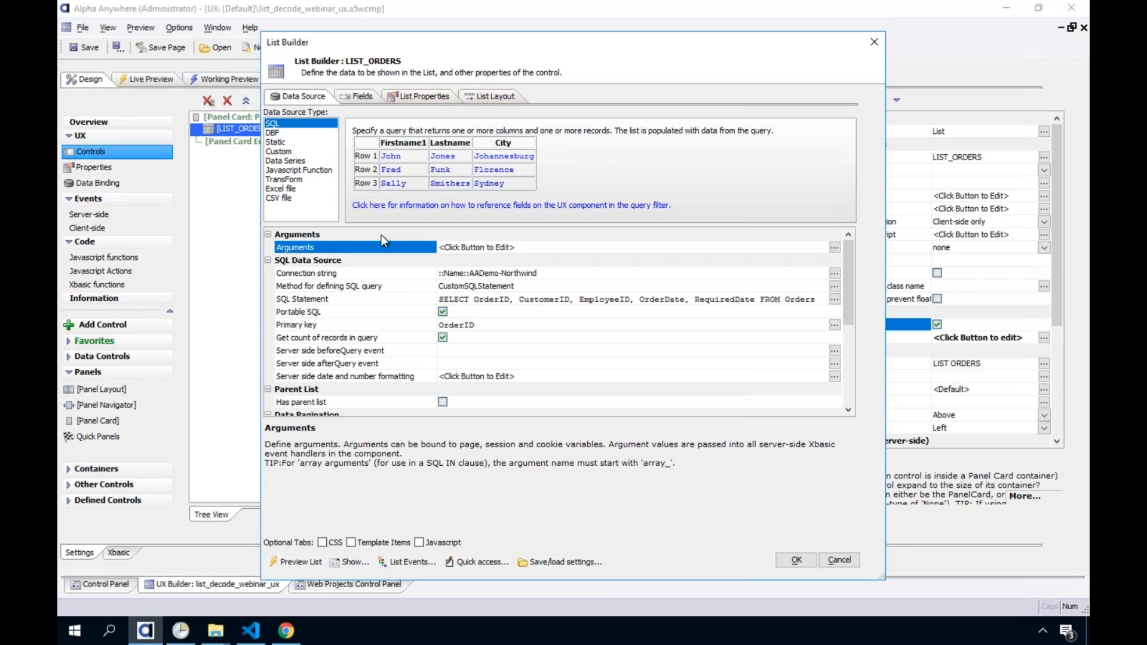
Step: Compare the LIST_ORDERS field definitions, including OrderID's properties, with the columns defined in the list's layout
{"action": "left_click", "coordinate": [359, 98]}
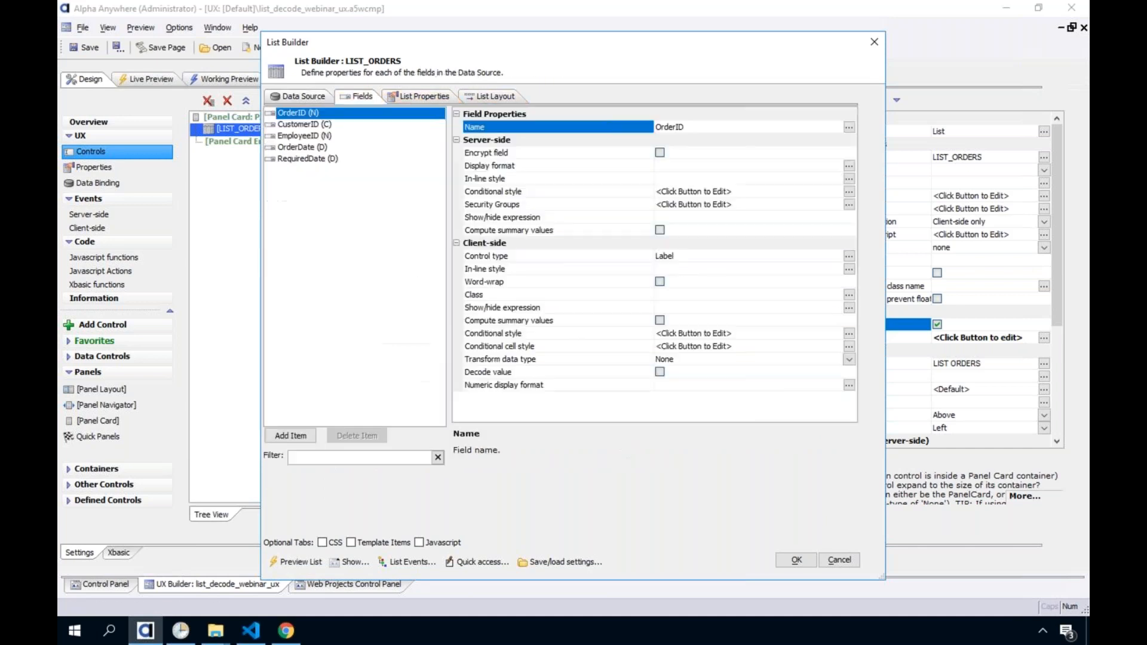
{"action": "left_click", "coordinate": [432, 99]}
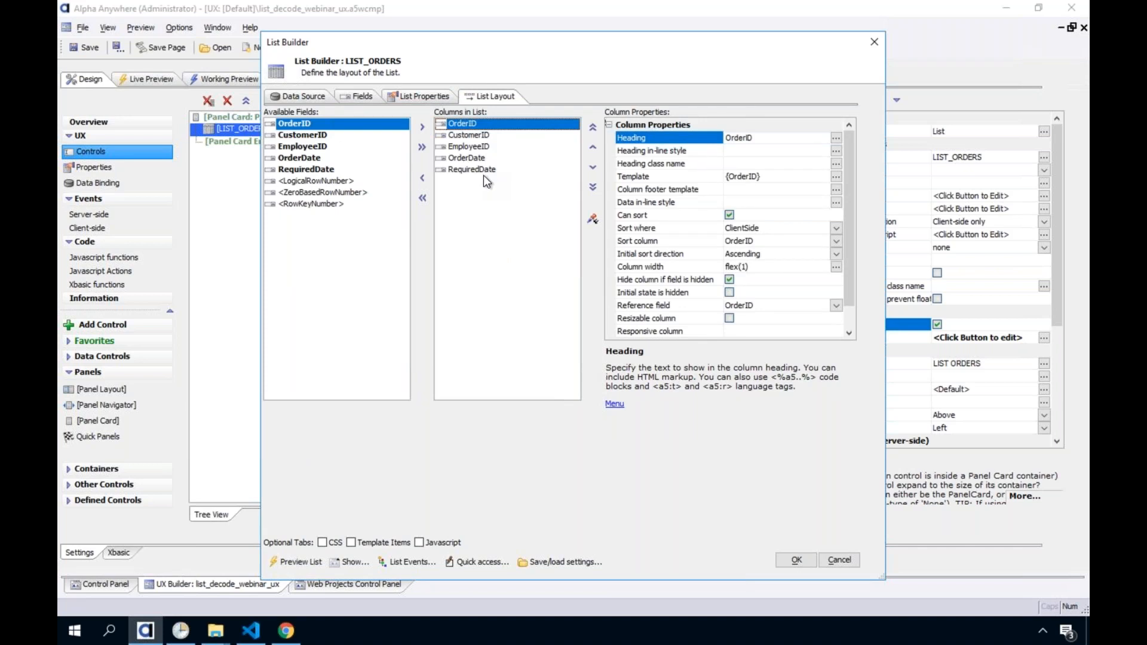
{"action": "left_click", "coordinate": [355, 96]}
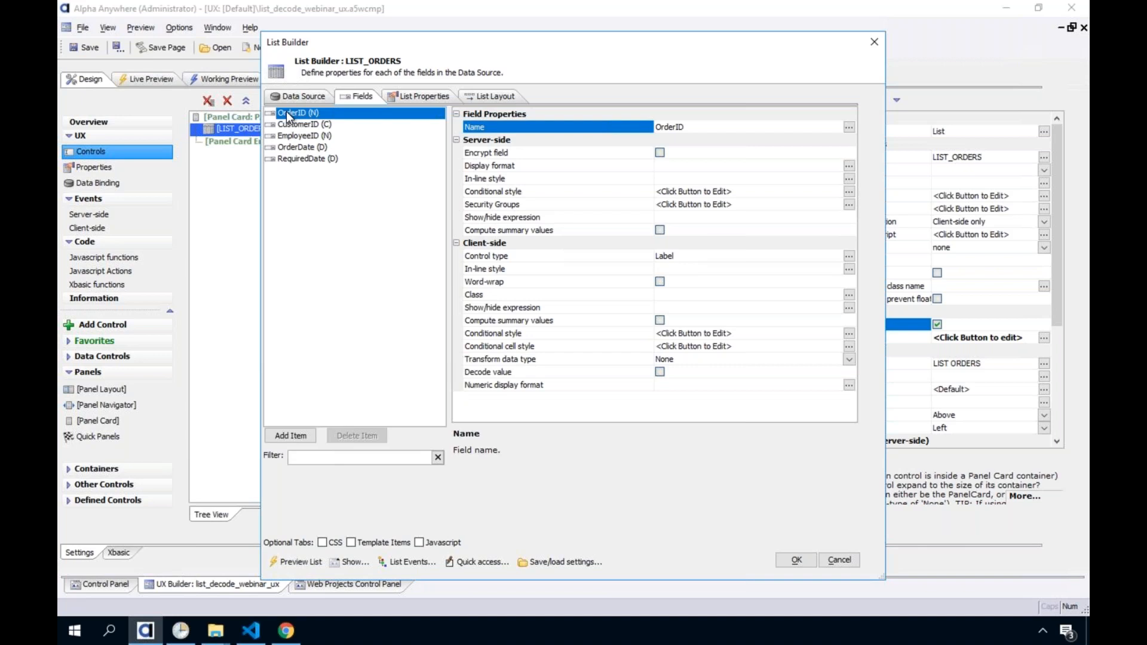
{"action": "left_click", "coordinate": [519, 155]}
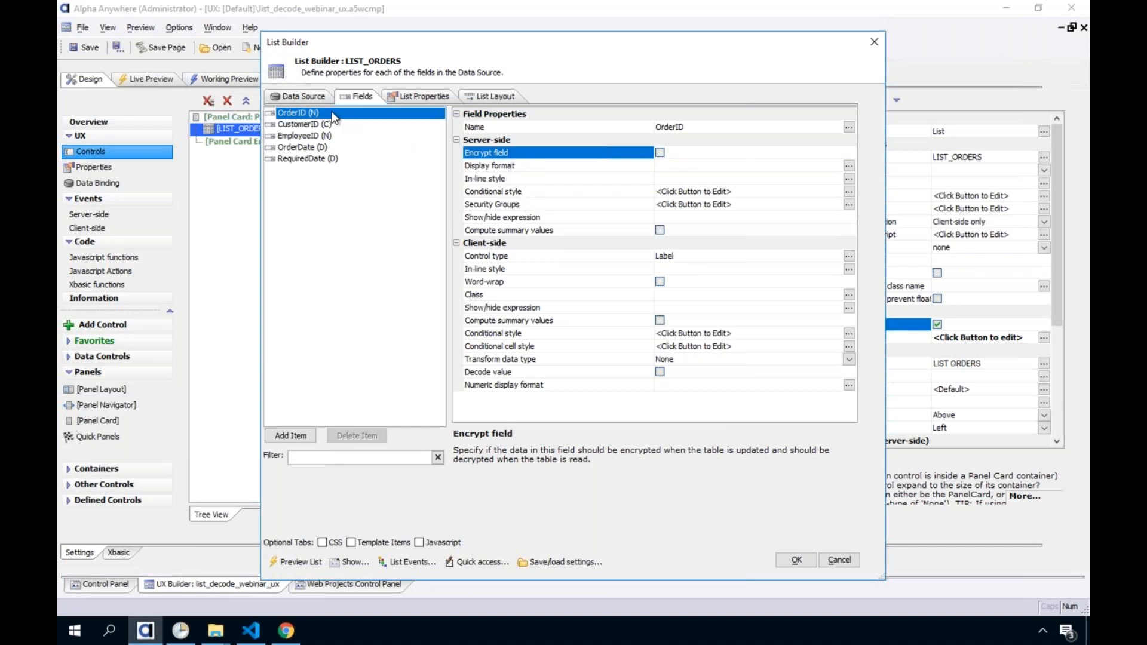
{"action": "left_click", "coordinate": [486, 97]}
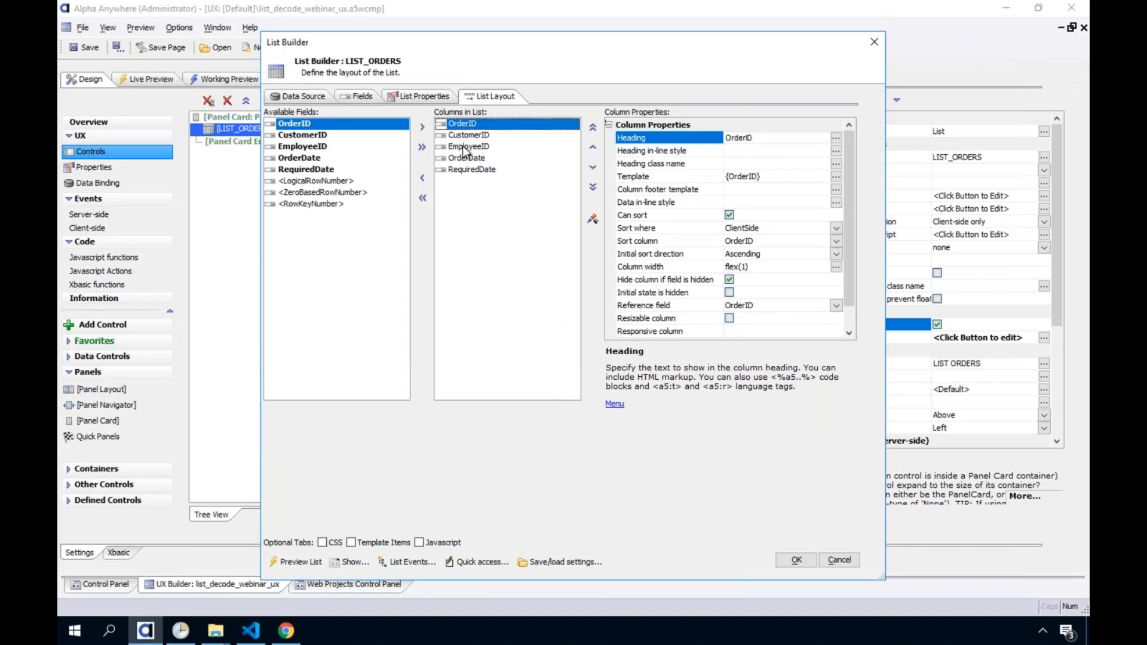
Step: Enable value decoding for the OrderID field of LIST_ORDERS and open its decode lookup list definition
{"action": "left_click", "coordinate": [353, 92]}
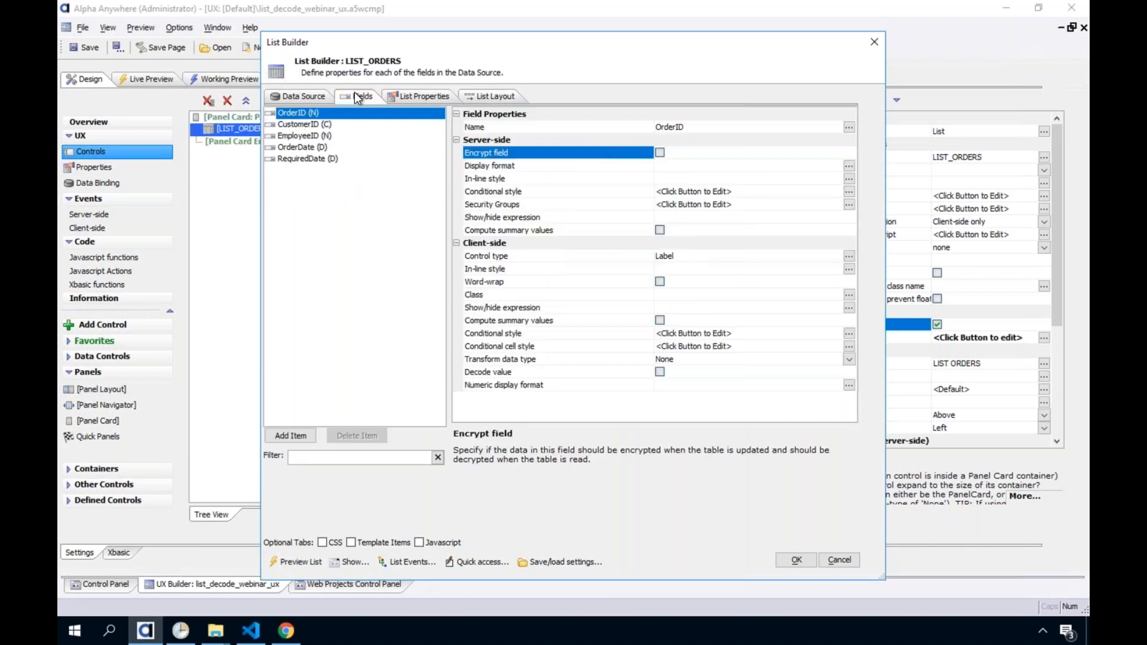
{"action": "left_click", "coordinate": [522, 373]}
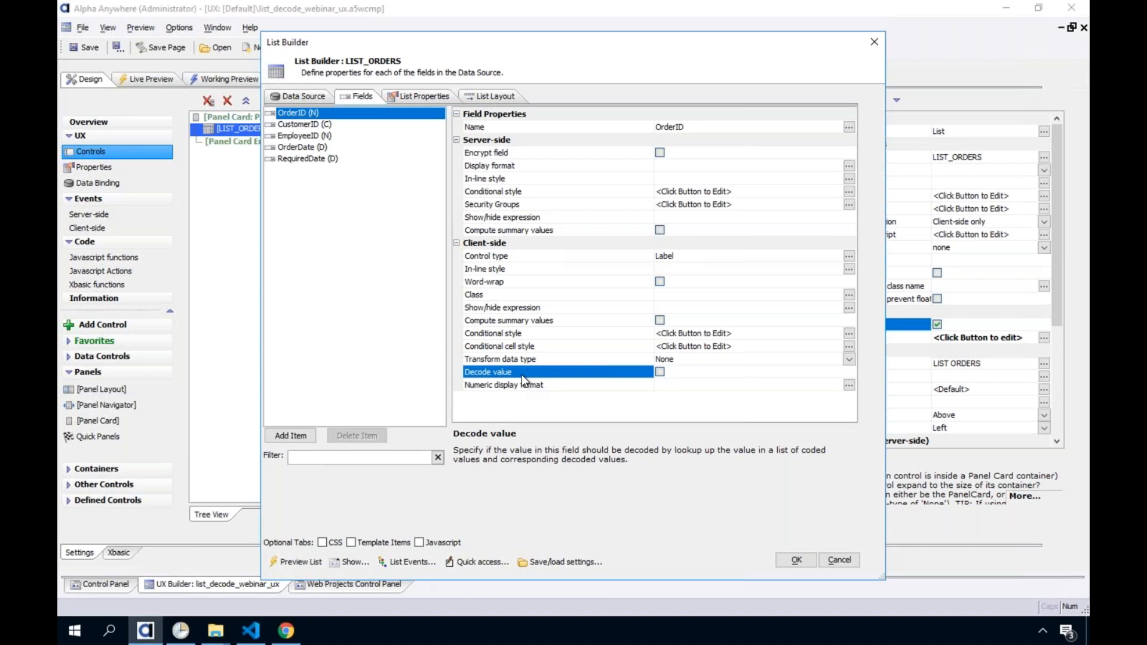
{"action": "left_click", "coordinate": [660, 372]}
{"action": "left_click", "coordinate": [601, 385]}
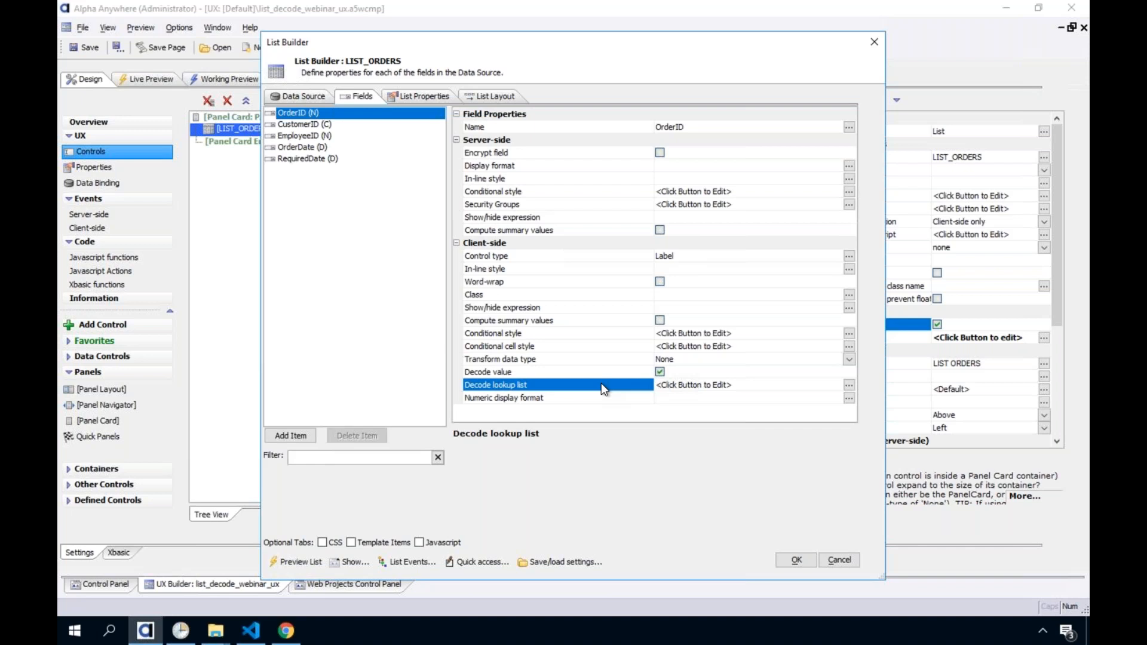
{"action": "left_click", "coordinate": [849, 386]}
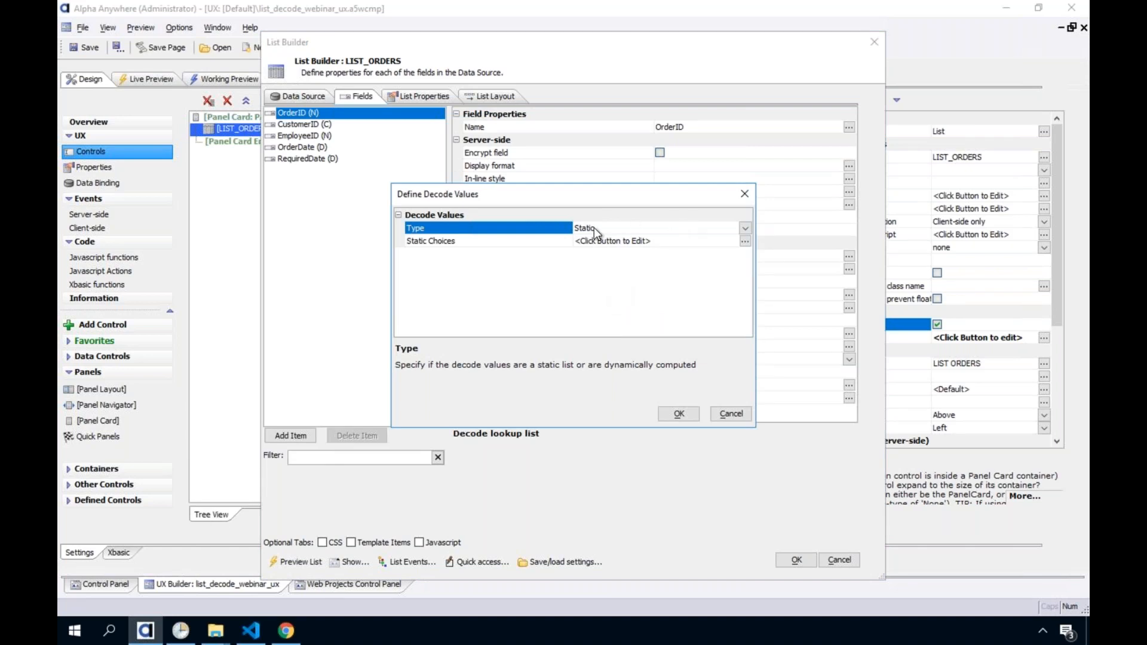
Step: Try static decode choices that map codes 1 and 2 to sample first names, and discard them
{"action": "left_click", "coordinate": [746, 241]}
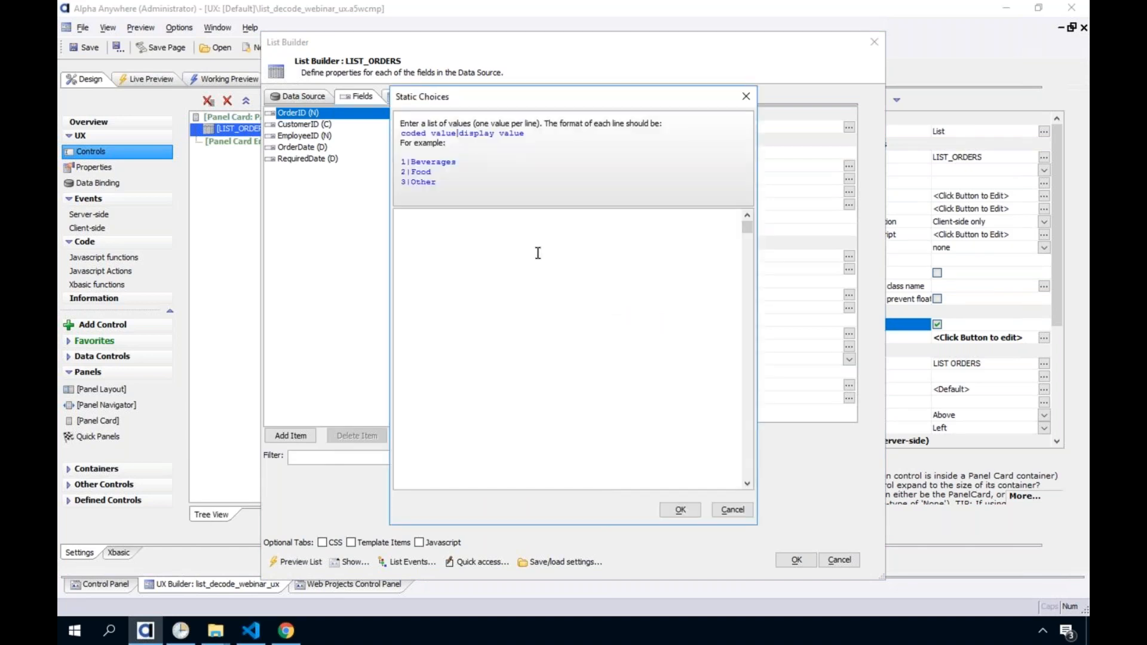
{"action": "type", "text": "1|tom"}
{"action": "key", "text": "Return"}
{"action": "type", "text": "2|jane"}
{"action": "key", "text": "Return"}
{"action": "left_click", "coordinate": [733, 509]}
Step: Try the Dynamic decode type with the Custom dynamic type, and view the Xbasic function name property
{"action": "left_click", "coordinate": [745, 228]}
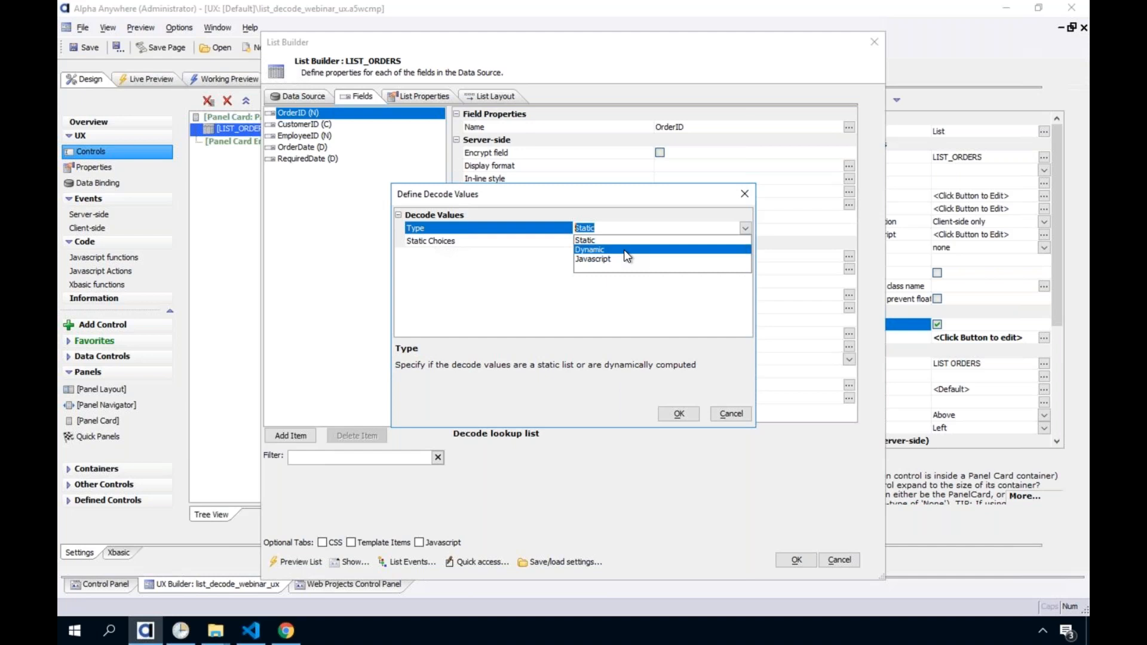
{"action": "left_click", "coordinate": [624, 251]}
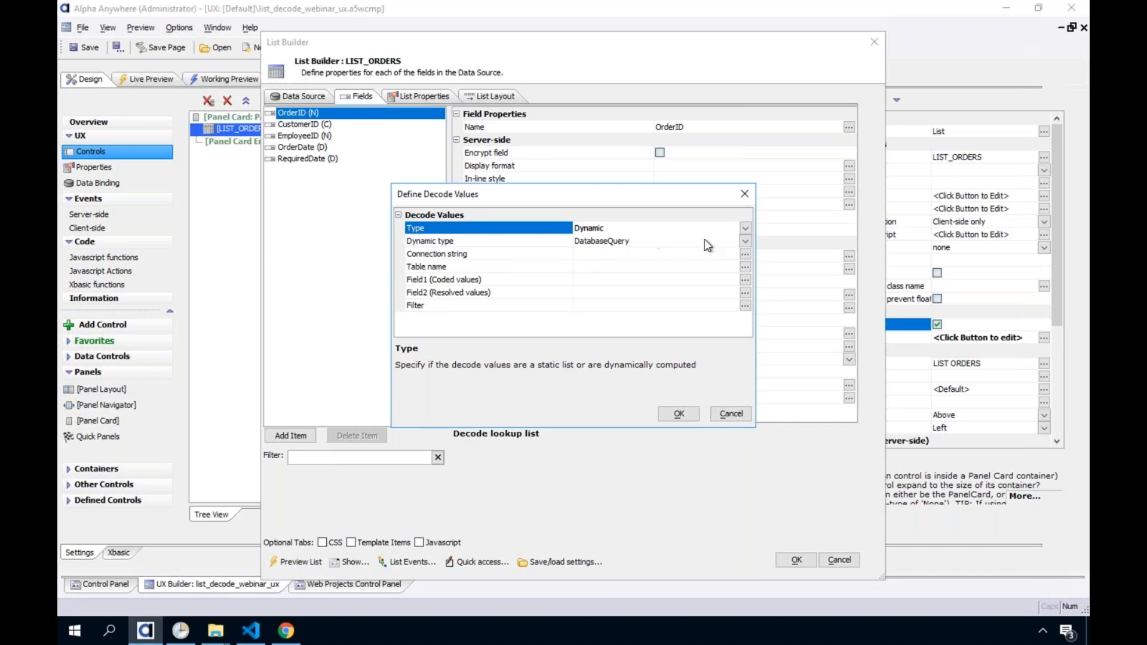
{"action": "left_click", "coordinate": [746, 241]}
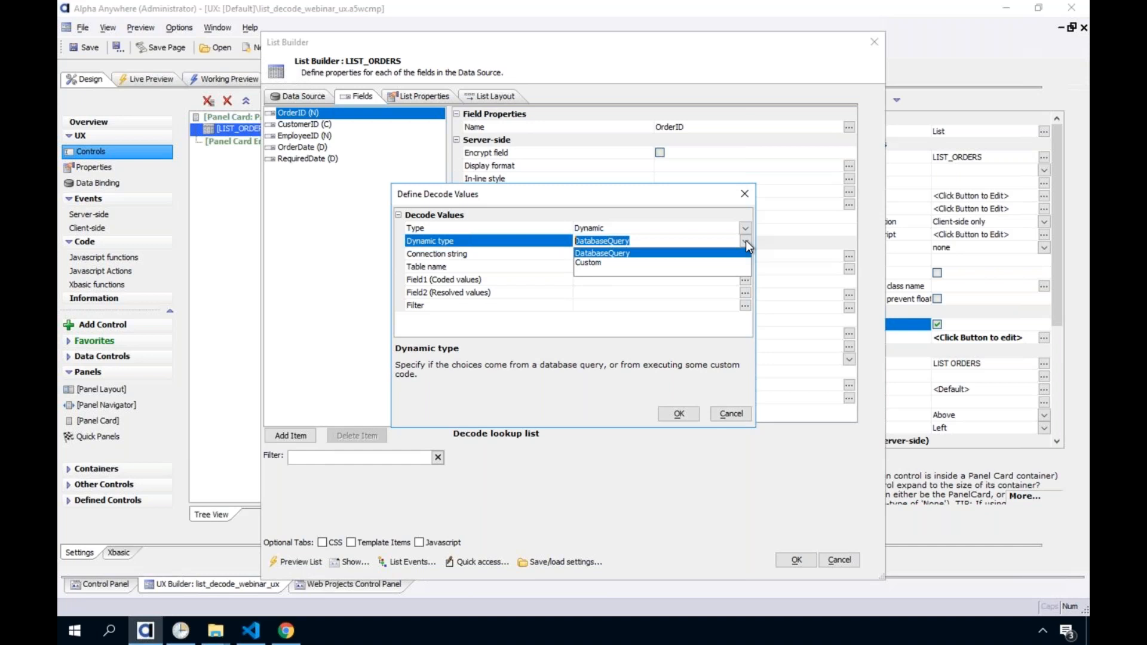
{"action": "left_click", "coordinate": [676, 263]}
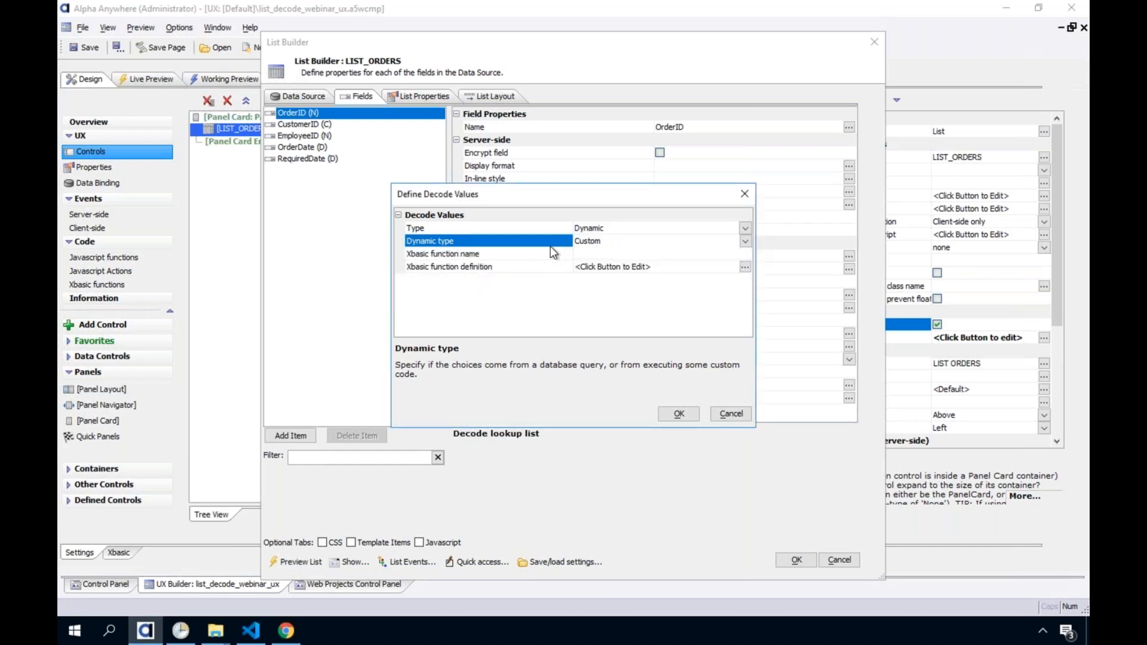
{"action": "left_click", "coordinate": [552, 256]}
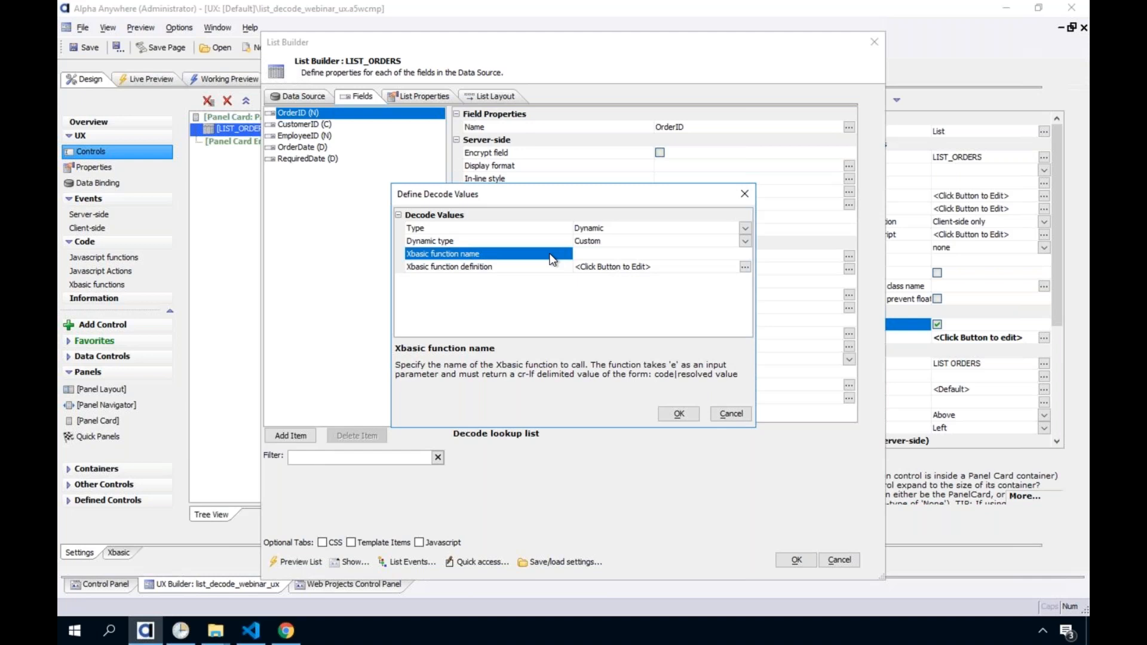
Step: Try a DatabaseQuery decode source using the AADemo-Northwind connection, and discard OrderID's decode definition
{"action": "left_click", "coordinate": [658, 242]}
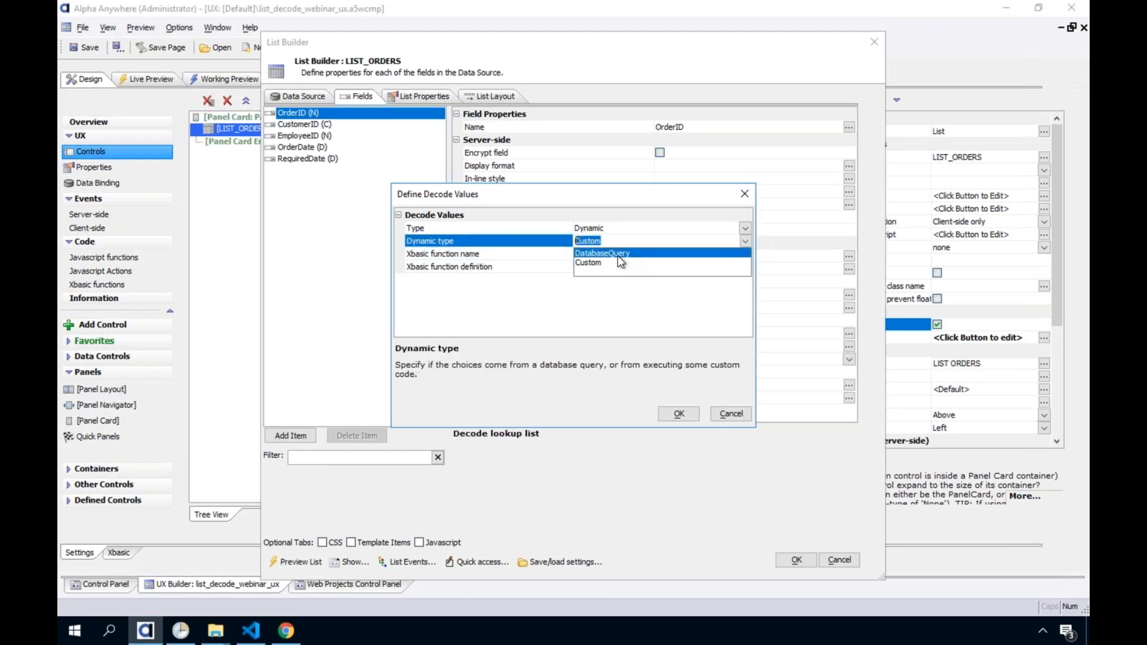
{"action": "left_click", "coordinate": [619, 253]}
{"action": "left_click", "coordinate": [509, 250]}
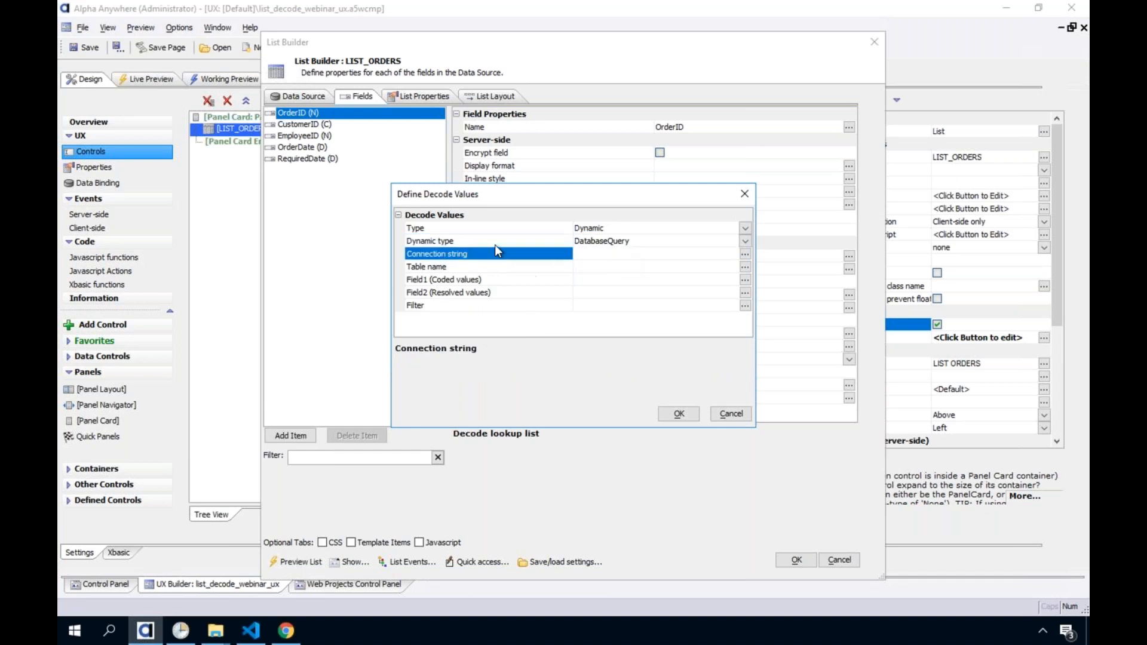
{"action": "left_click", "coordinate": [745, 254]}
{"action": "left_click", "coordinate": [361, 221]}
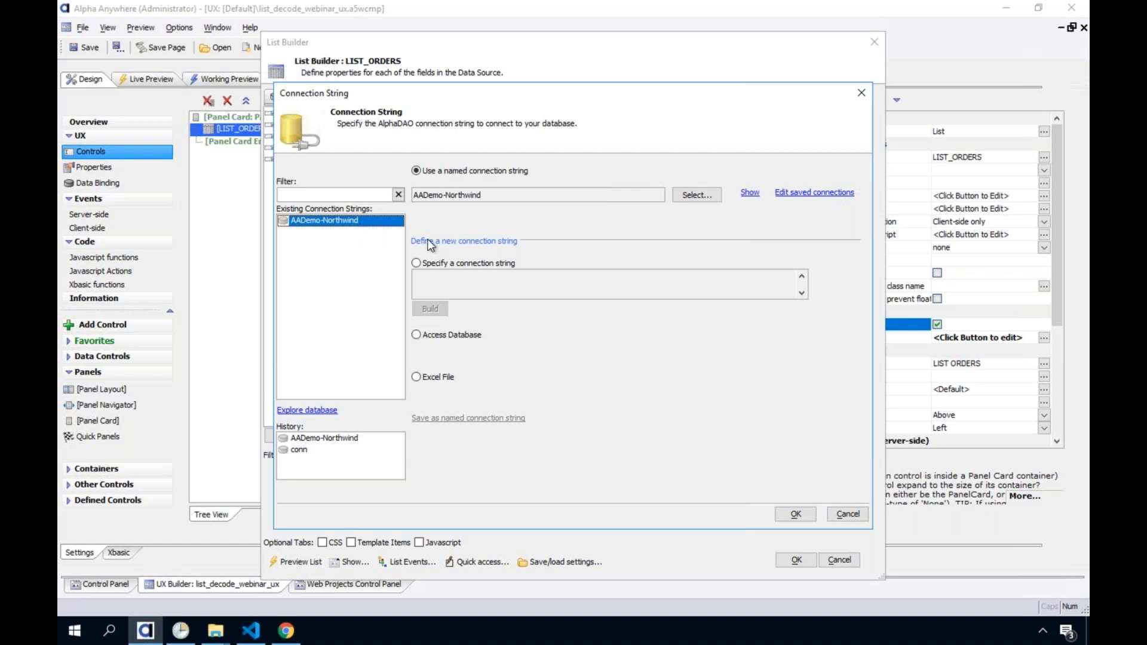
{"action": "left_click", "coordinate": [796, 514]}
{"action": "left_click", "coordinate": [517, 266]}
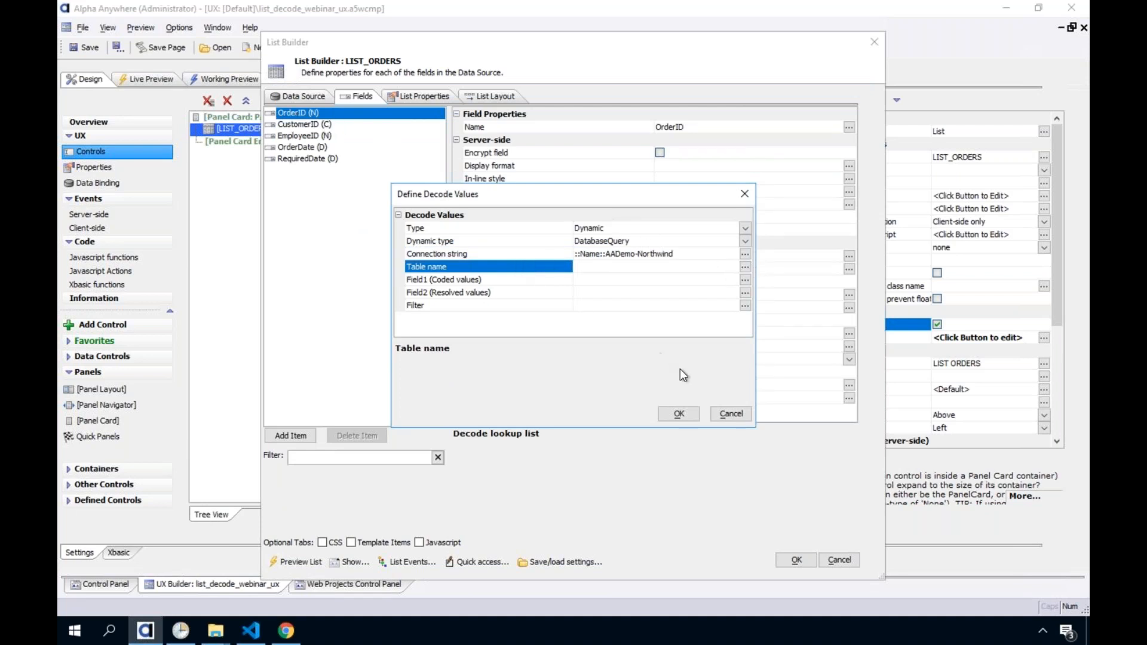
{"action": "left_click", "coordinate": [735, 420]}
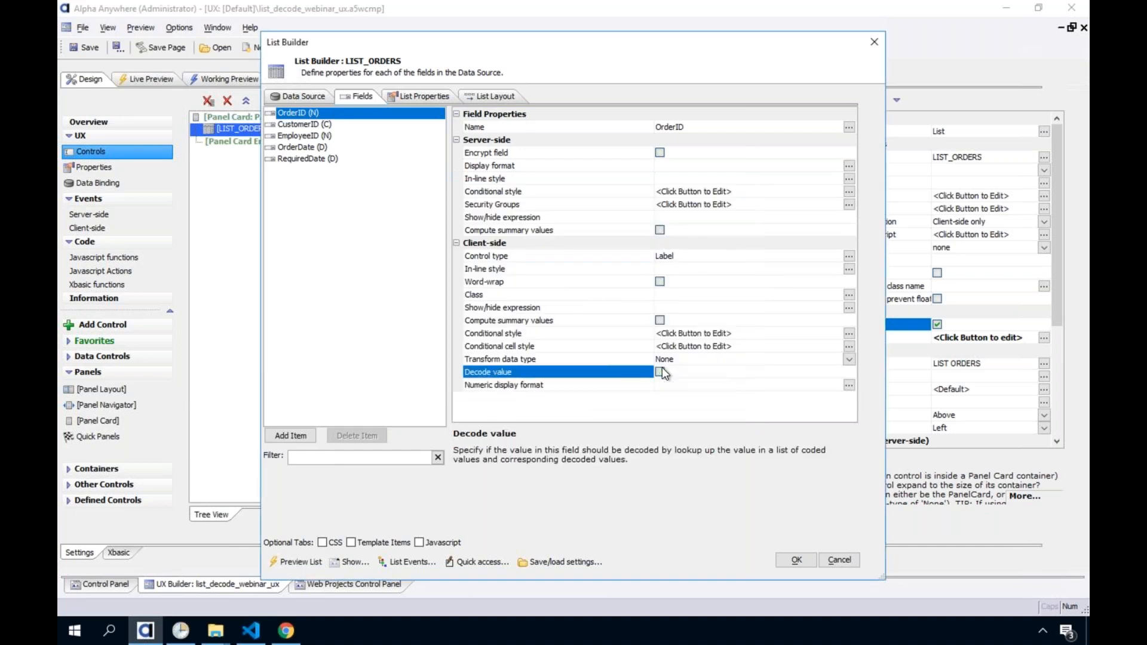
Step: Enable value decoding for the EmployeeID field and set its decode lookup type to Dynamic
{"action": "left_click", "coordinate": [315, 136]}
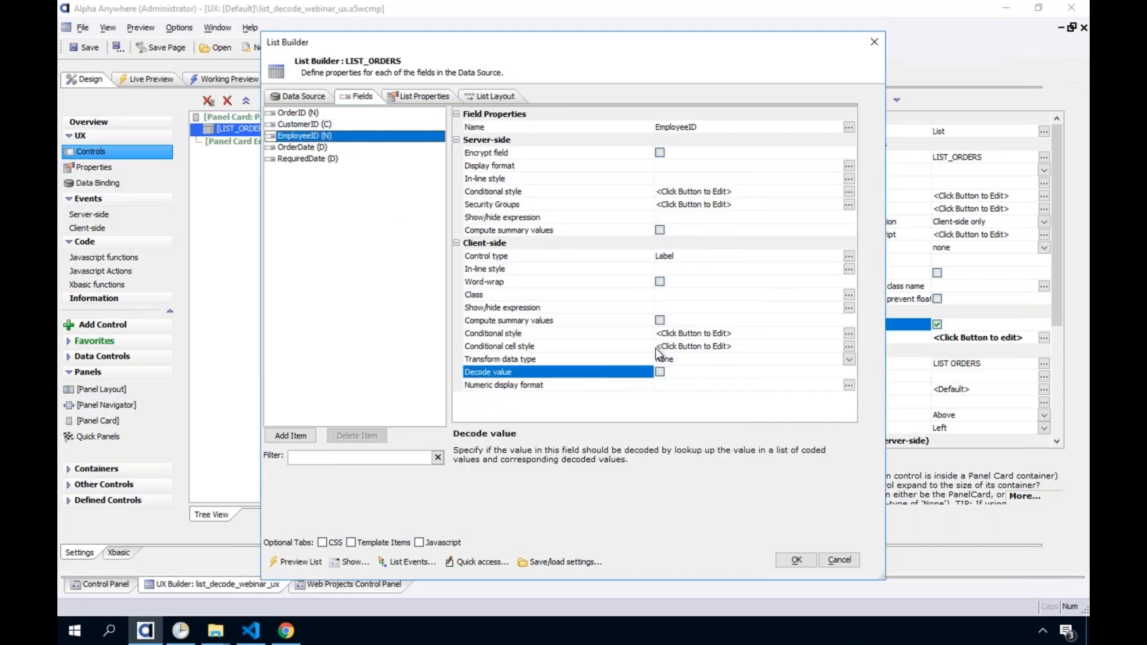
{"action": "left_click", "coordinate": [660, 372]}
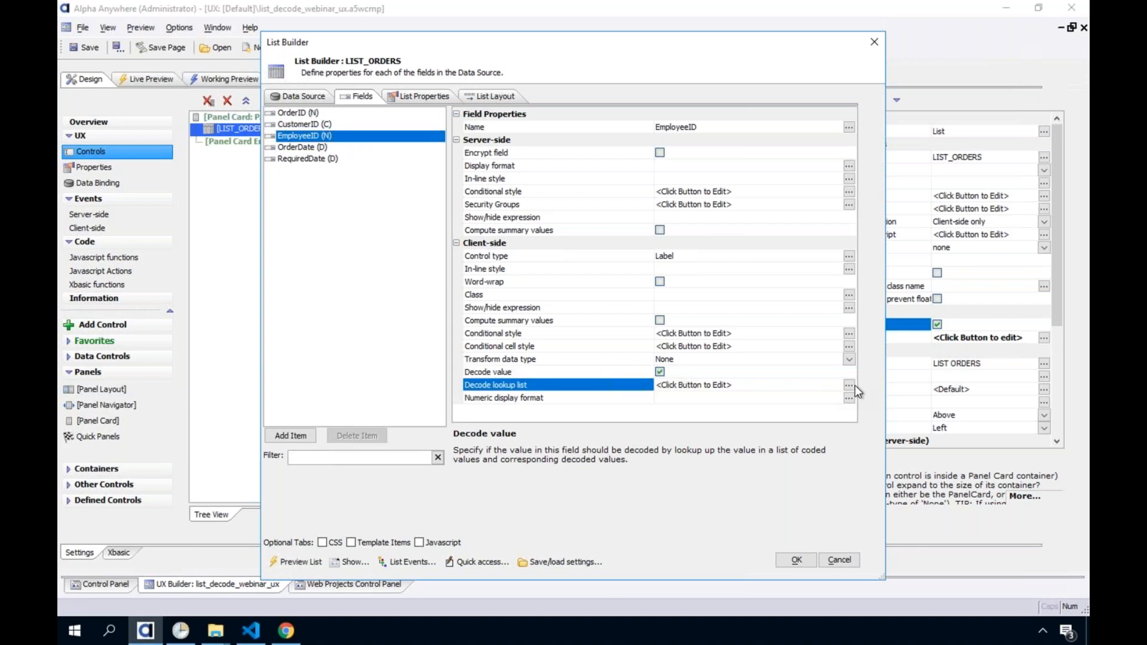
{"action": "left_click", "coordinate": [854, 386]}
{"action": "left_click", "coordinate": [745, 228]}
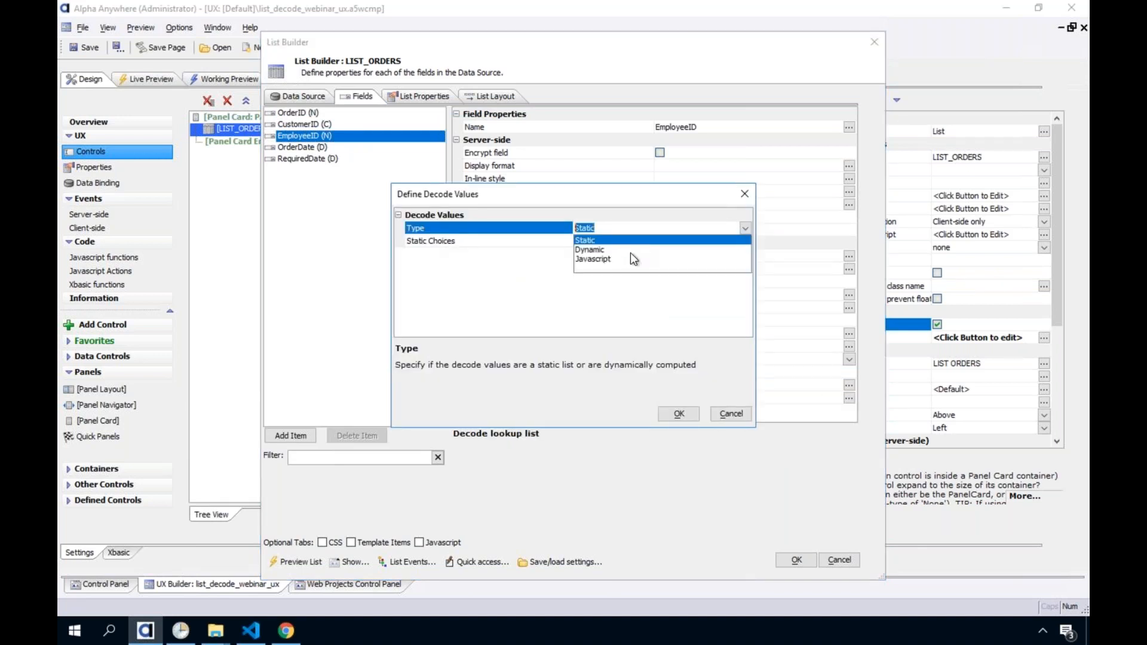
{"action": "left_click", "coordinate": [669, 259]}
Step: Set the decode query's connection string to AADemo-Northwind and its table to Employees
{"action": "left_click", "coordinate": [745, 255]}
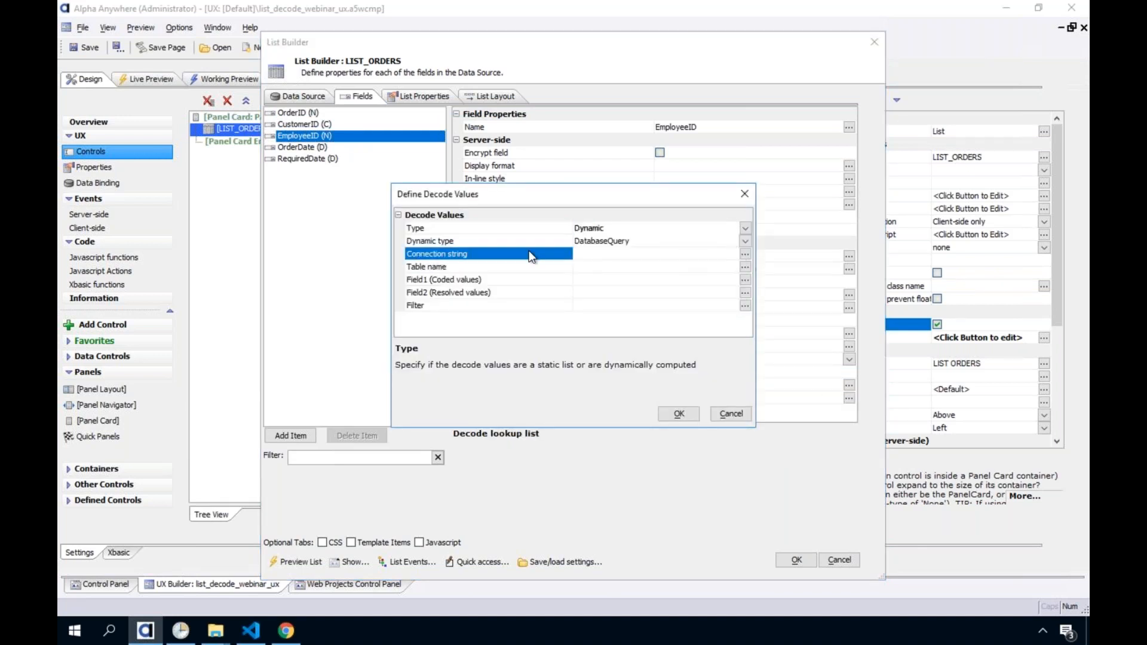
{"action": "double_click", "coordinate": [343, 222]}
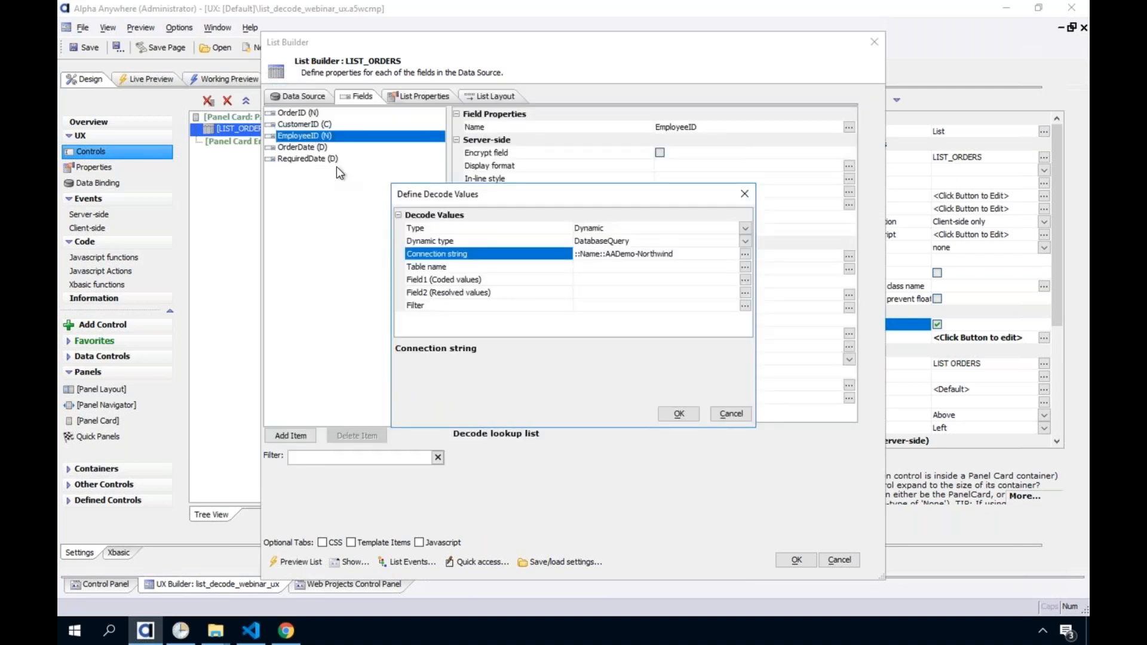
{"action": "left_click", "coordinate": [463, 265]}
{"action": "left_click", "coordinate": [745, 266]}
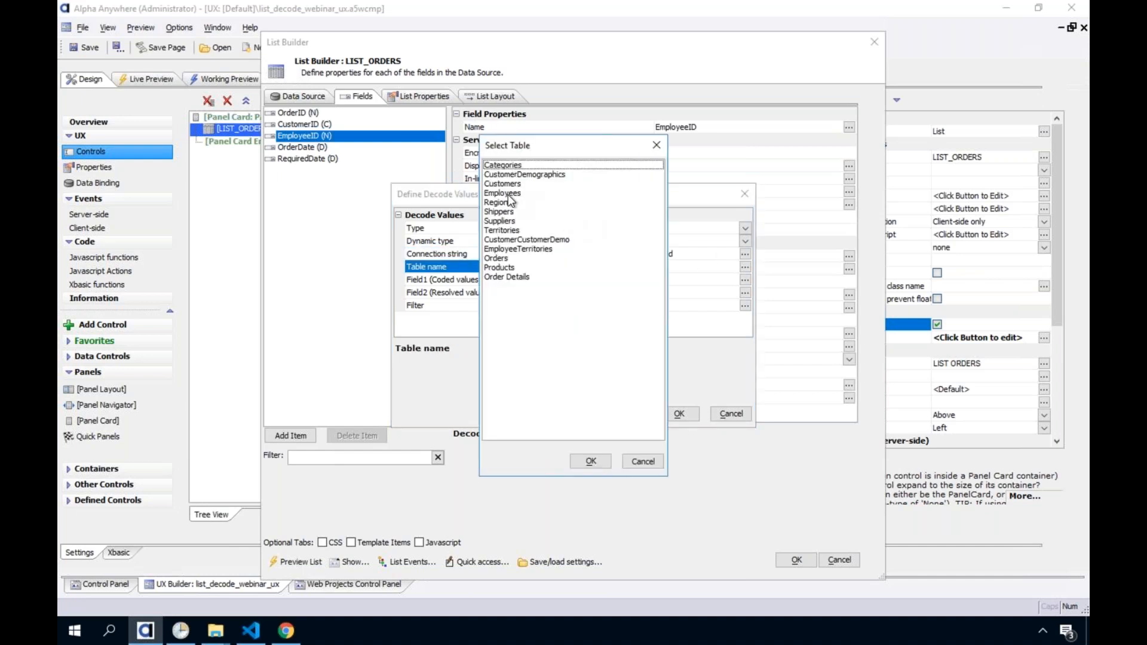
{"action": "left_click", "coordinate": [508, 195]}
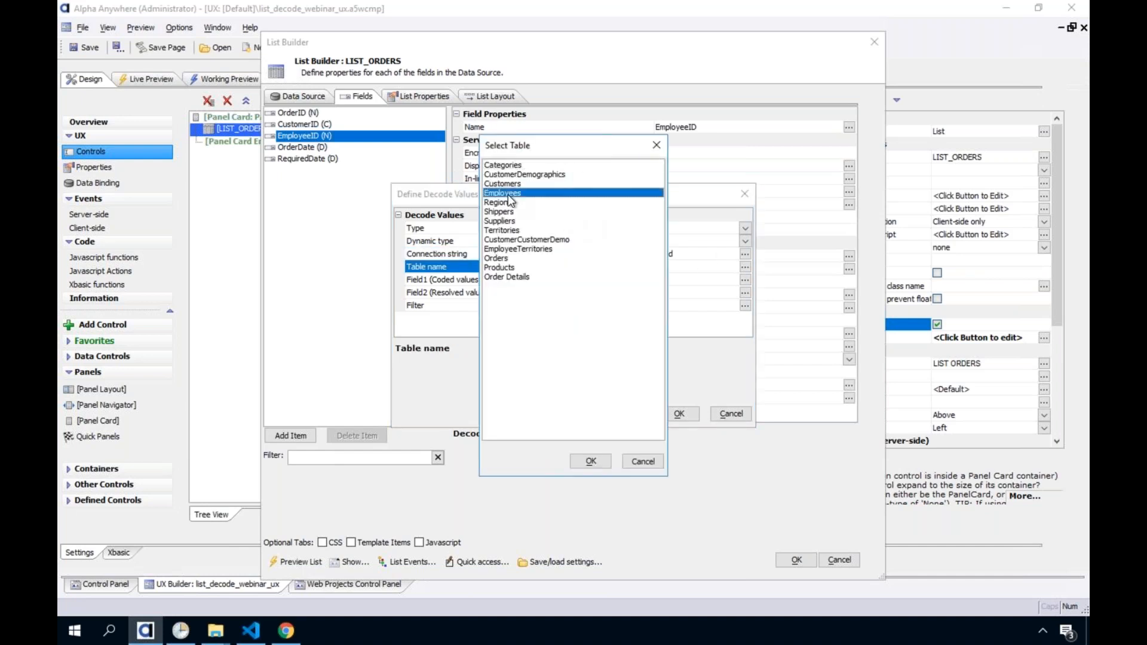
{"action": "left_click", "coordinate": [591, 461]}
Step: Use EmployeeID for the coded values and LastName for the resolved values, without a filter, and accept the list definition
{"action": "left_click", "coordinate": [475, 279]}
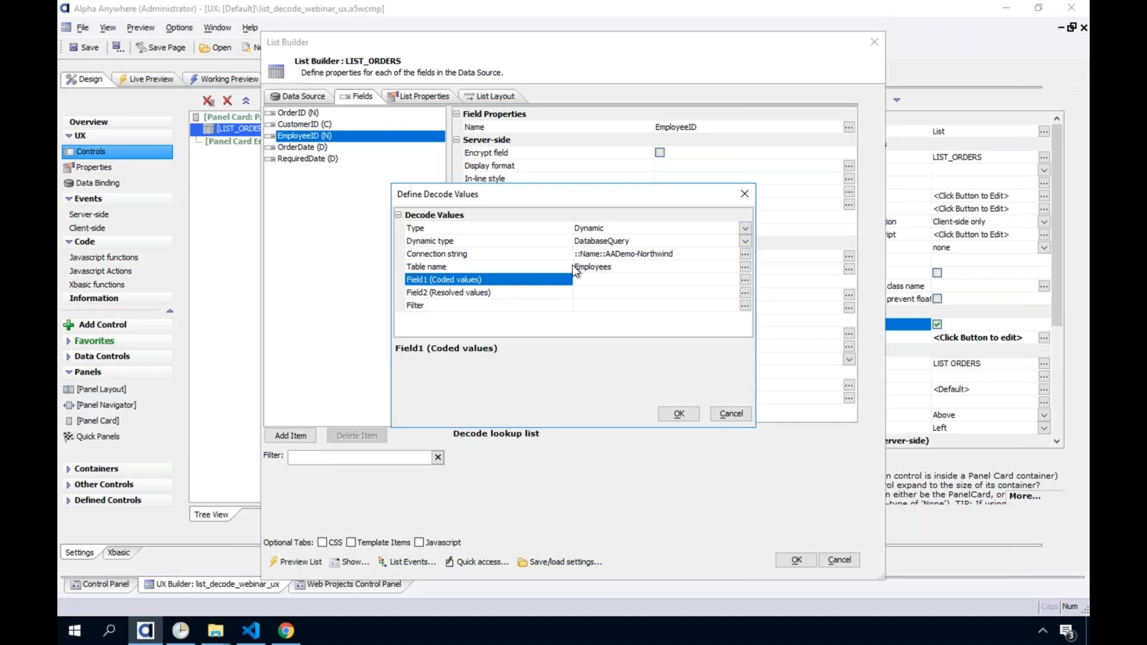
{"action": "left_click", "coordinate": [746, 280]}
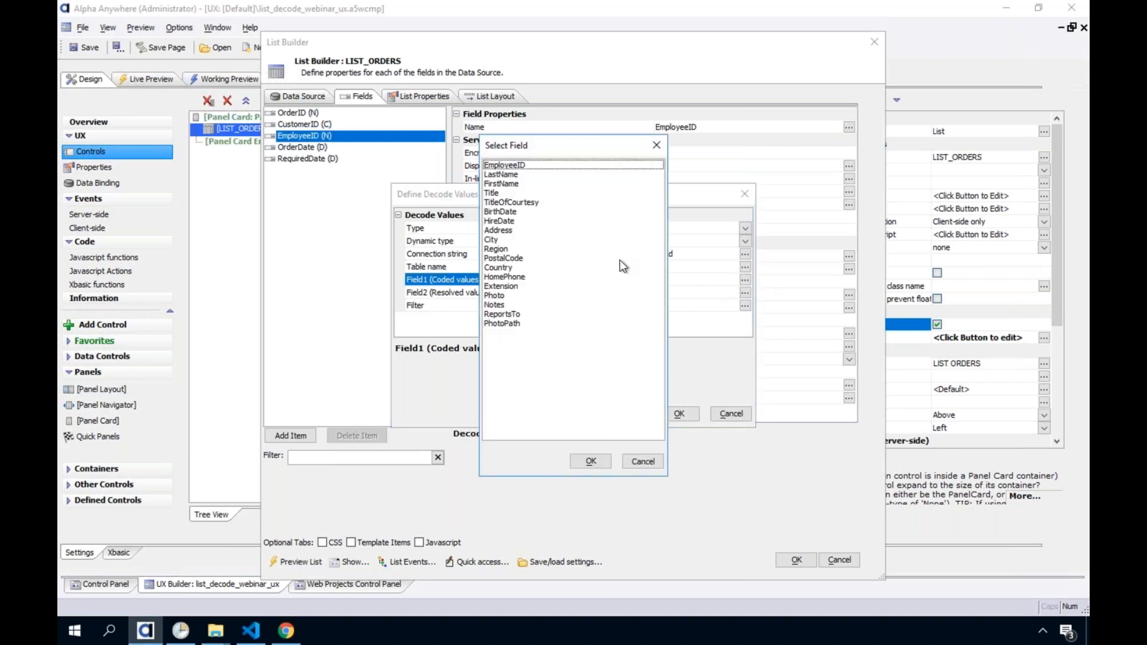
{"action": "left_click", "coordinate": [501, 166]}
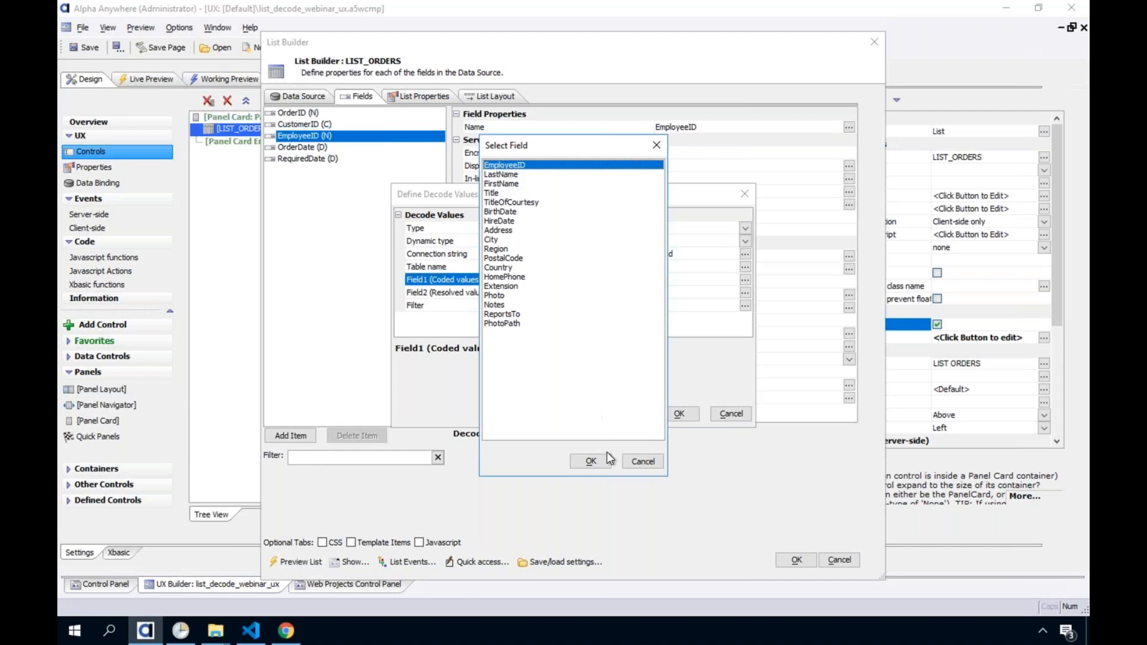
{"action": "left_click", "coordinate": [591, 461]}
{"action": "left_click", "coordinate": [490, 294]}
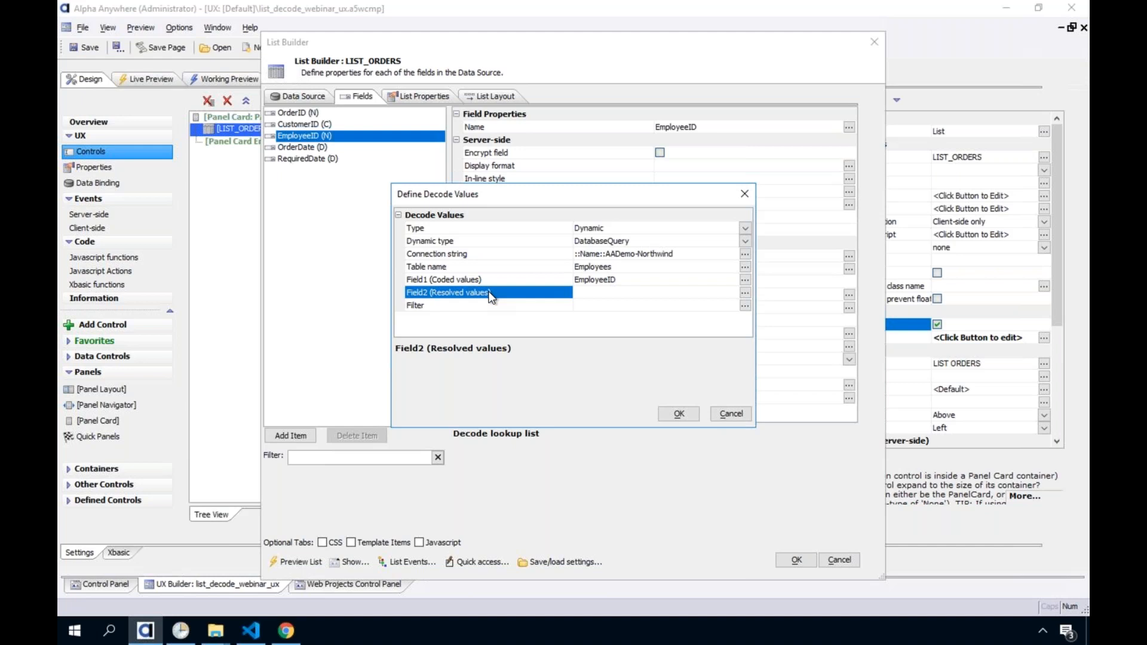
{"action": "left_click", "coordinate": [745, 293]}
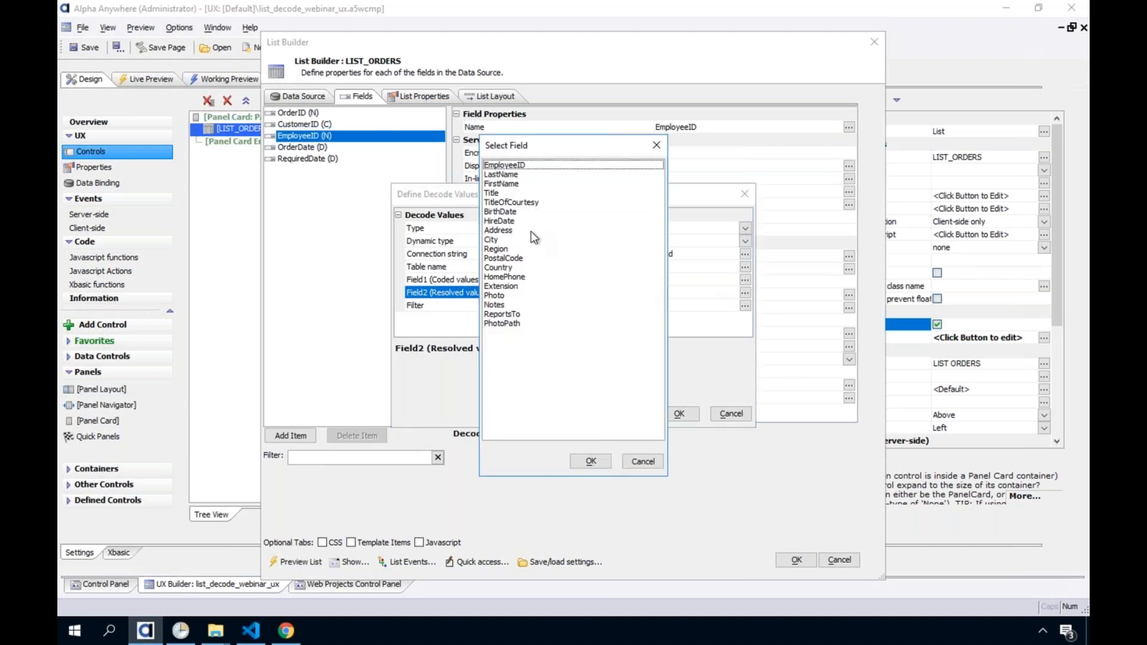
{"action": "left_click", "coordinate": [491, 175]}
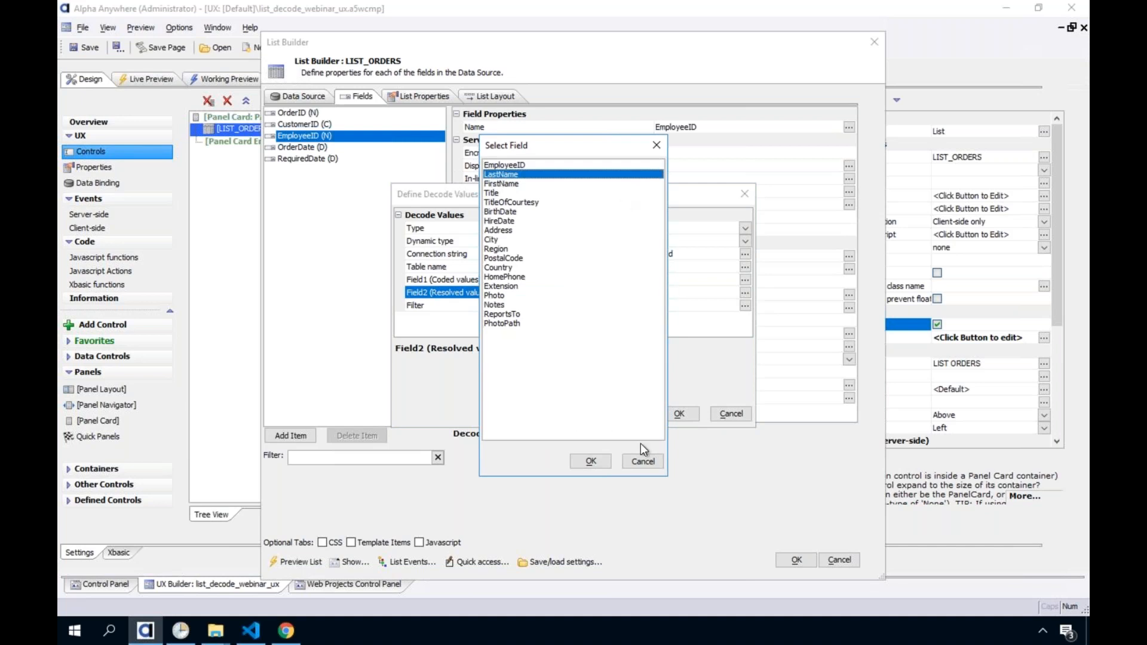
{"action": "left_click", "coordinate": [589, 461]}
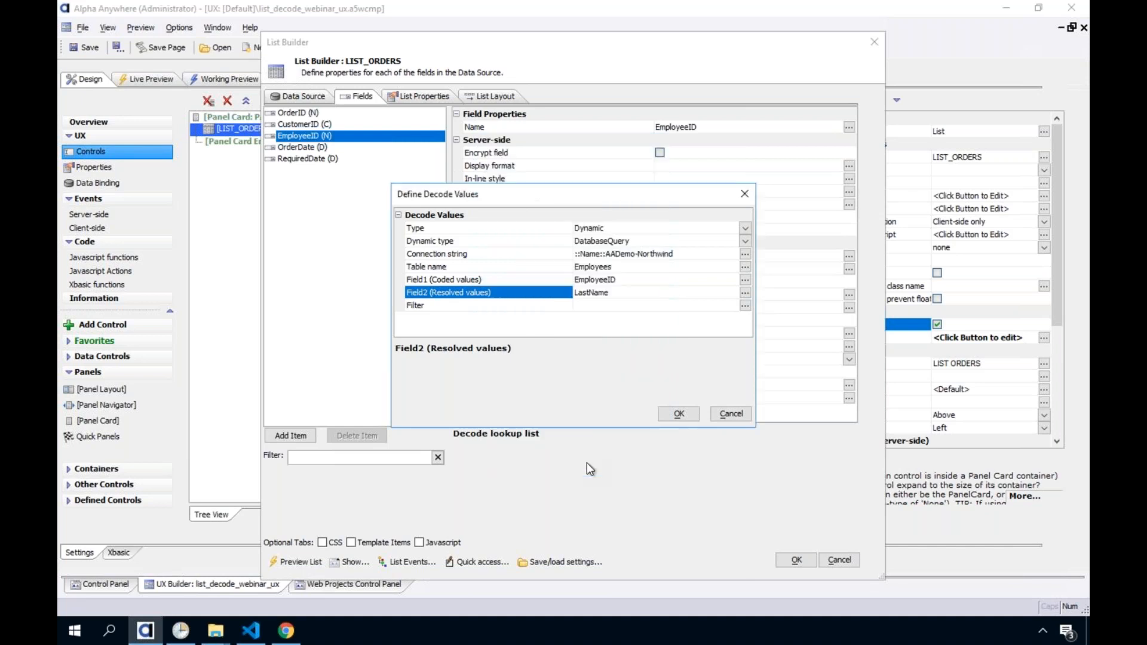
{"action": "left_click", "coordinate": [527, 302]}
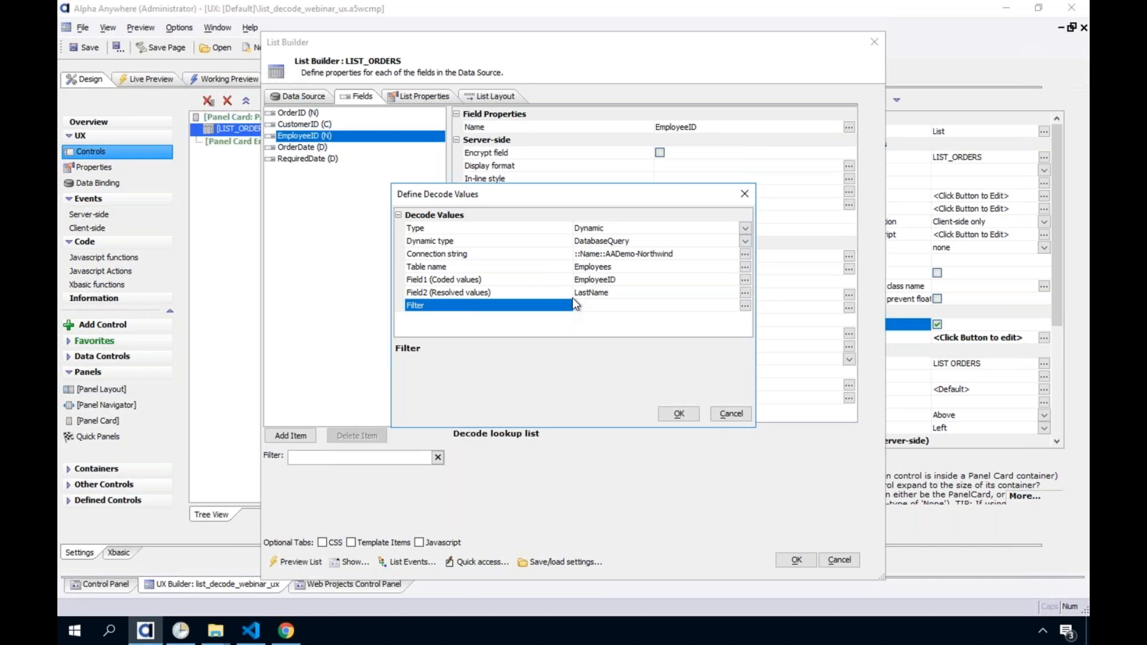
{"action": "left_click", "coordinate": [683, 413]}
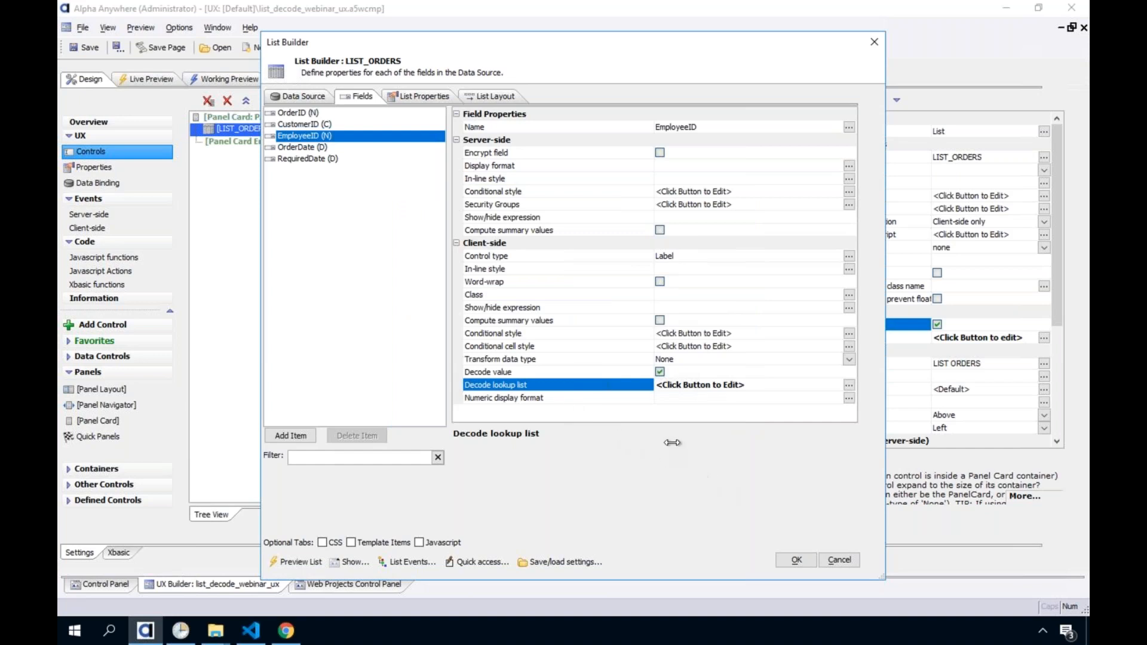
{"action": "left_click", "coordinate": [788, 559]}
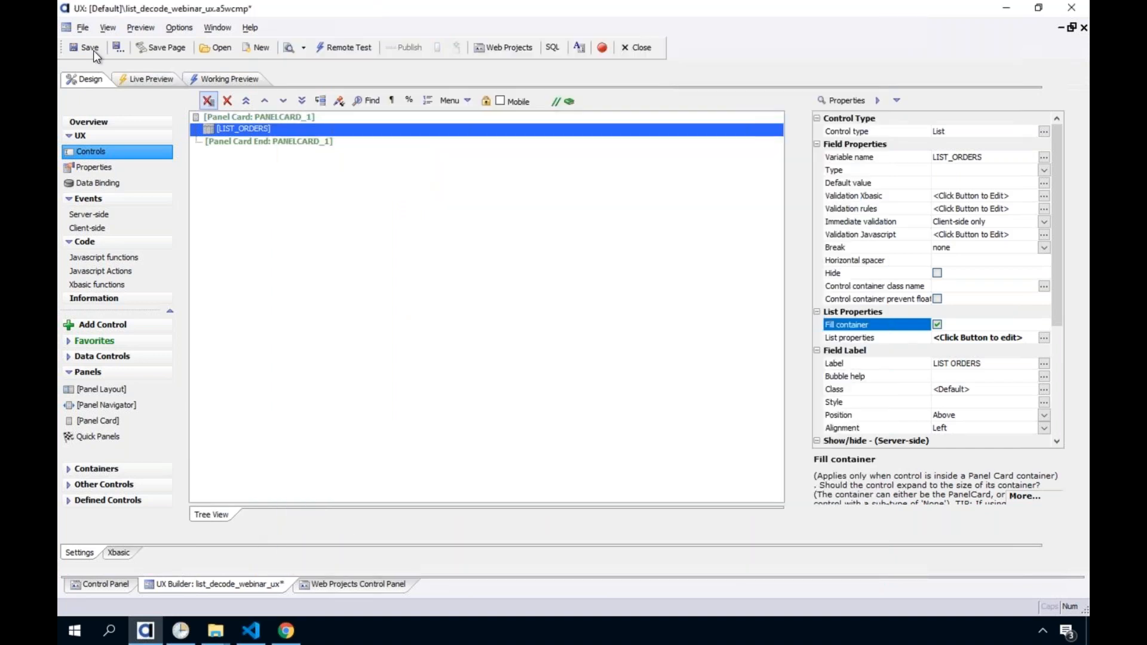
Step: Save the component and check the EmployeeID column of the orders list in the working preview
{"action": "left_click", "coordinate": [90, 48]}
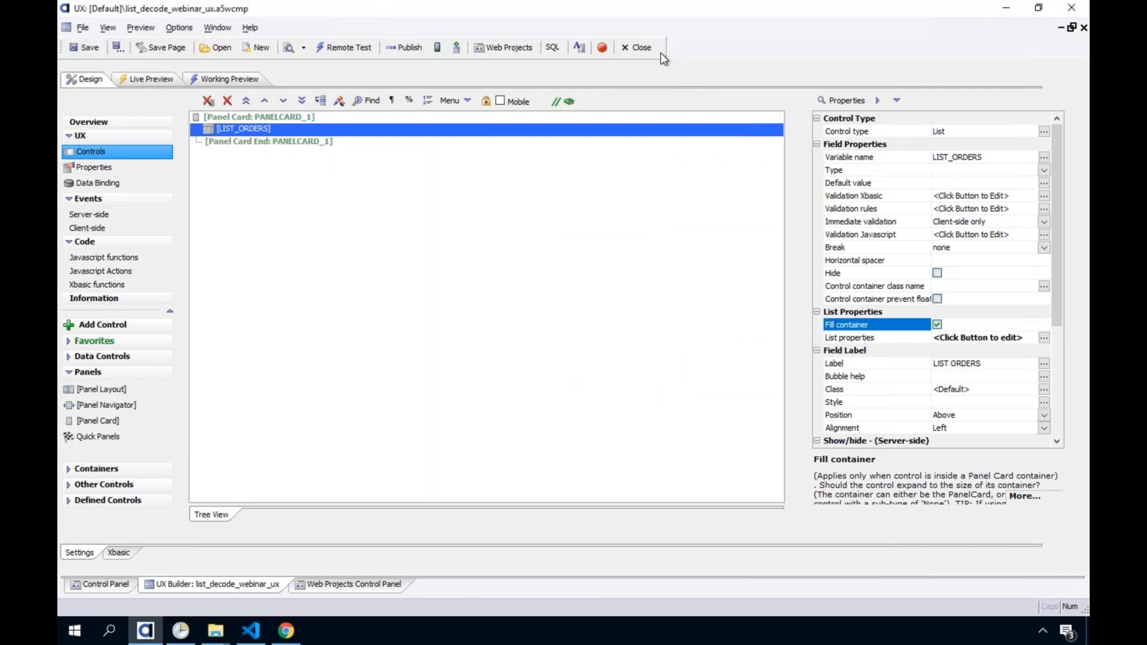
{"action": "left_click", "coordinate": [235, 76]}
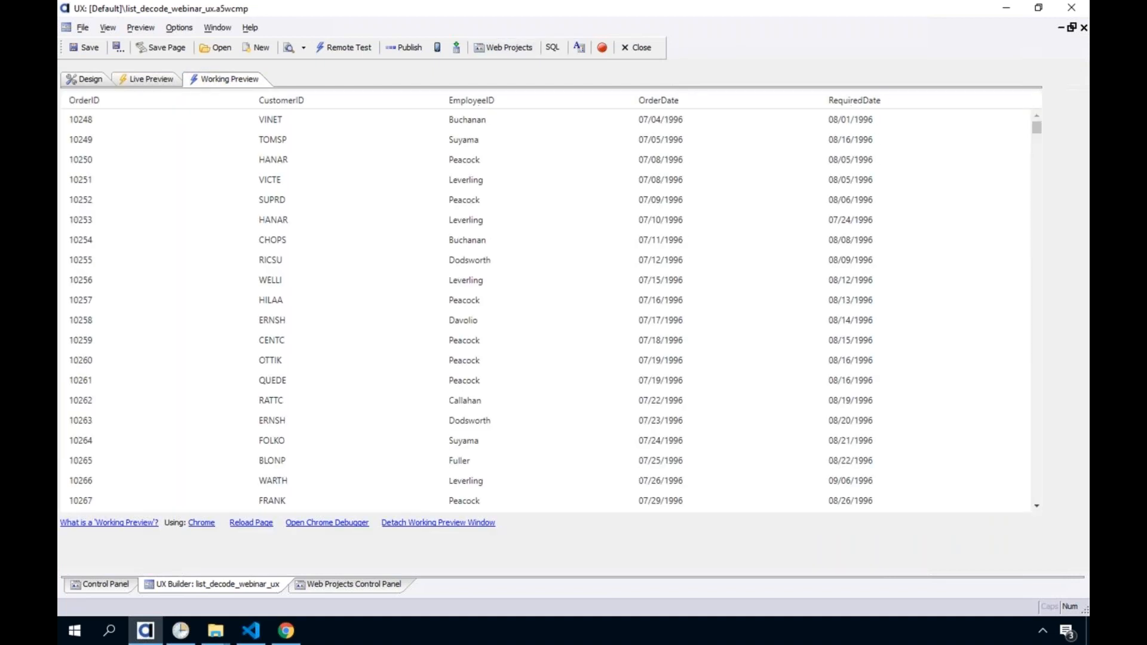
{"action": "left_click", "coordinate": [286, 141]}
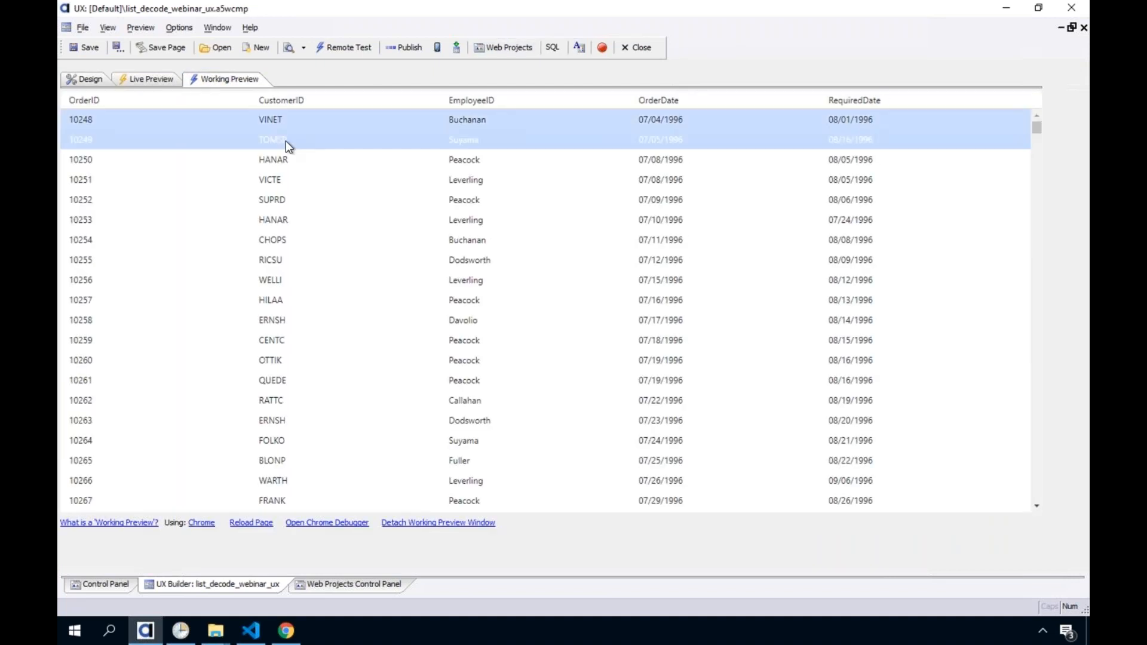
Step: Reload the working preview and test sorting the orders list by the EmployeeID column, both ascending and descending
{"action": "left_click", "coordinate": [507, 188]}
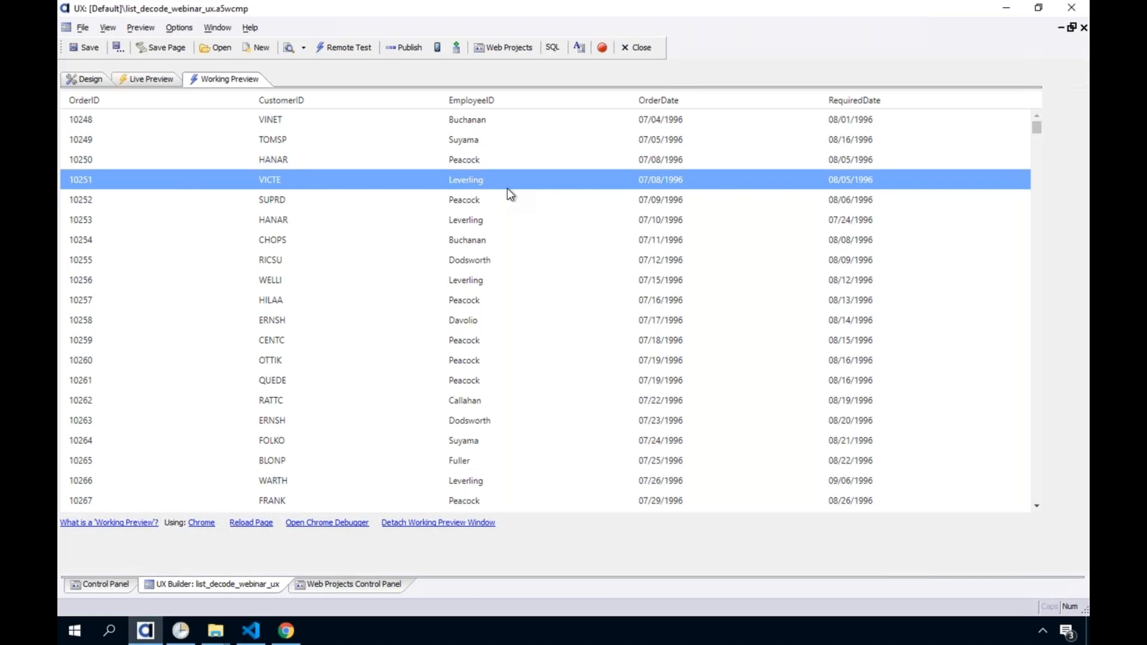
{"action": "left_click", "coordinate": [81, 78]}
{"action": "left_click", "coordinate": [222, 80]}
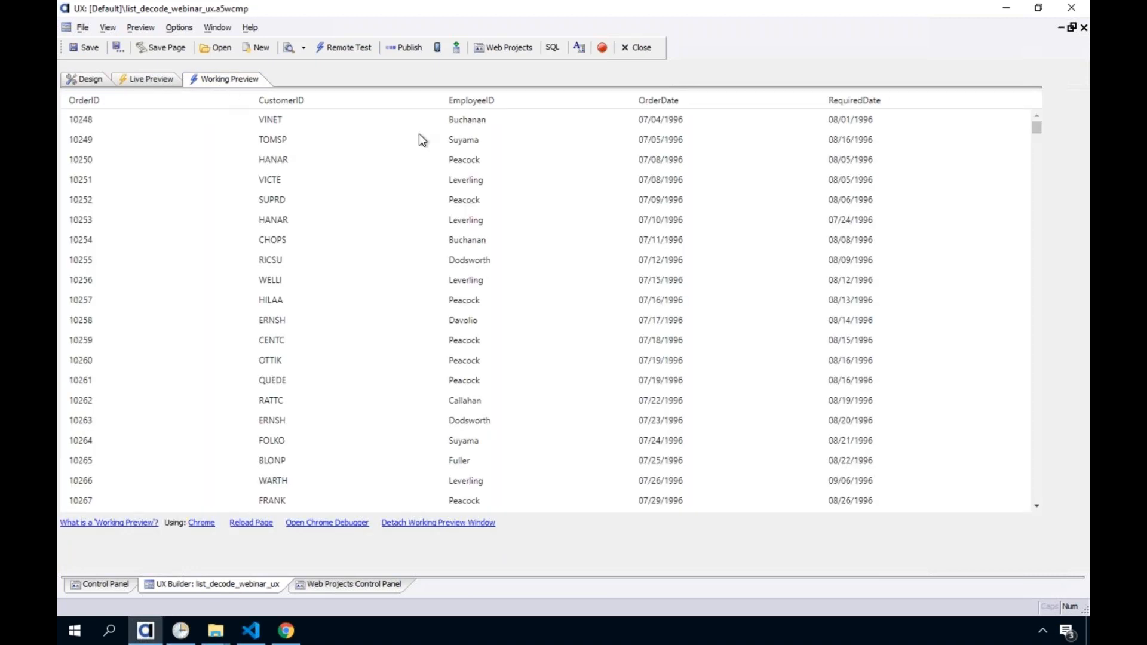
{"action": "left_click", "coordinate": [473, 102]}
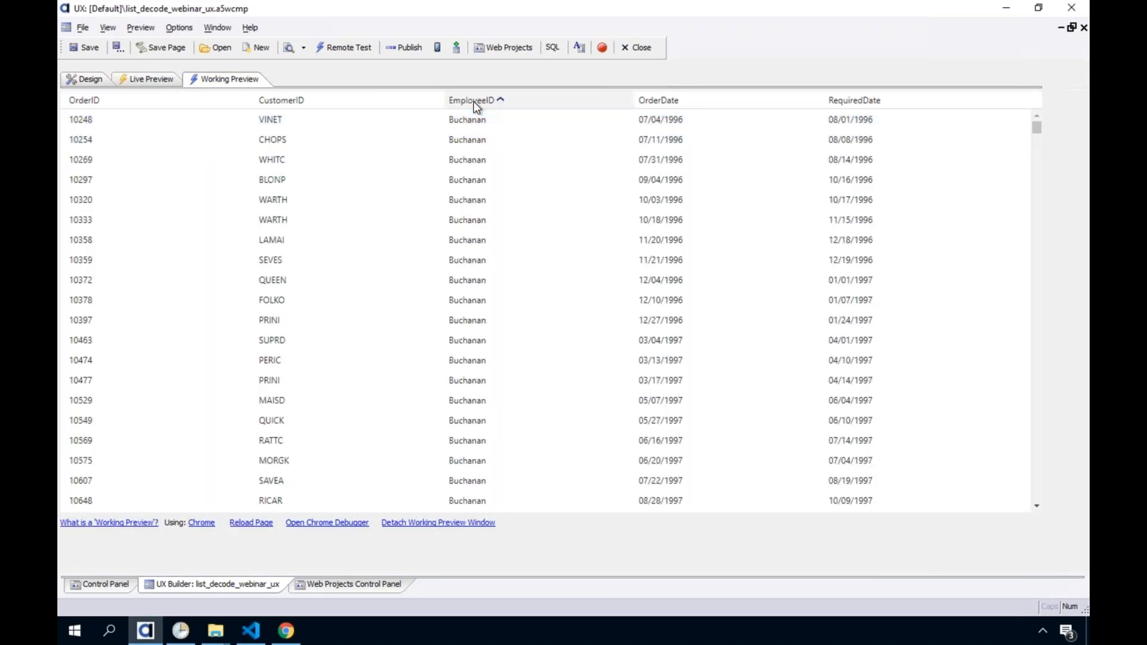
{"action": "left_click", "coordinate": [474, 102]}
{"action": "left_click", "coordinate": [476, 103]}
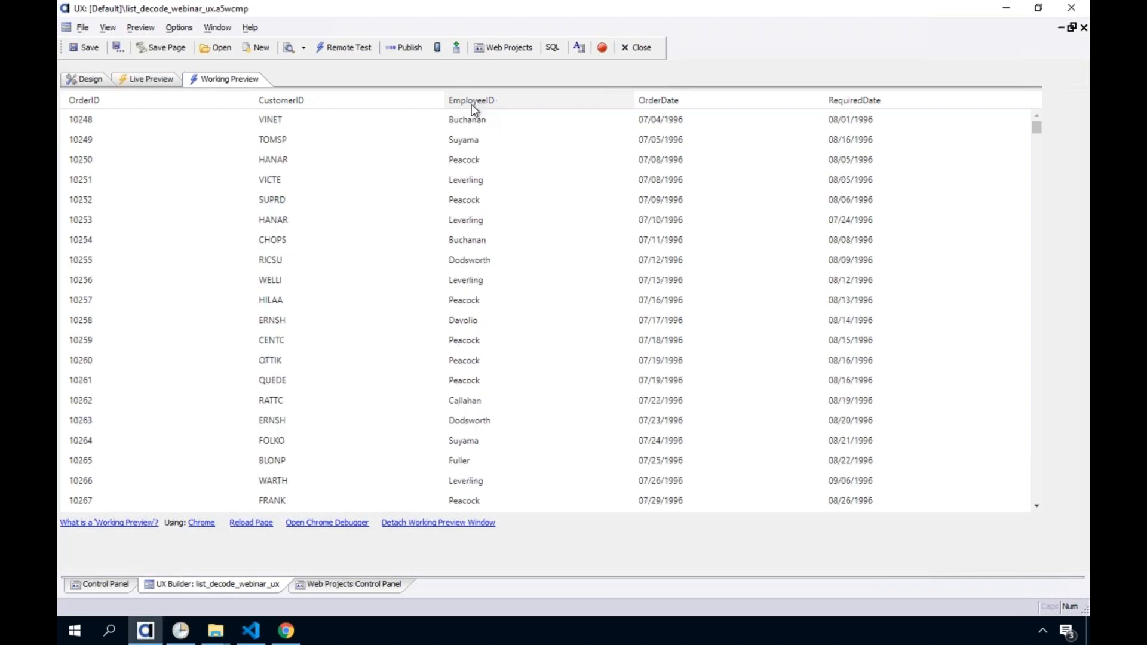
{"action": "left_click", "coordinate": [472, 101]}
{"action": "left_click", "coordinate": [468, 120]}
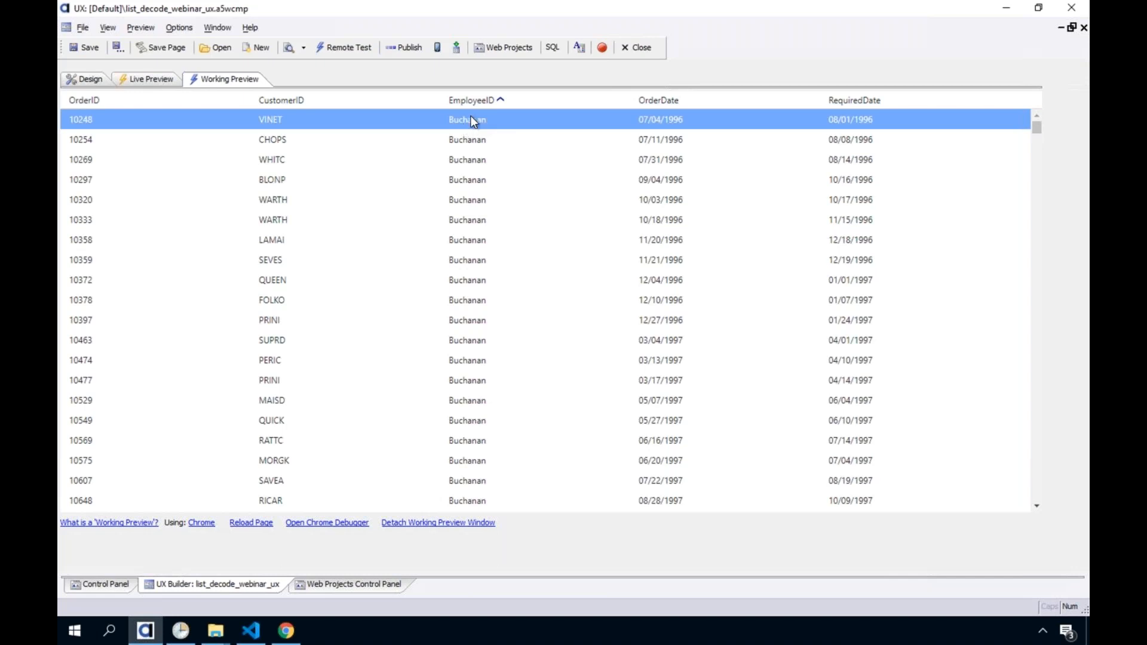
{"action": "left_click", "coordinate": [470, 103]}
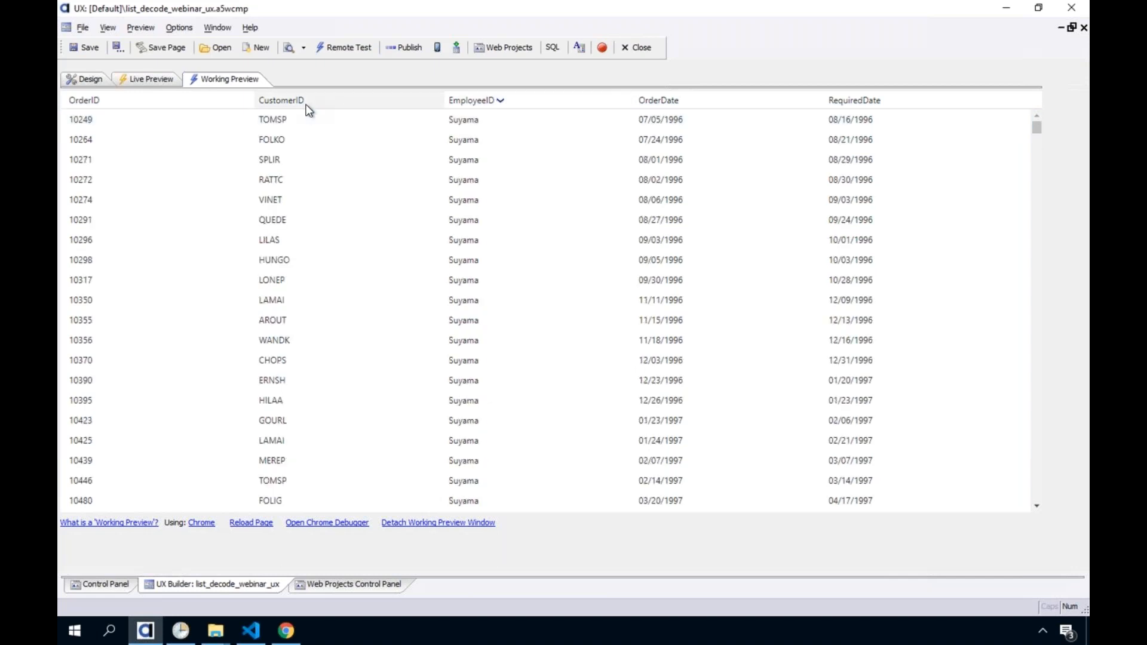
{"action": "left_click", "coordinate": [426, 121]}
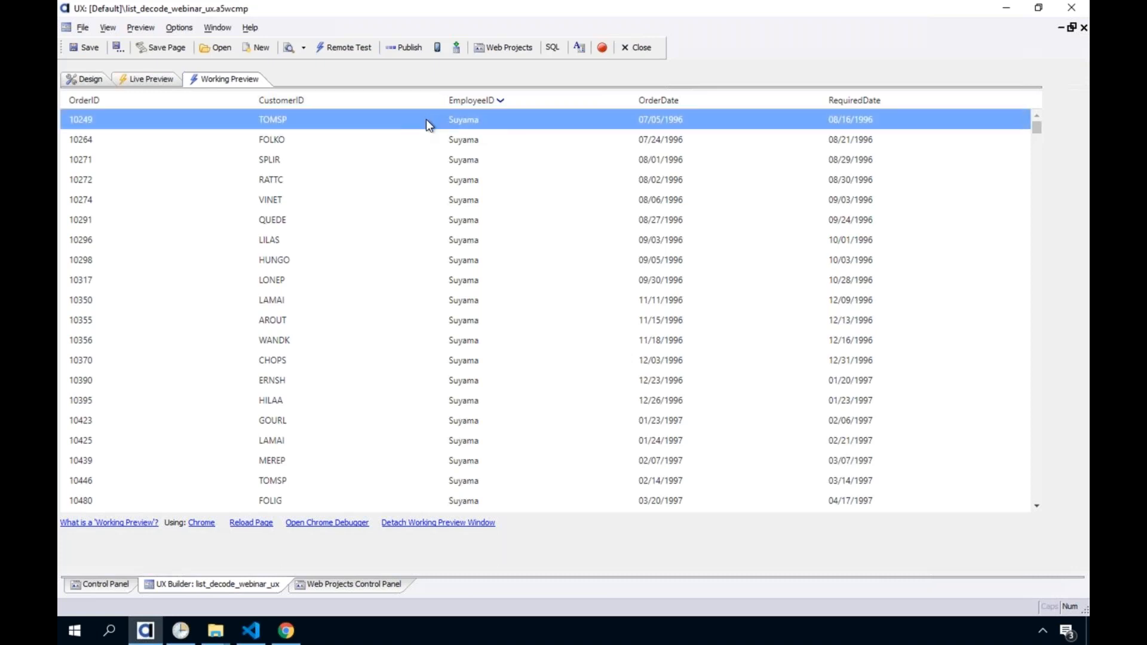
Step: Enable value decoding for the CustomerID field of LIST_ORDERS and set its decode lookup type to Dynamic
{"action": "left_click", "coordinate": [86, 79]}
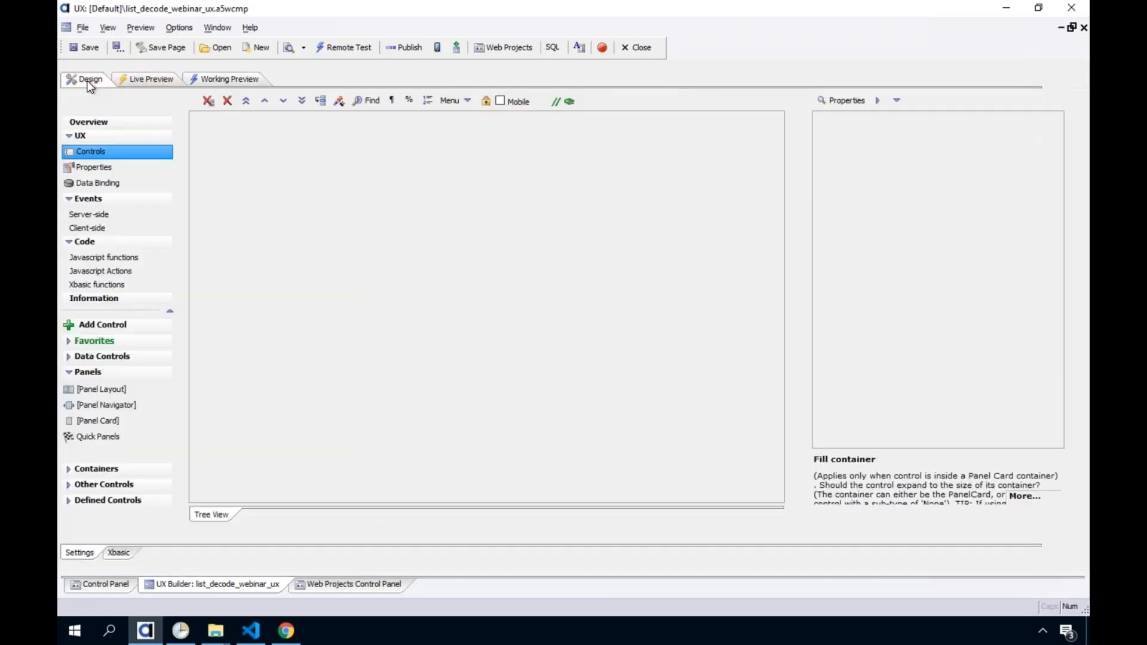
{"action": "double_click", "coordinate": [251, 128]}
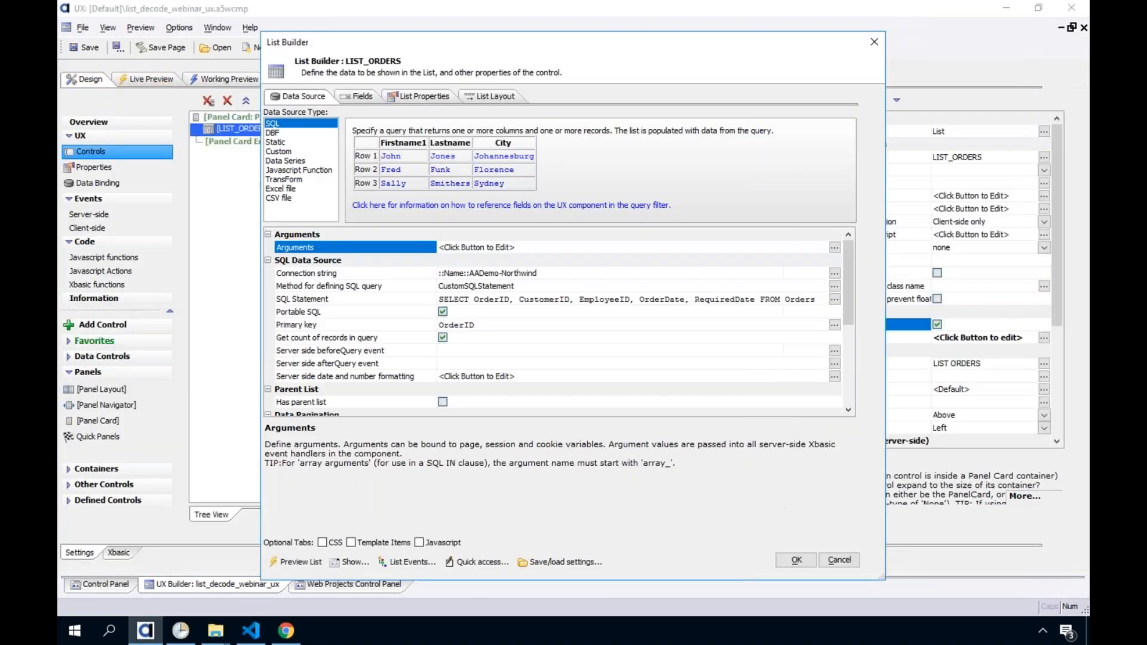
{"action": "left_click", "coordinate": [361, 98]}
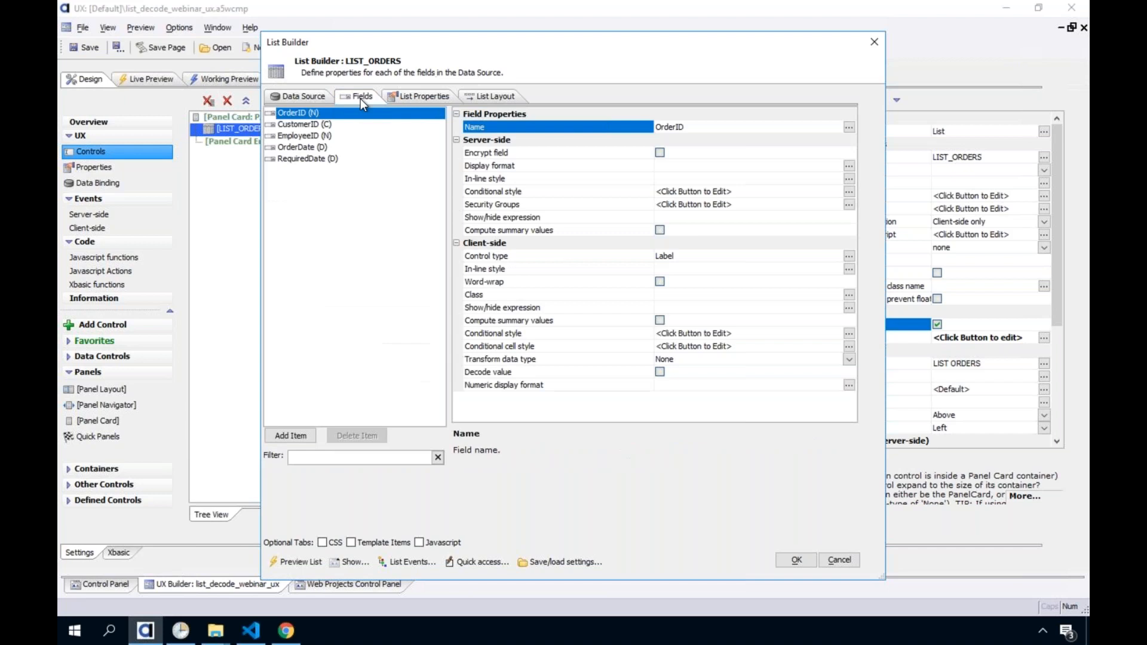
{"action": "left_click", "coordinate": [293, 123]}
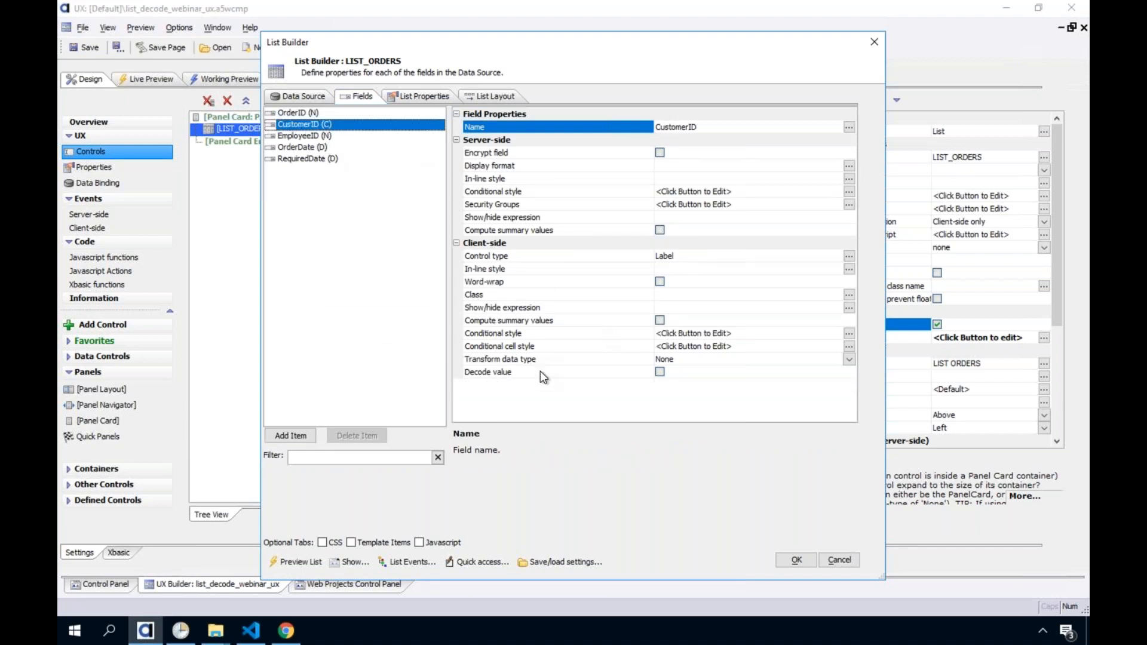
{"action": "left_click", "coordinate": [659, 373]}
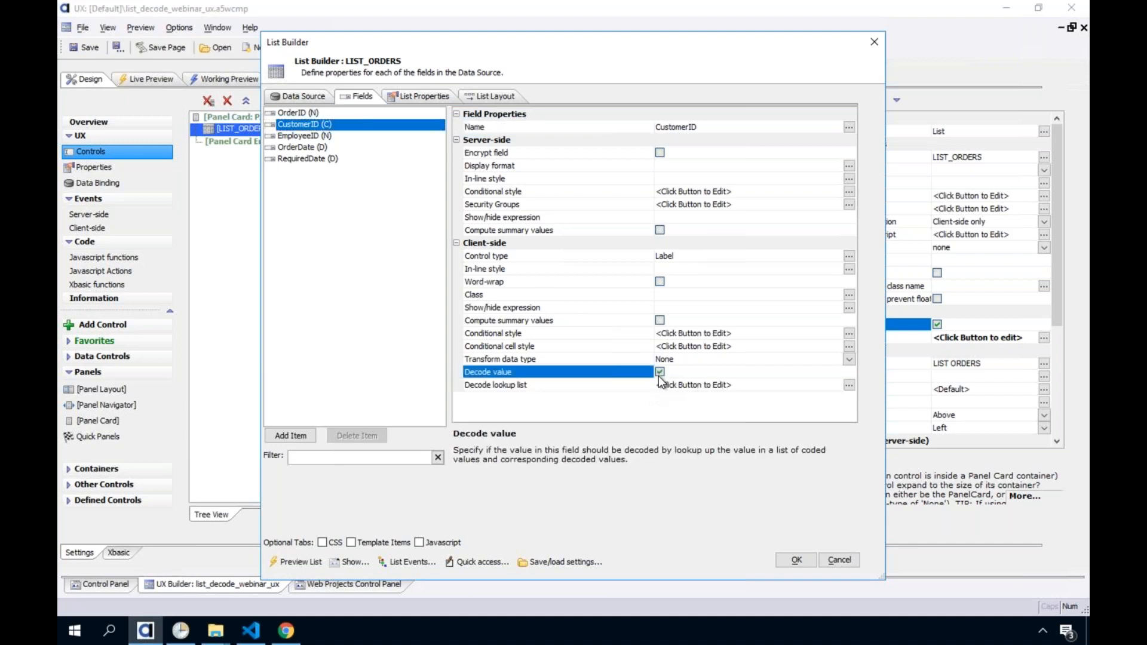
{"action": "left_click", "coordinate": [849, 386]}
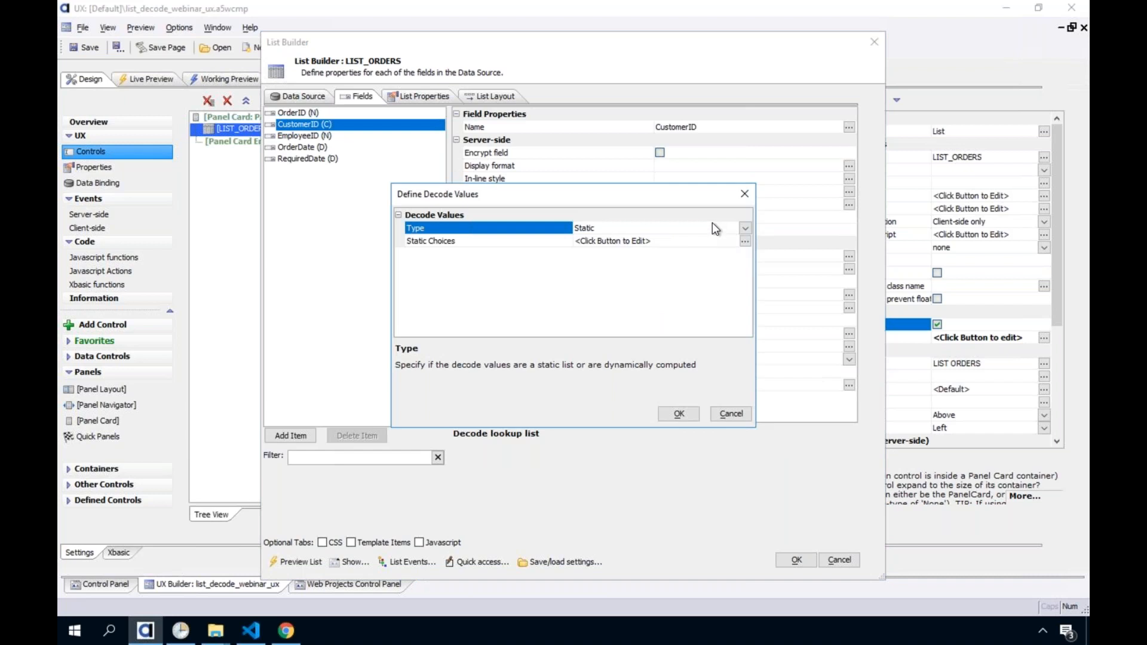
{"action": "left_click", "coordinate": [742, 230]}
{"action": "left_click", "coordinate": [619, 250]}
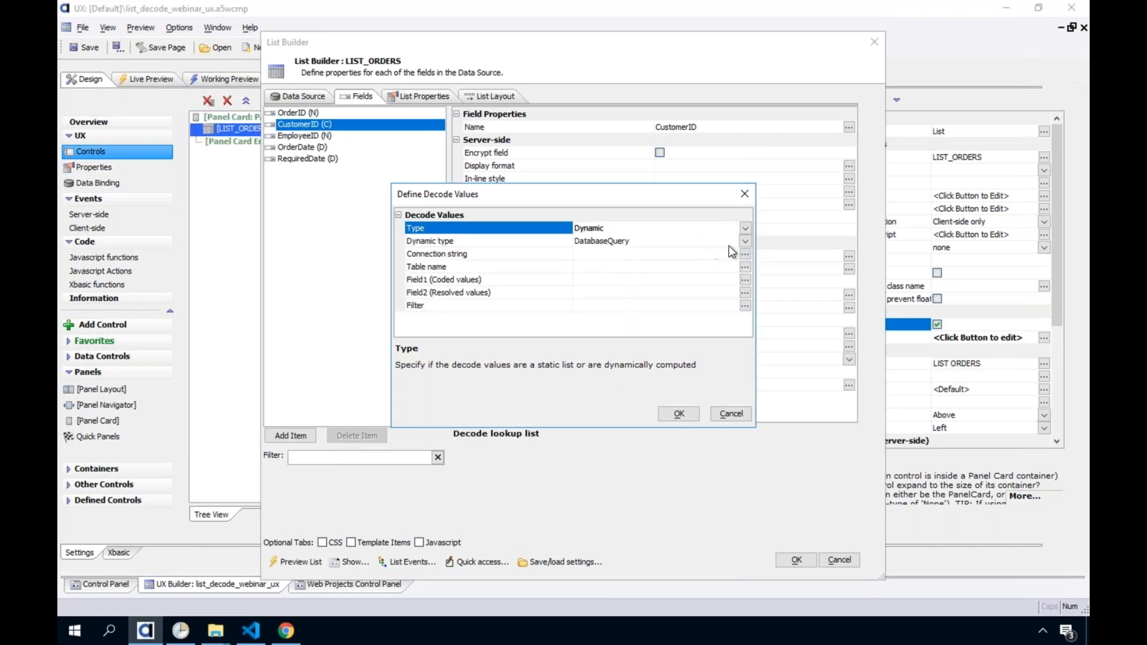
Step: Set the CustomerID decode query's connection string to AADemo-Northwind and its table to Customers
{"action": "left_click", "coordinate": [745, 254]}
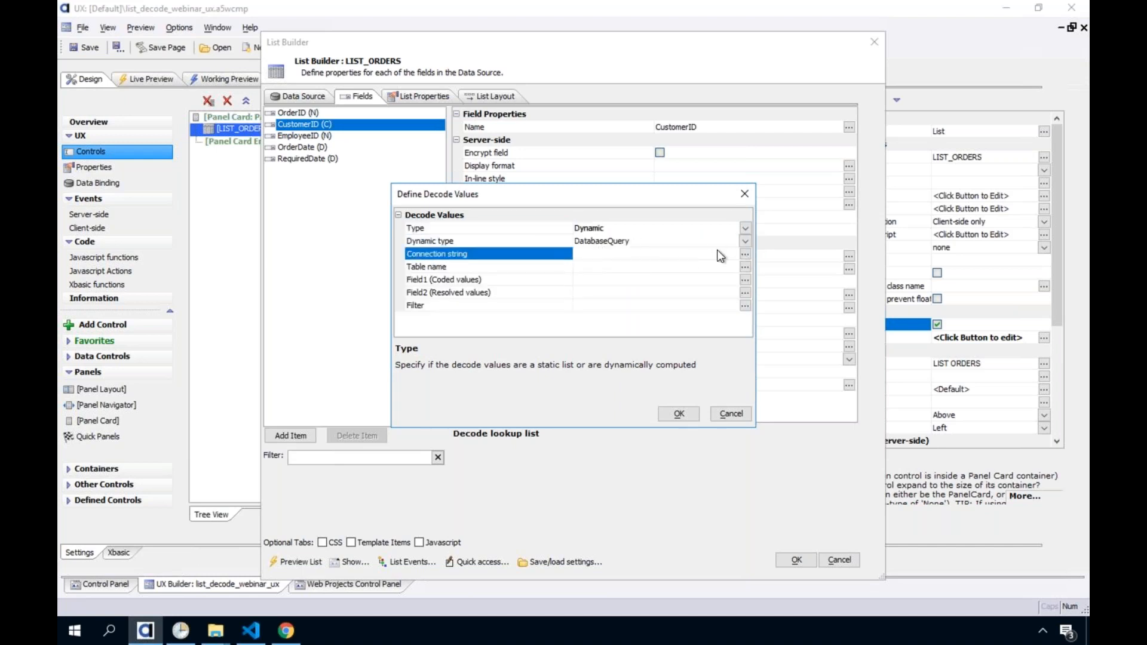
{"action": "left_click", "coordinate": [331, 221]}
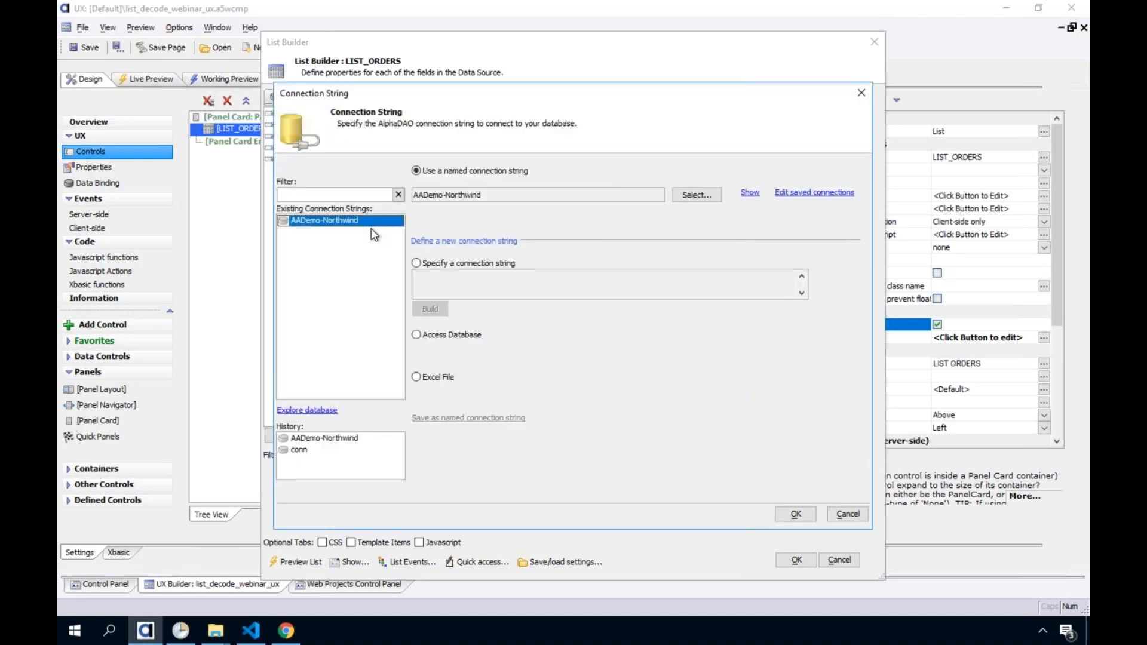
{"action": "left_click", "coordinate": [795, 515]}
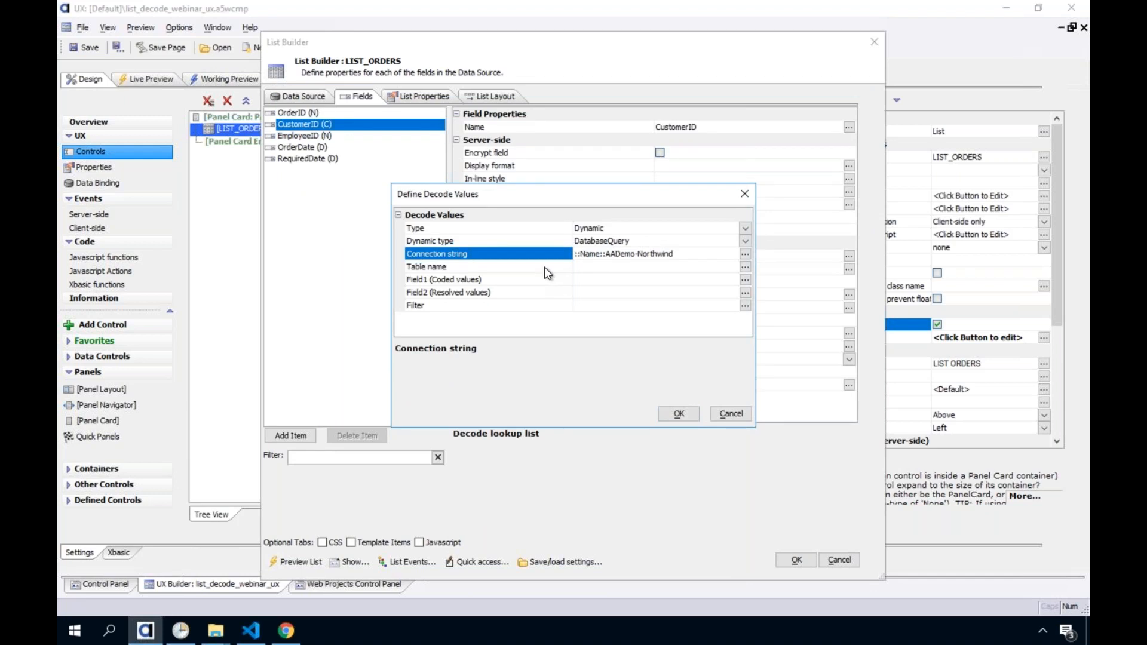
{"action": "double_click", "coordinate": [544, 267]}
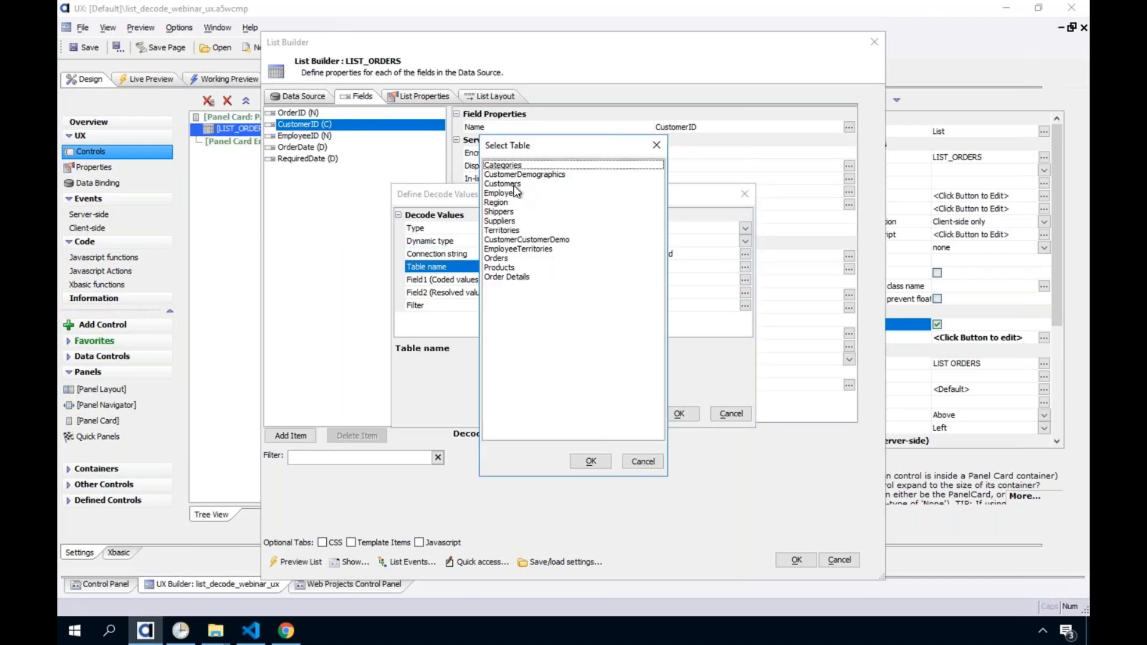
{"action": "left_click", "coordinate": [513, 185]}
{"action": "left_click", "coordinate": [599, 461]}
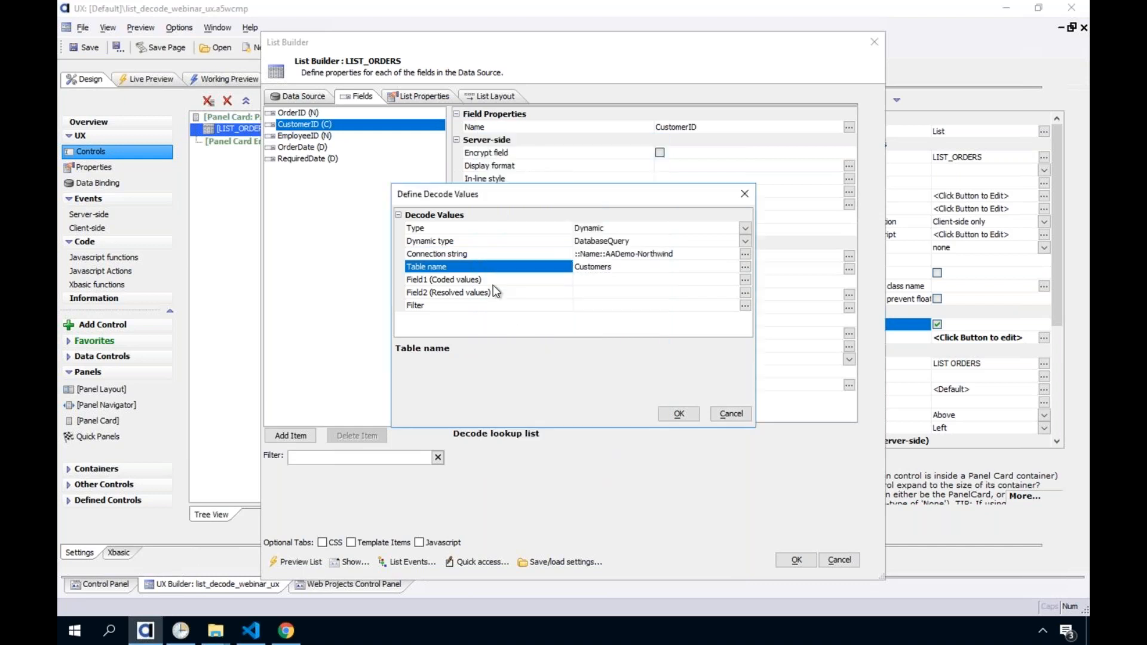
Step: Use CustomerID for the coded values and CompanyName for the resolved values, and accept the decode settings
{"action": "left_click", "coordinate": [473, 279]}
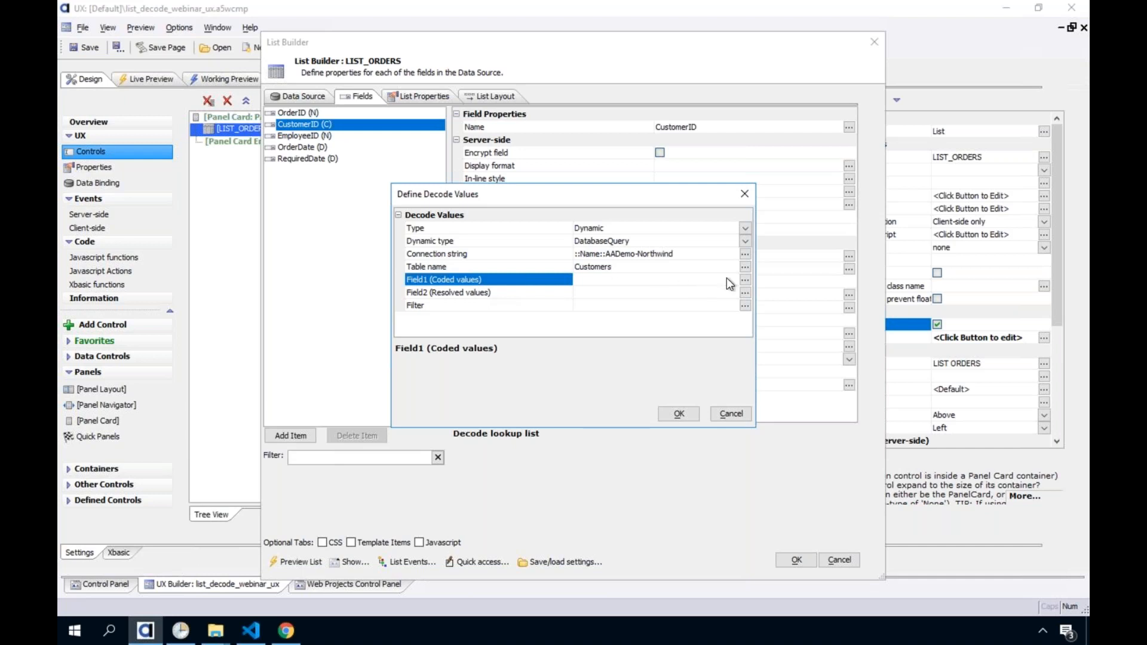
{"action": "left_click", "coordinate": [744, 279]}
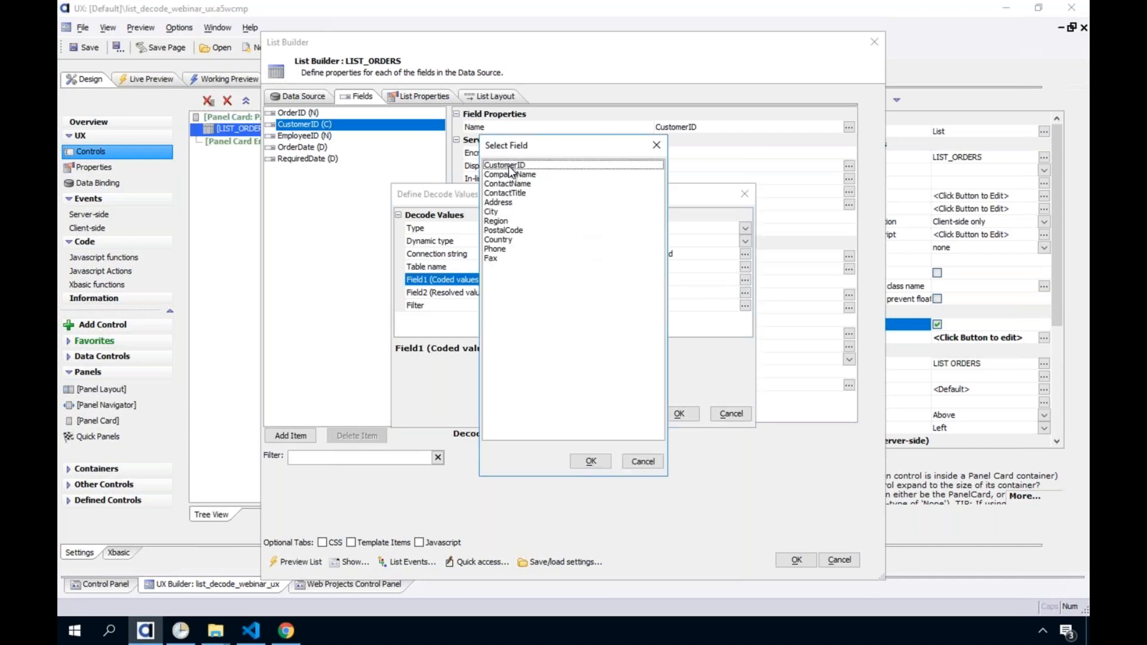
{"action": "left_click", "coordinate": [508, 166]}
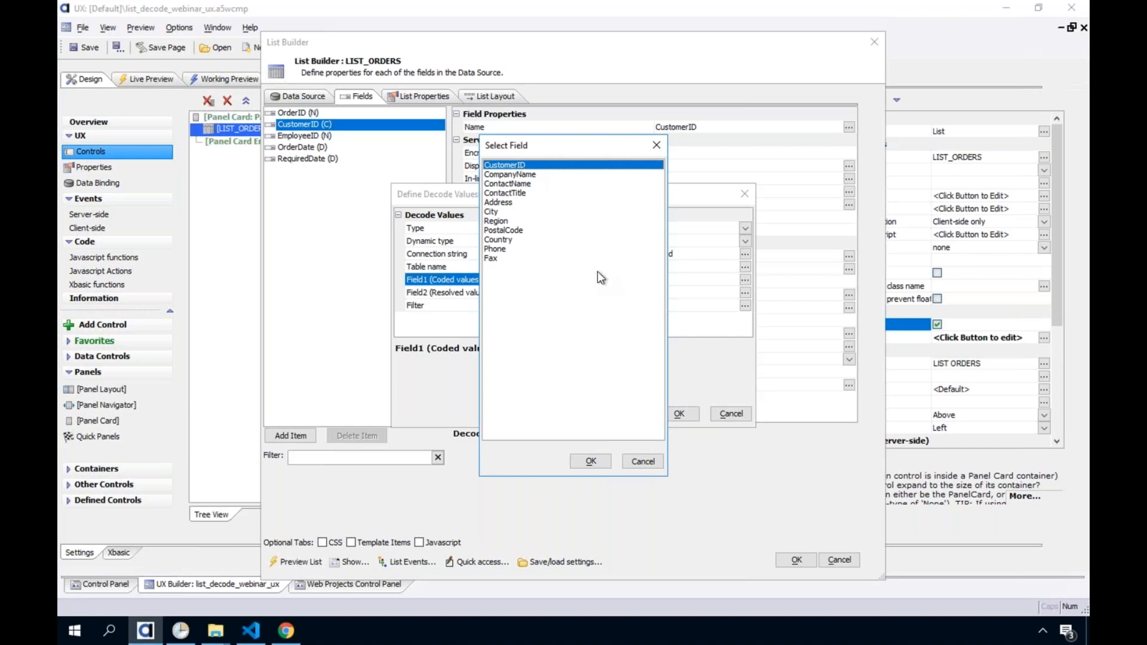
{"action": "left_click", "coordinate": [591, 462]}
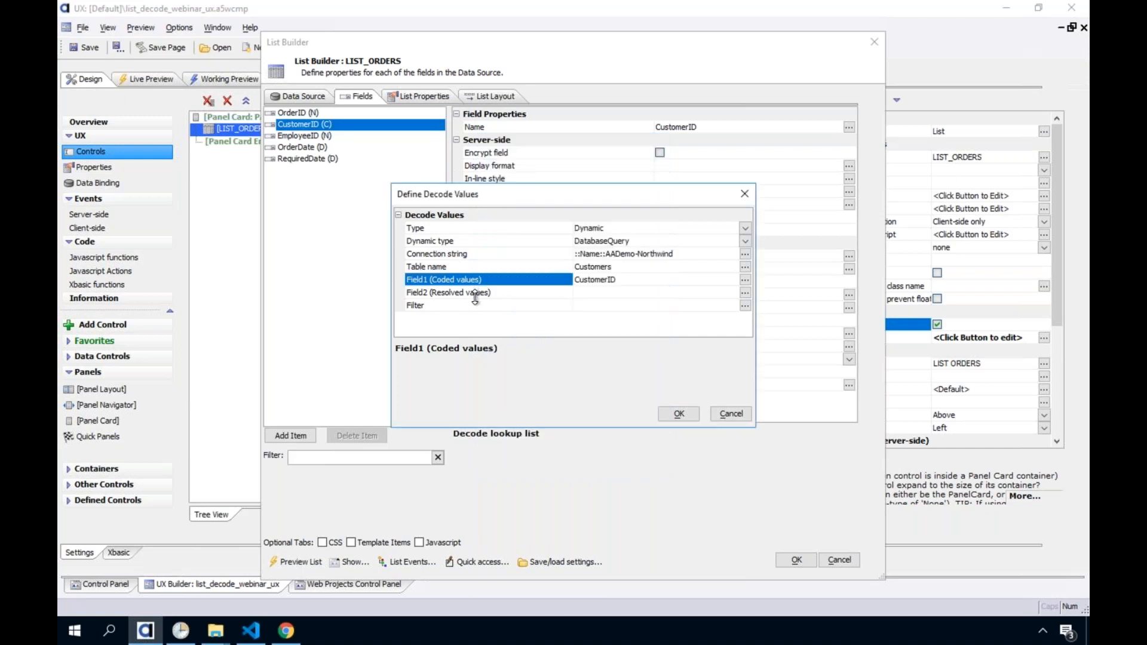
{"action": "left_click", "coordinate": [517, 292]}
{"action": "left_click", "coordinate": [745, 293]}
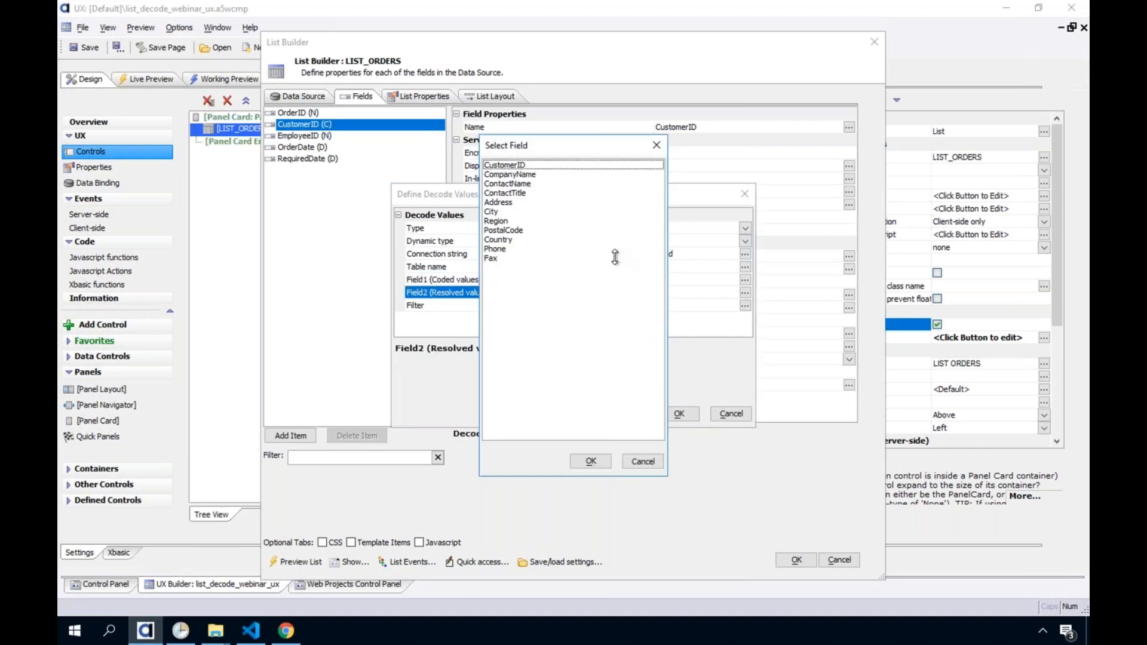
{"action": "left_click", "coordinate": [524, 174]}
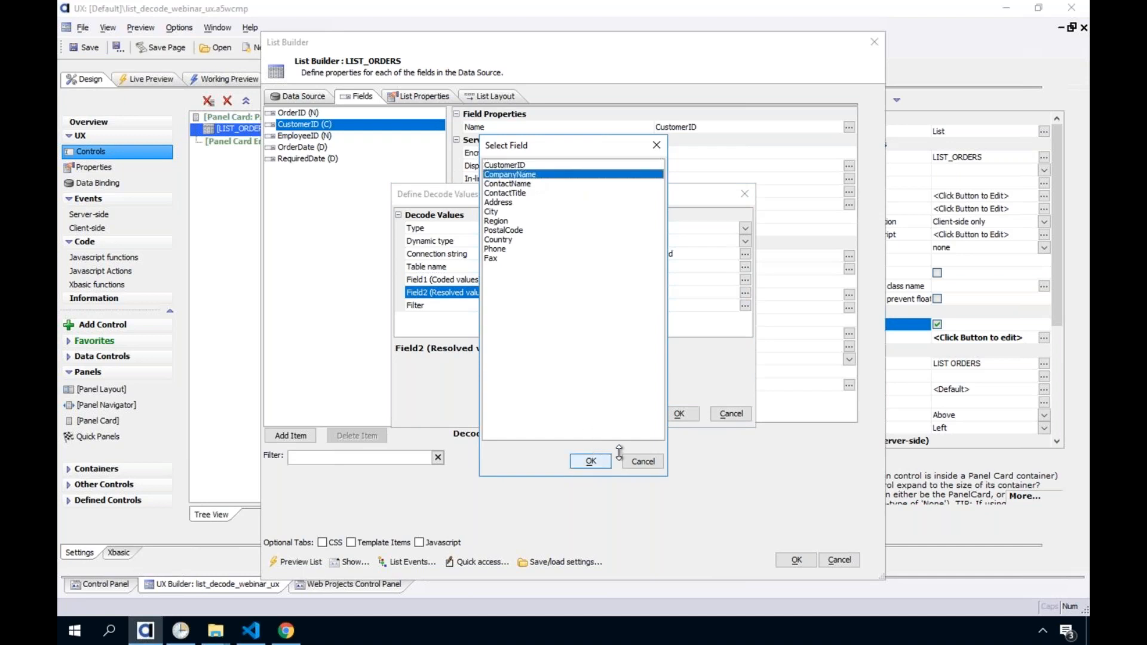
{"action": "left_click", "coordinate": [591, 461]}
{"action": "left_click", "coordinate": [679, 413]}
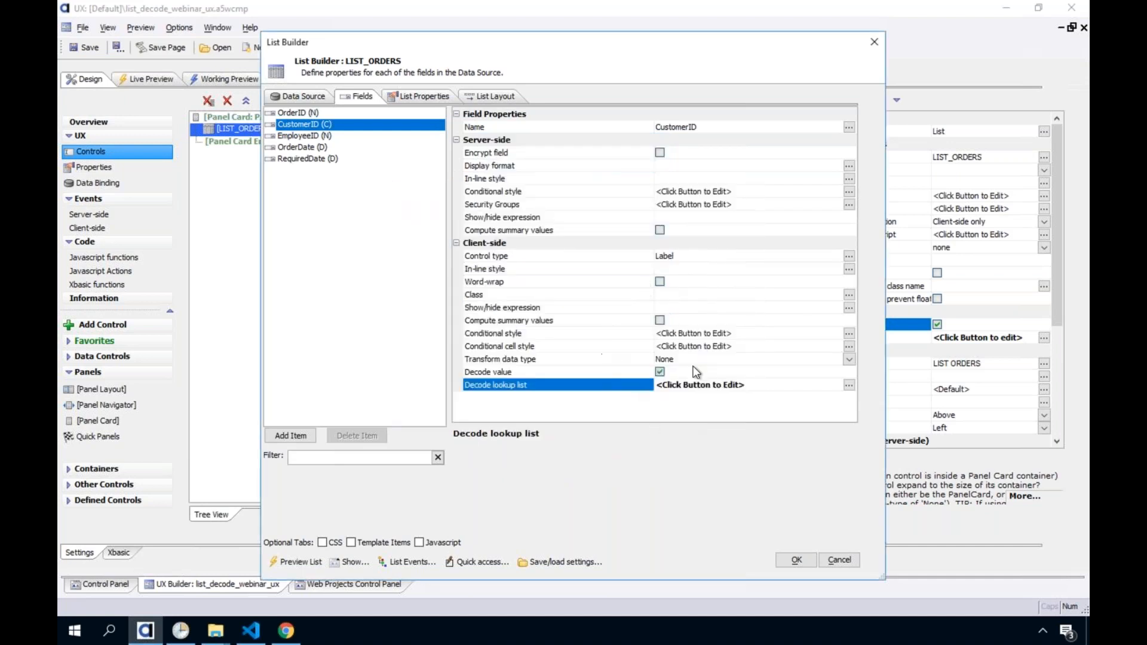
Step: Review the CustomerID decode lookup settings, accept the list definition and save the component
{"action": "double_click", "coordinate": [624, 385]}
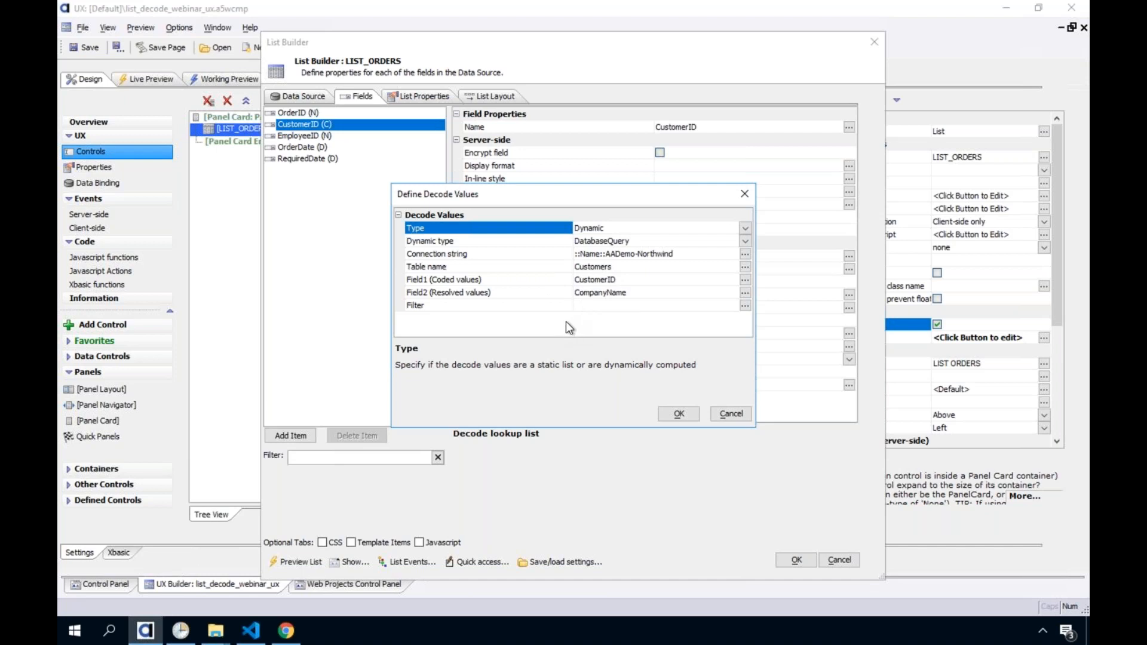
{"action": "left_click", "coordinate": [678, 414]}
{"action": "left_click", "coordinate": [796, 559]}
{"action": "left_click", "coordinate": [79, 46]}
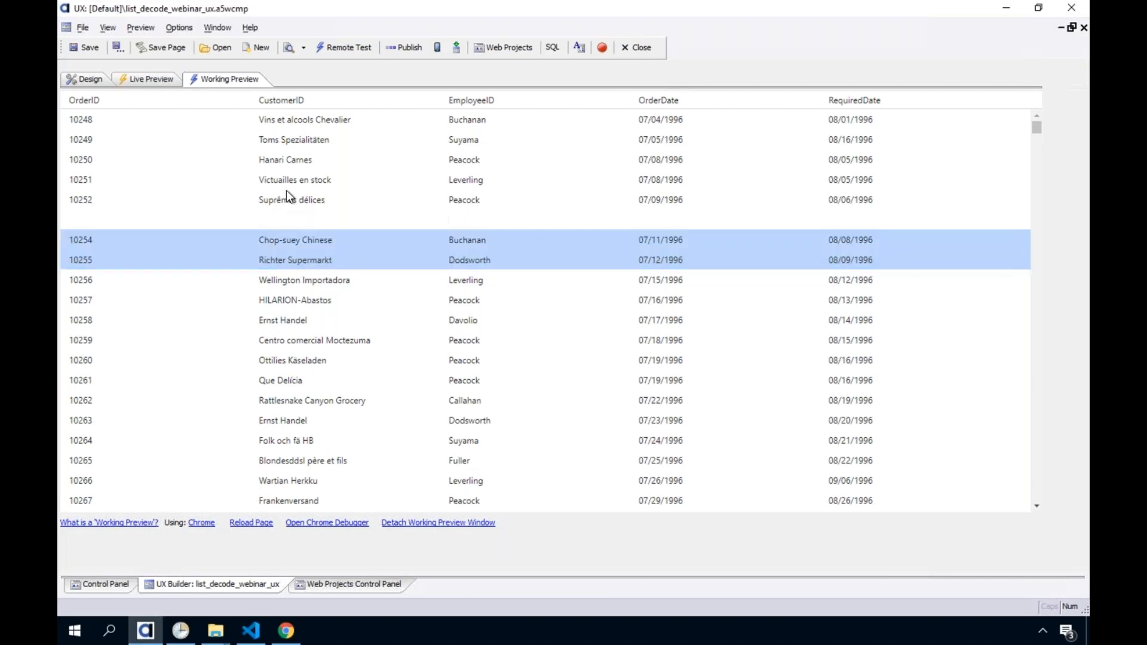
Step: Test sorting the orders list by the CustomerID column in both directions in the working preview
{"action": "left_click", "coordinate": [288, 100]}
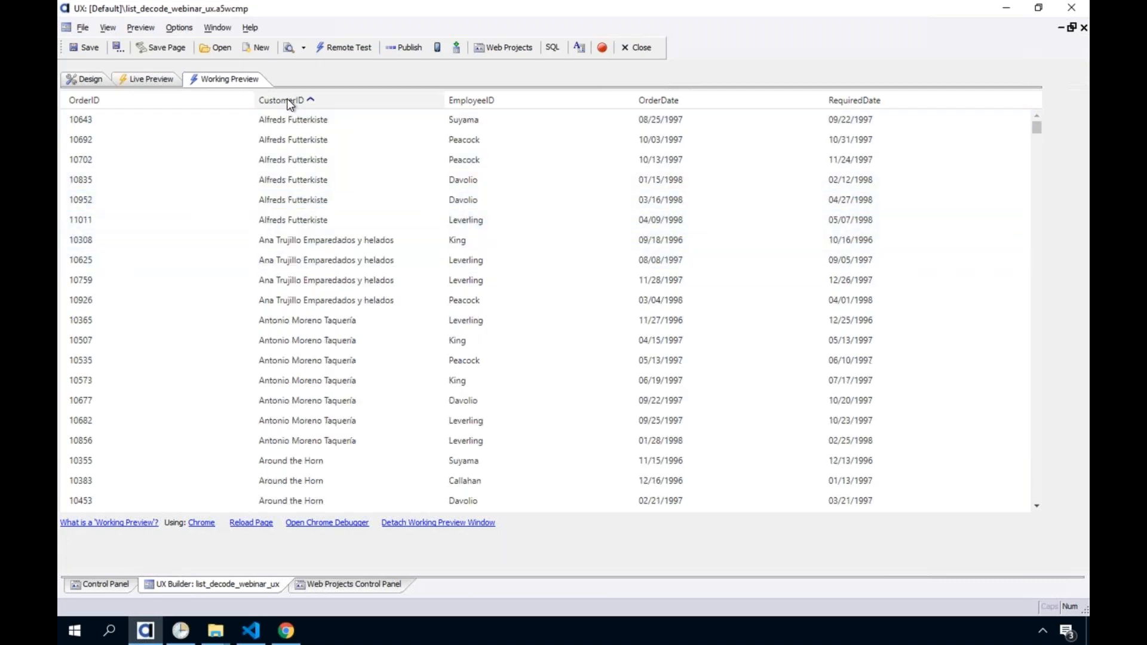
{"action": "left_click", "coordinate": [301, 100]}
{"action": "left_click", "coordinate": [461, 97]}
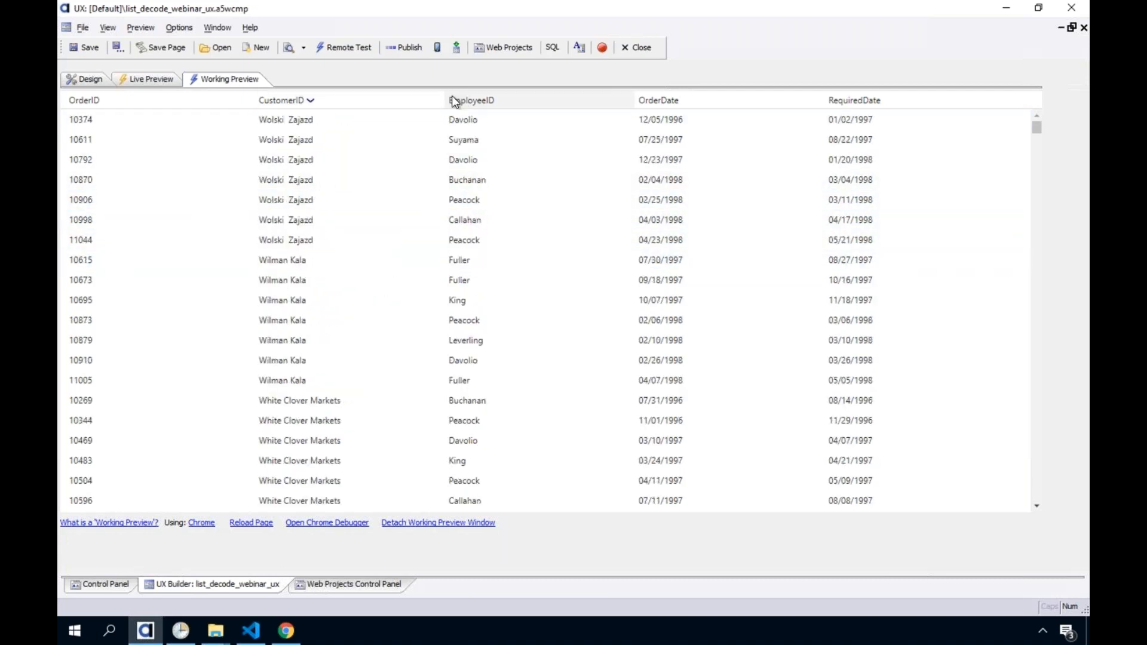
{"action": "left_click", "coordinate": [299, 95]}
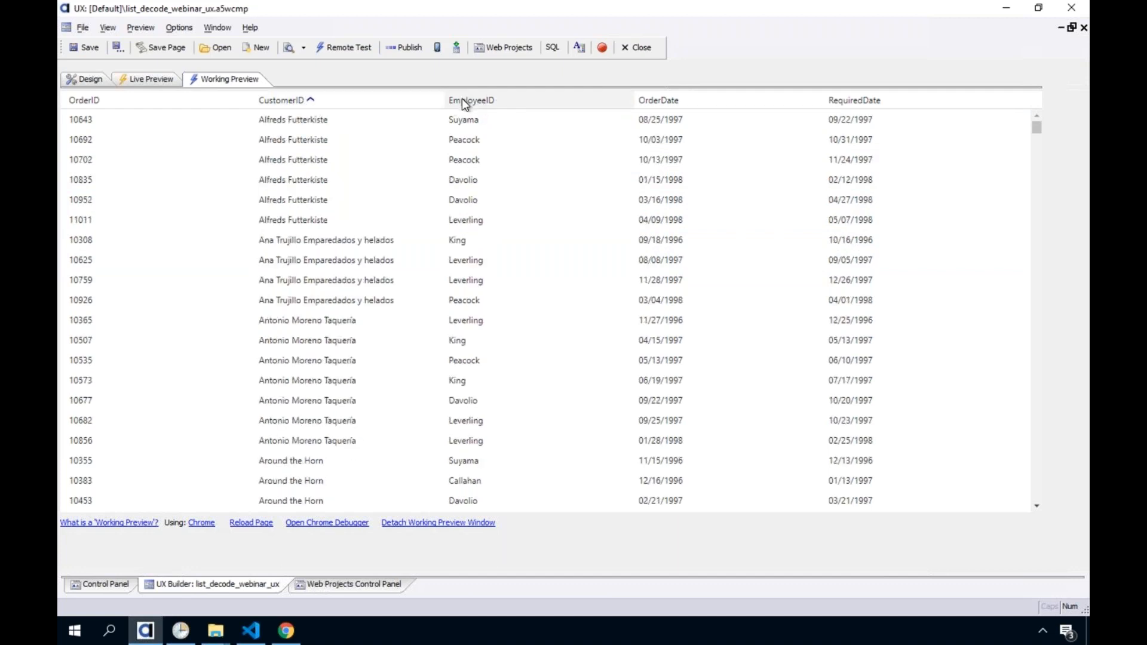
Step: In the LIST_ORDERS layout, set the CustomerID column's heading to Customer
{"action": "left_click", "coordinate": [86, 80]}
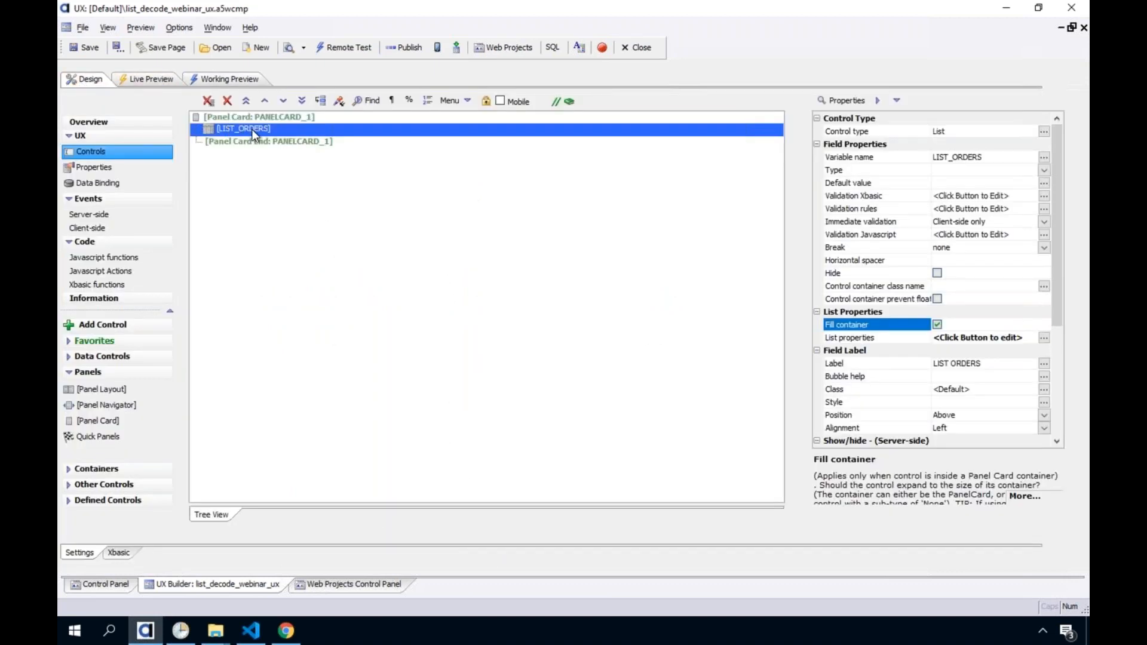
{"action": "double_click", "coordinate": [252, 129]}
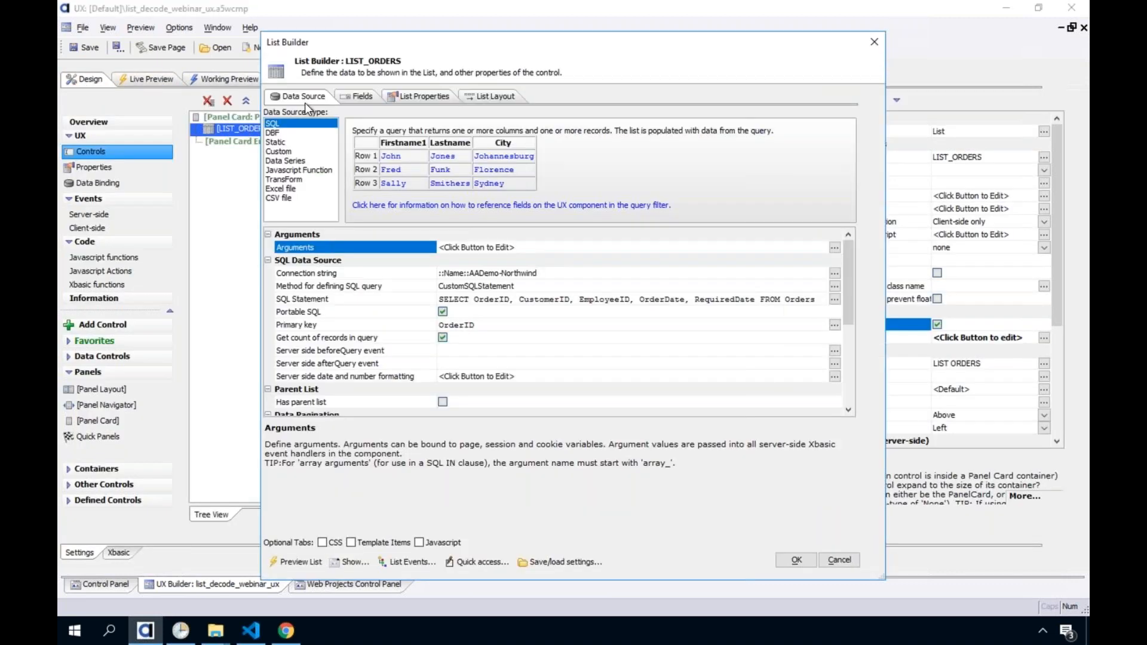
{"action": "left_click", "coordinate": [361, 98]}
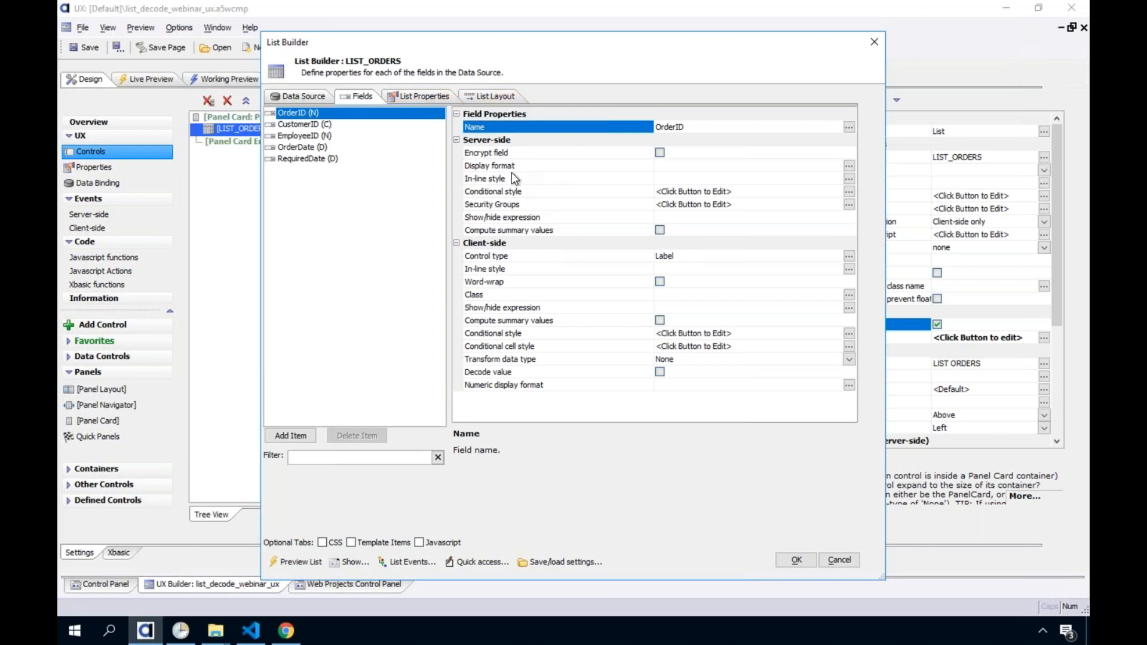
{"action": "left_click", "coordinate": [494, 98]}
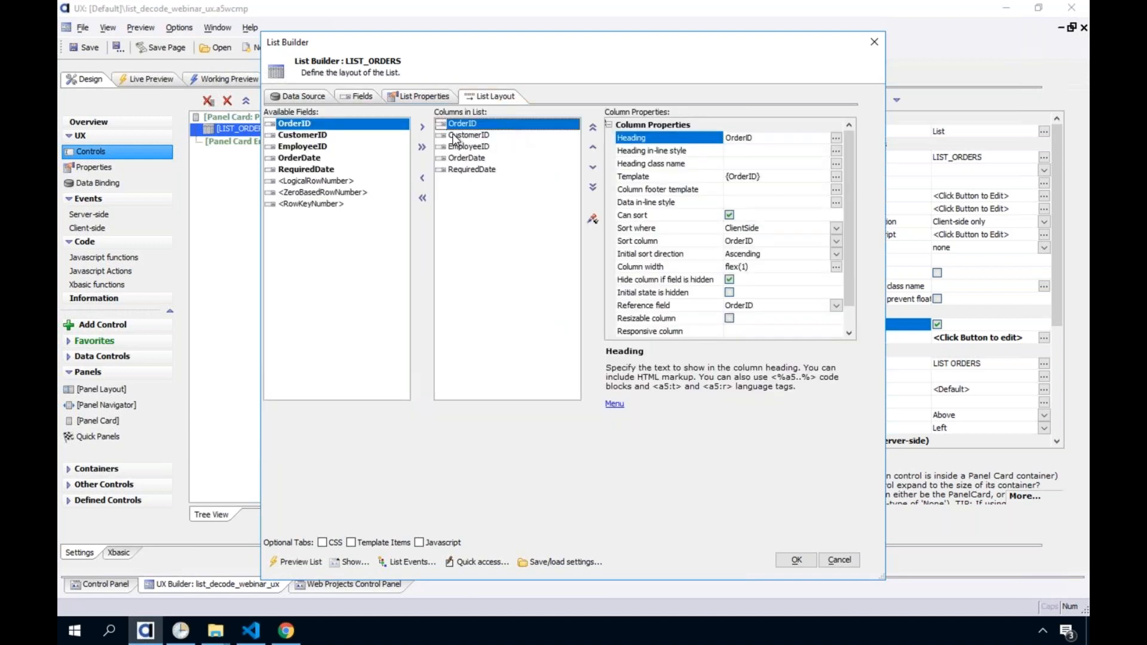
{"action": "left_click", "coordinate": [486, 136]}
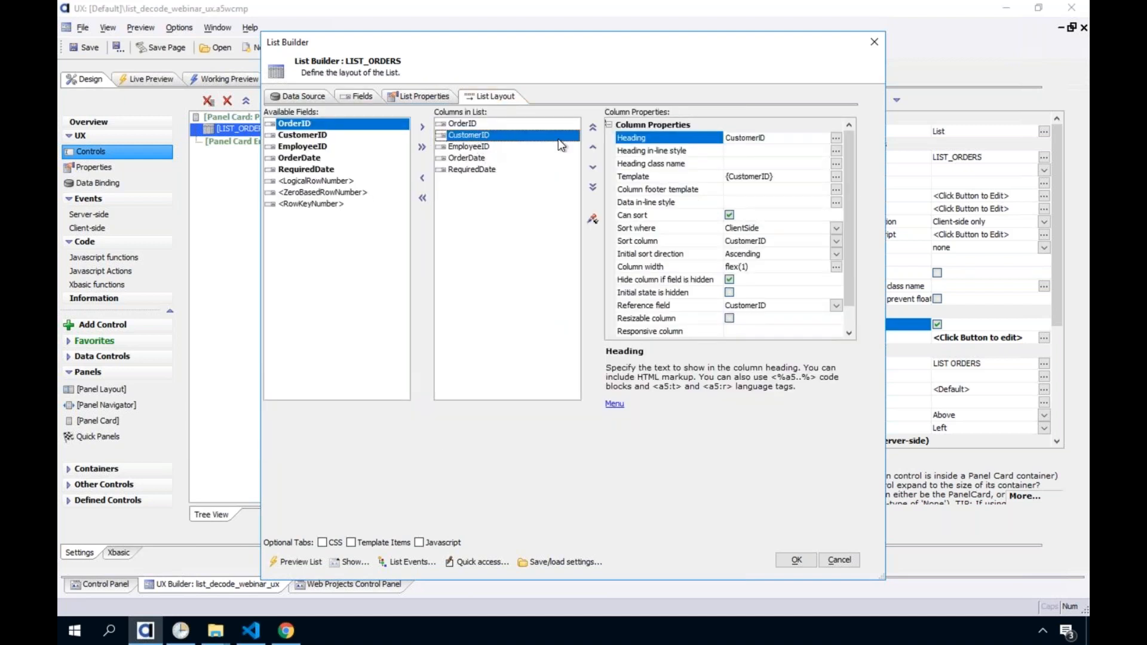
{"action": "left_click", "coordinate": [684, 269]}
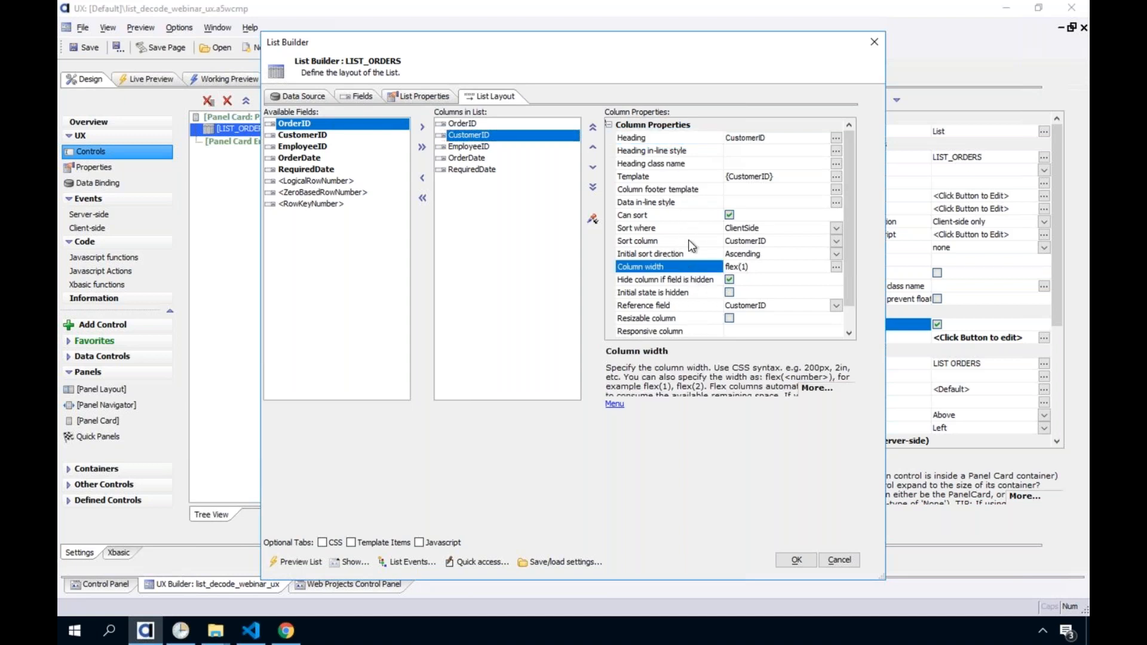
{"action": "left_click", "coordinate": [681, 238]}
{"action": "left_click", "coordinate": [673, 228]}
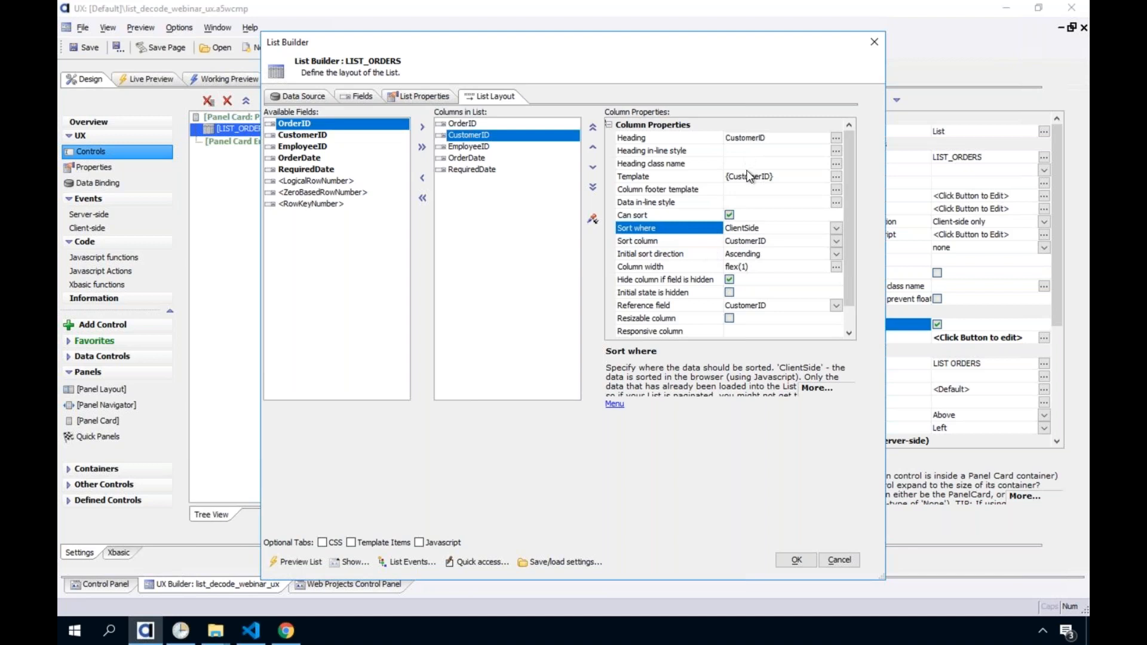
{"action": "double_click", "coordinate": [757, 138]}
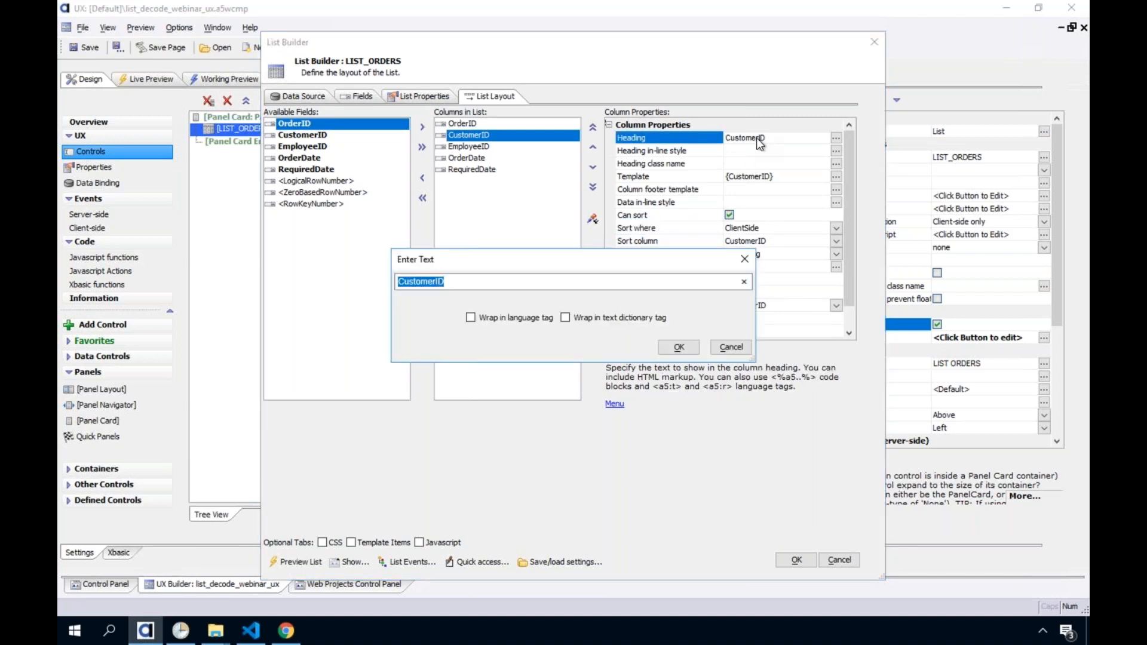
{"action": "type", "text": "Customer"}
{"action": "left_click", "coordinate": [675, 347]}
Step: Set the EmployeeID column's heading to Employee Name, accept the list definition and check the headings in the working preview
{"action": "left_click", "coordinate": [501, 148]}
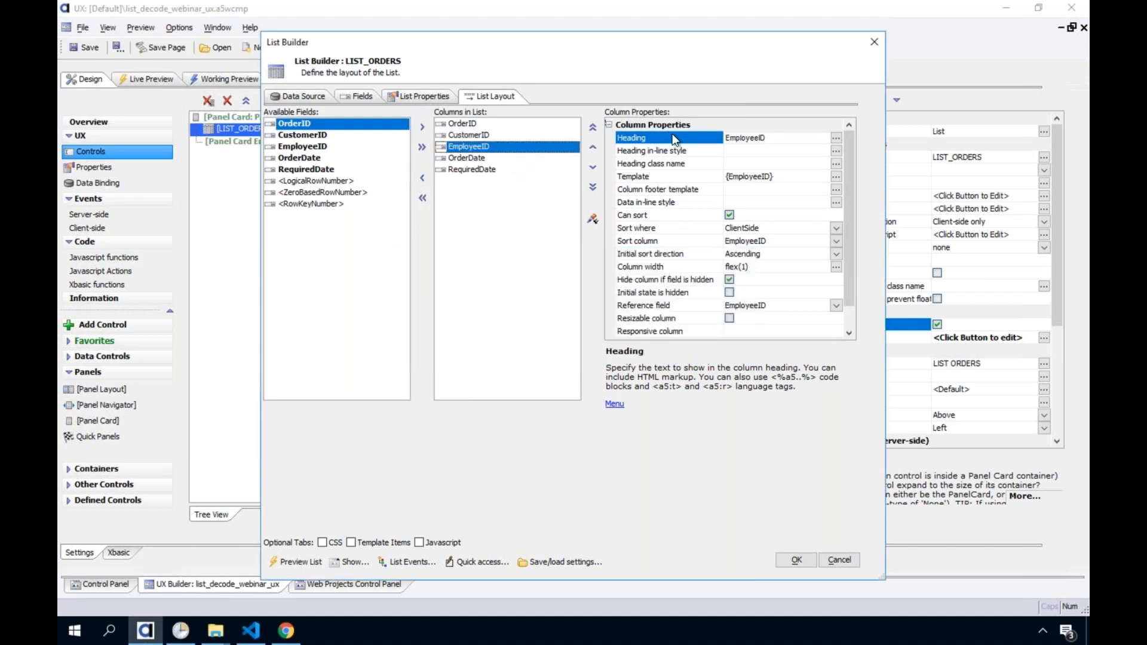
{"action": "left_click", "coordinate": [836, 138]}
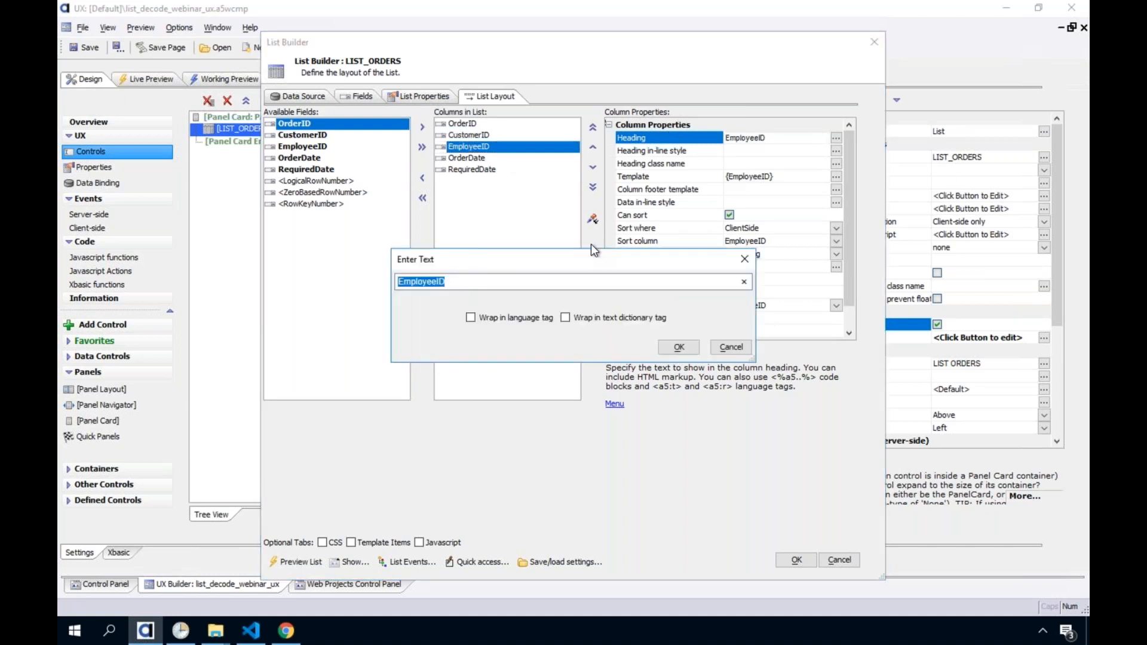
{"action": "type", "text": "Employee Name"}
{"action": "left_click", "coordinate": [680, 347]}
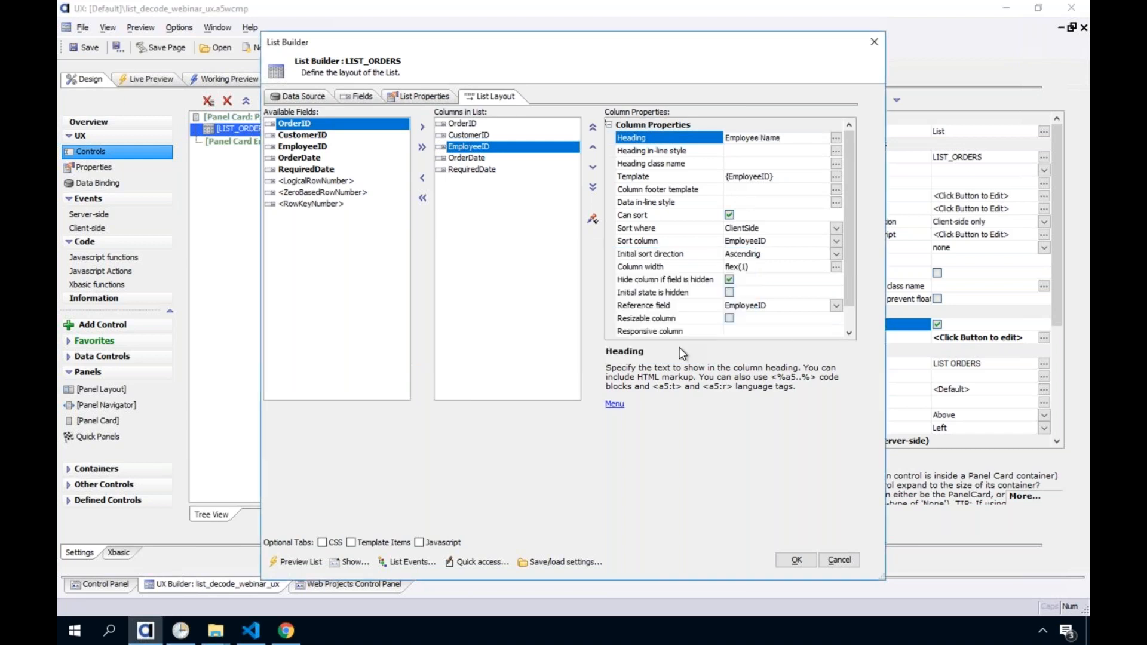
{"action": "left_click", "coordinate": [798, 560]}
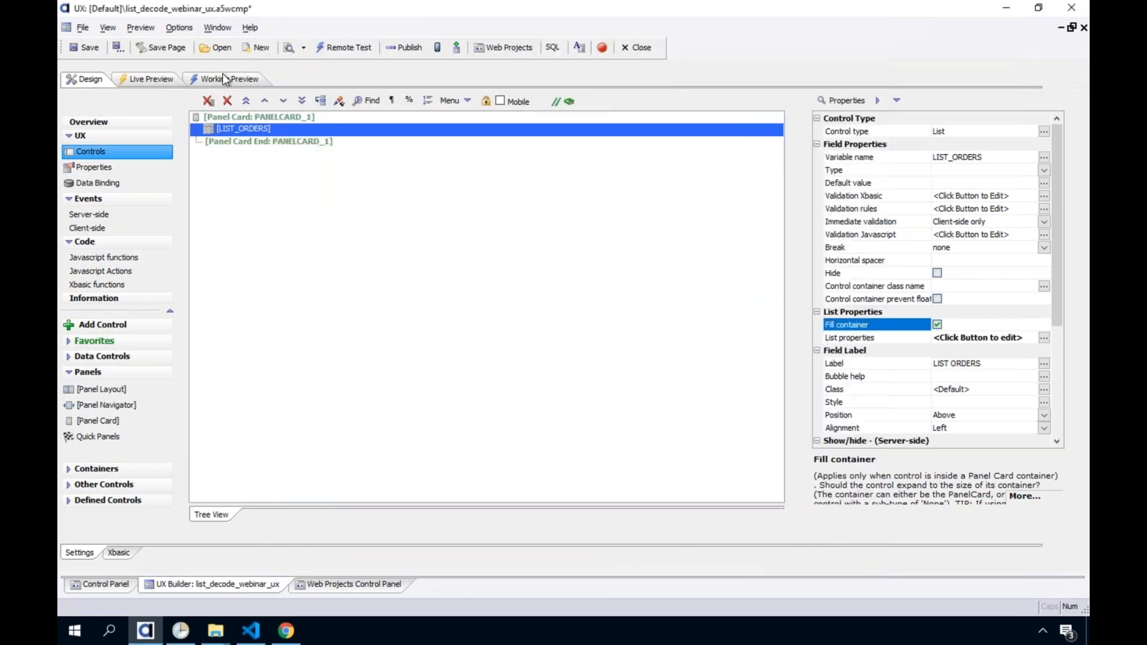
{"action": "left_click", "coordinate": [230, 80]}
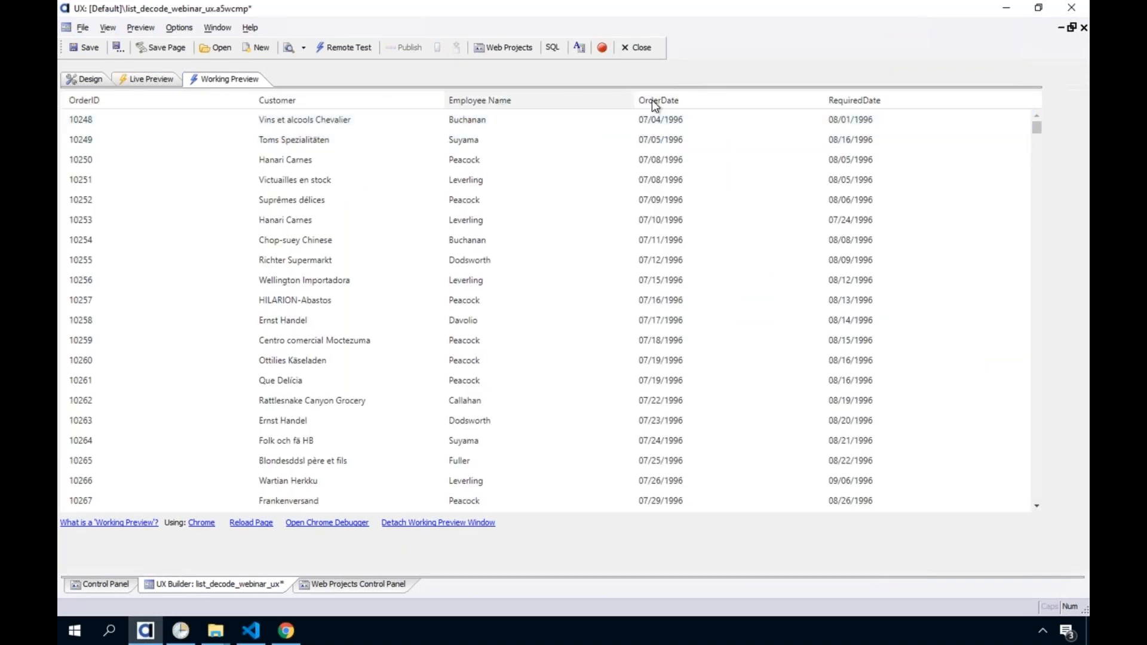
{"action": "left_click", "coordinate": [325, 118]}
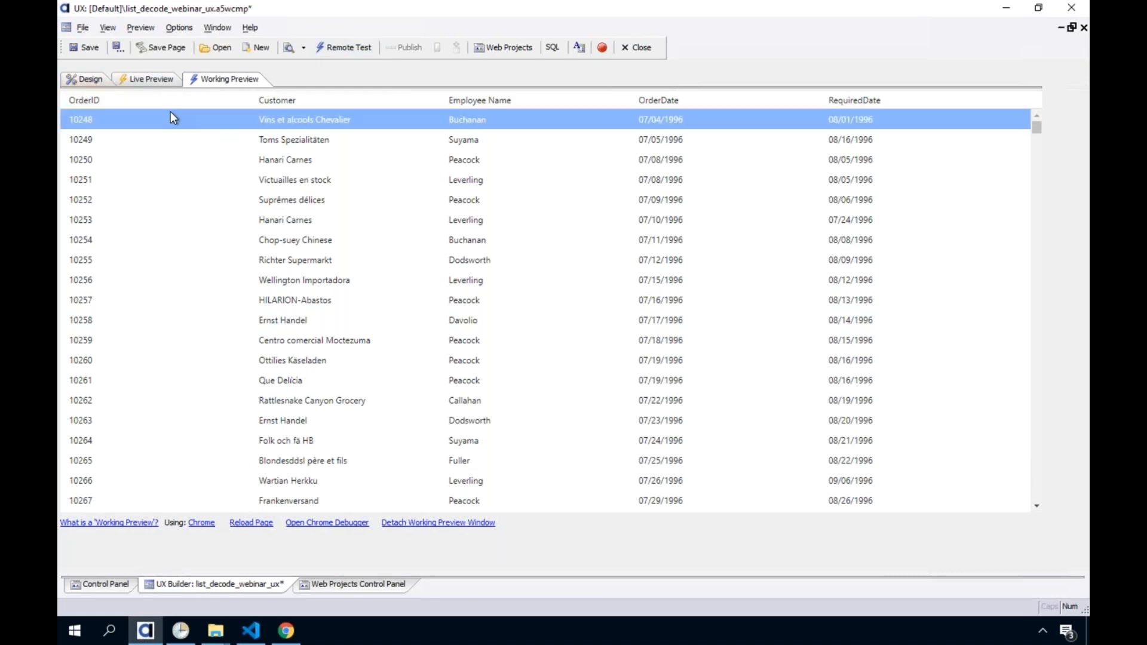
Step: Make the EmployeeID column of LIST_ORDERS resizable, accept the list definition and save the component
{"action": "left_click", "coordinate": [89, 79]}
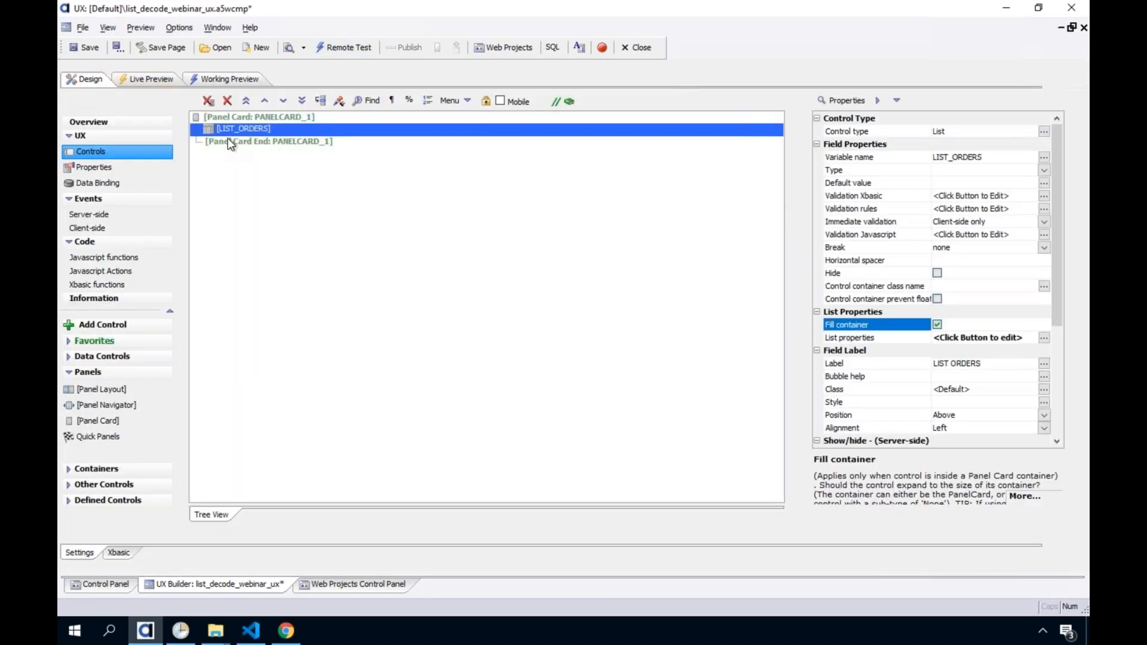
{"action": "double_click", "coordinate": [249, 127]}
{"action": "left_click", "coordinate": [400, 95]}
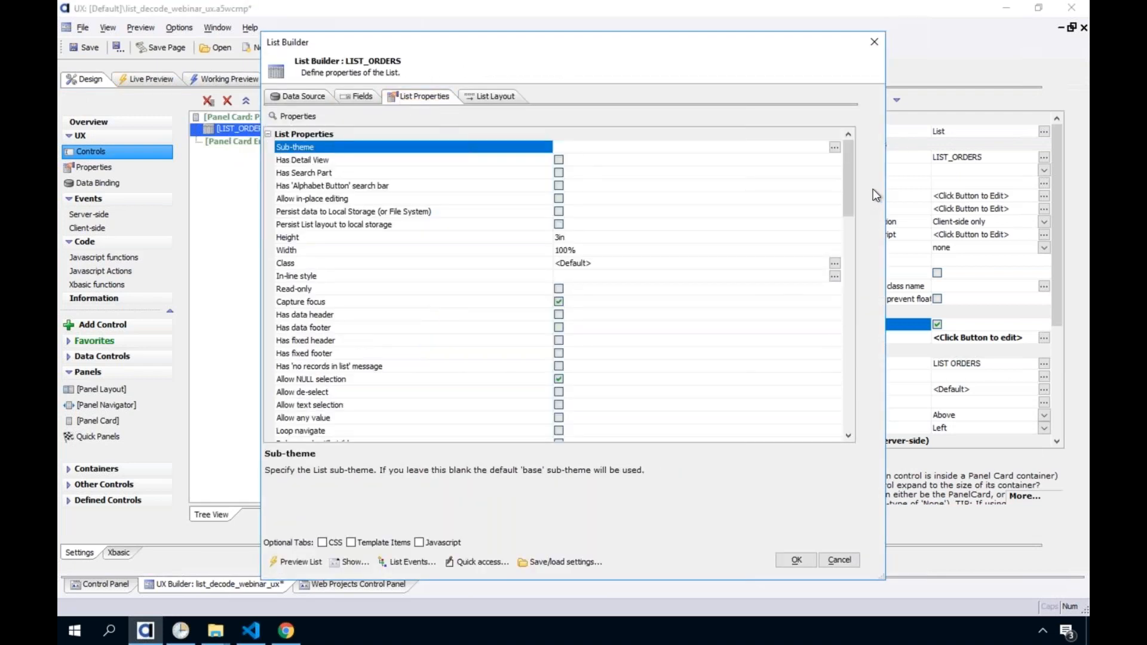
{"action": "left_click_drag", "start_coordinate": [852, 187], "coordinate": [852, 261]}
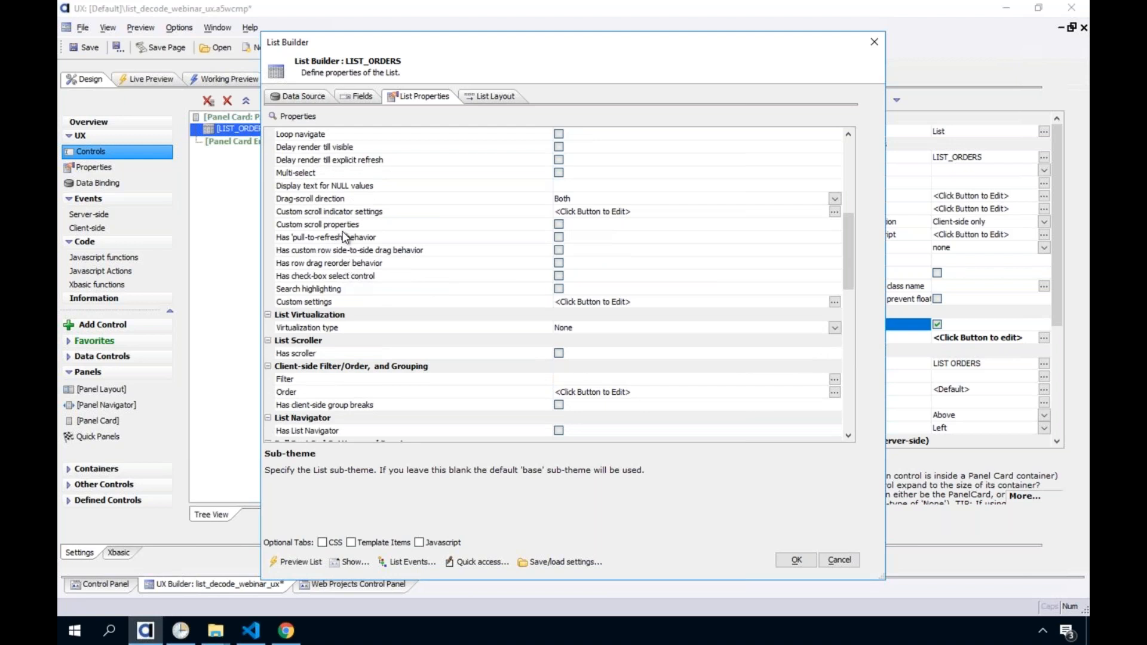
{"action": "left_click_drag", "start_coordinate": [845, 274], "coordinate": [849, 345]}
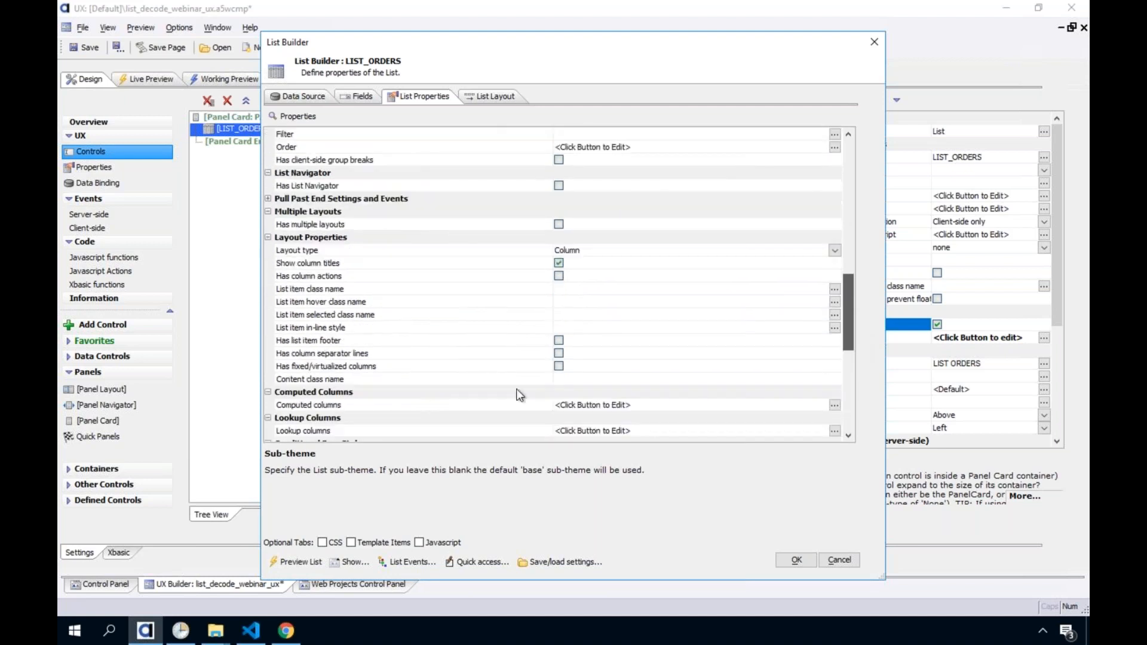
{"action": "left_click", "coordinate": [371, 369]}
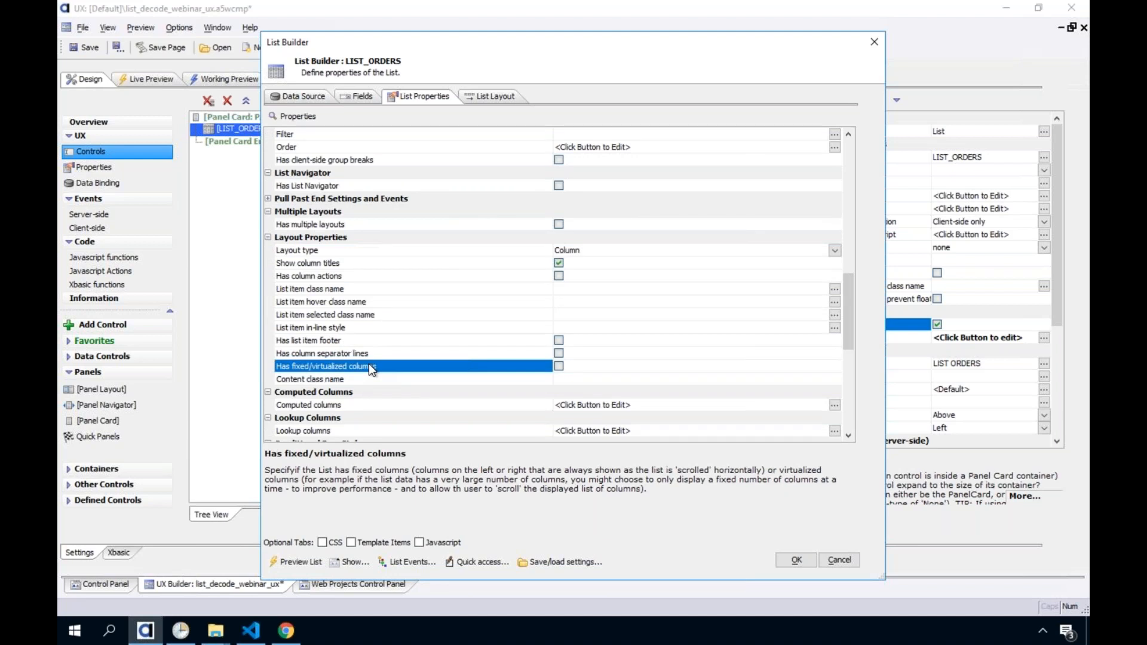
{"action": "left_click", "coordinate": [476, 97]}
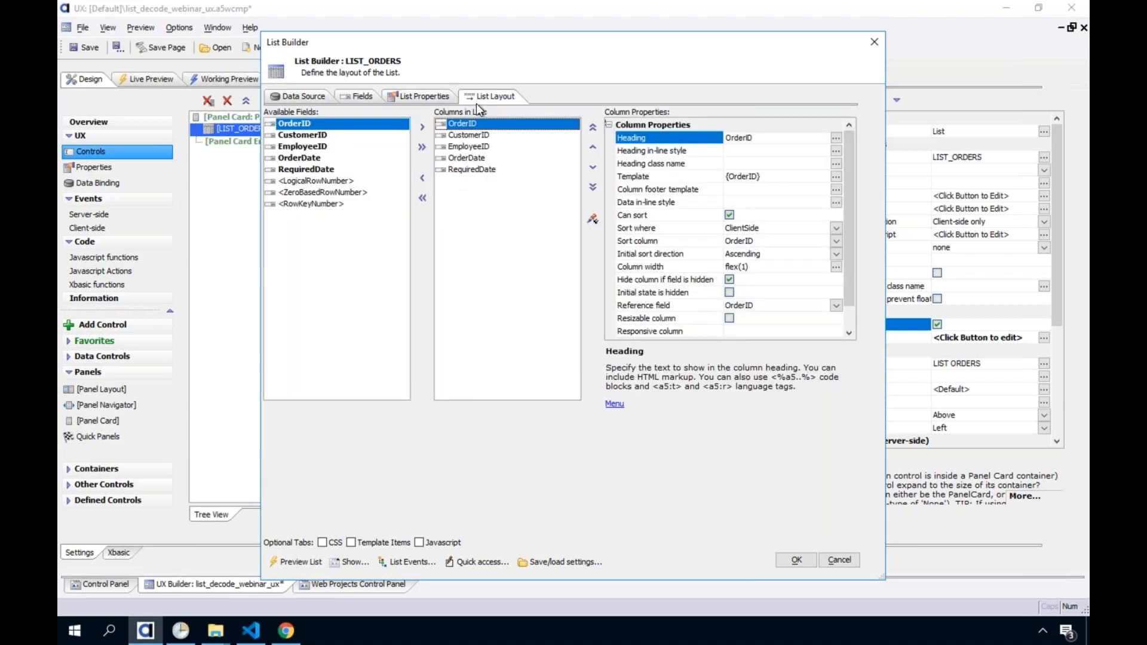
{"action": "left_click", "coordinate": [468, 147]}
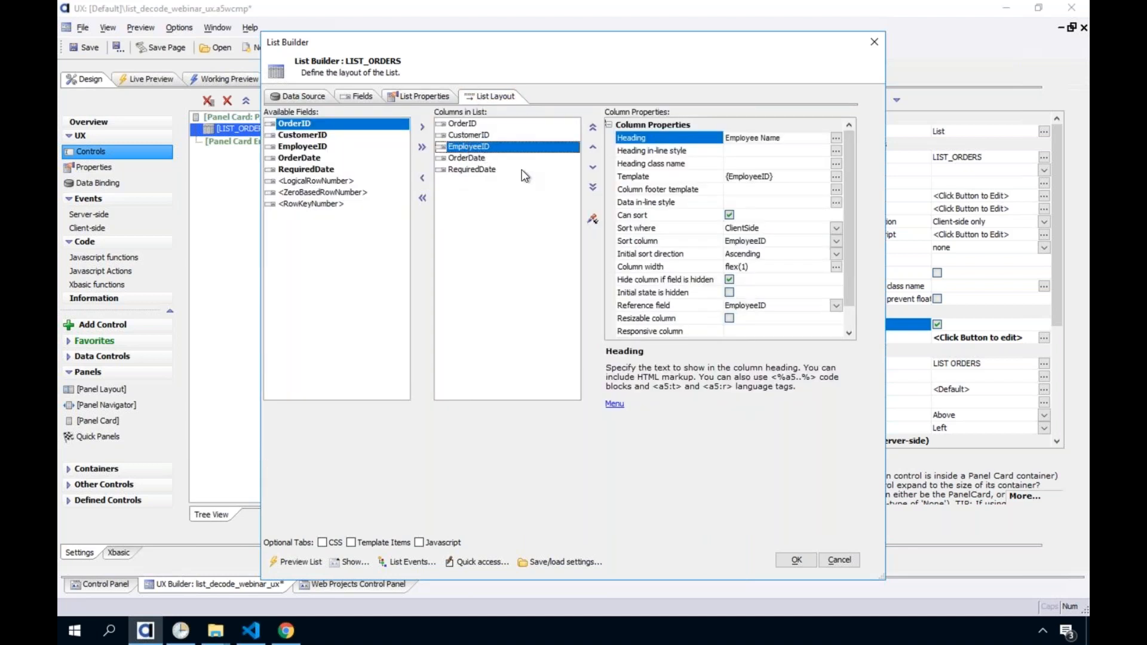
{"action": "left_click", "coordinate": [672, 318]}
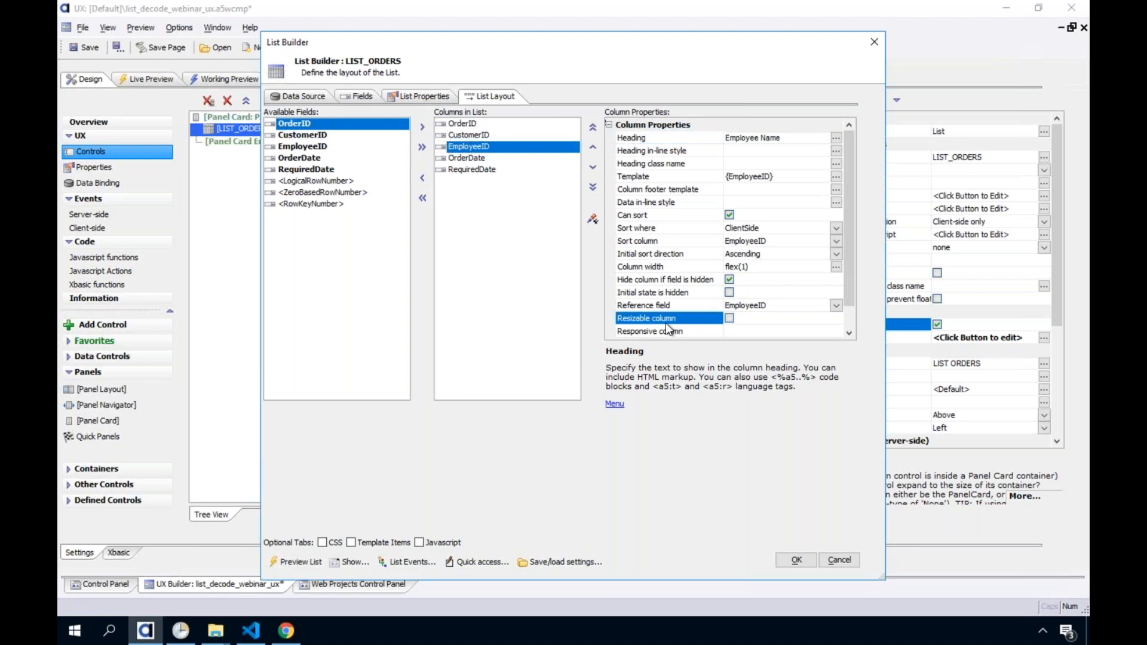
{"action": "left_click", "coordinate": [730, 318]}
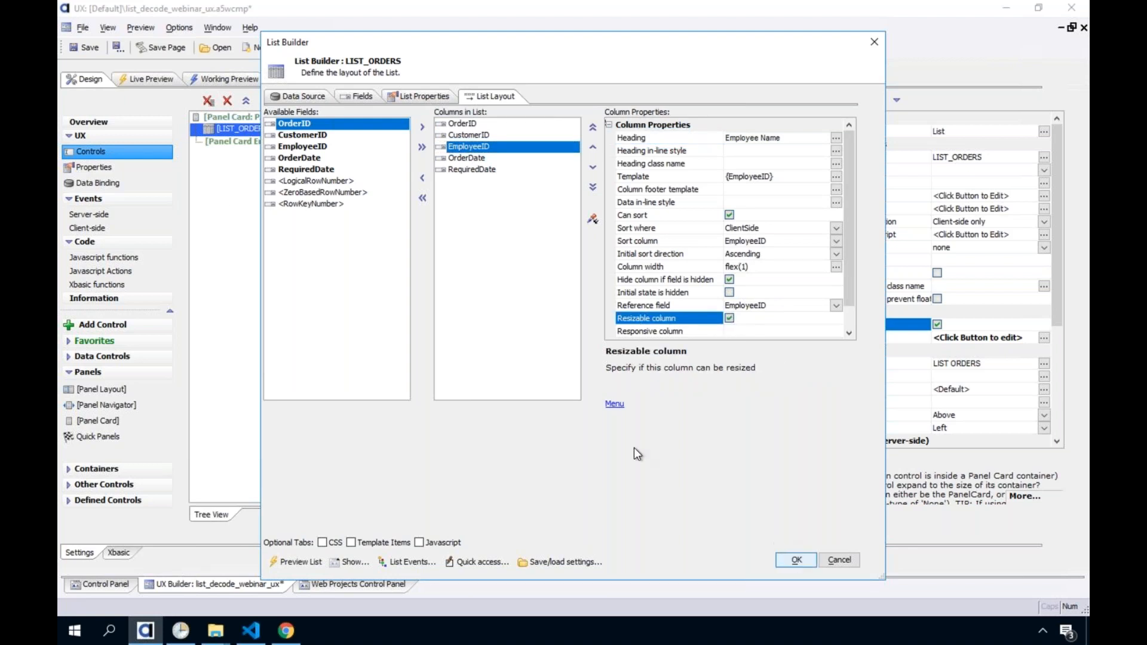
{"action": "left_click", "coordinate": [796, 559]}
{"action": "left_click", "coordinate": [93, 52]}
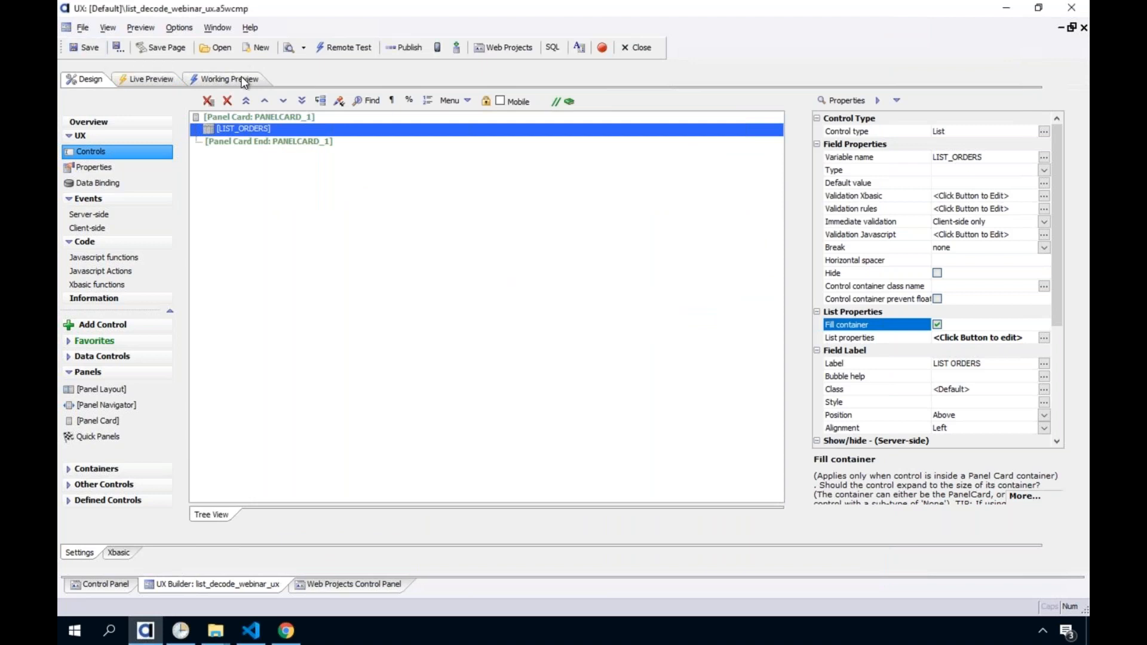
Step: Test narrowing and widening the Employee Name column in the working preview of the orders list
{"action": "left_click", "coordinate": [245, 80]}
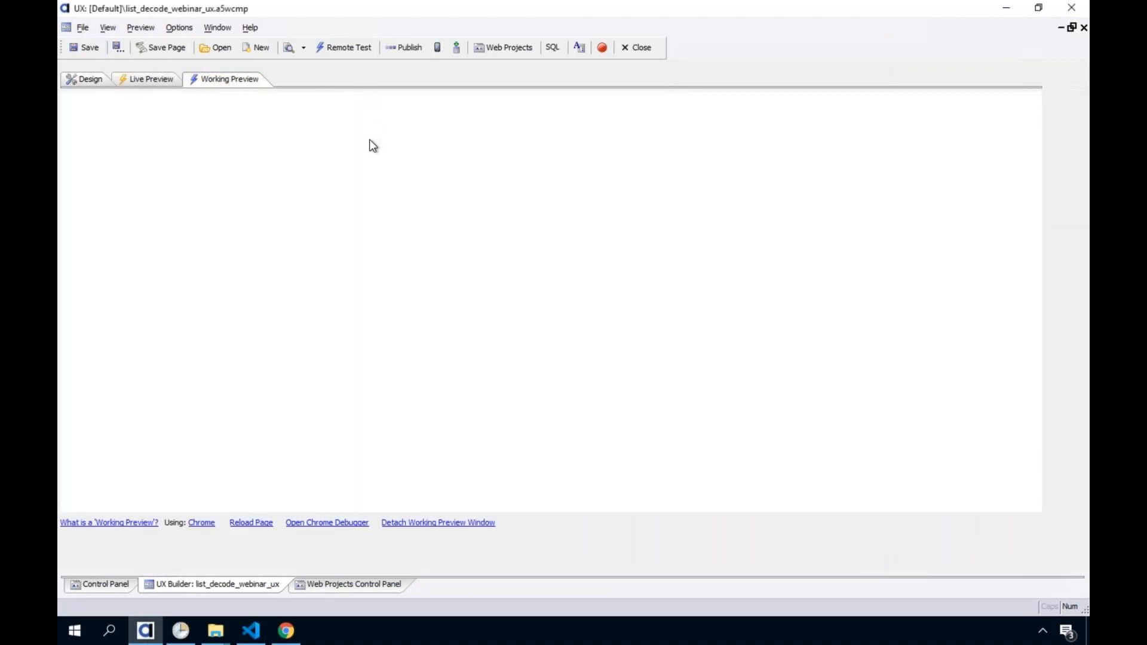
{"action": "left_click", "coordinate": [369, 140]}
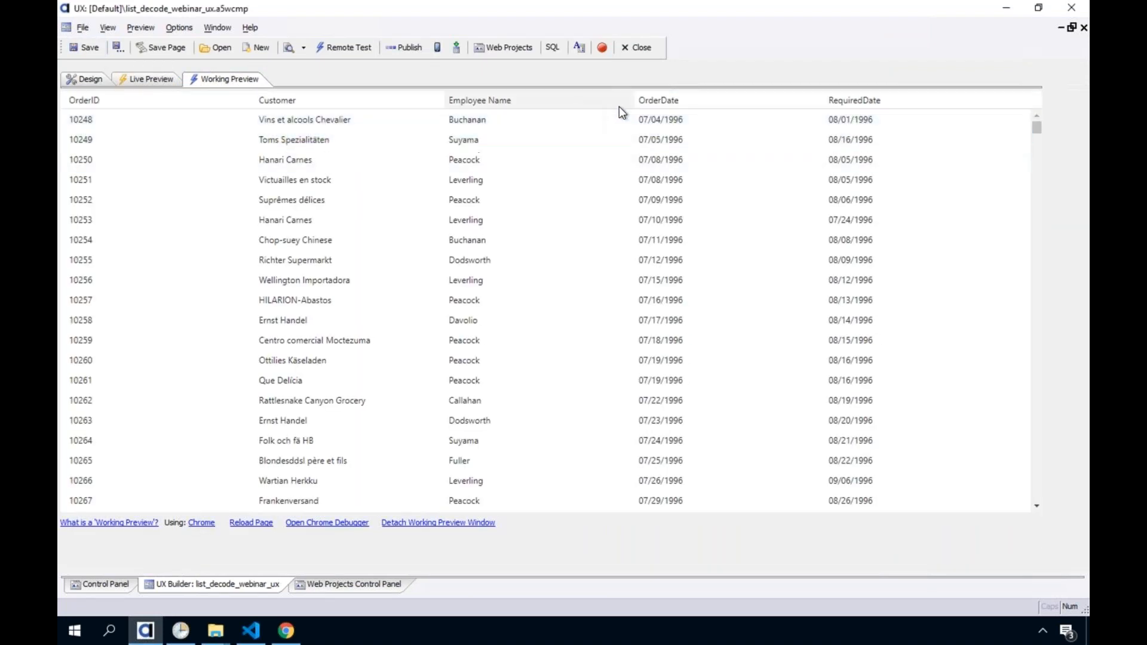
{"action": "left_click_drag", "start_coordinate": [632, 101], "coordinate": [544, 102]}
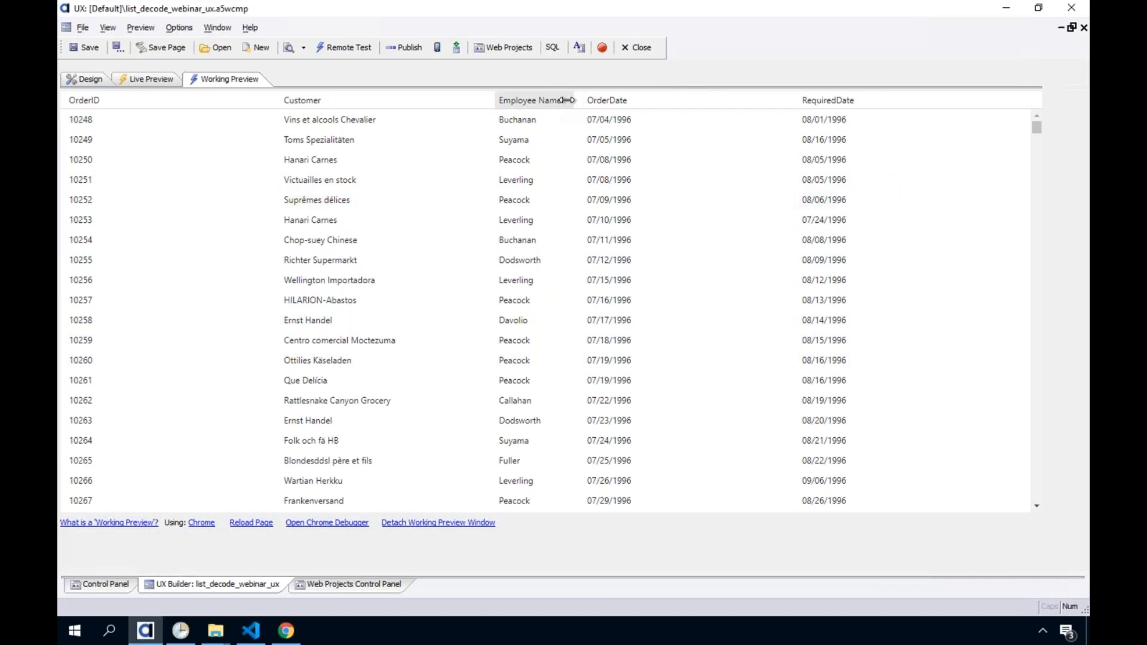
{"action": "left_click_drag", "start_coordinate": [716, 100], "coordinate": [716, 101]}
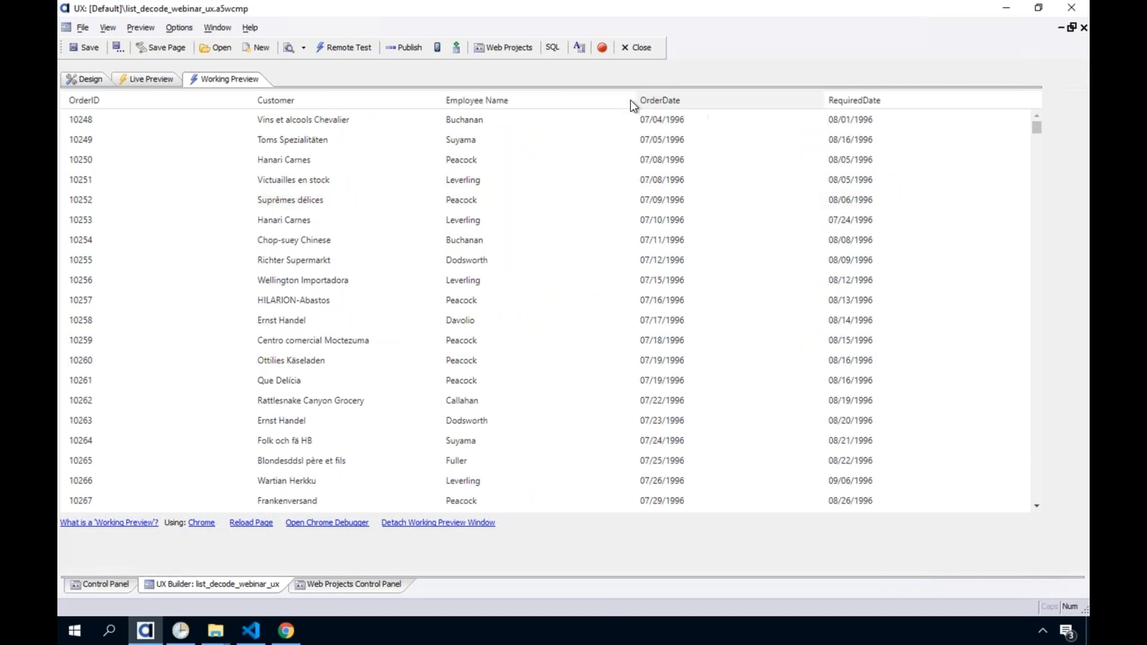
{"action": "left_click_drag", "start_coordinate": [634, 99], "coordinate": [516, 101]}
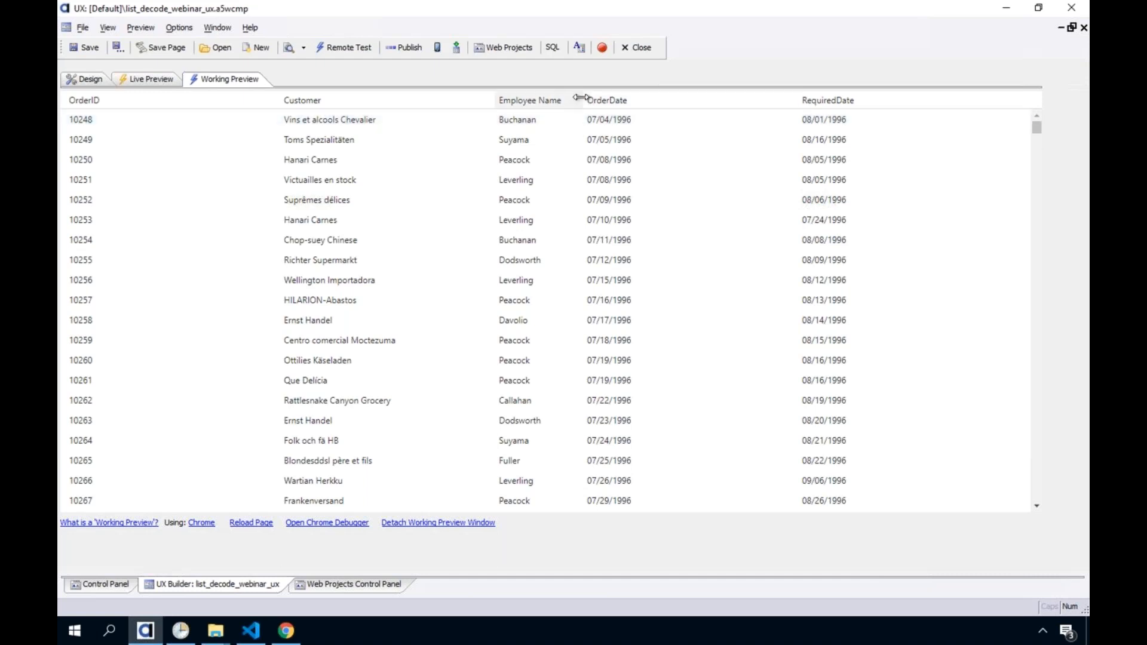
{"action": "left_click_drag", "start_coordinate": [576, 98], "coordinate": [579, 99]}
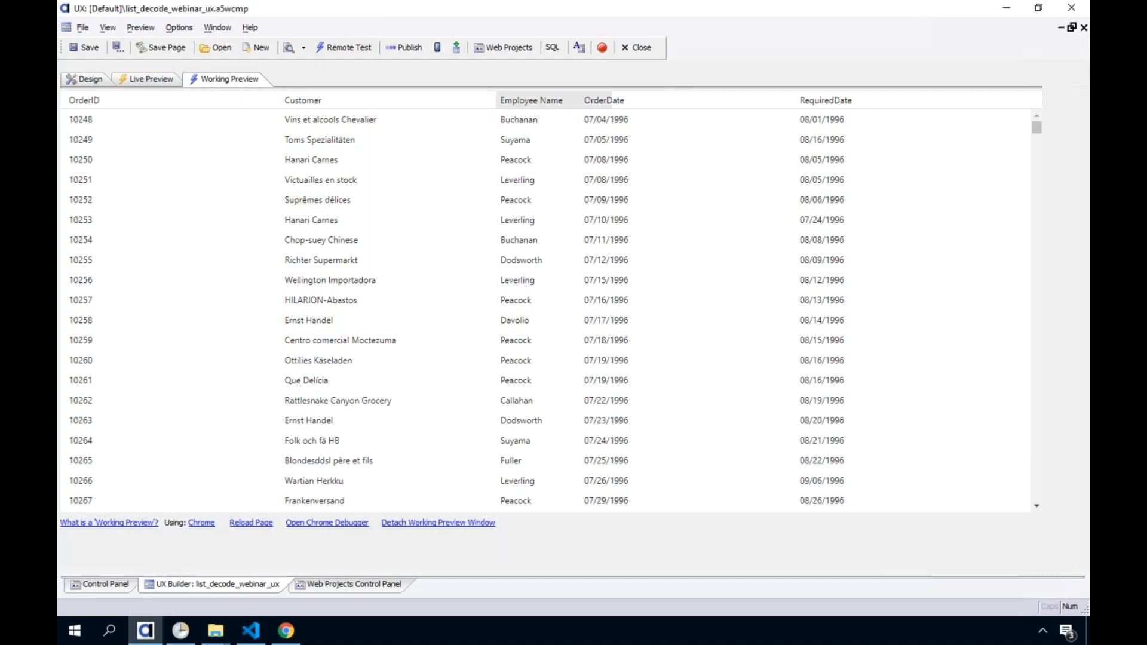
{"action": "left_click", "coordinate": [575, 125]}
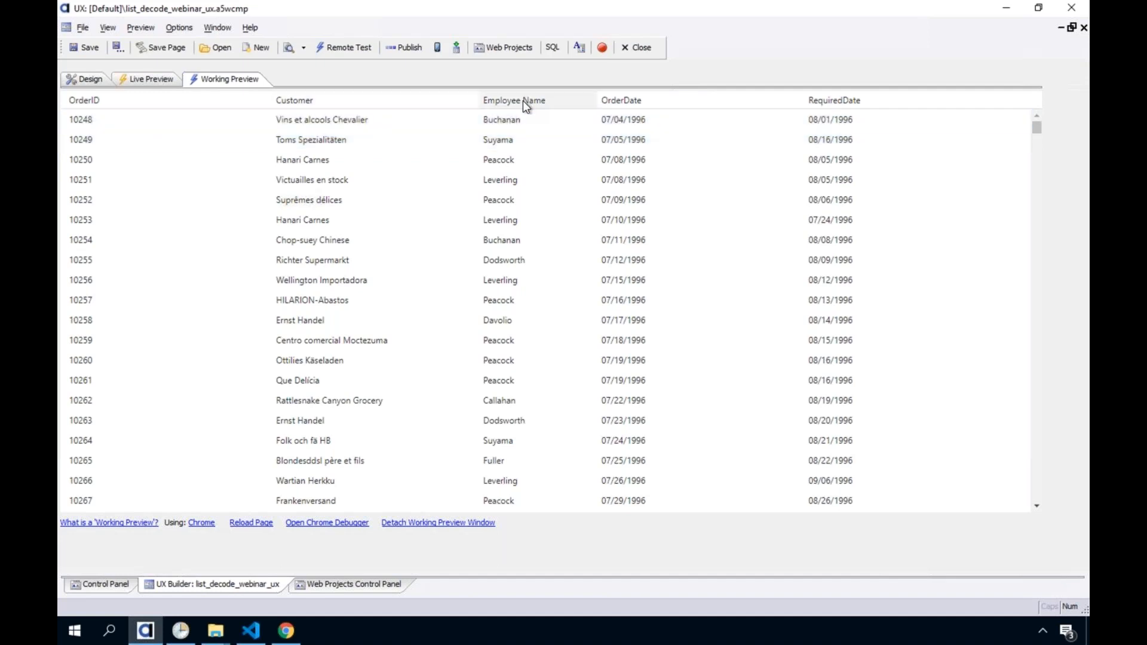
Step: In the LIST_ORDERS layout, set the EmployeeID column's width to 50px and accept the list definition
{"action": "left_click", "coordinate": [72, 77]}
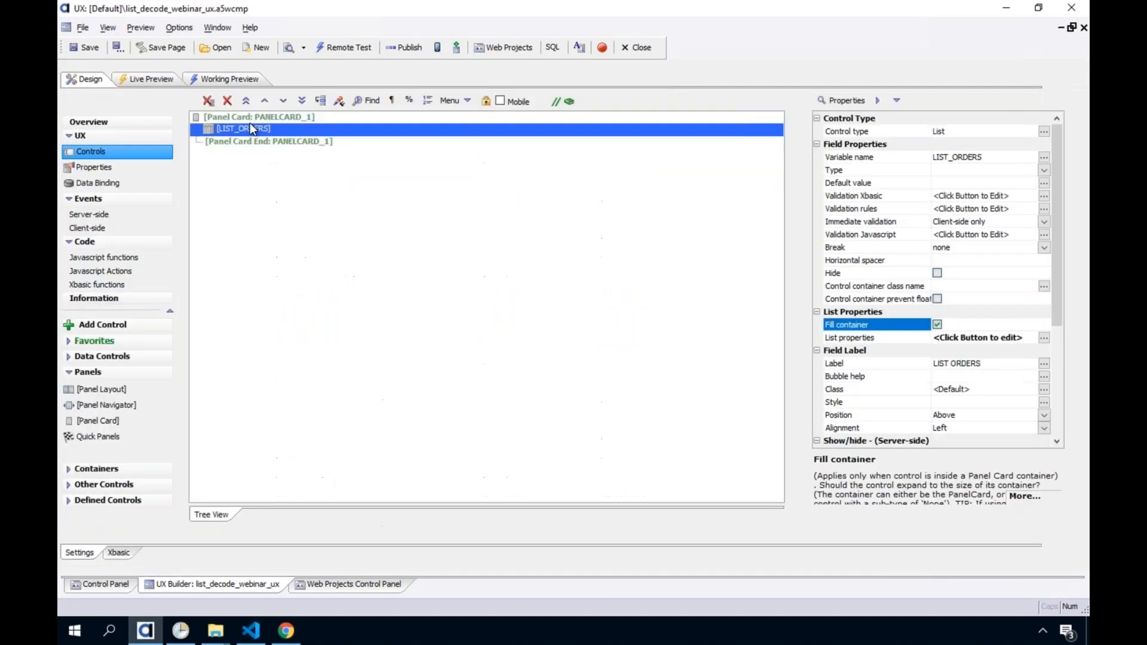
{"action": "double_click", "coordinate": [393, 135]}
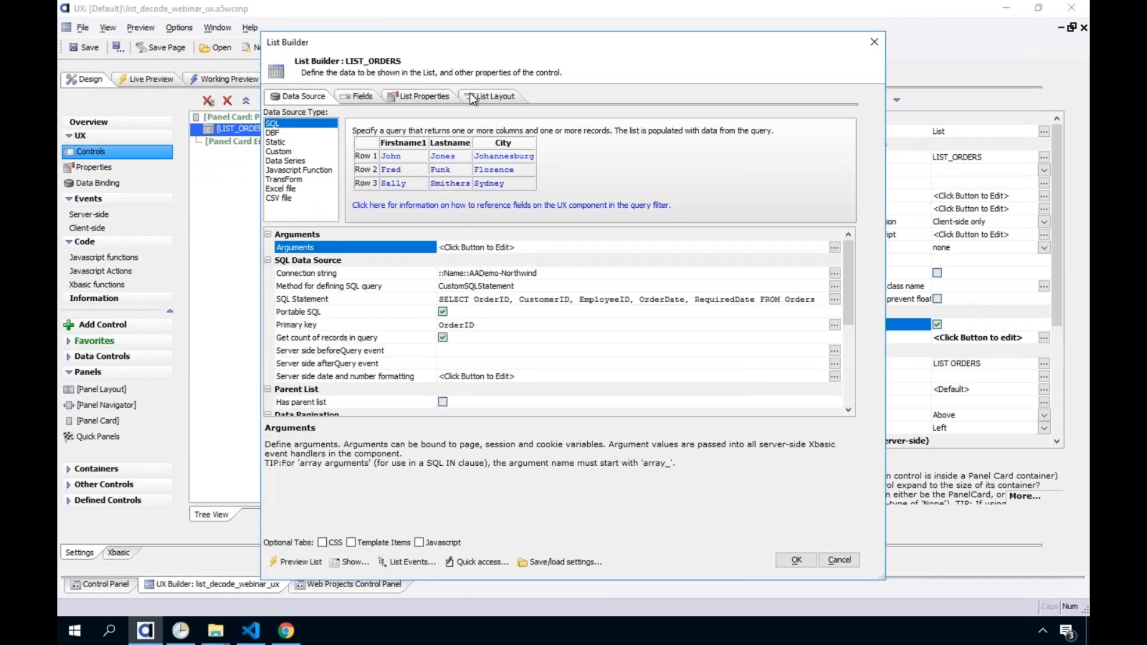
{"action": "left_click", "coordinate": [485, 98]}
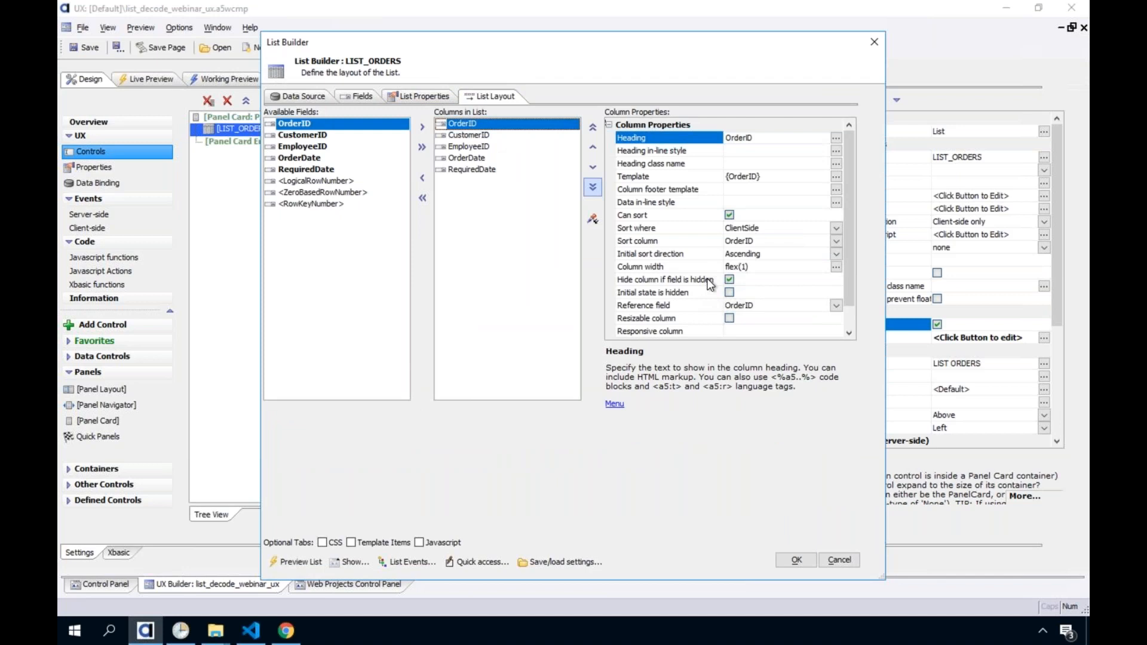
{"action": "left_click", "coordinate": [478, 147]}
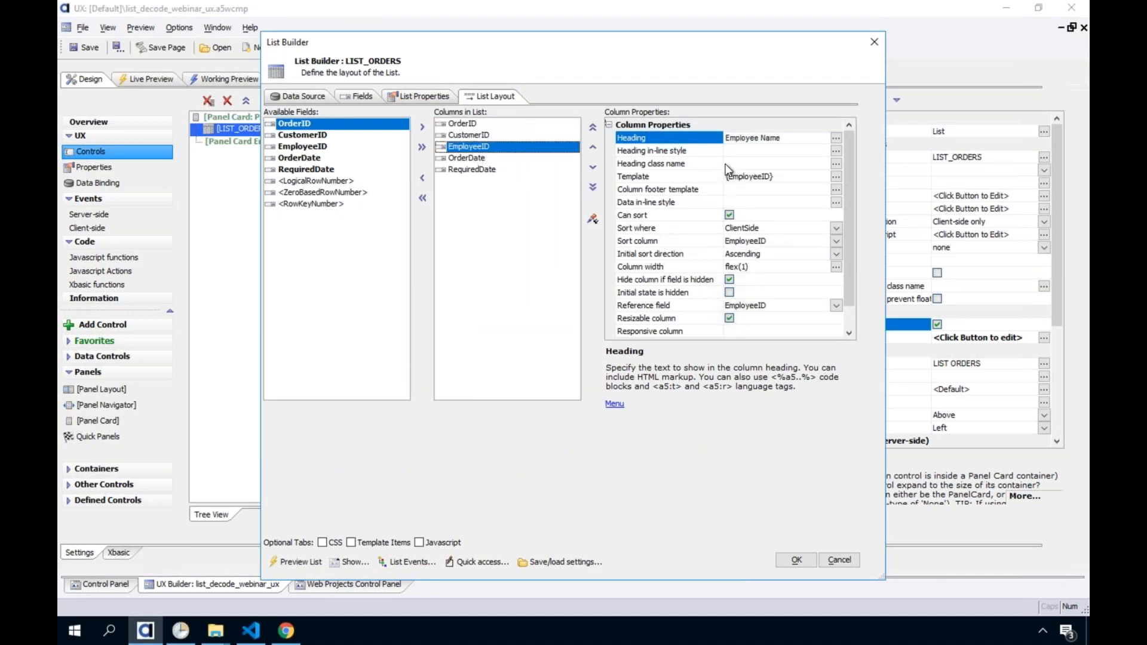
{"action": "left_click", "coordinate": [740, 266]}
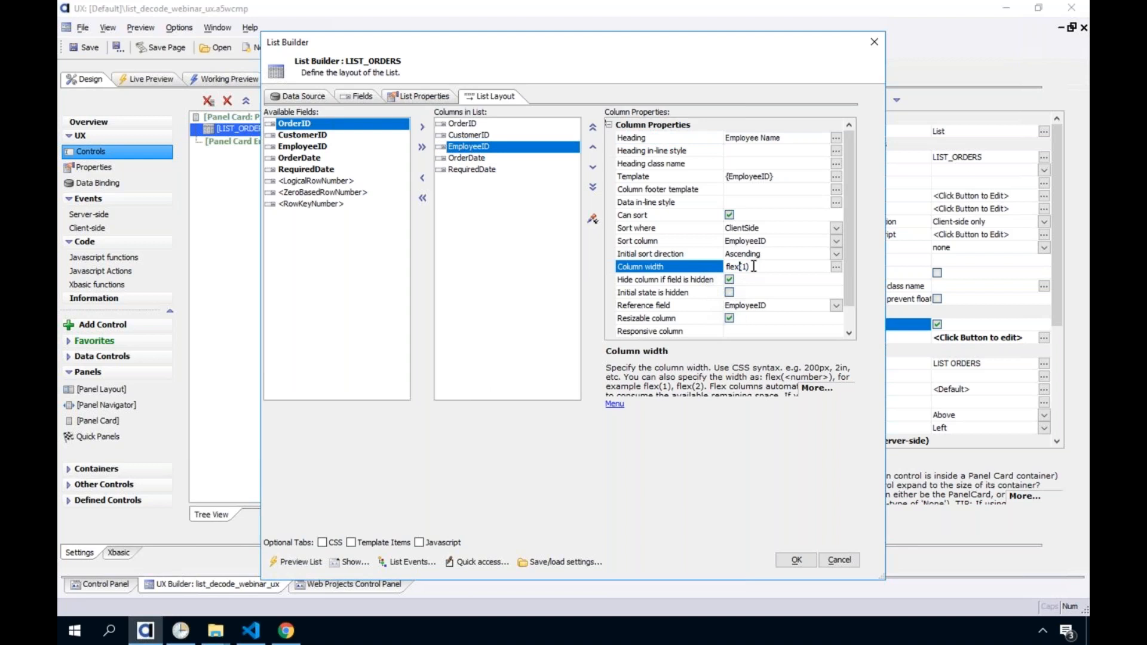
{"action": "left_click_drag", "start_coordinate": [754, 267], "coordinate": [707, 266]}
{"action": "type", "text": "50px"}
{"action": "left_click", "coordinate": [741, 280]}
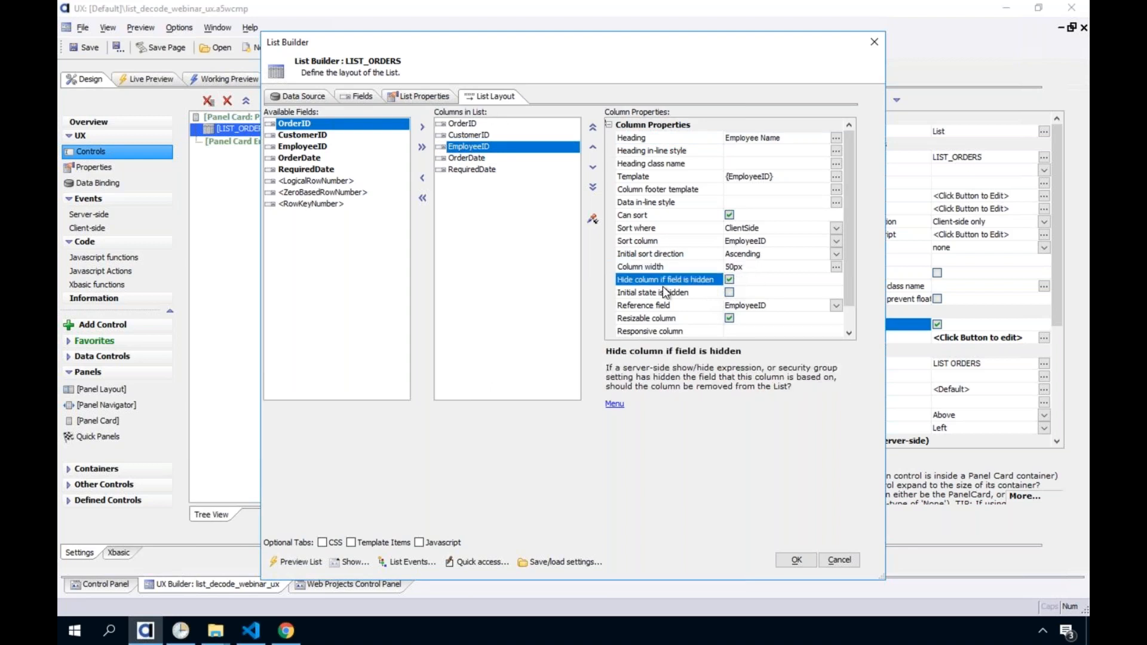
{"action": "left_click", "coordinate": [795, 561]}
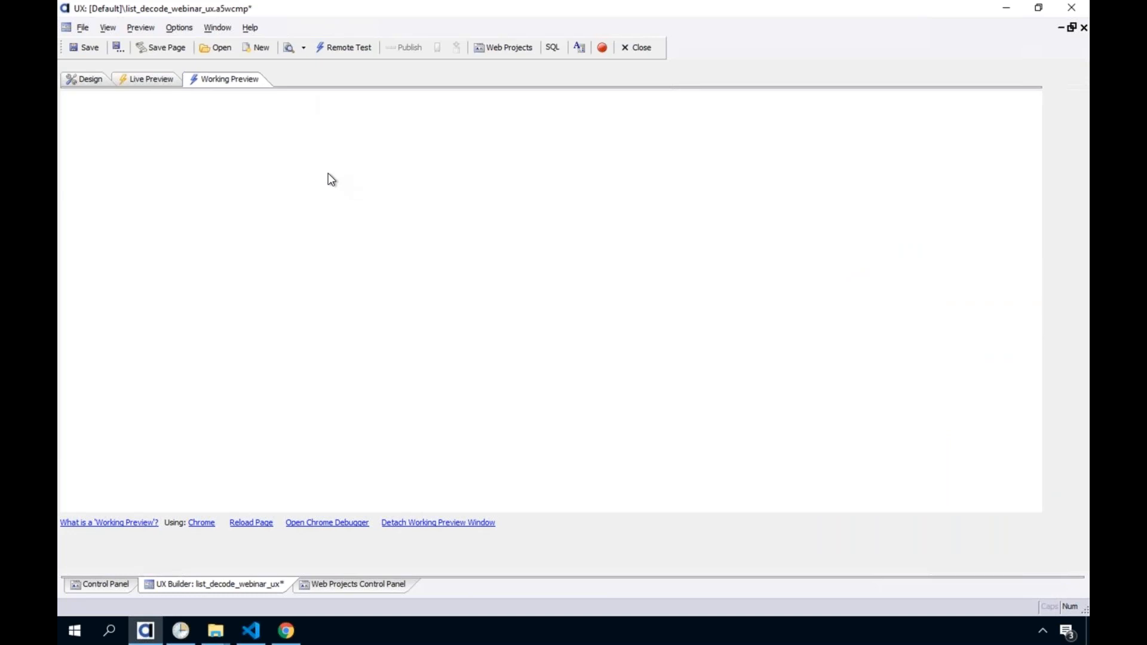
Step: Test widening the narrow Employee Name column in the working preview, and return to the component design
{"action": "left_click", "coordinate": [538, 117]}
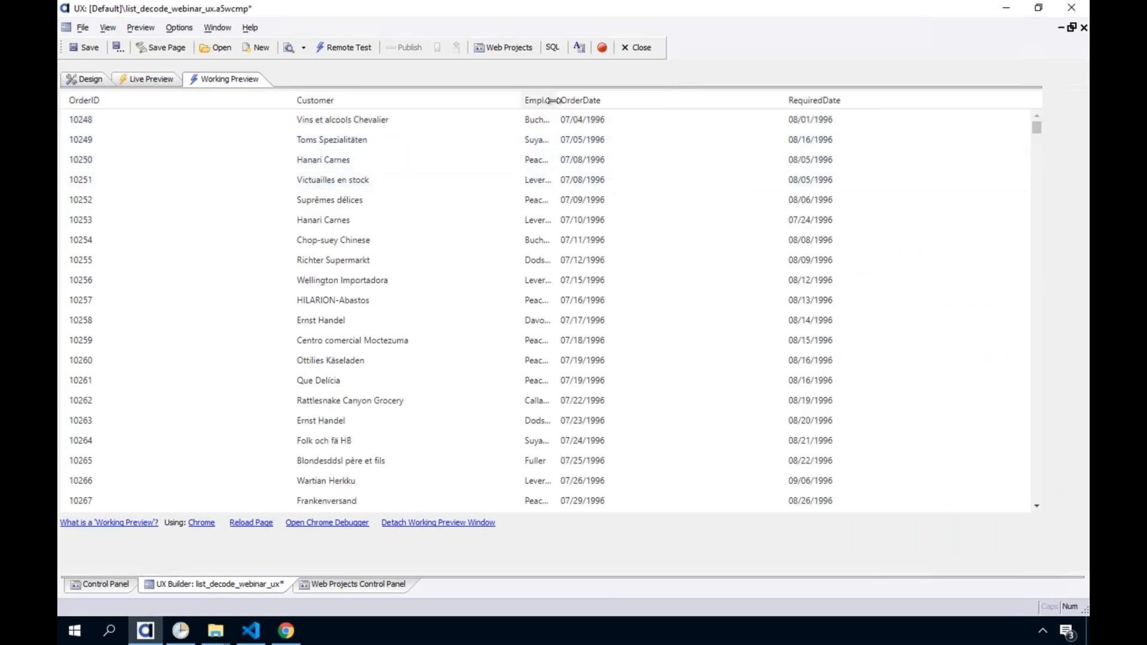
{"action": "left_click_drag", "start_coordinate": [556, 100], "coordinate": [617, 100]}
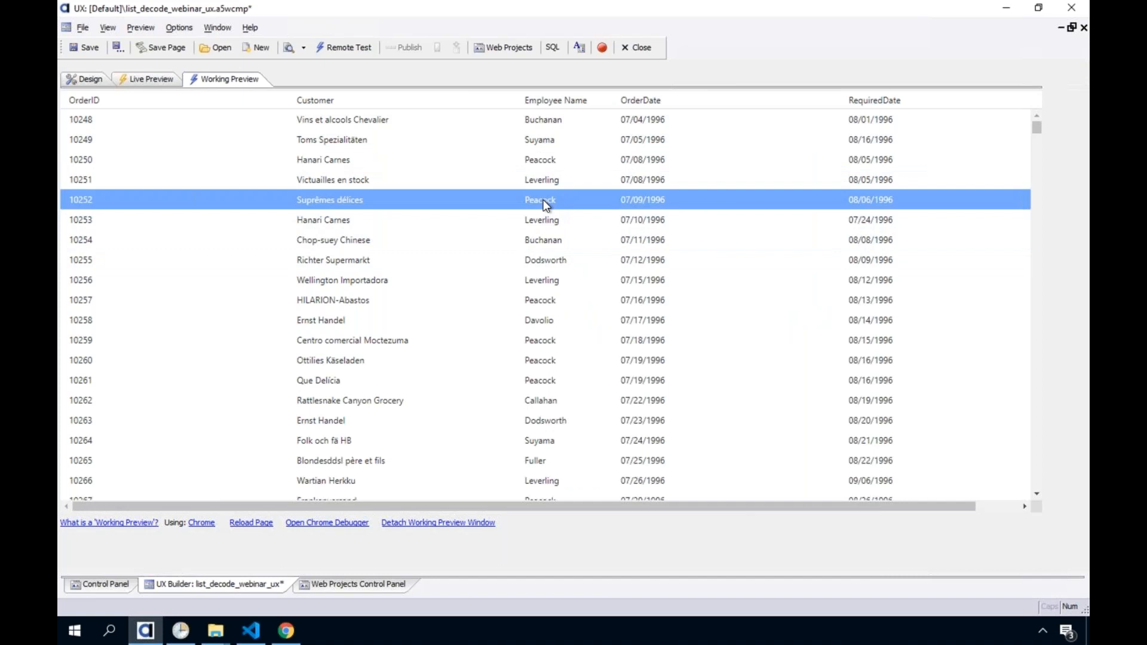
{"action": "left_click", "coordinate": [84, 74]}
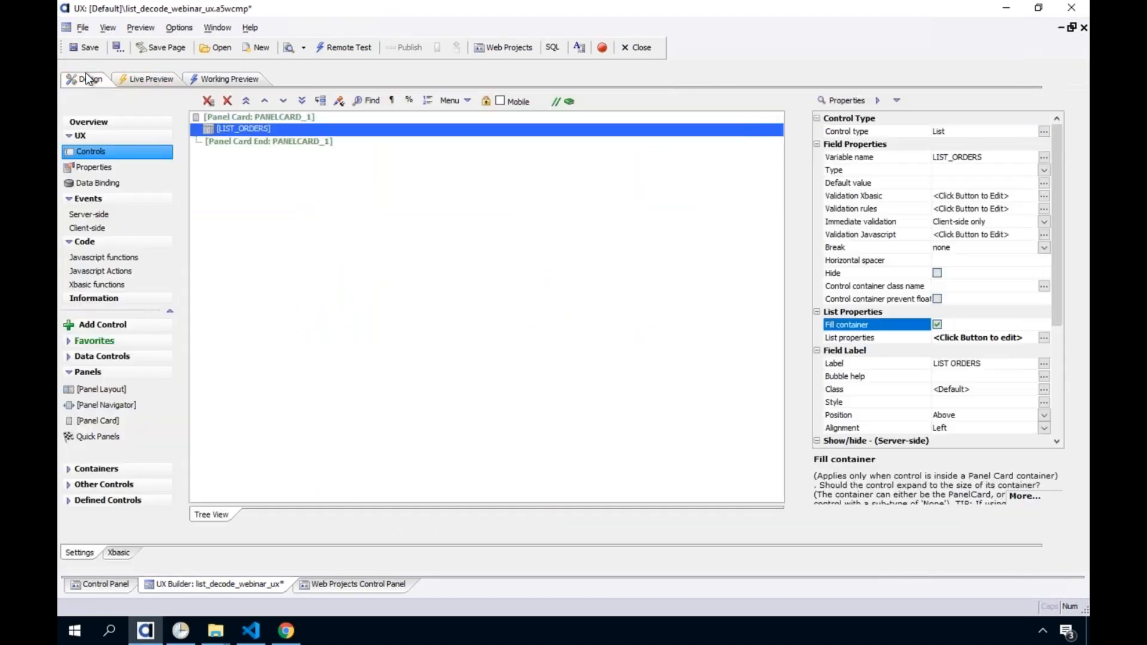
Step: Open the decode lookup definition of the EmployeeID field in LIST_ORDERS and review its type options, keeping Dynamic
{"action": "double_click", "coordinate": [226, 129]}
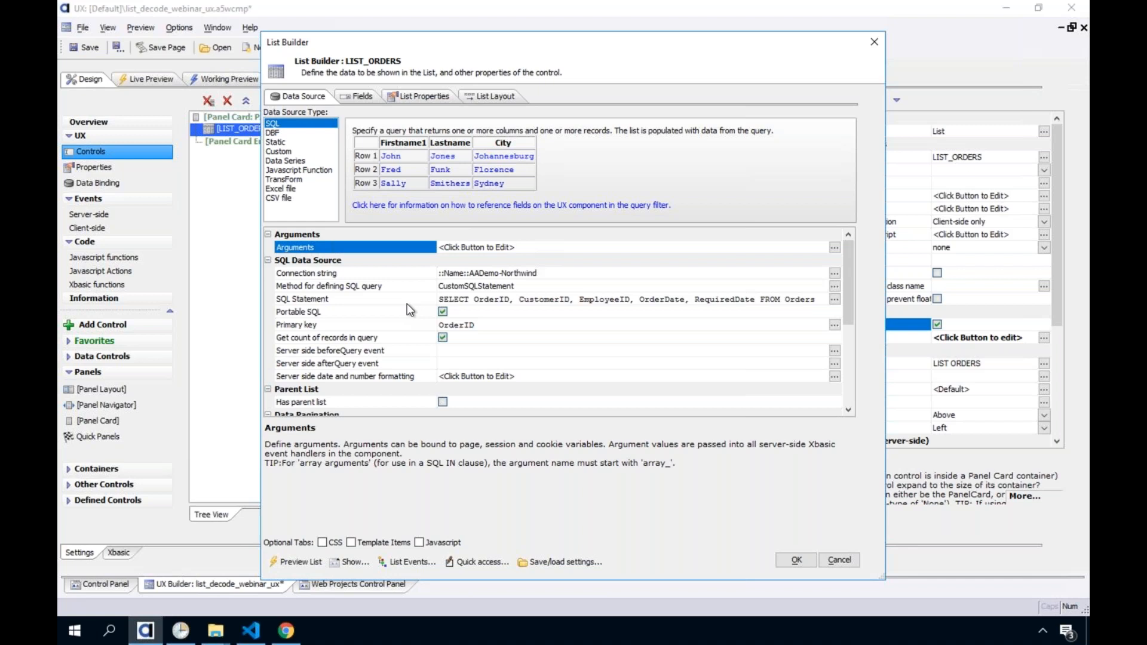
{"action": "left_click", "coordinate": [361, 94]}
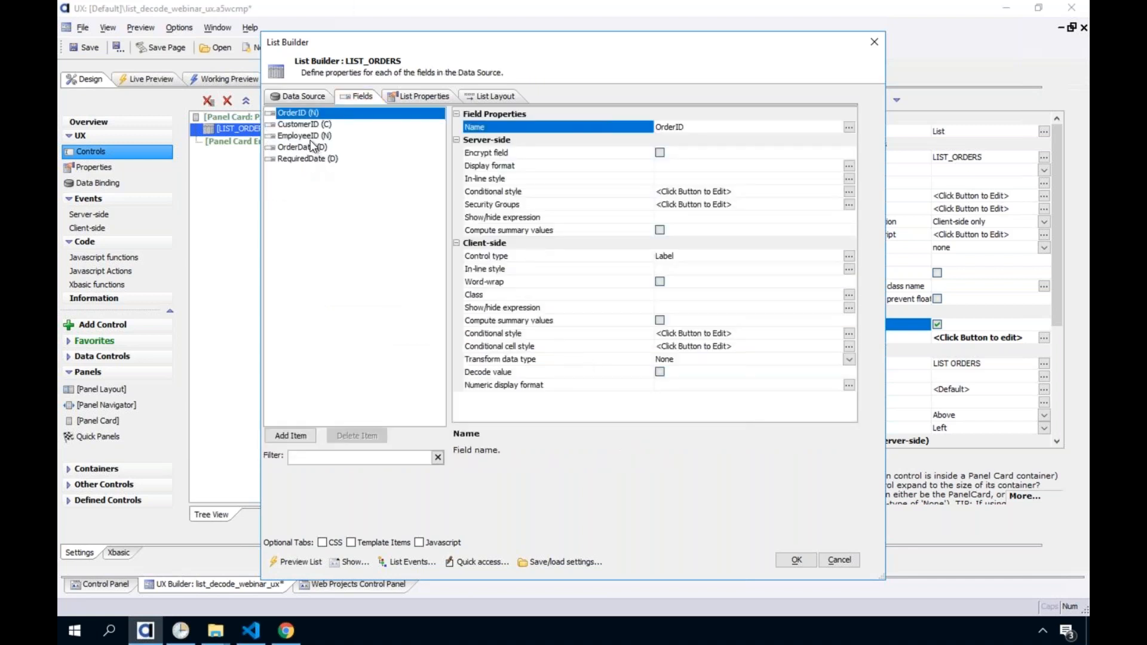
{"action": "left_click", "coordinate": [310, 137]}
{"action": "left_click", "coordinate": [547, 386]}
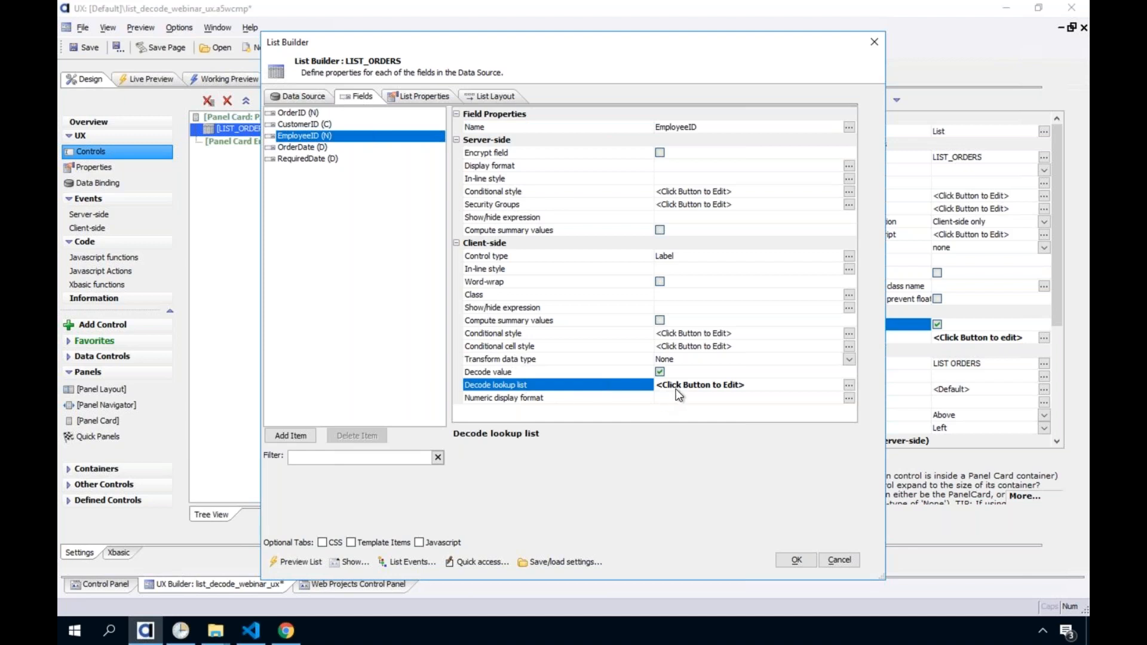
{"action": "double_click", "coordinate": [612, 384]}
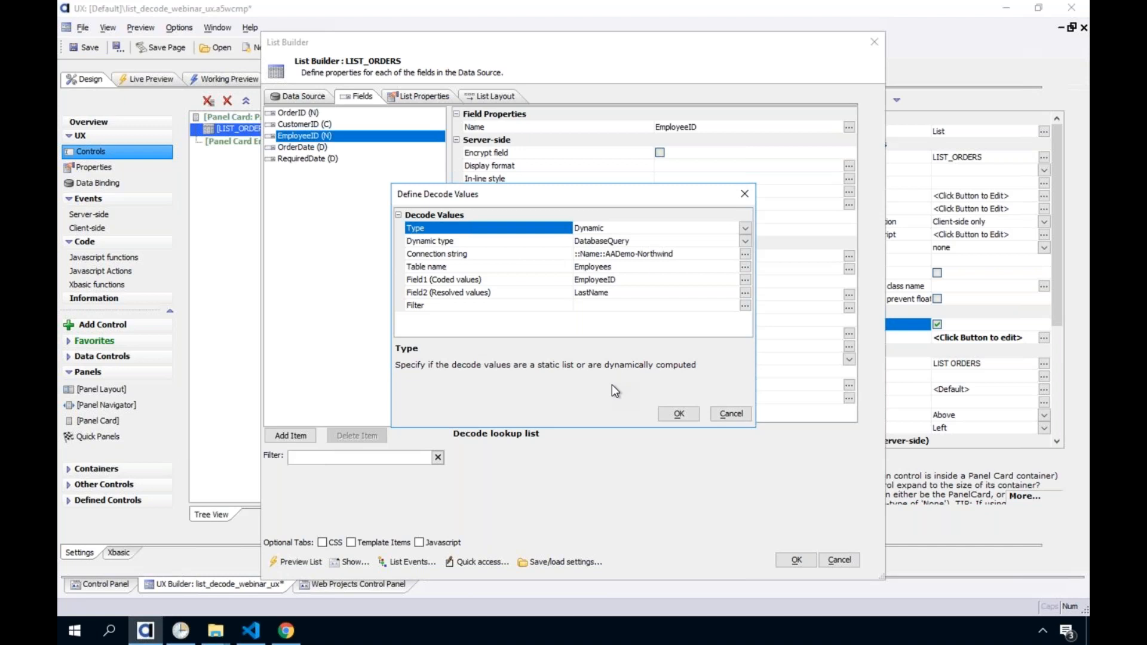
{"action": "left_click", "coordinate": [750, 228]}
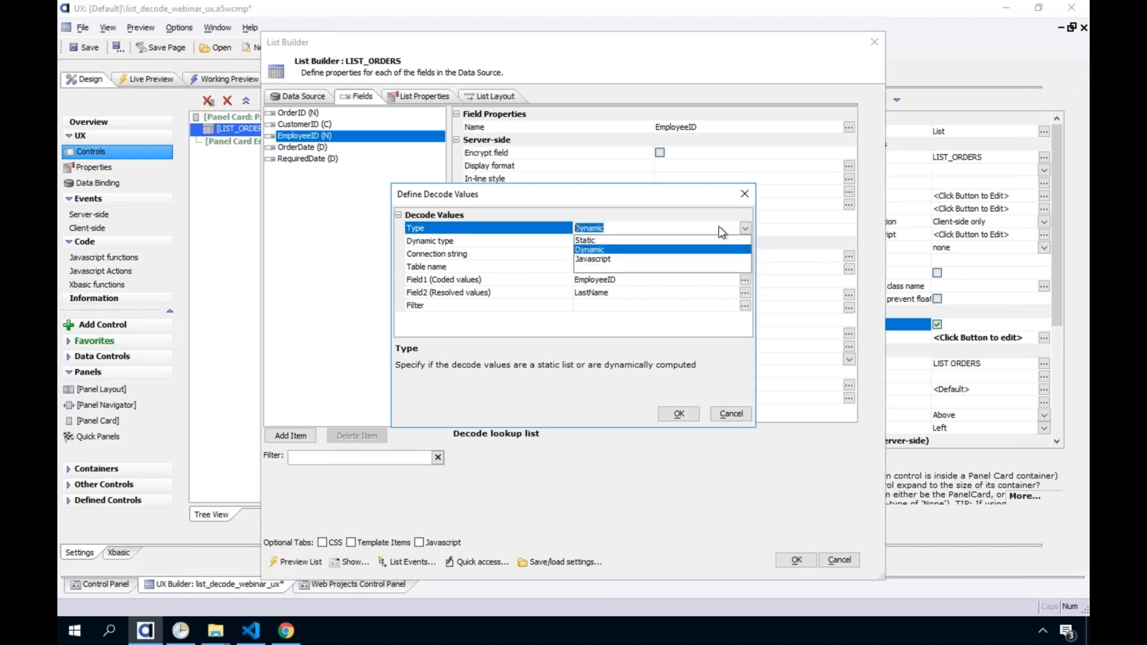
{"action": "left_click", "coordinate": [626, 250]}
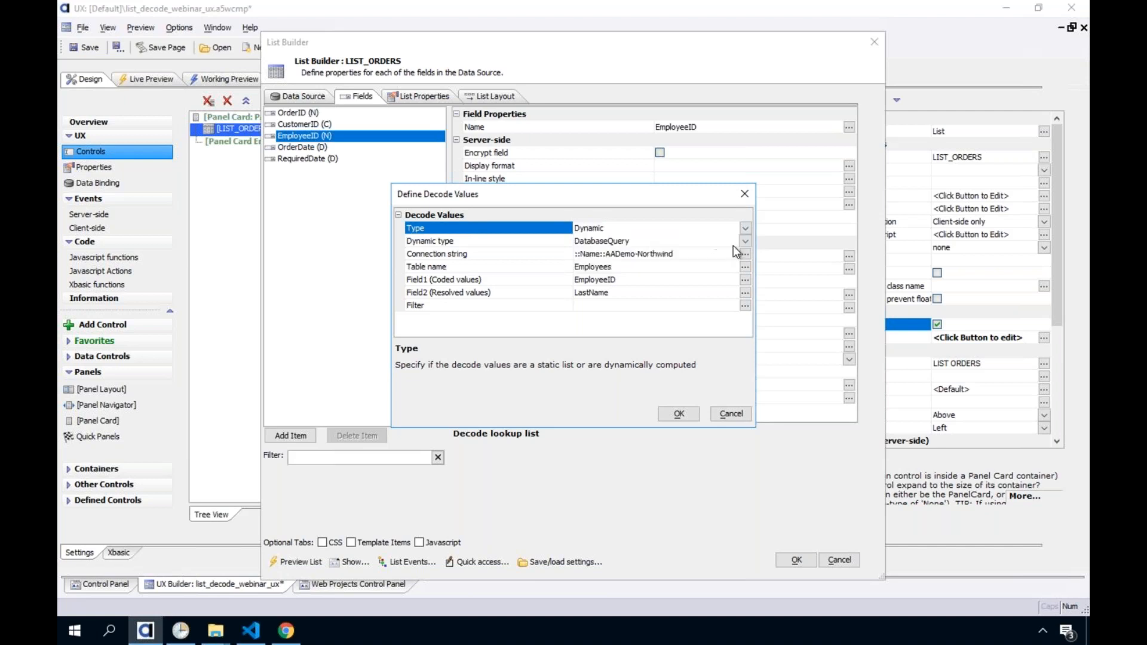
Step: Try a Custom dynamic type with the Xbasic function name emp_look for the EmployeeID decode lookup, and discard the change
{"action": "left_click", "coordinate": [744, 242]}
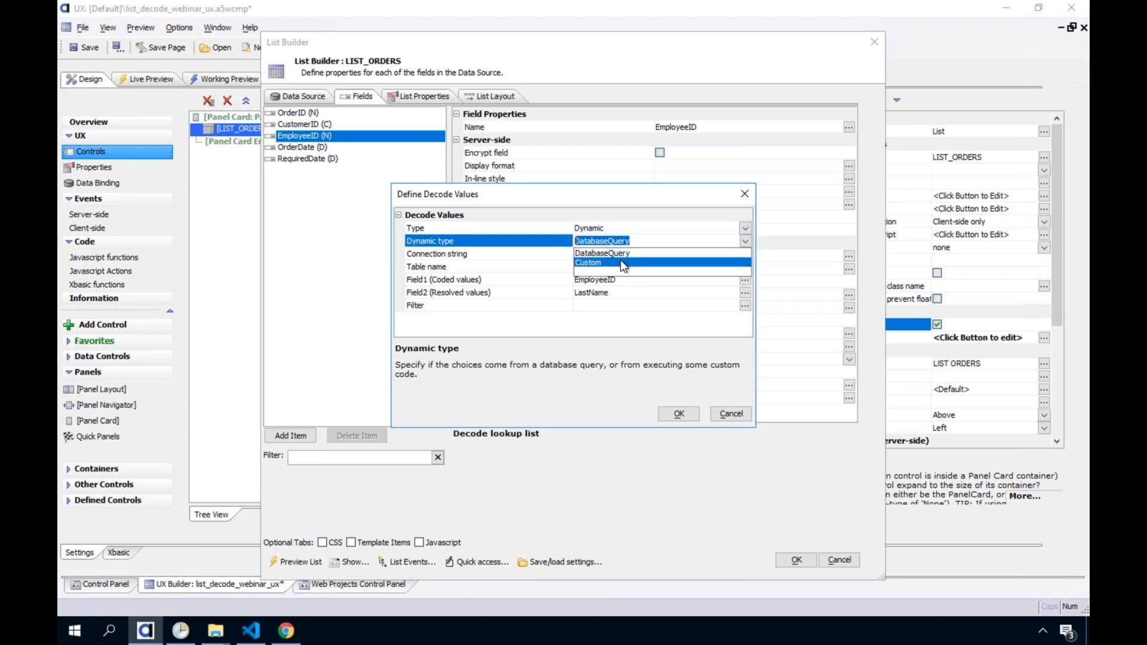
{"action": "left_click", "coordinate": [620, 262]}
{"action": "left_click", "coordinate": [579, 253]}
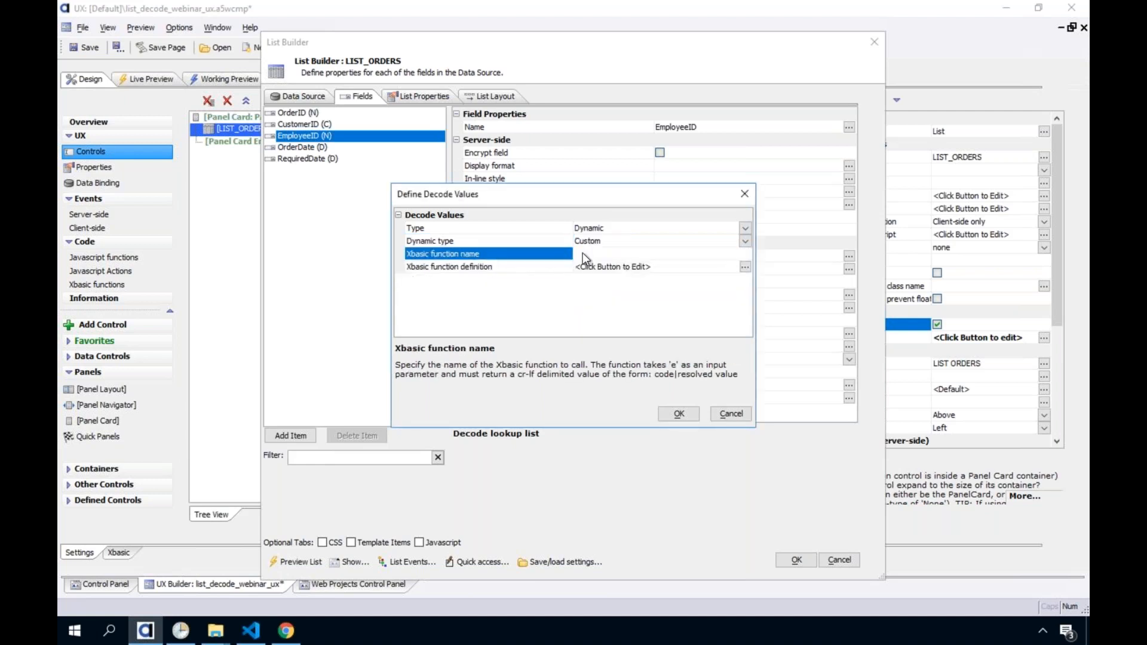
{"action": "type", "text": "emp_look"}
{"action": "left_click", "coordinate": [526, 268]}
{"action": "left_click", "coordinate": [744, 268]}
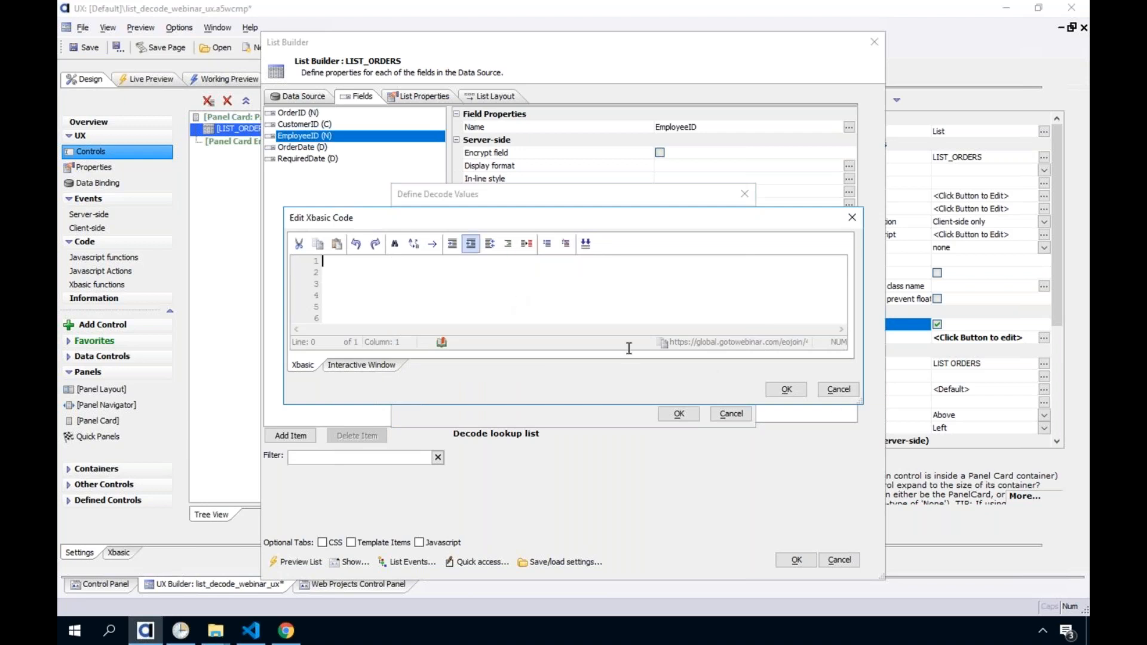
{"action": "key", "text": "Escape"}
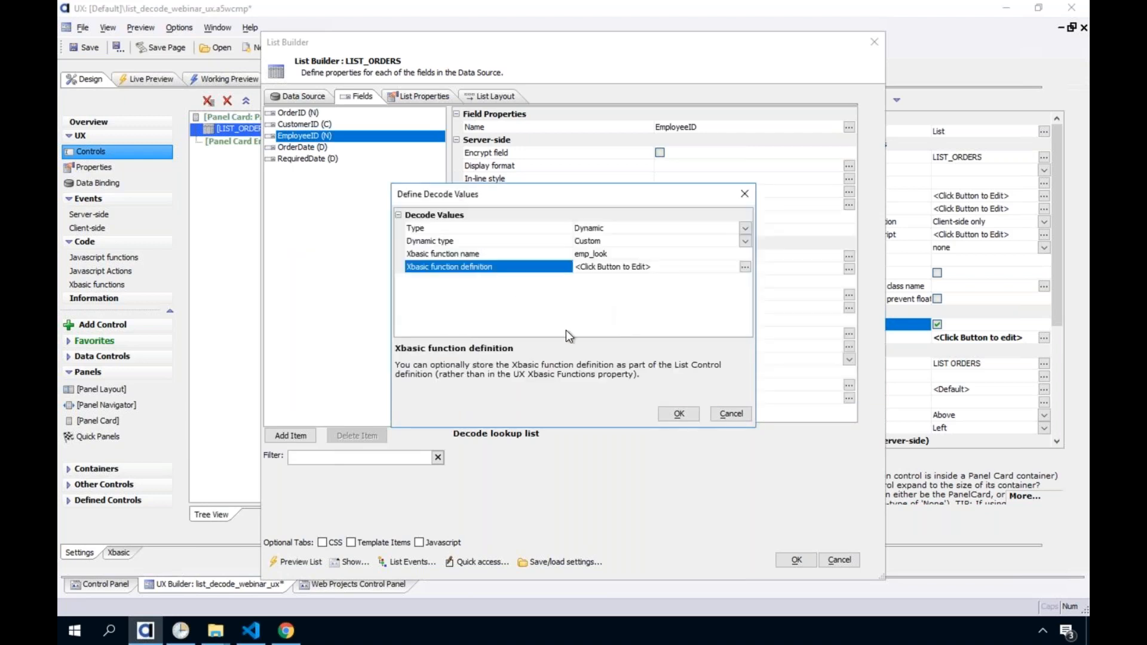
{"action": "left_click", "coordinate": [488, 257]}
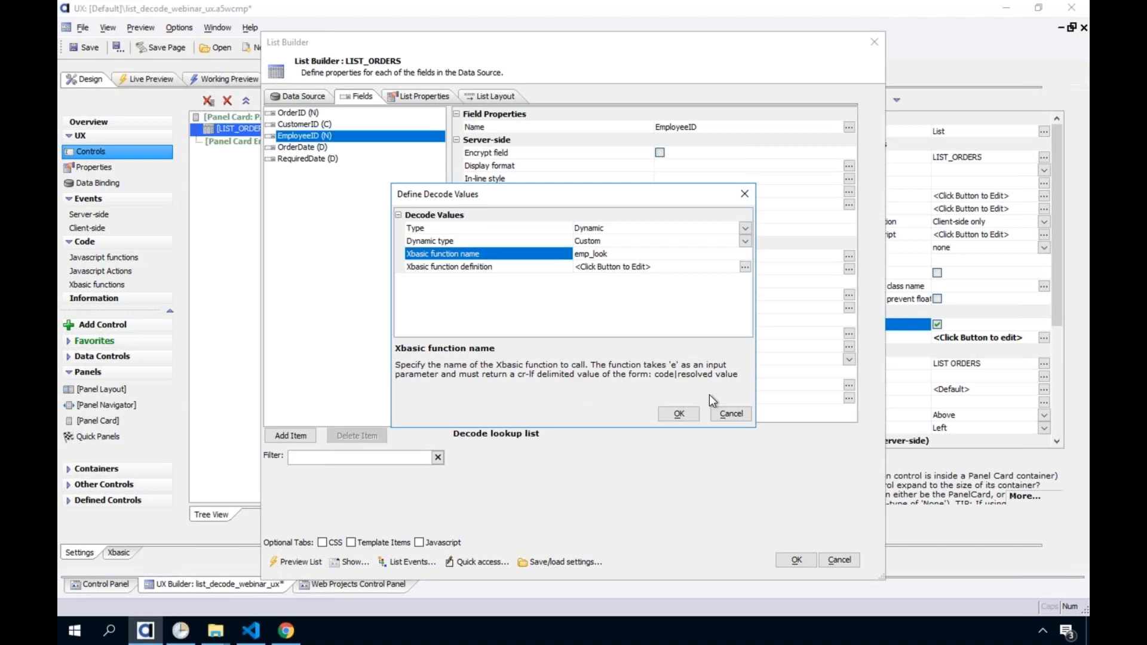
{"action": "left_click", "coordinate": [728, 414]}
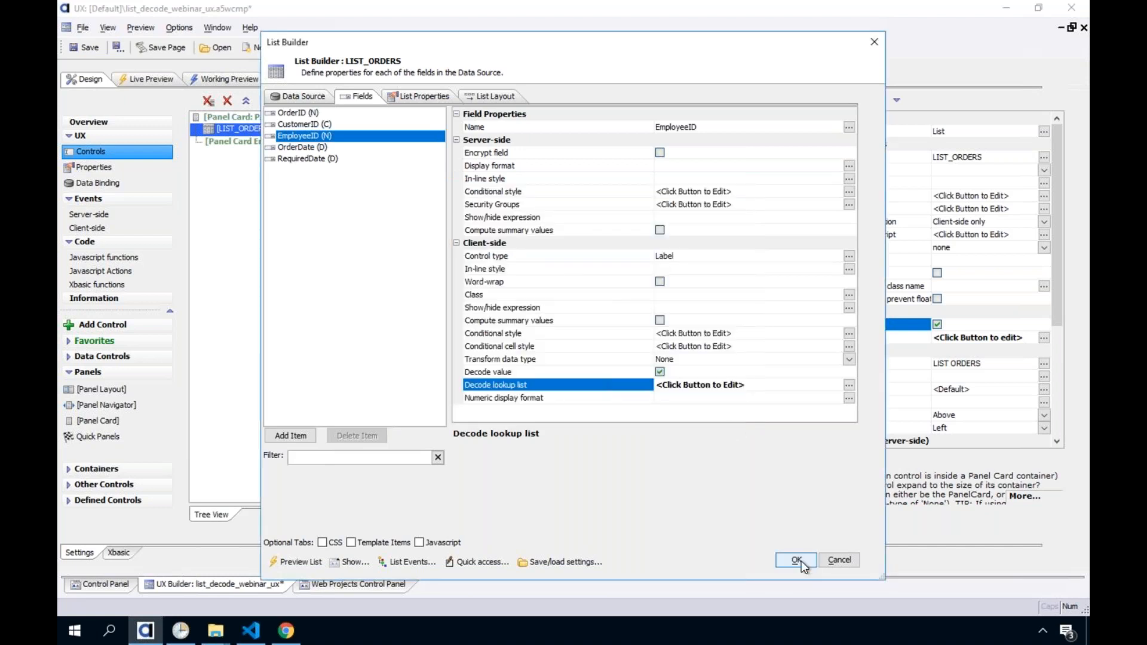
Step: Accept the LIST_ORDERS list definition and save the component
{"action": "left_click", "coordinate": [94, 45]}
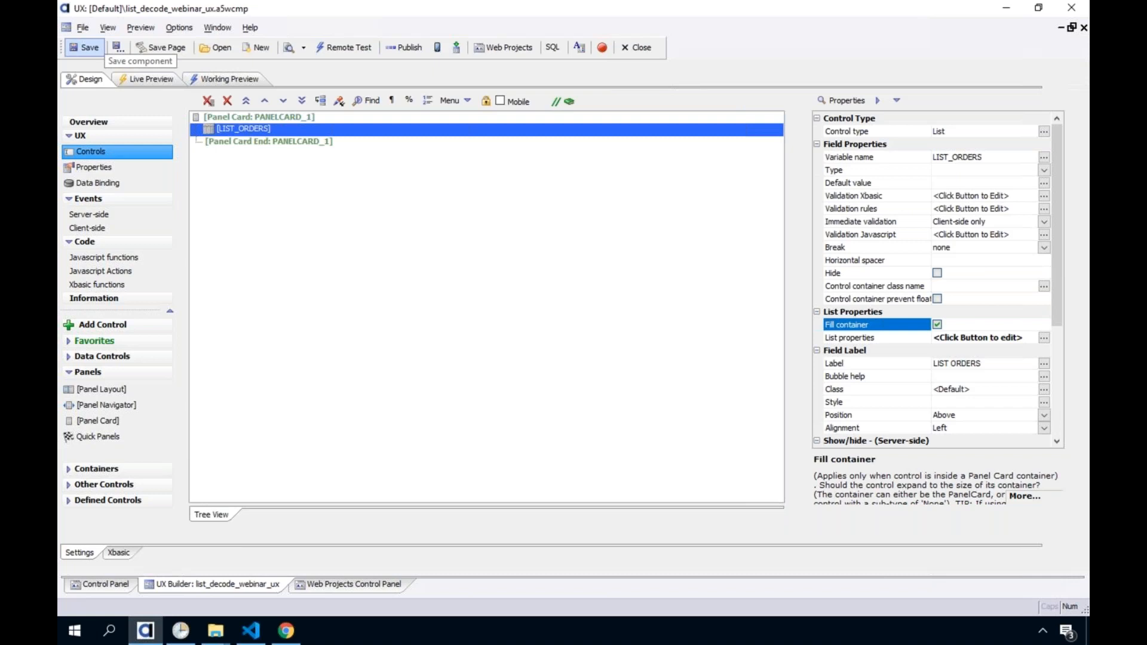
Step: Review the EmployeeID field's decode lookup settings and the tables available for it, leaving the definition without changes
{"action": "double_click", "coordinate": [255, 128]}
{"action": "left_click", "coordinate": [360, 98]}
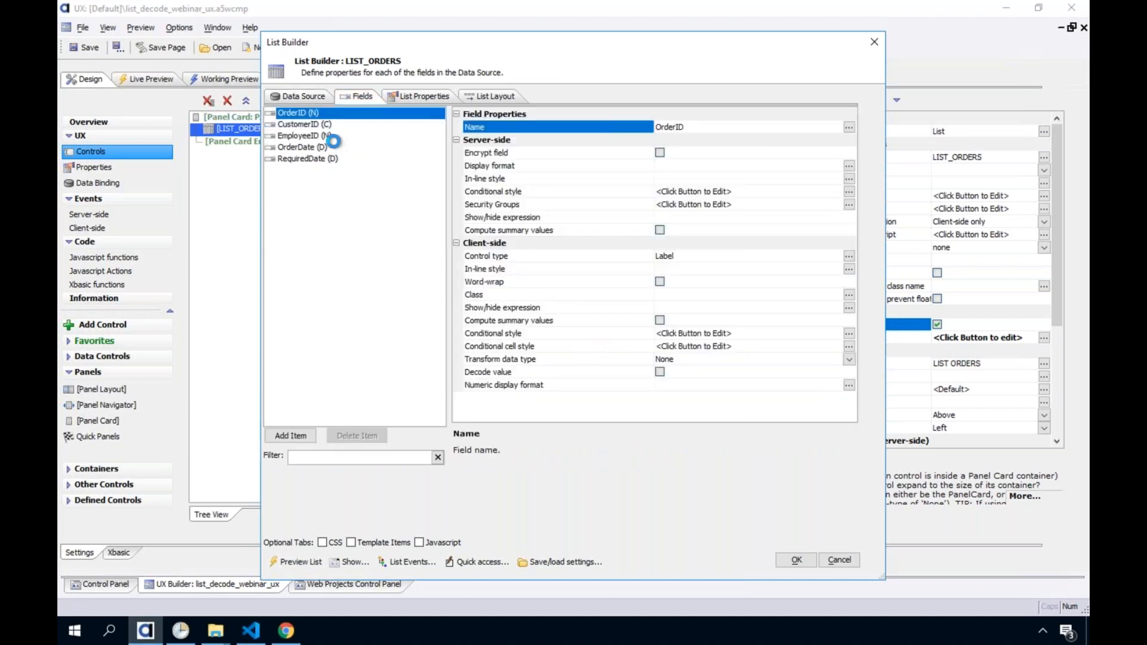
{"action": "left_click", "coordinate": [330, 137]}
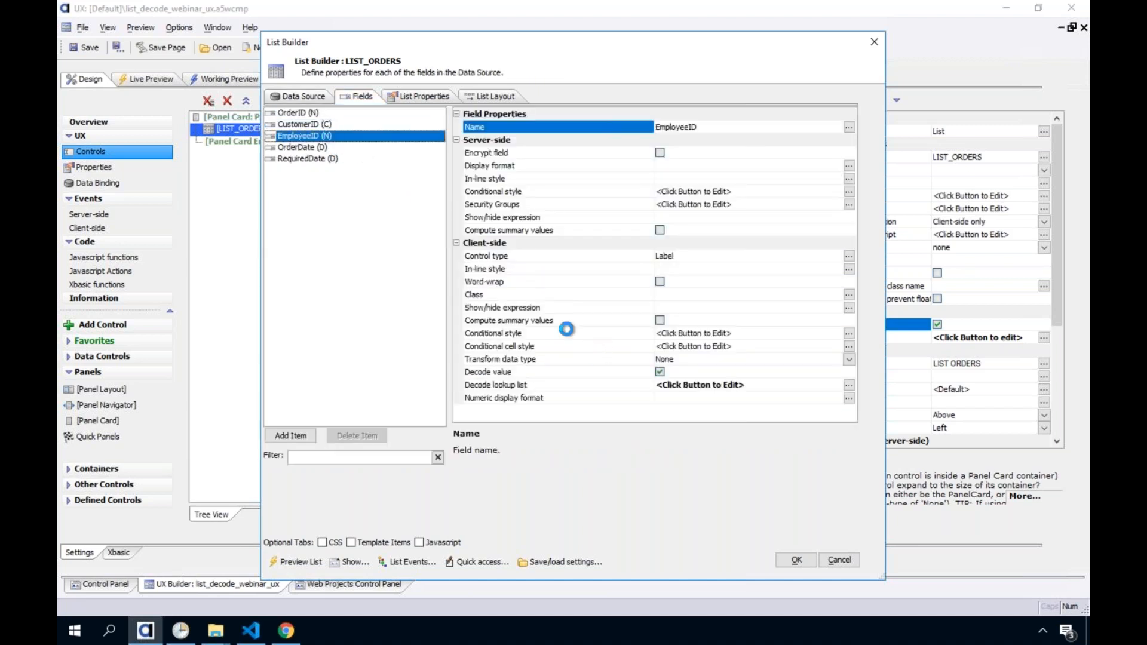
{"action": "double_click", "coordinate": [584, 388]}
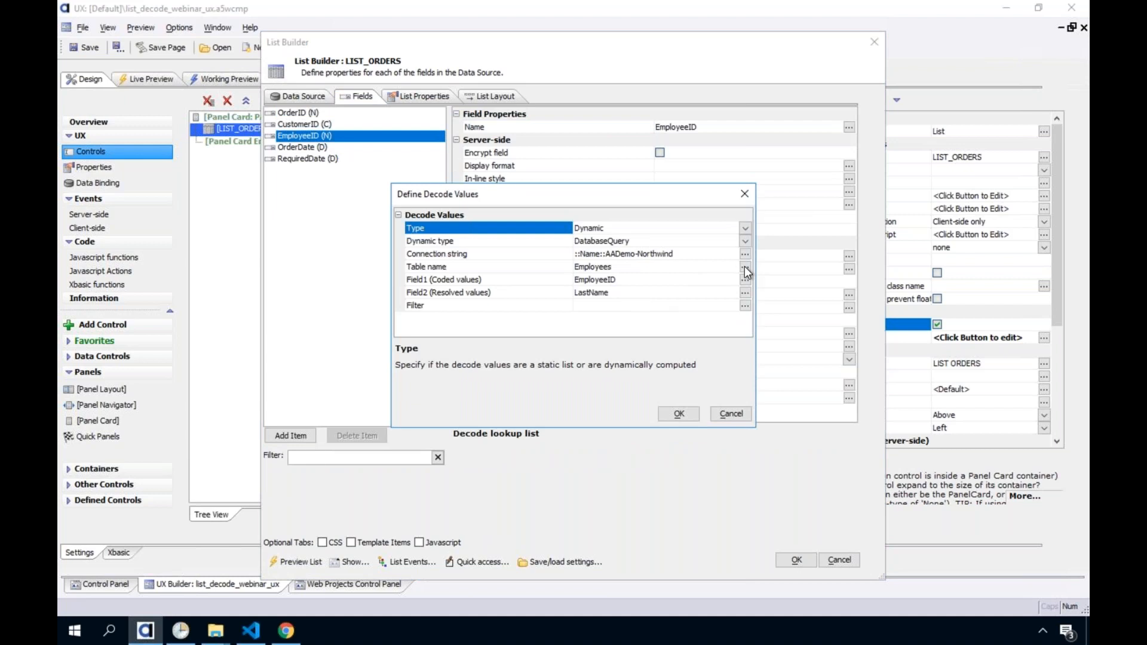
{"action": "left_click", "coordinate": [745, 266]}
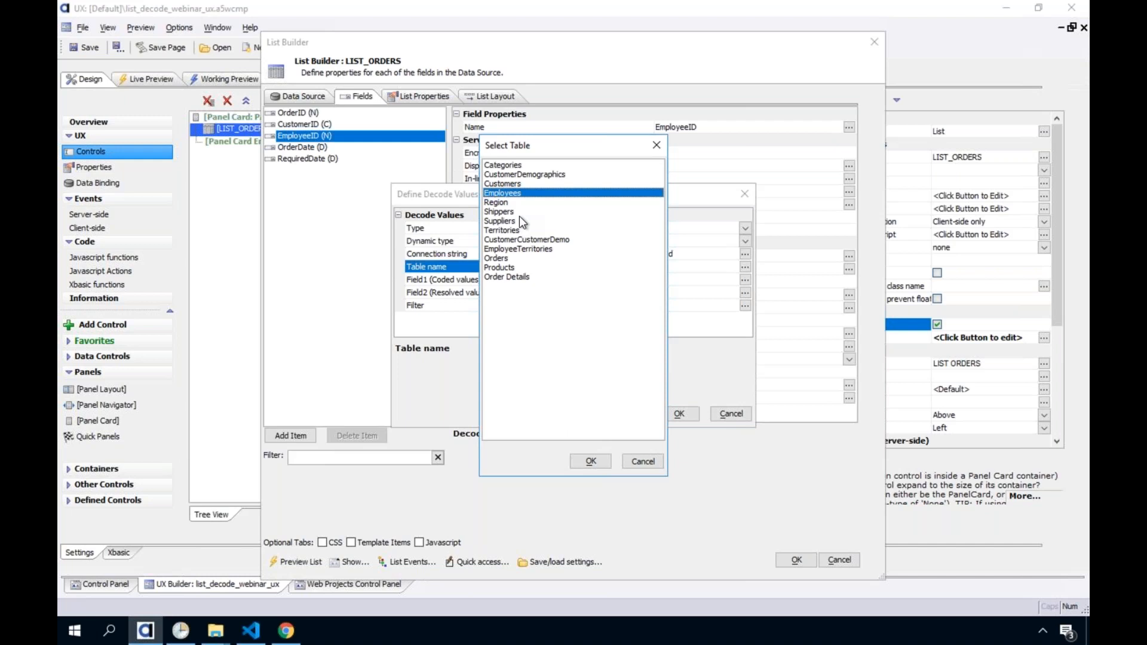
{"action": "left_click", "coordinate": [642, 463]}
{"action": "left_click", "coordinate": [714, 415]}
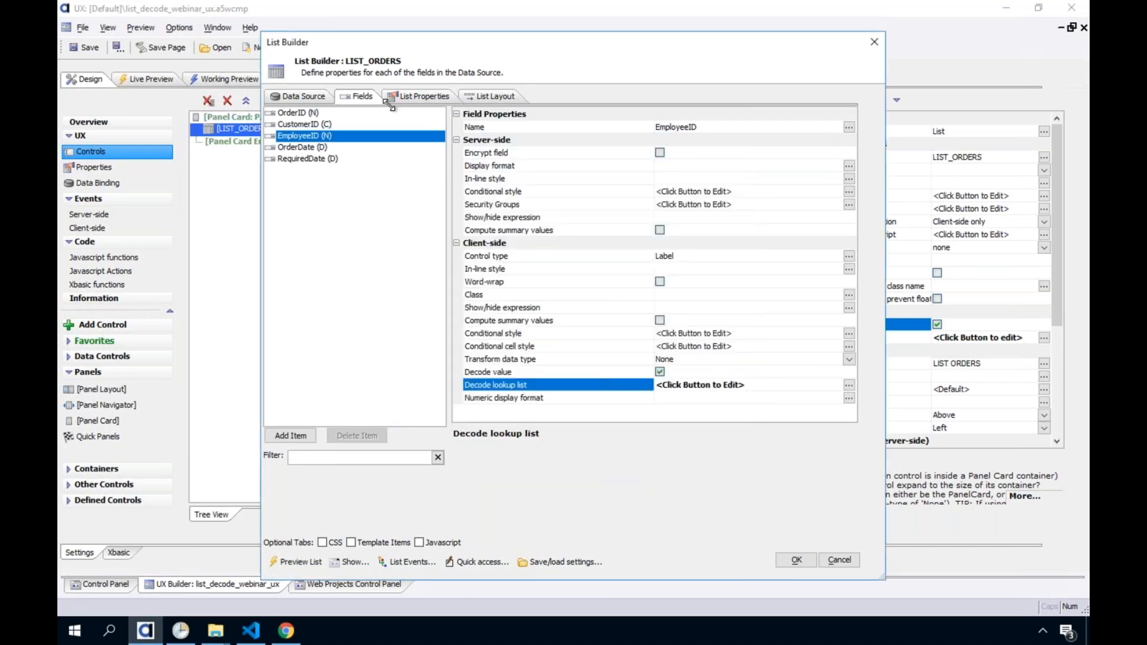
Step: Search the LIST_ORDERS list properties for "in", close the search and accept the list definition
{"action": "left_click", "coordinate": [416, 96]}
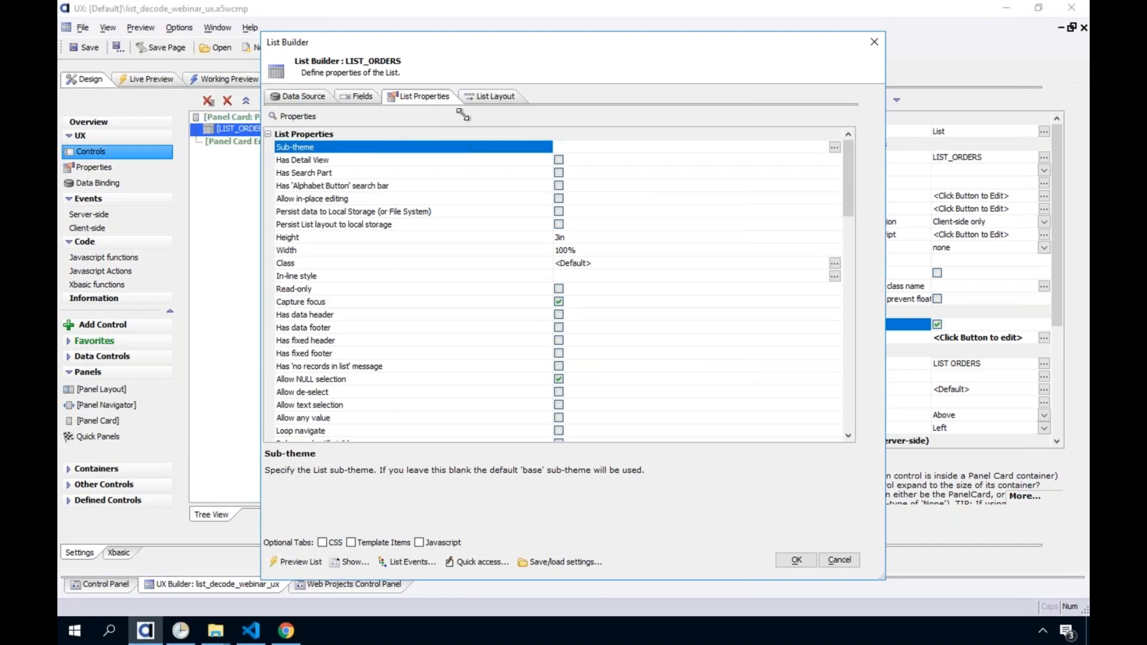
{"action": "left_click", "coordinate": [305, 114]}
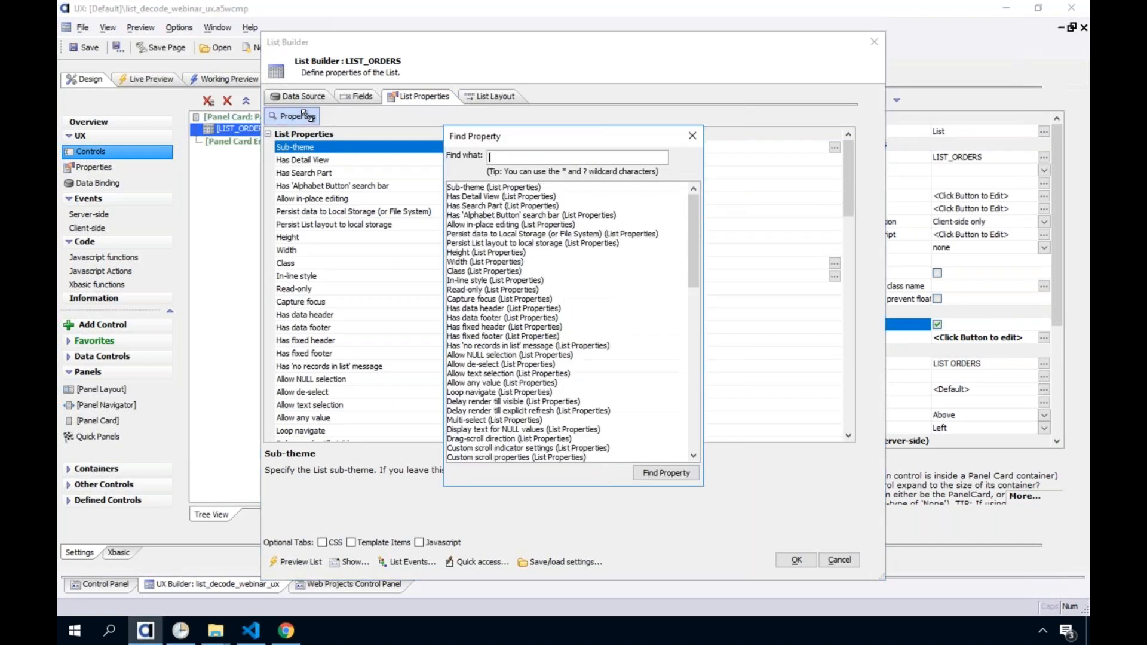
{"action": "type", "text": "in"}
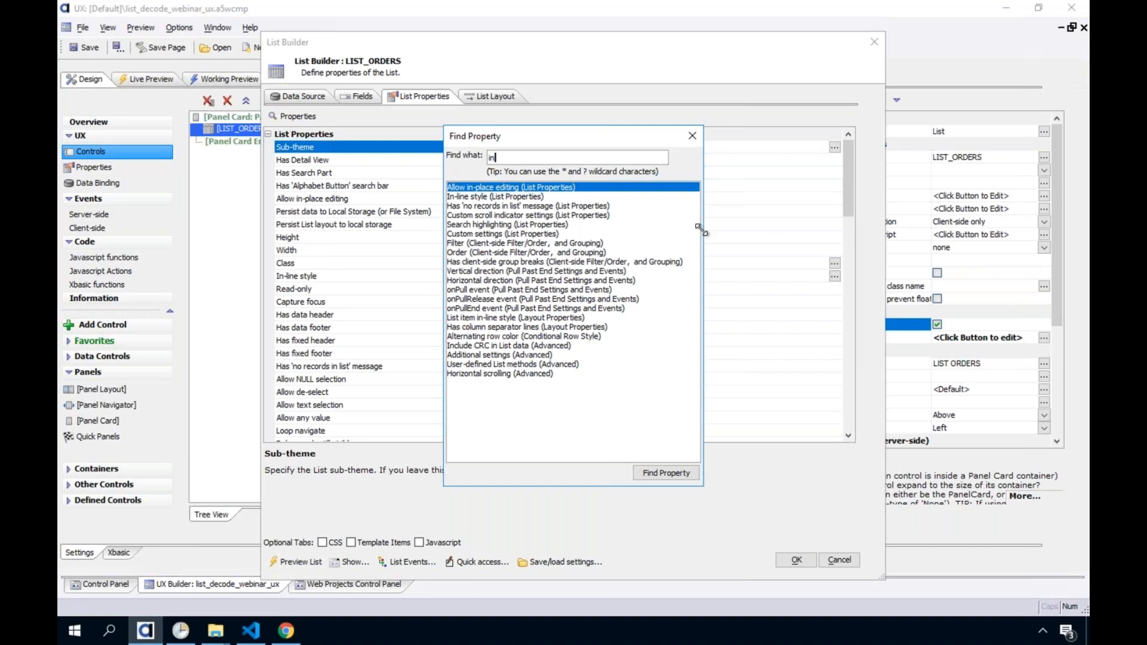
{"action": "left_click", "coordinate": [693, 137]}
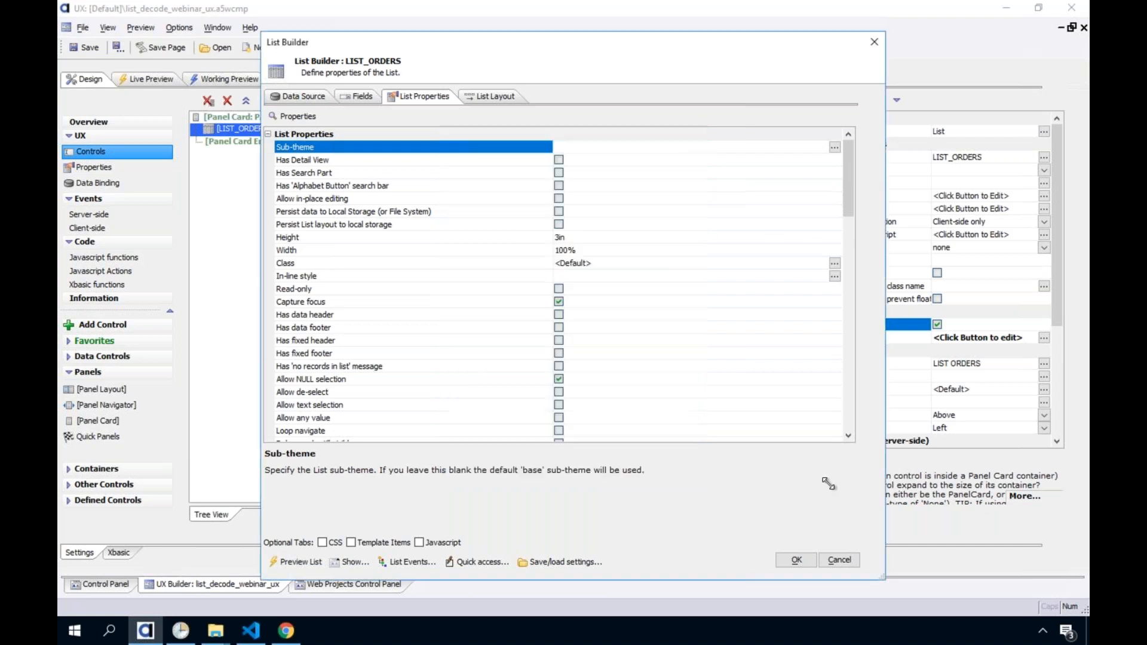
{"action": "left_click", "coordinate": [796, 560]}
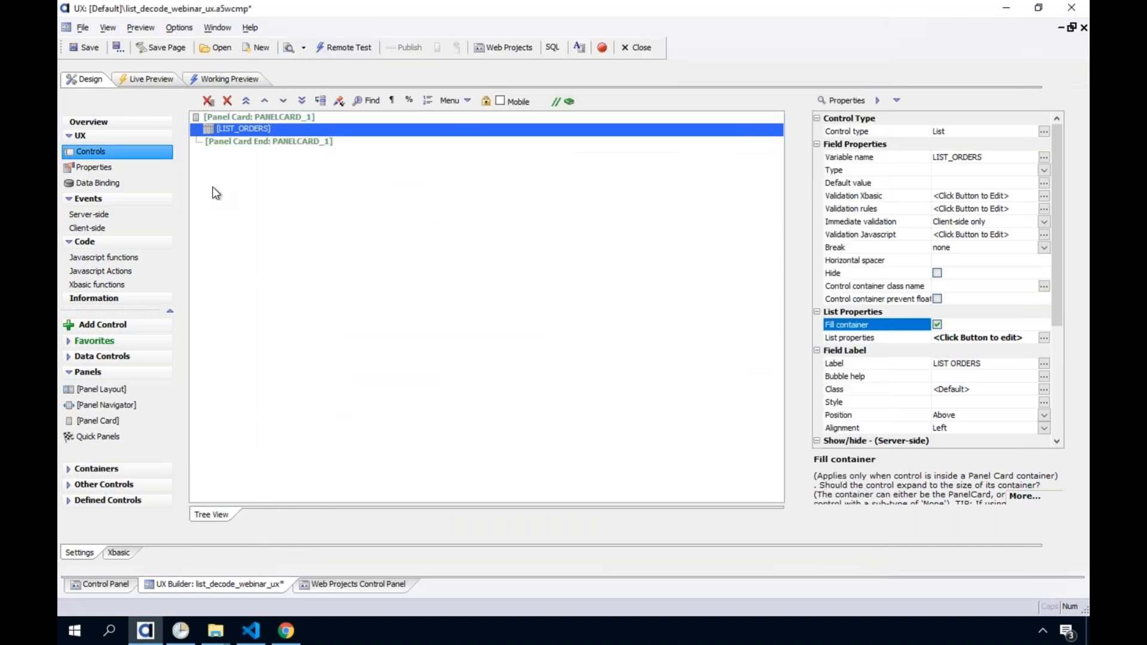
Step: Switch to the Web Projects Control Panel and open the AlphaDAO named connection strings
{"action": "left_click", "coordinate": [213, 201]}
{"action": "left_click", "coordinate": [354, 585]}
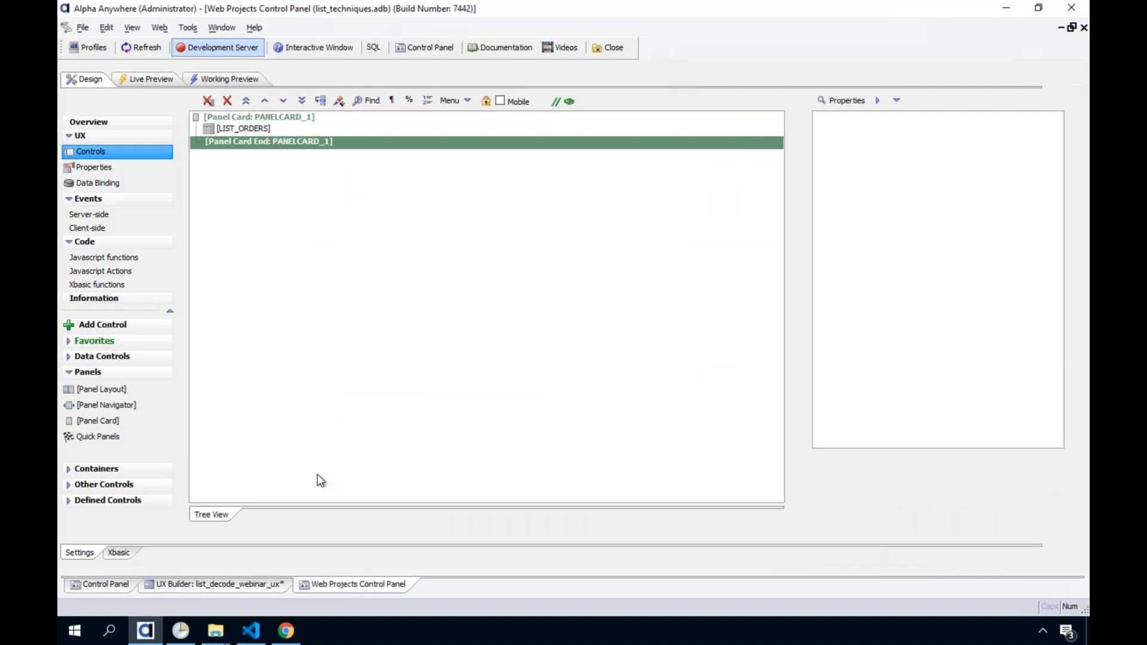
{"action": "left_click", "coordinate": [187, 28]}
{"action": "left_click", "coordinate": [204, 98]}
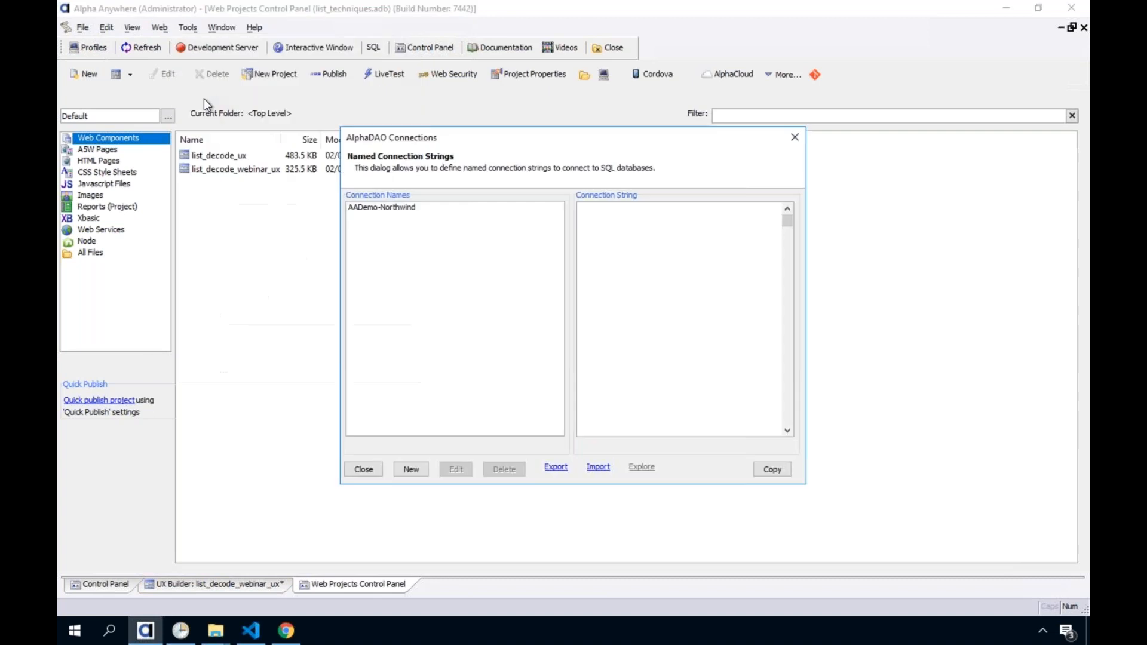
Step: Delete the AADemo-Northwind connection string and recreate it as the SQLite demo connection with a clean copy of the database
{"action": "left_click", "coordinate": [379, 206]}
{"action": "left_click", "coordinate": [504, 470]}
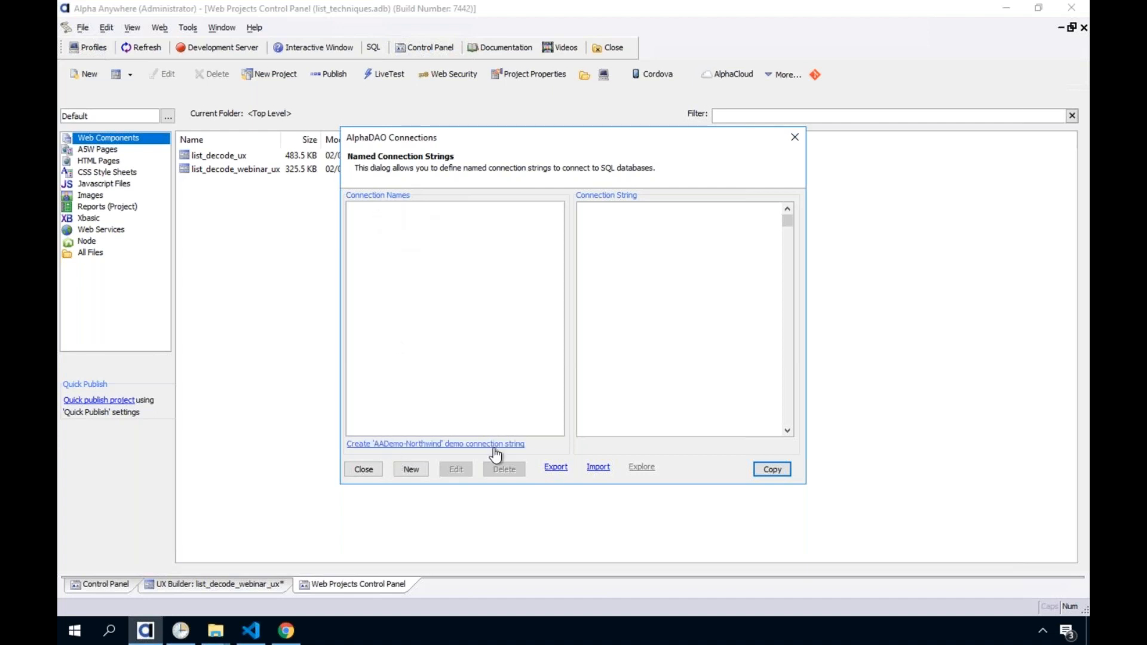
{"action": "left_click", "coordinate": [400, 446]}
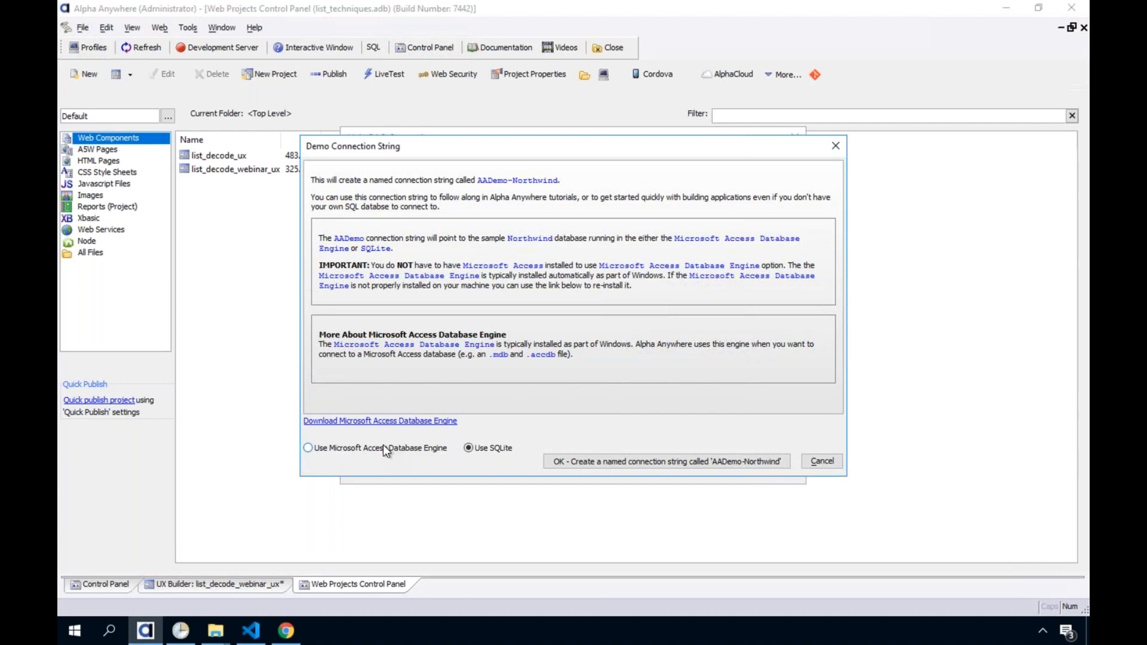
{"action": "left_click", "coordinate": [625, 462]}
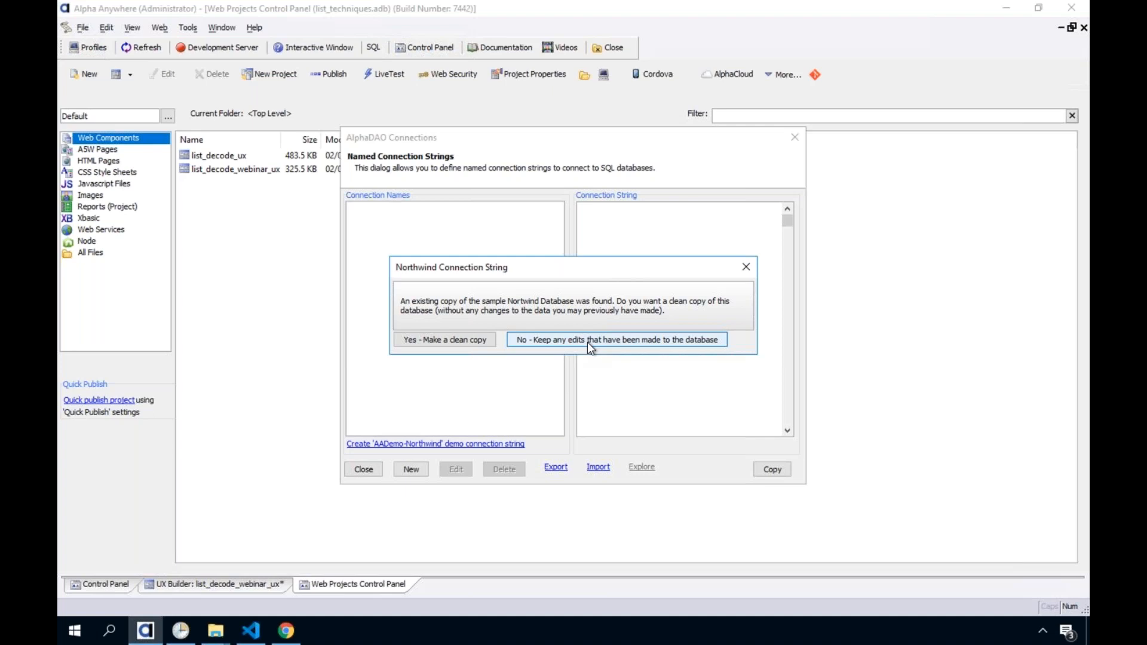
{"action": "left_click", "coordinate": [465, 341]}
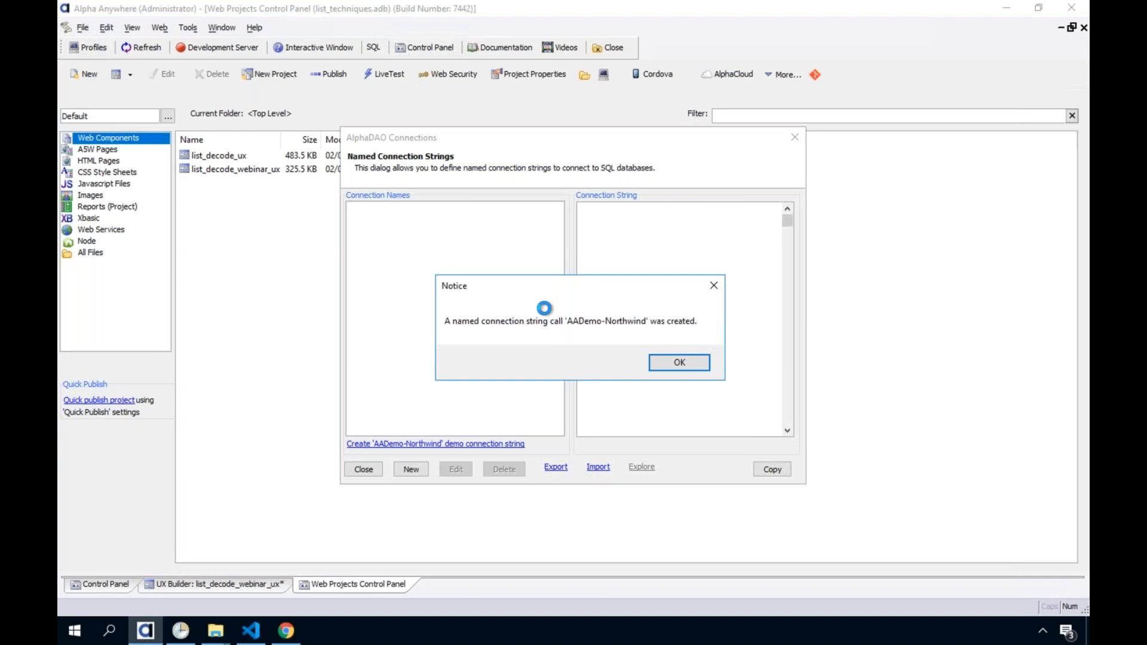
{"action": "left_click", "coordinate": [682, 363]}
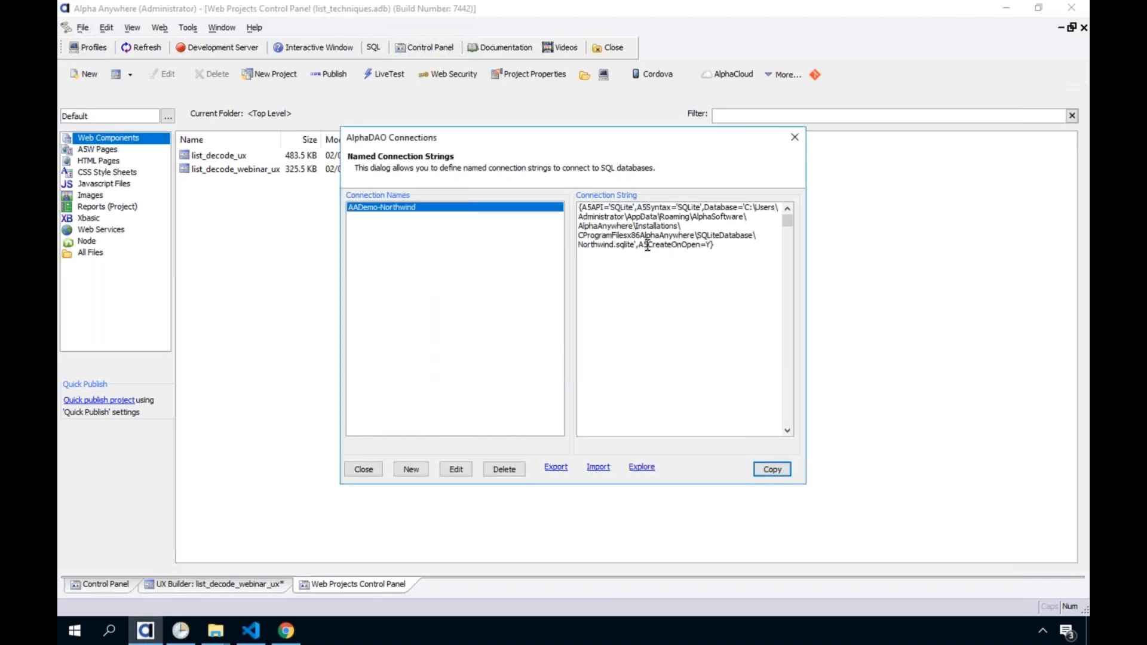
{"action": "left_click_drag", "start_coordinate": [582, 246], "coordinate": [623, 246]}
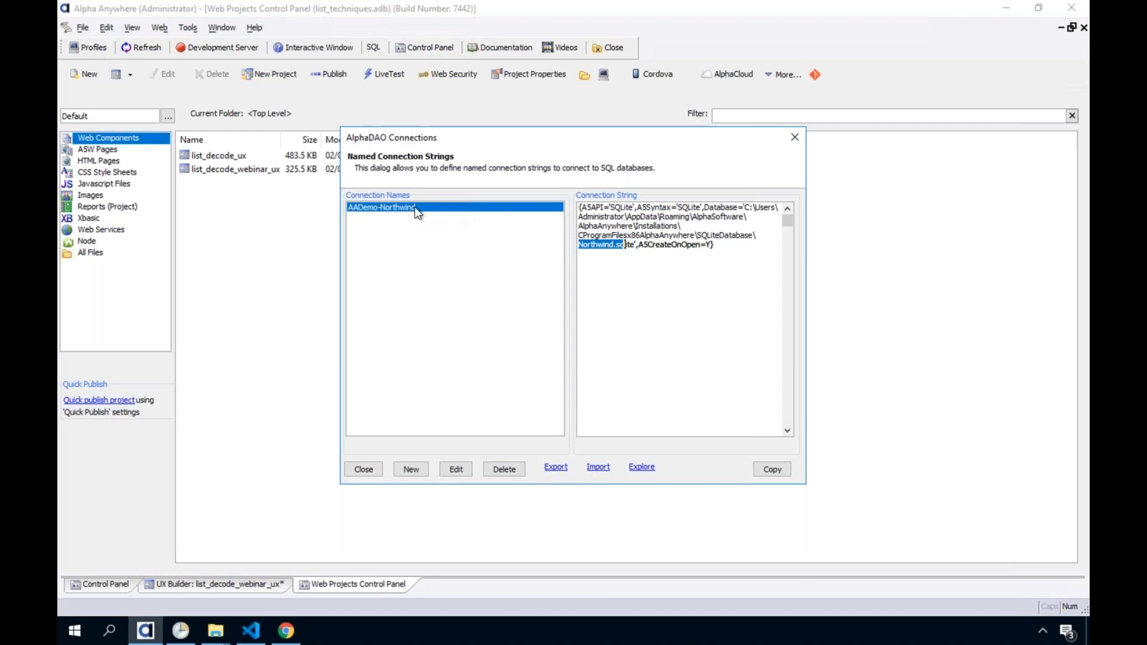
{"action": "left_click", "coordinate": [364, 472]}
Step: Return to the list_decode_webinar_ux working preview and widen the Employee Name column until its heading and names fit
{"action": "left_click", "coordinate": [268, 587]}
{"action": "left_click", "coordinate": [245, 81]}
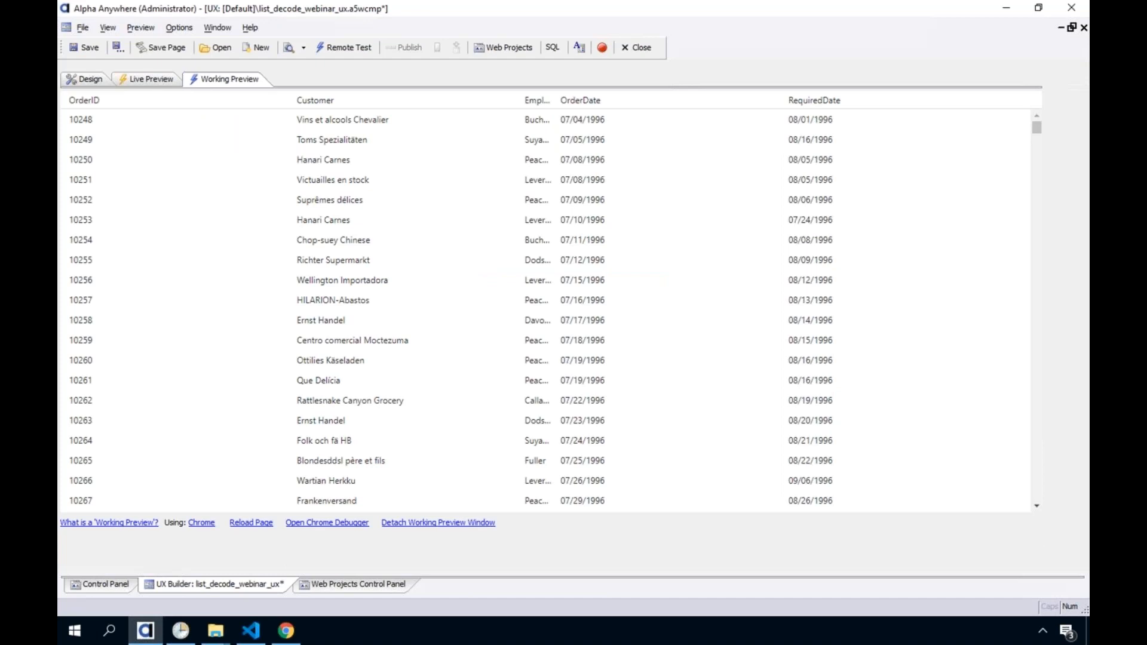
{"action": "left_click_drag", "start_coordinate": [579, 100], "coordinate": [632, 99]}
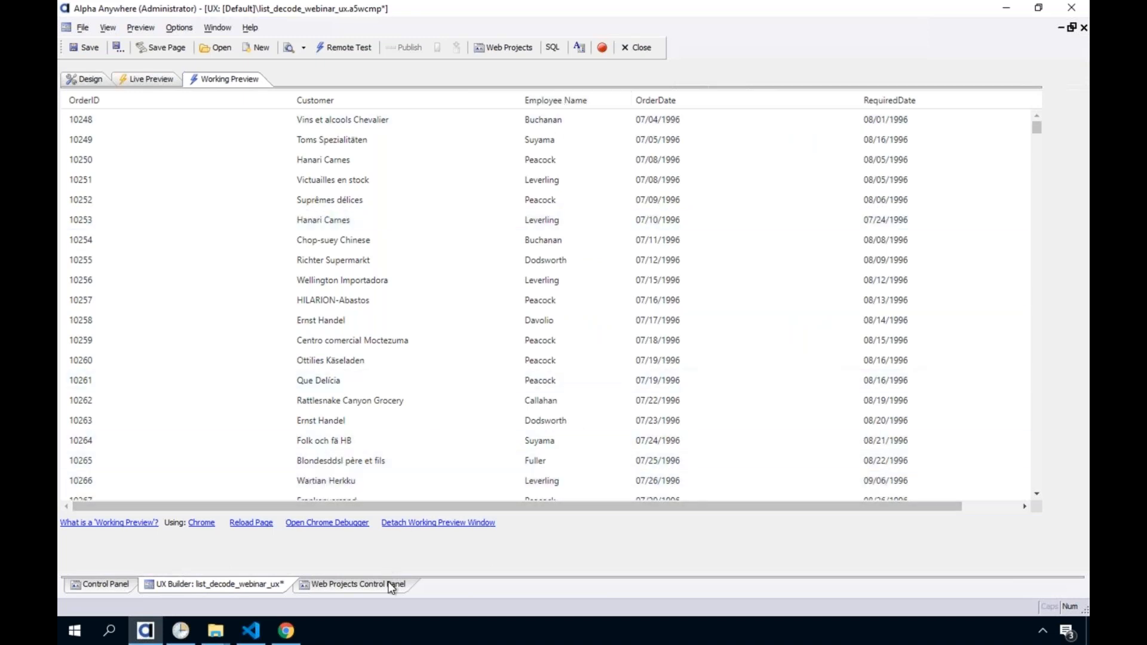
Step: Examine the AADemo-Northwind connection string in the Web Projects Control Panel's AlphaDAO connections and close the dialog
{"action": "left_click", "coordinate": [386, 584]}
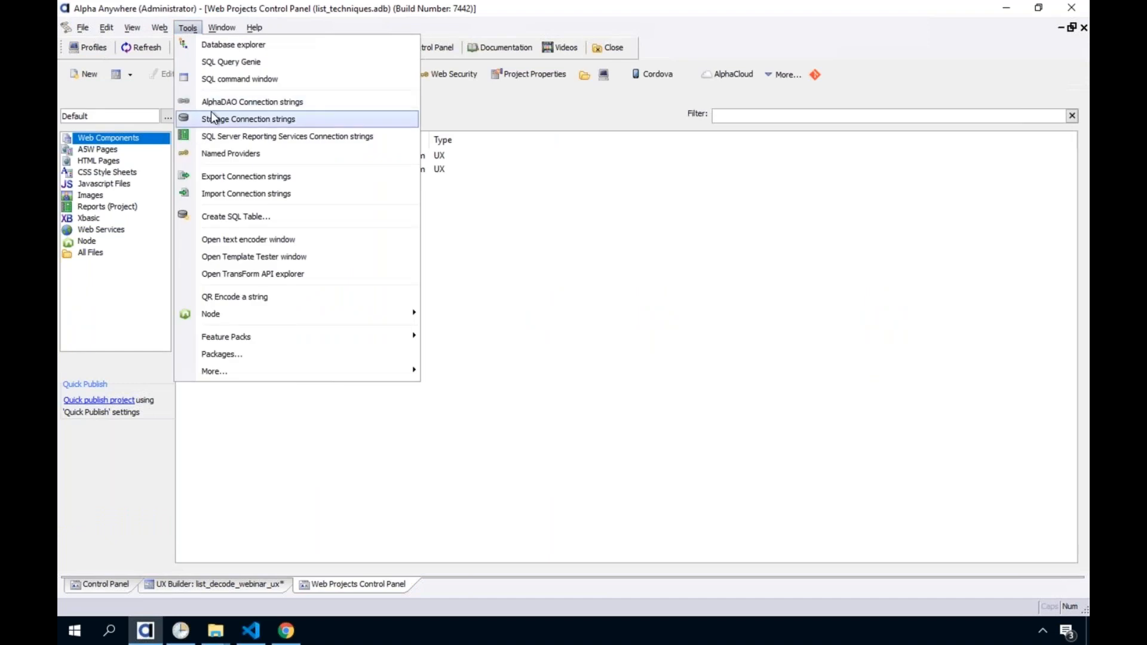
{"action": "left_click", "coordinate": [216, 101]}
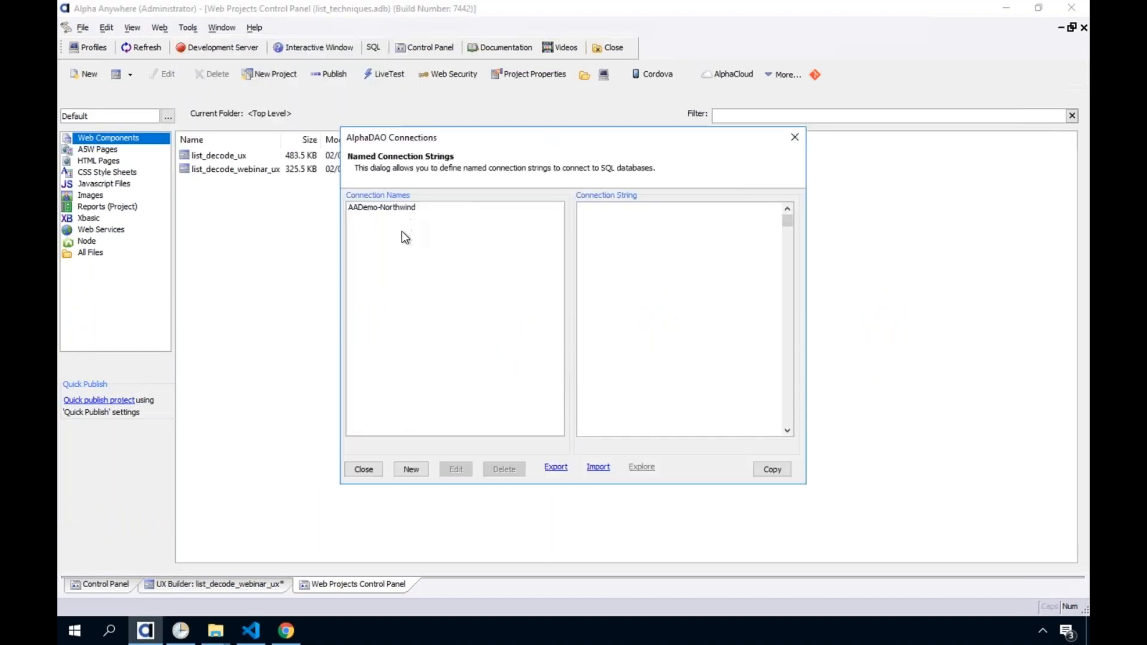
{"action": "left_click", "coordinate": [382, 206]}
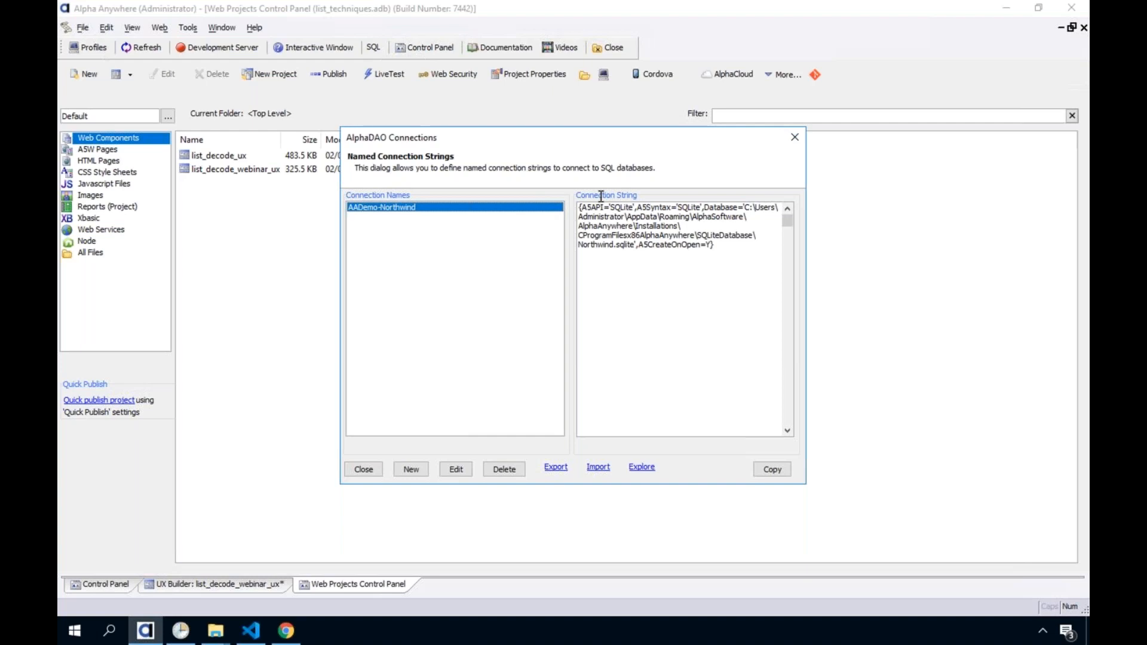
{"action": "left_click", "coordinate": [373, 472]}
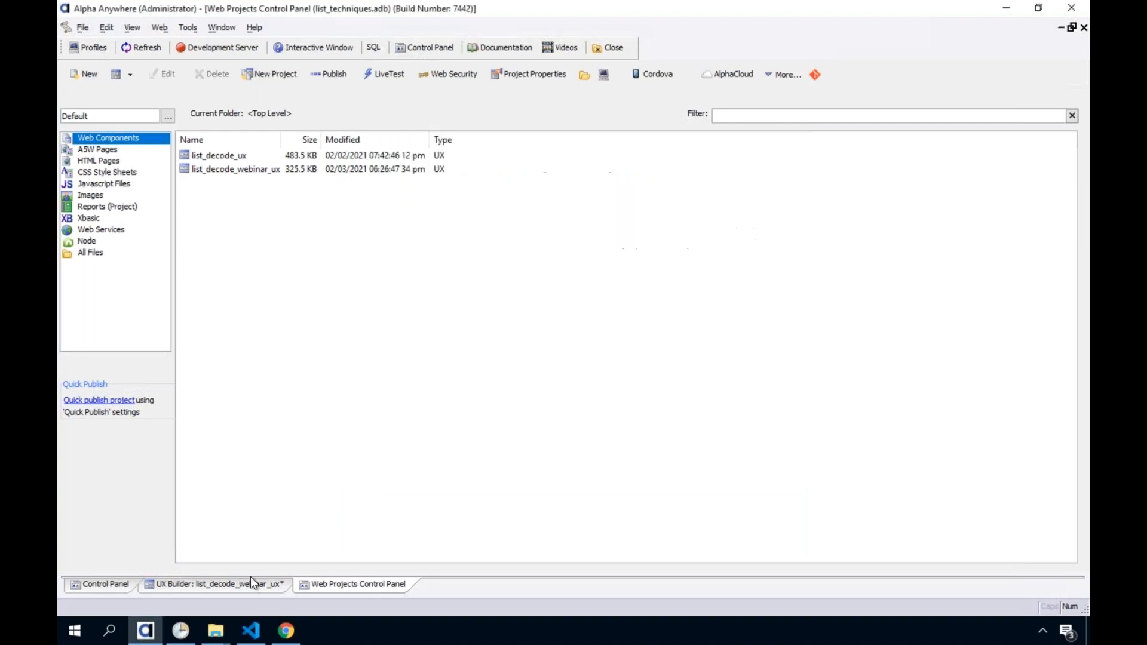
Step: Return to the UX component's design and examine the resolved-values setting in the LIST_ORDERS EmployeeID field's decode lookup
{"action": "left_click", "coordinate": [253, 582]}
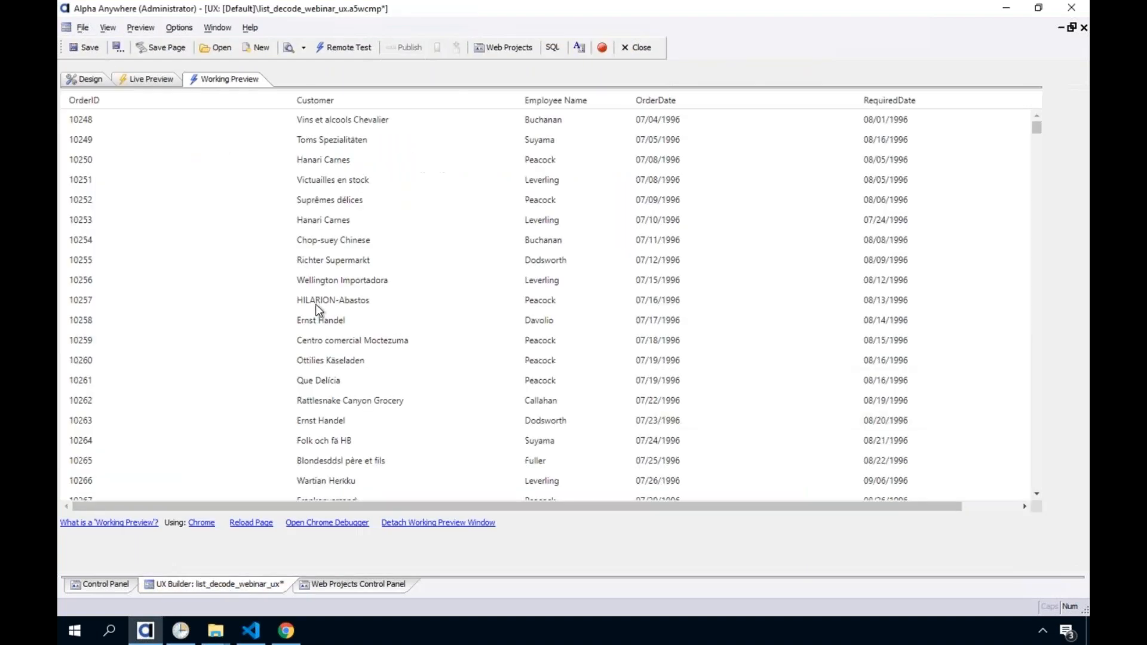
{"action": "left_click", "coordinate": [85, 80]}
{"action": "left_click", "coordinate": [257, 127]}
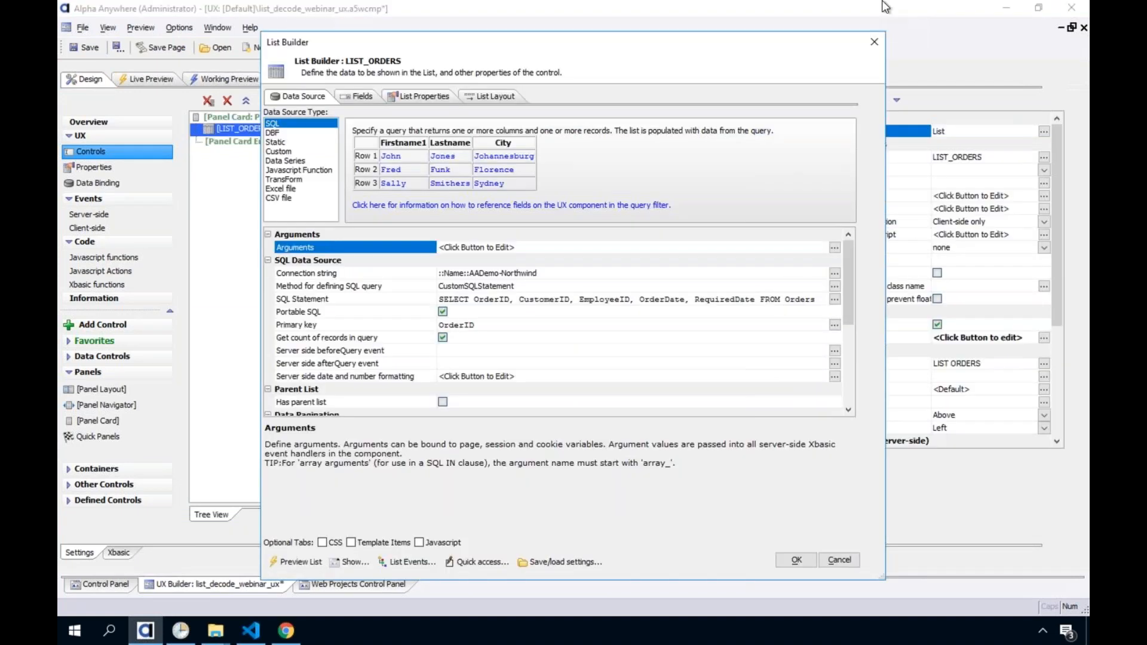
{"action": "key", "text": "ctrl+Up"}
{"action": "left_click", "coordinate": [539, 80]}
{"action": "key", "text": "ctrl+Up"}
{"action": "left_click", "coordinate": [579, 92]}
{"action": "left_click", "coordinate": [369, 97]}
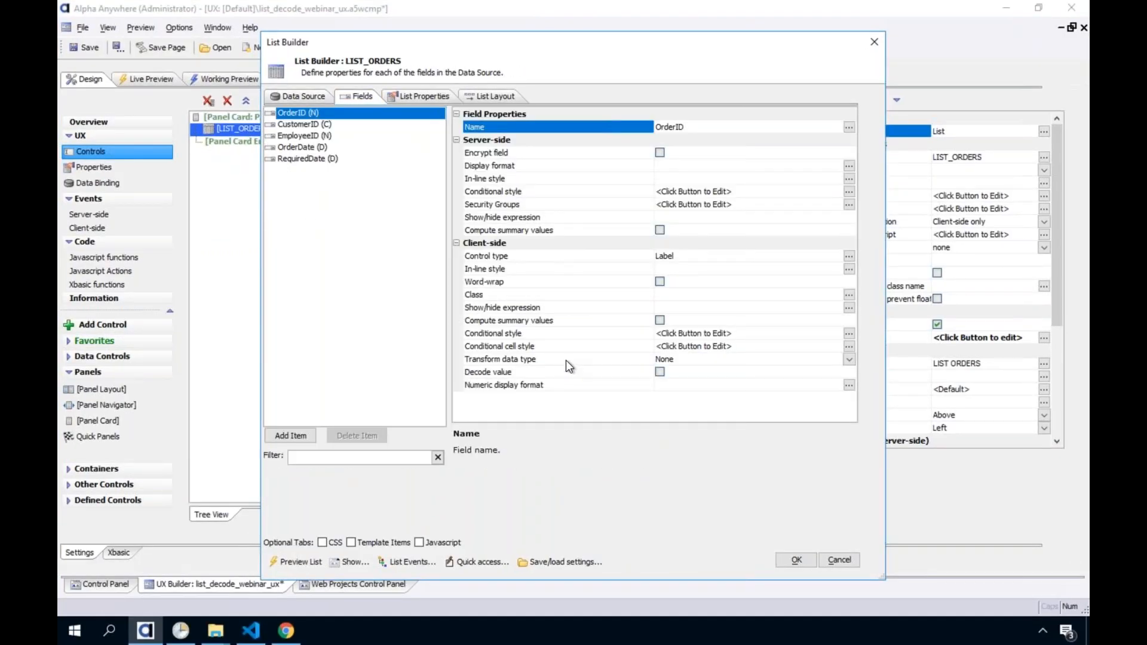
{"action": "left_click", "coordinate": [312, 139]}
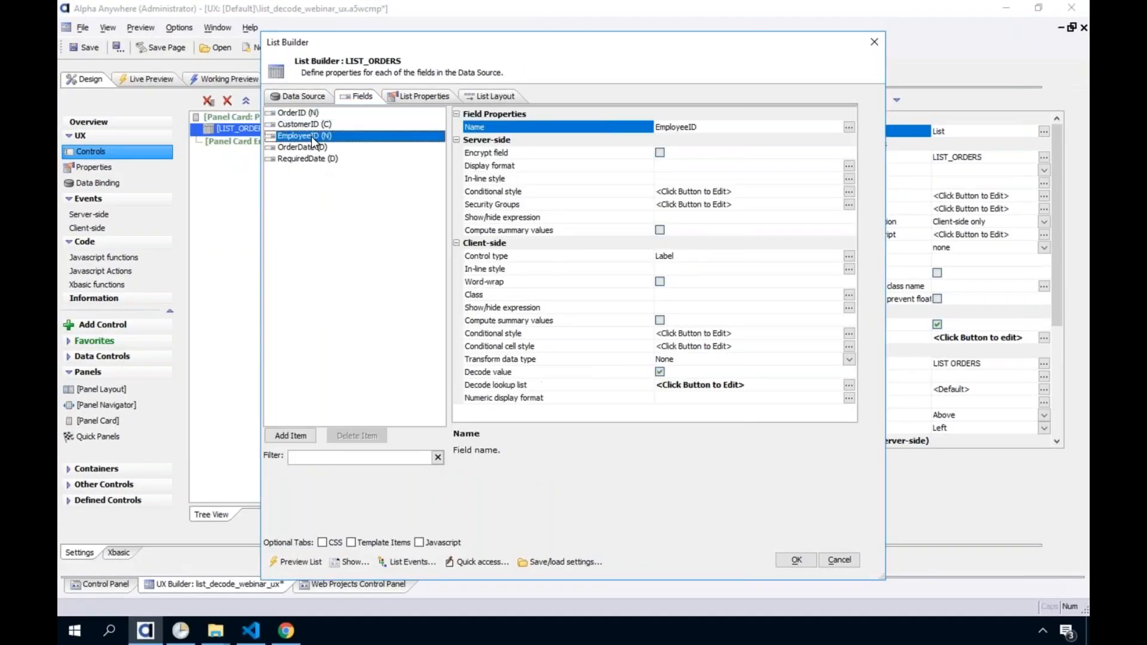
{"action": "double_click", "coordinate": [570, 383]}
{"action": "left_click", "coordinate": [493, 293]}
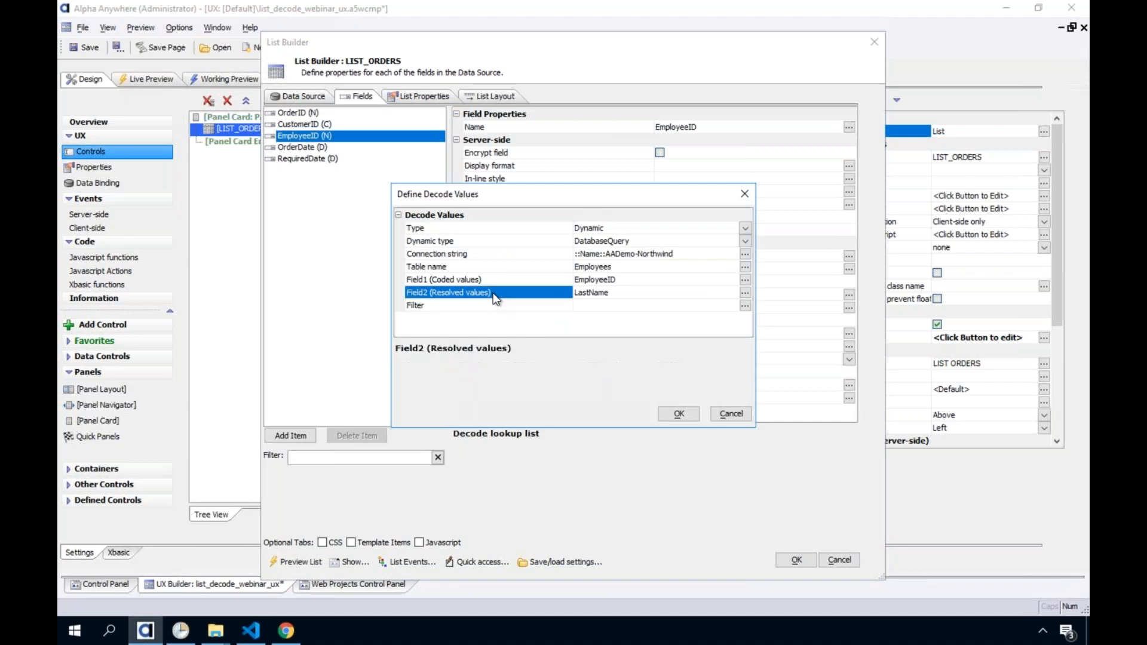
Step: Set the resolved values of EmployeeID's decode lookup to concat(LastName,'-',ID) and preview the orders list
{"action": "double_click", "coordinate": [493, 293]}
{"action": "key", "text": "Return"}
{"action": "left_click", "coordinate": [576, 293]}
{"action": "type", "text": "concat(LastName,'-',ID)"}
{"action": "left_click", "coordinate": [603, 304]}
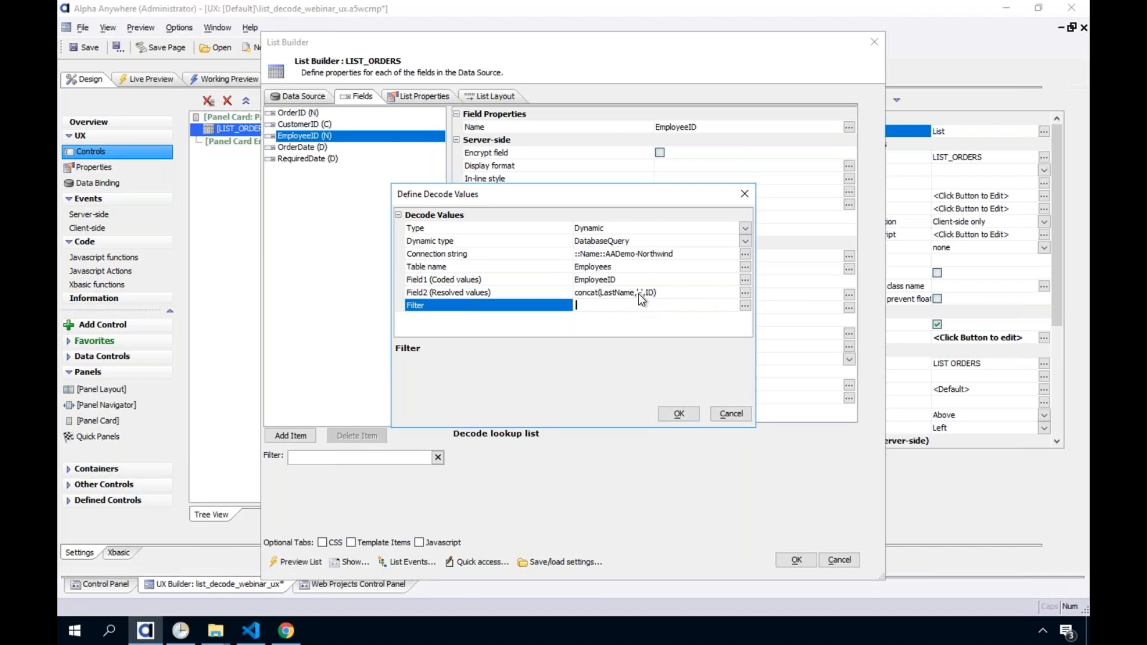
{"action": "left_click", "coordinate": [679, 413]}
{"action": "left_click", "coordinate": [787, 562]}
{"action": "left_click", "coordinate": [245, 79]}
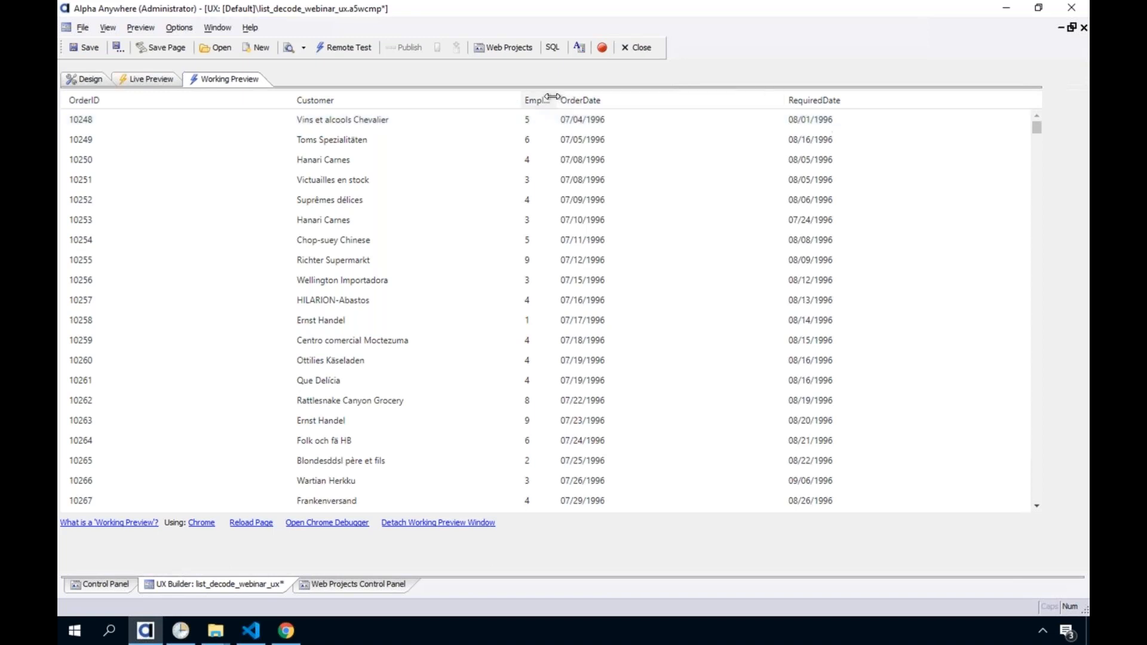
Step: Reopen the decode lookup of the EmployeeID field in LIST_ORDERS and open the field choices for the resolved values
{"action": "left_click", "coordinate": [86, 81]}
{"action": "double_click", "coordinate": [342, 130]}
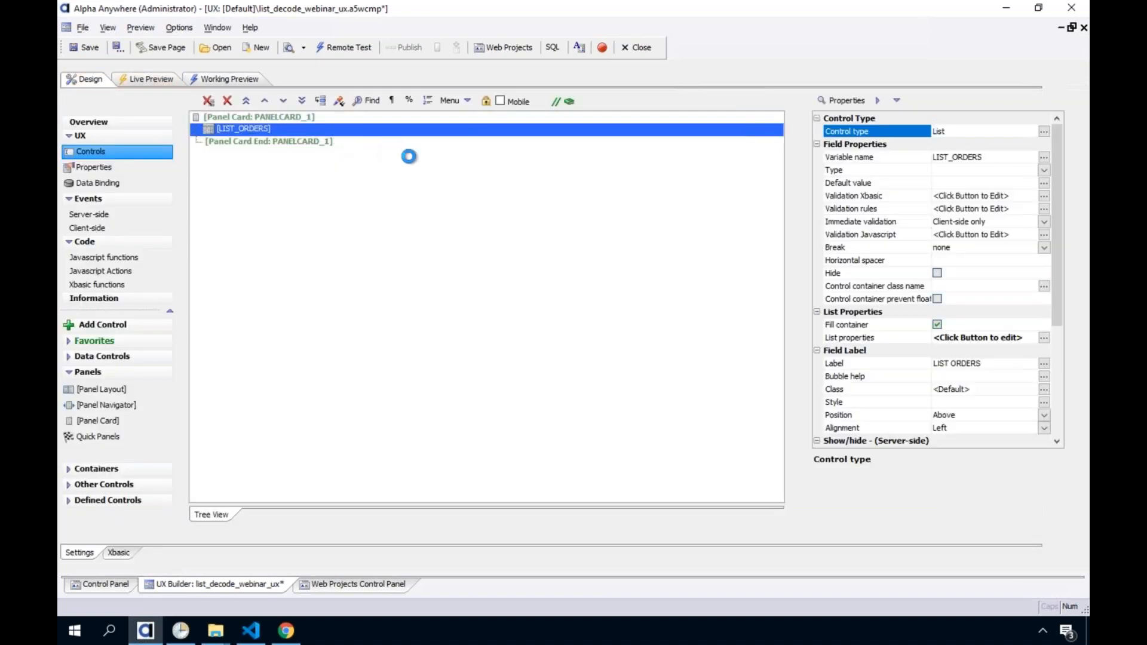
{"action": "left_click", "coordinate": [361, 97]}
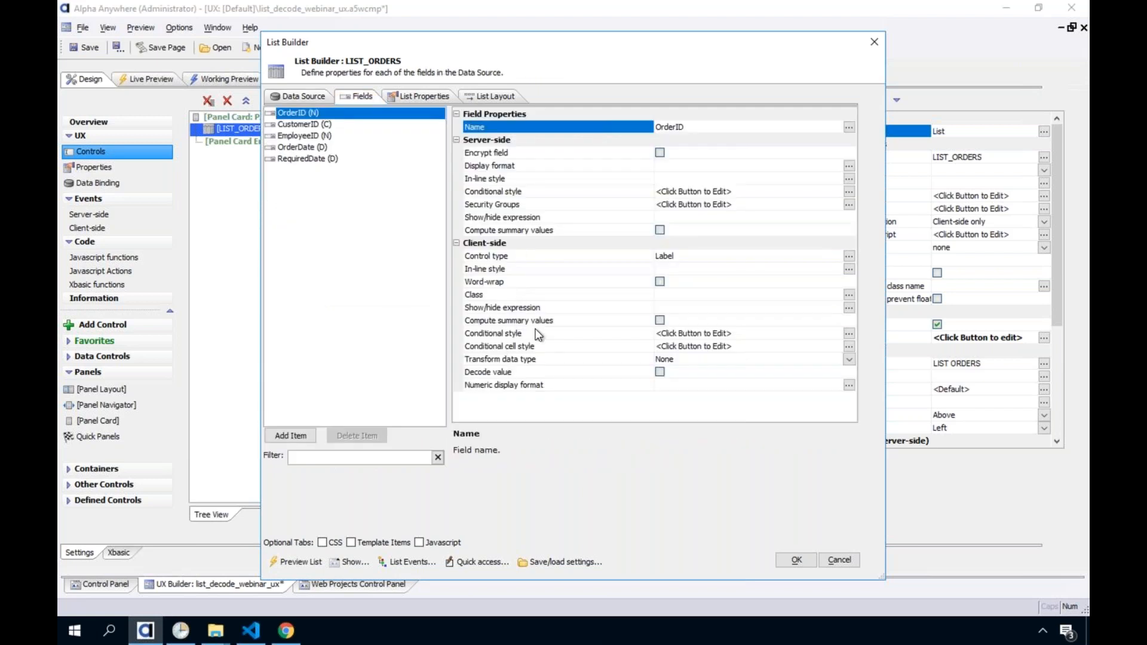
{"action": "left_click", "coordinate": [328, 138]}
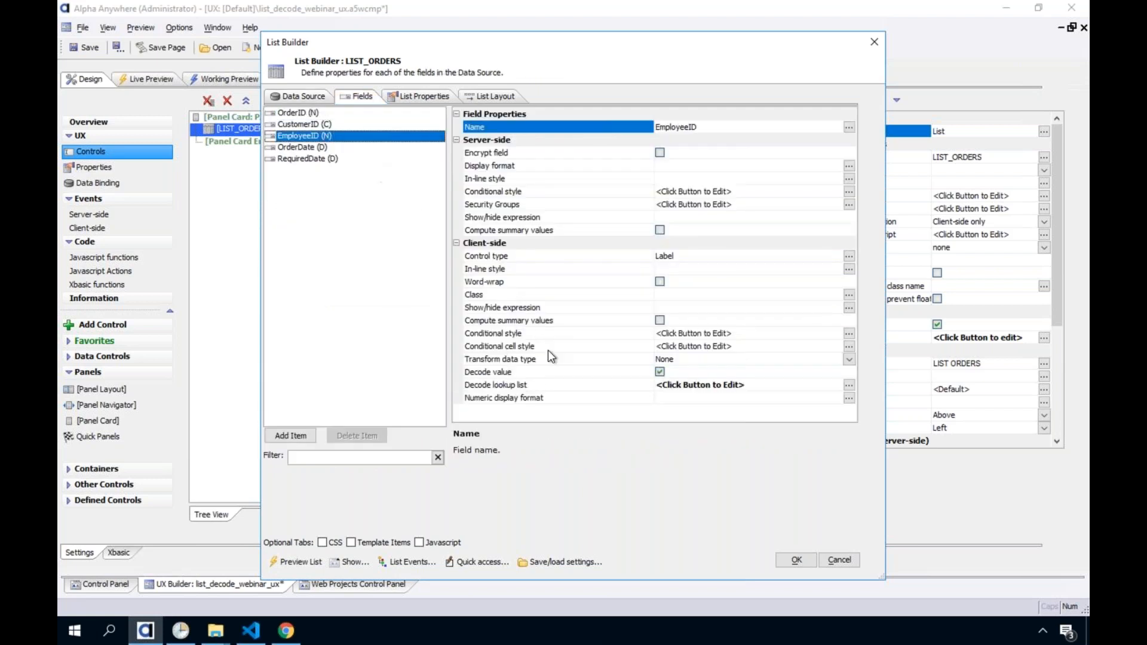
{"action": "double_click", "coordinate": [560, 386]}
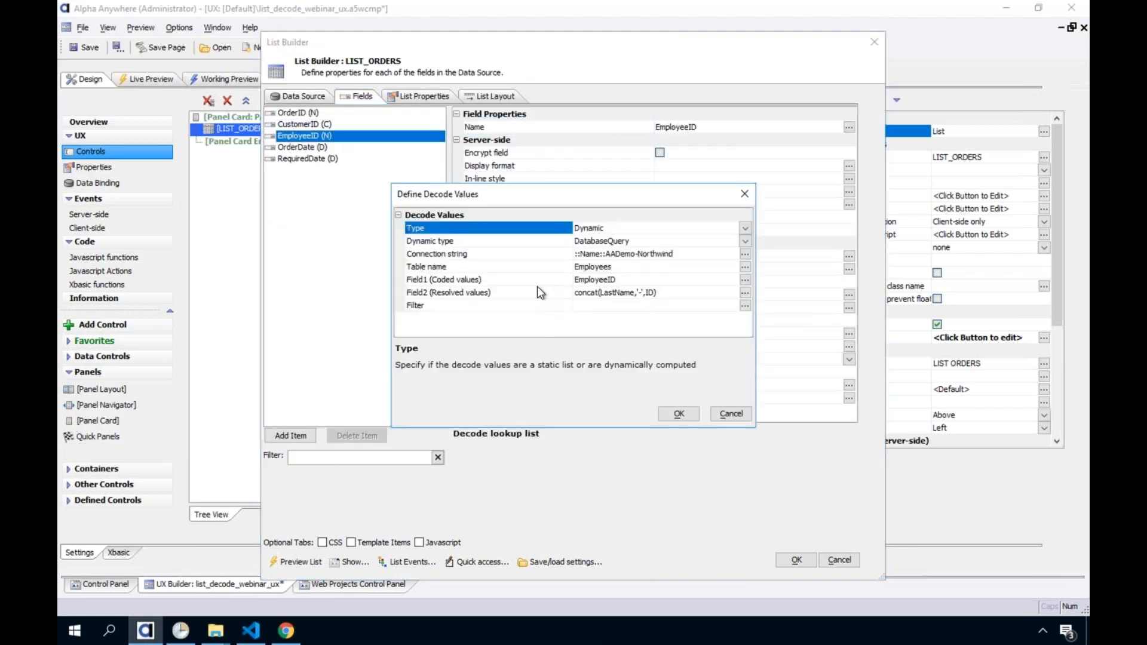
{"action": "double_click", "coordinate": [537, 292]}
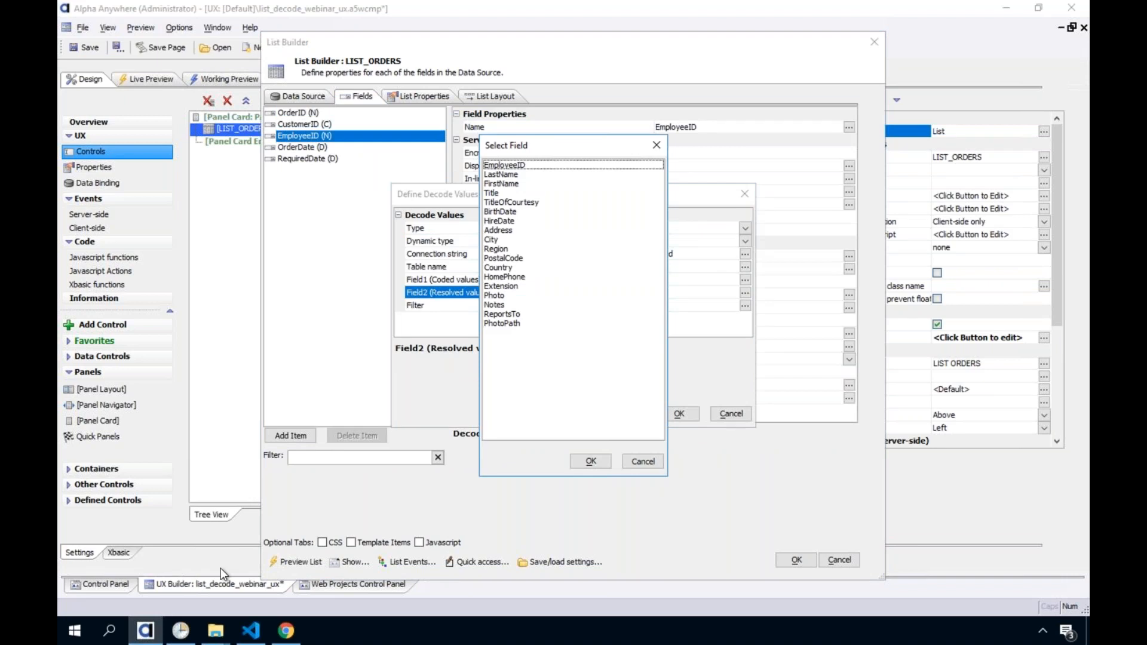
Step: Search the web in Chrome for "sqlite concat fields" and read the SQLite Concat tutorial on the concatenation syntax
{"action": "left_click", "coordinate": [286, 630]}
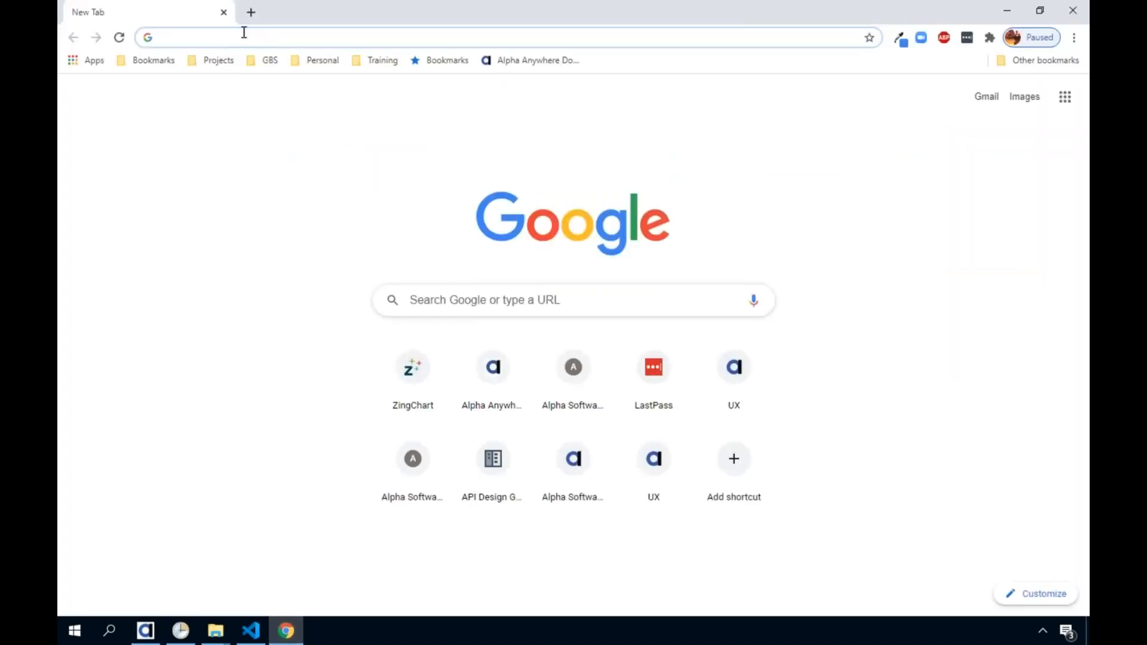
{"action": "type", "text": "sqllit"}
{"action": "key", "text": "BackSpace"}
{"action": "key", "text": "BackSpace"}
{"action": "key", "text": "BackSpace"}
{"action": "type", "text": "ite concat fields"}
{"action": "key", "text": "Return"}
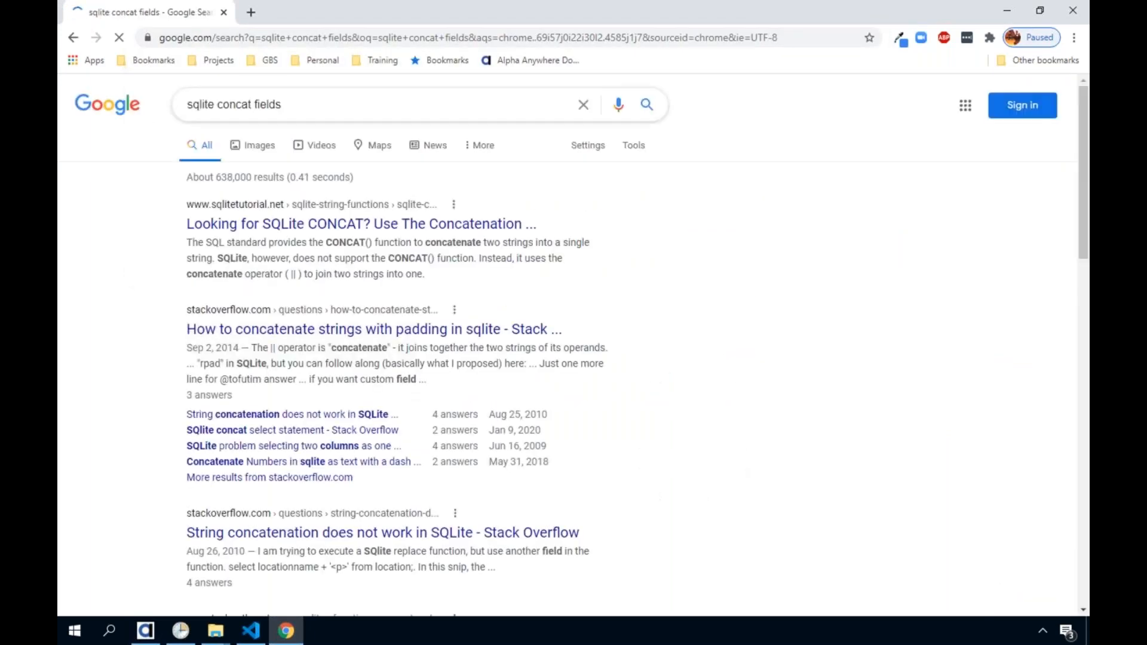
{"action": "left_click", "coordinate": [290, 226]}
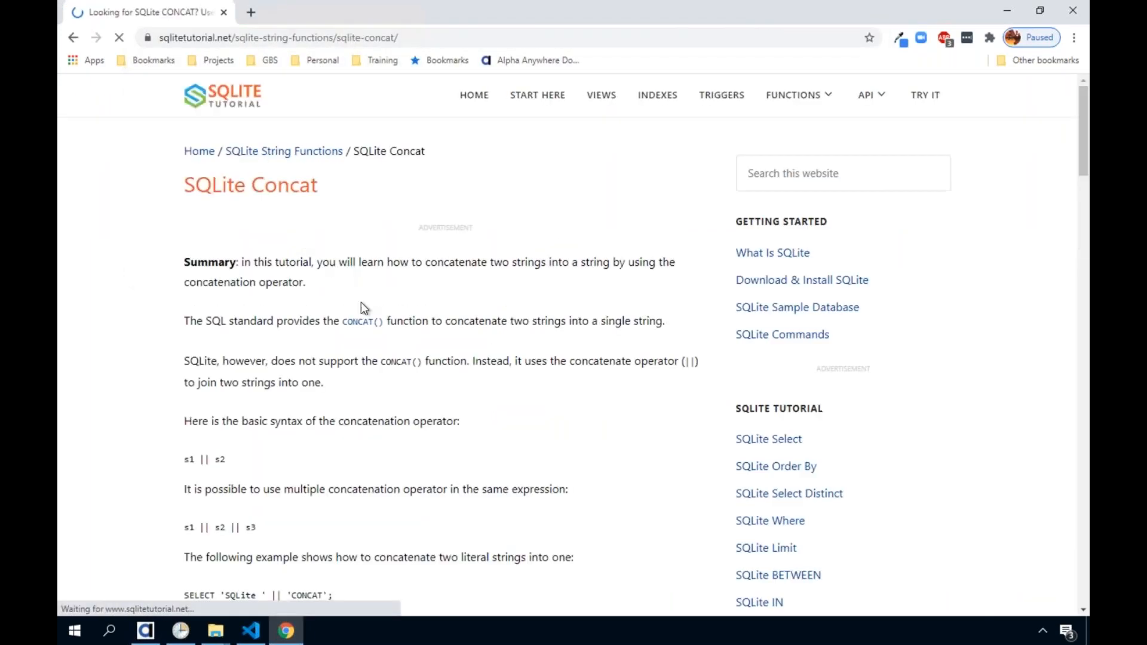
{"action": "scroll", "coordinate": [289, 359], "scroll_direction": "down", "scroll_amount": 1}
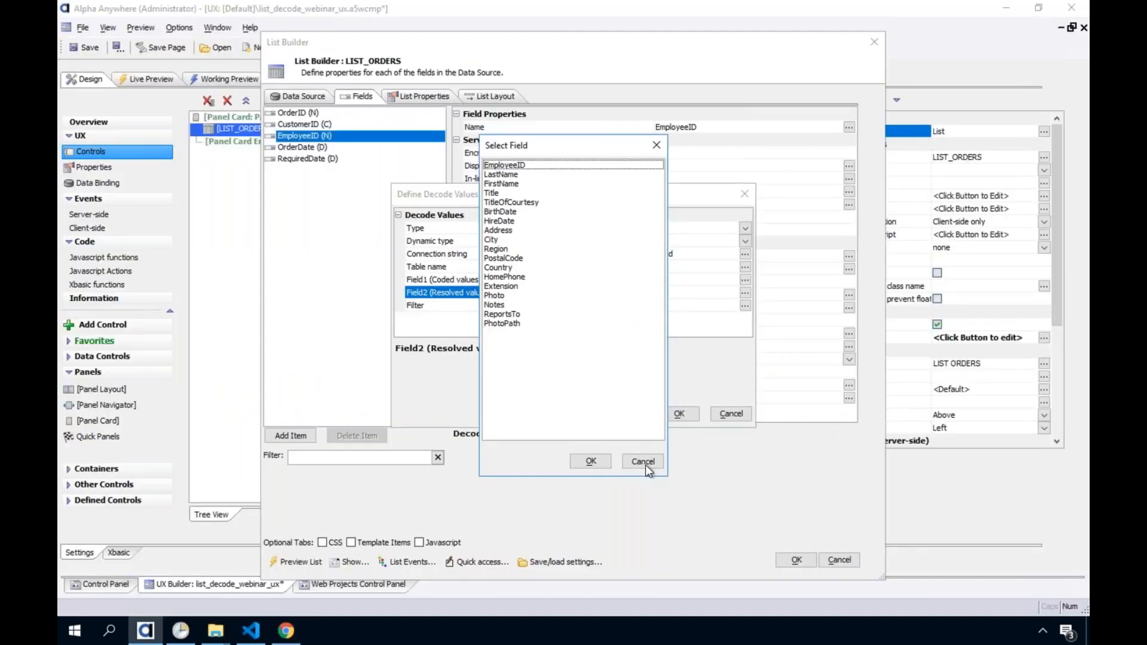
Step: Back in Alpha Anywhere, set the resolved values of EmployeeID's decode lookup to LastName||ID and save the list settings
{"action": "left_click", "coordinate": [647, 464]}
{"action": "left_click", "coordinate": [595, 295]}
{"action": "type", "text": "Last"}
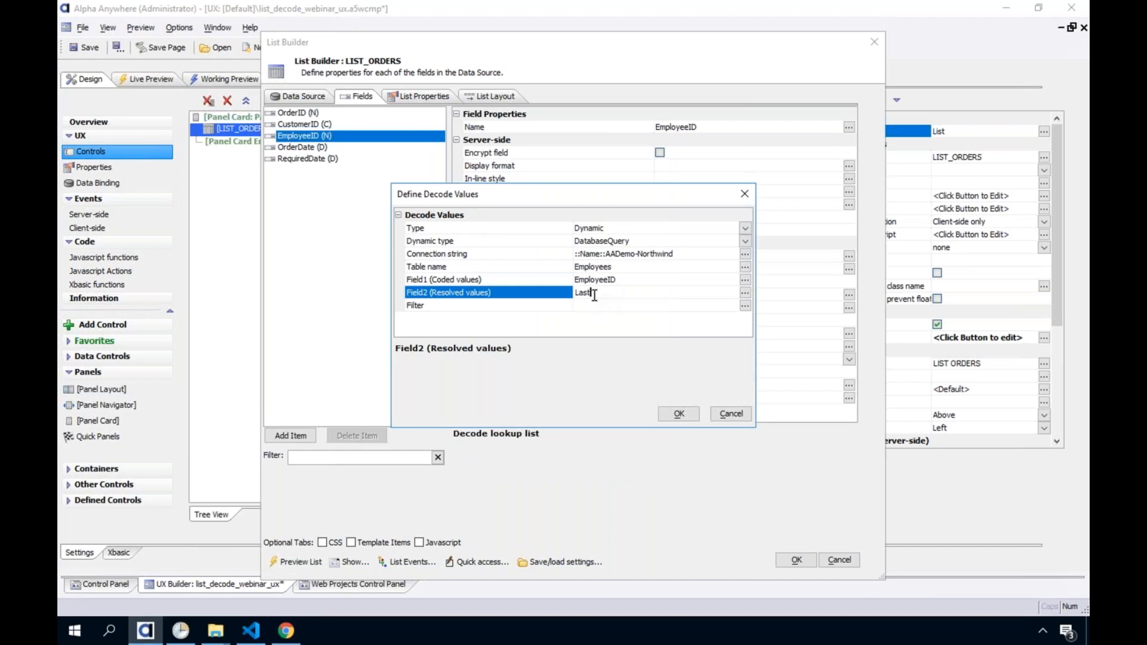
{"action": "type", "text": "Name||ID"}
{"action": "left_click", "coordinate": [687, 413]}
{"action": "left_click", "coordinate": [796, 560]}
Step: Preview the orders list and widen the Employee Name column to read its decoded values
{"action": "left_click", "coordinate": [220, 78]}
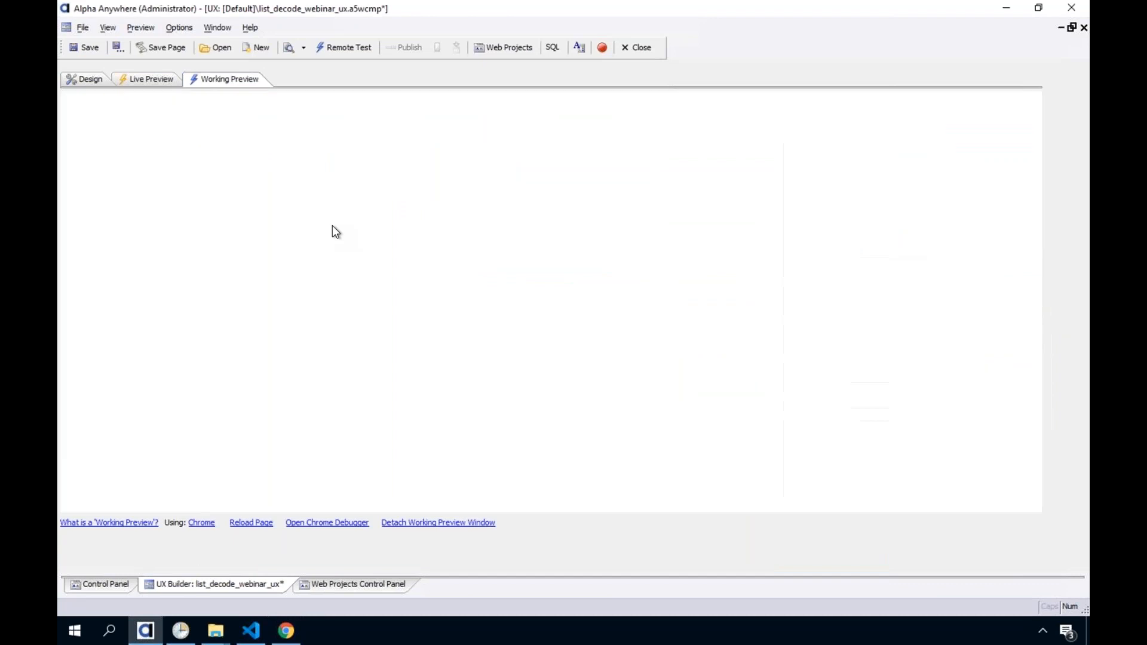
{"action": "left_click", "coordinate": [332, 224]}
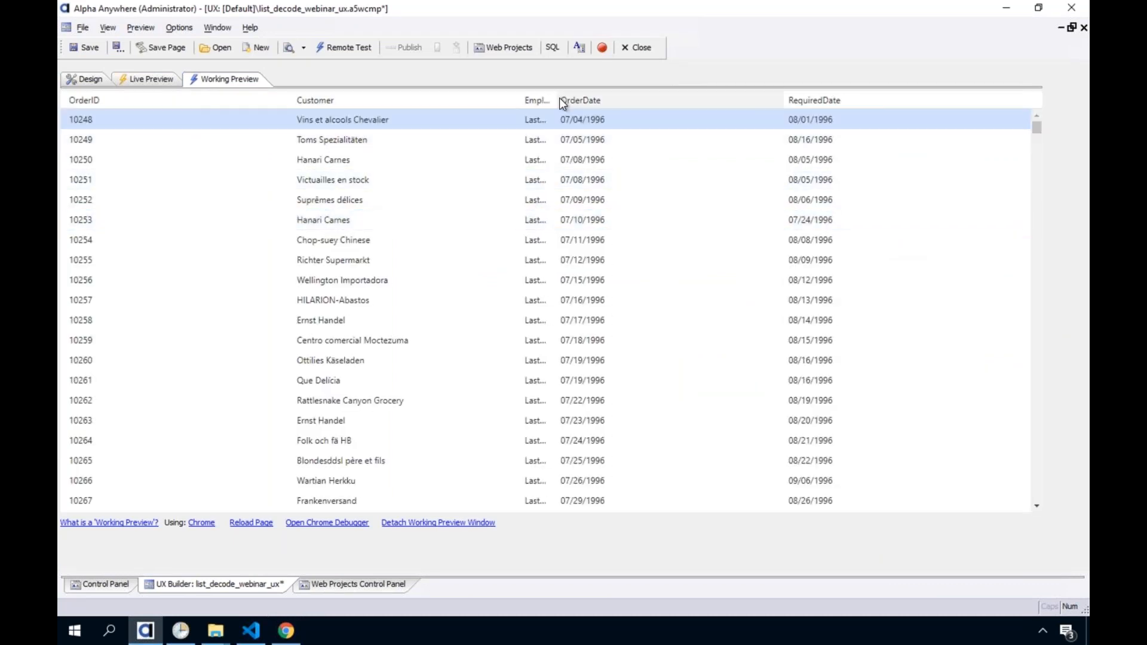
{"action": "left_click_drag", "start_coordinate": [556, 100], "coordinate": [651, 100]}
{"action": "left_click", "coordinate": [575, 121]}
Step: Set the resolved values of EmployeeID's decode lookup in LIST_ORDERS to the LastName field and accept the list settings
{"action": "left_click", "coordinate": [81, 77]}
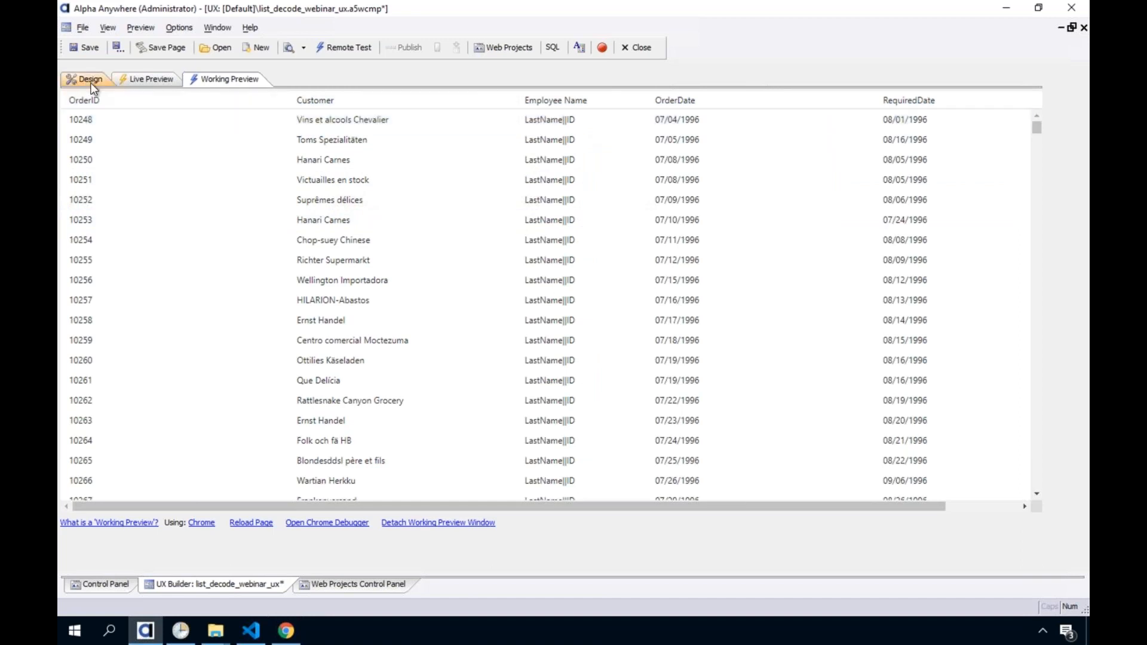
{"action": "double_click", "coordinate": [292, 130]}
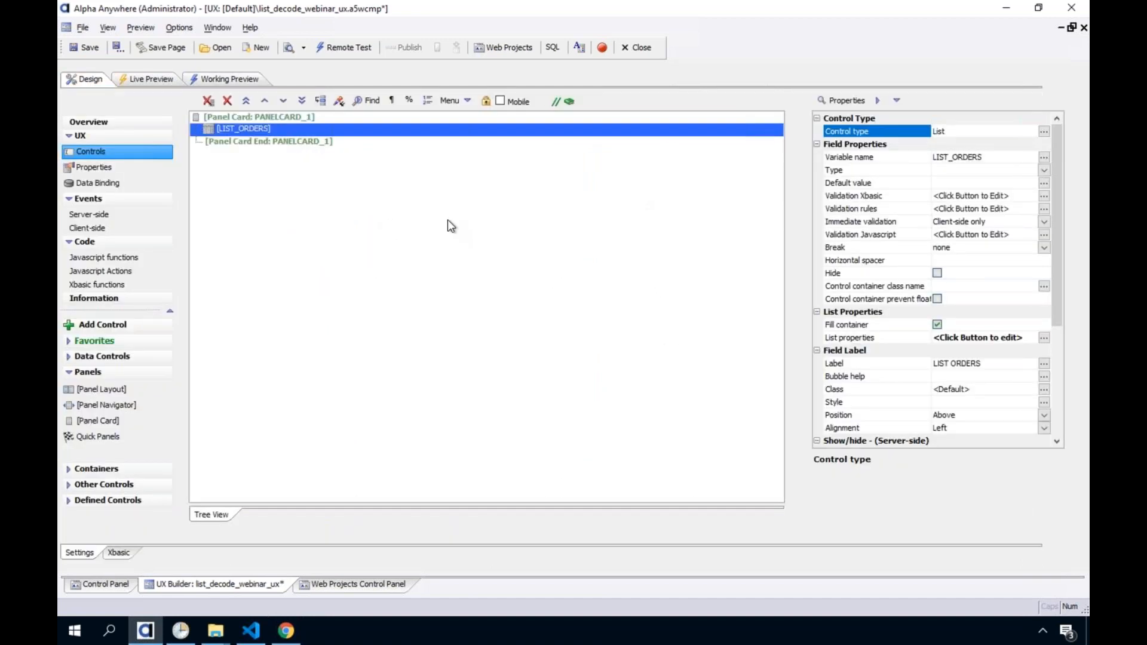
{"action": "left_click", "coordinate": [359, 97]}
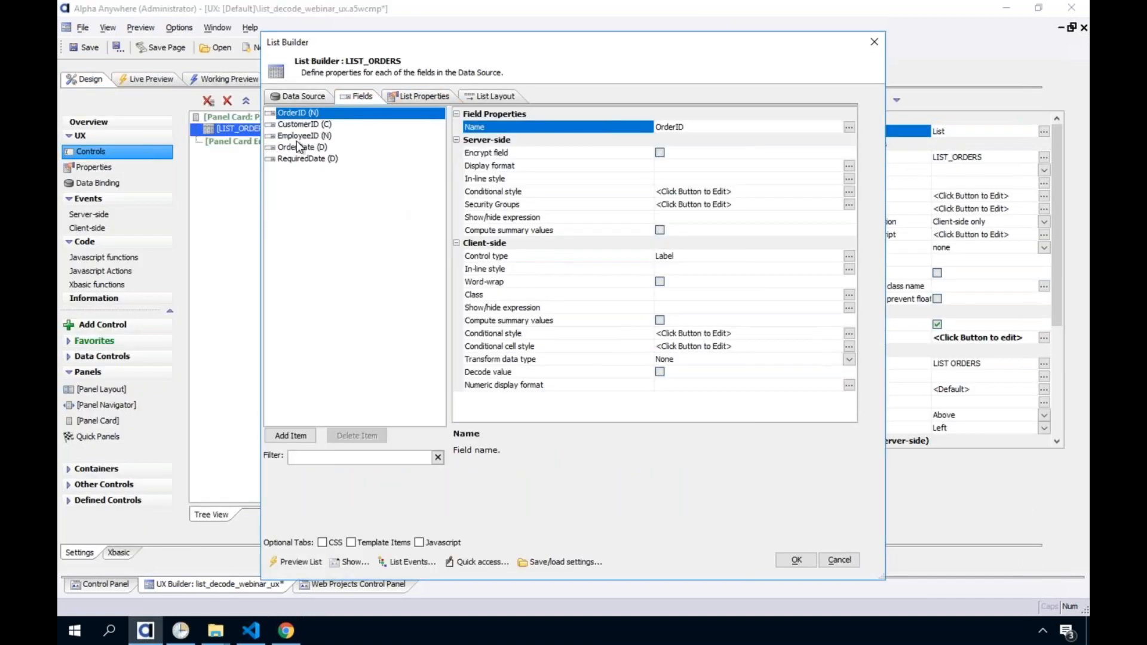
{"action": "left_click", "coordinate": [303, 145]}
{"action": "left_click", "coordinate": [304, 138]}
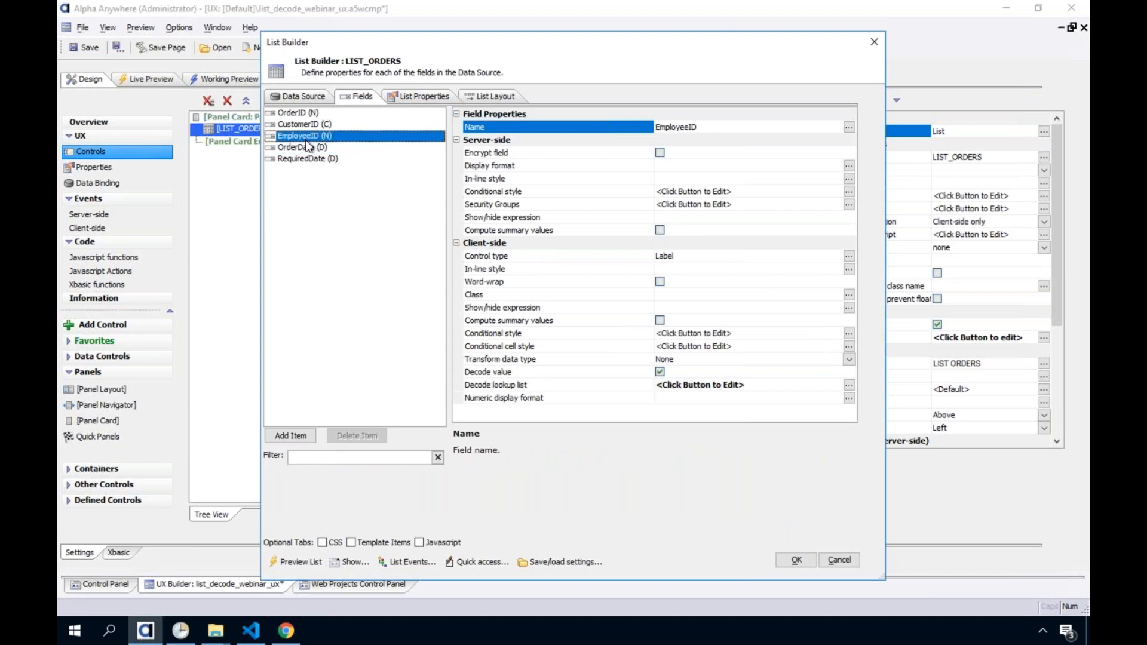
{"action": "double_click", "coordinate": [521, 383]}
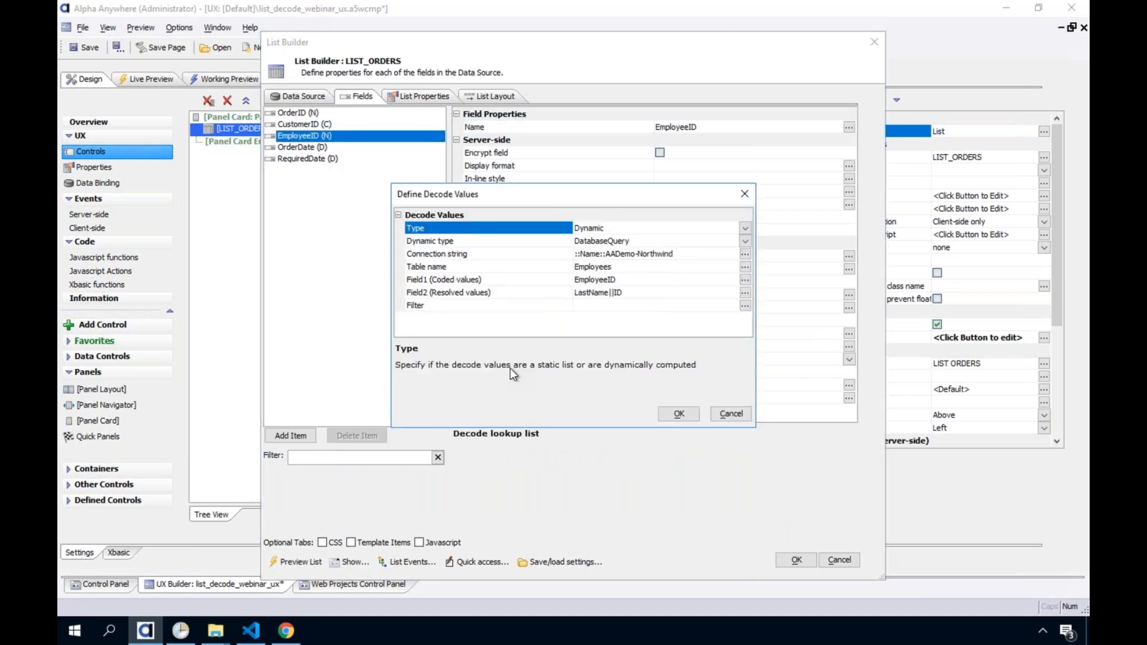
{"action": "double_click", "coordinate": [552, 292]}
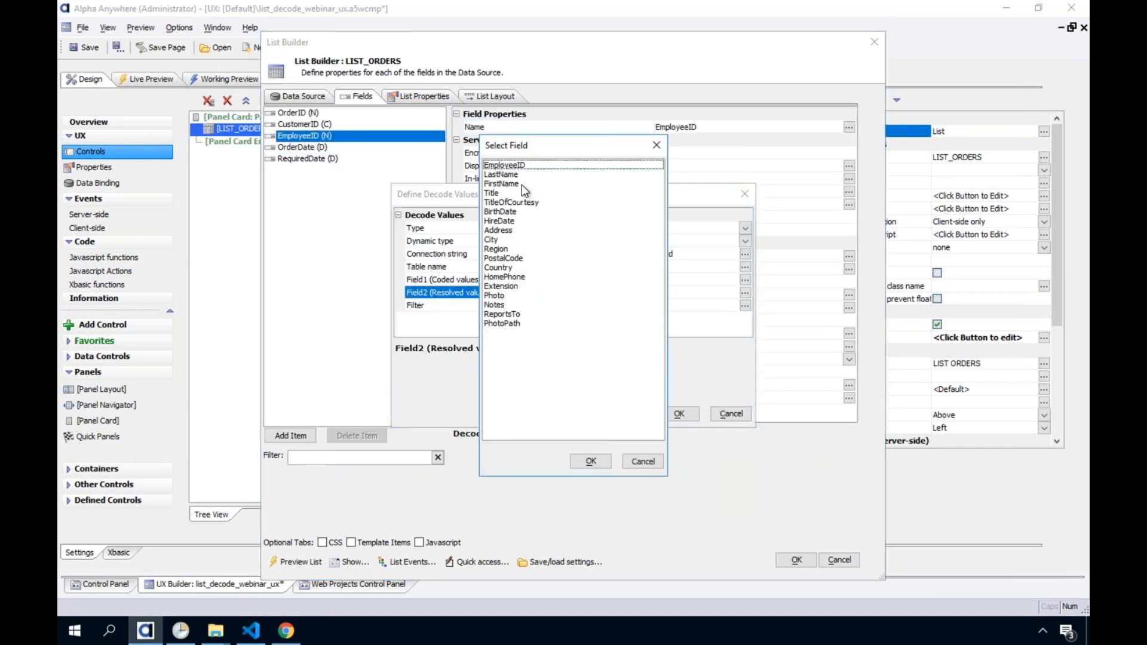
{"action": "double_click", "coordinate": [499, 175]}
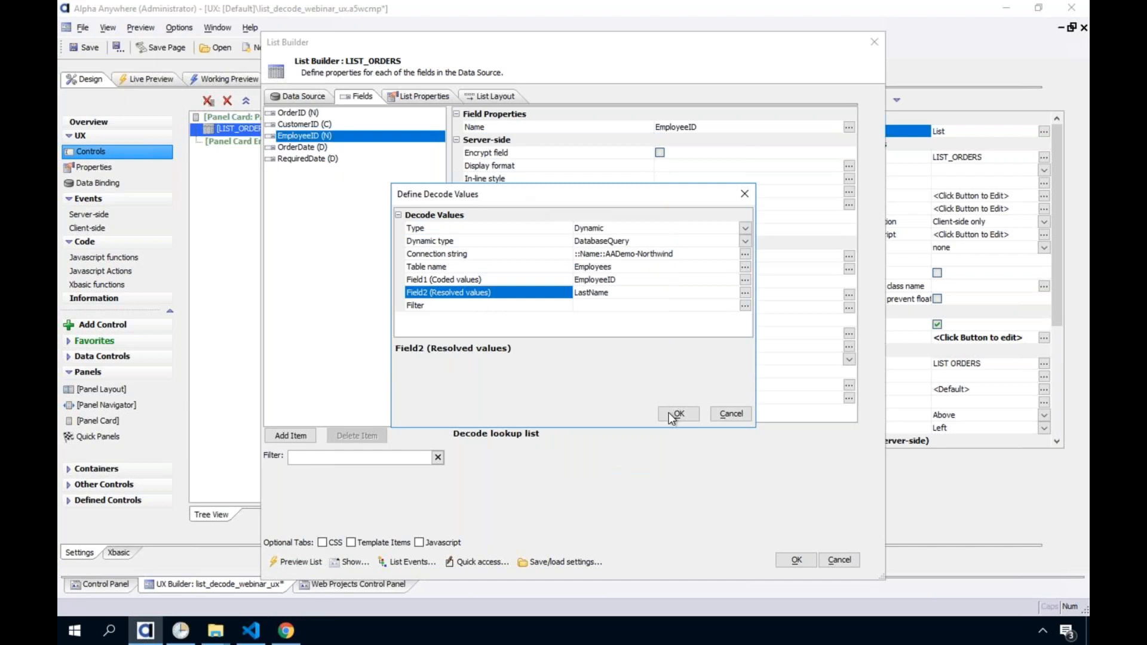
{"action": "left_click", "coordinate": [796, 560]}
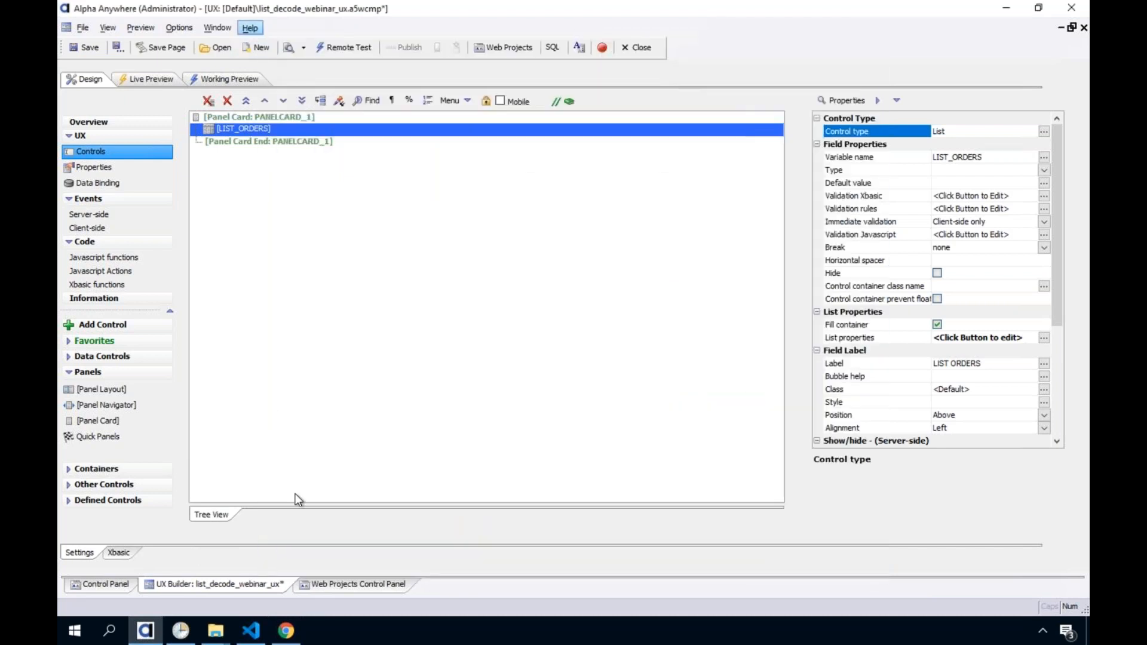
Step: Open the instructions for sending an enhancement request, read them and accept the dialog
{"action": "left_click", "coordinate": [250, 31]}
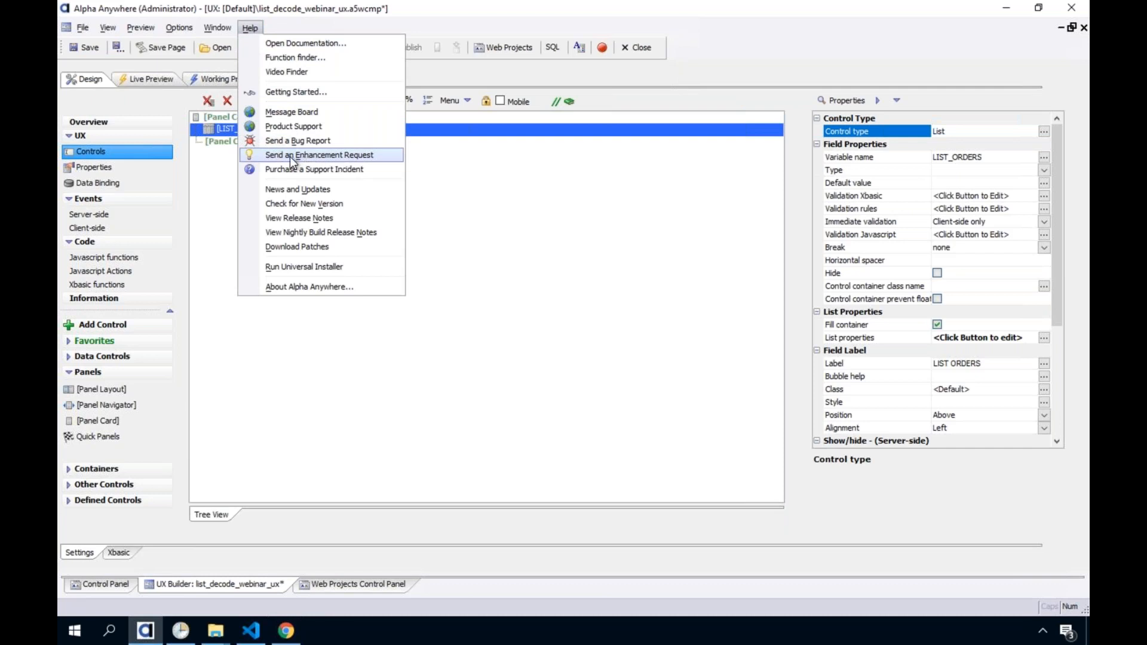
{"action": "left_click", "coordinate": [334, 157]}
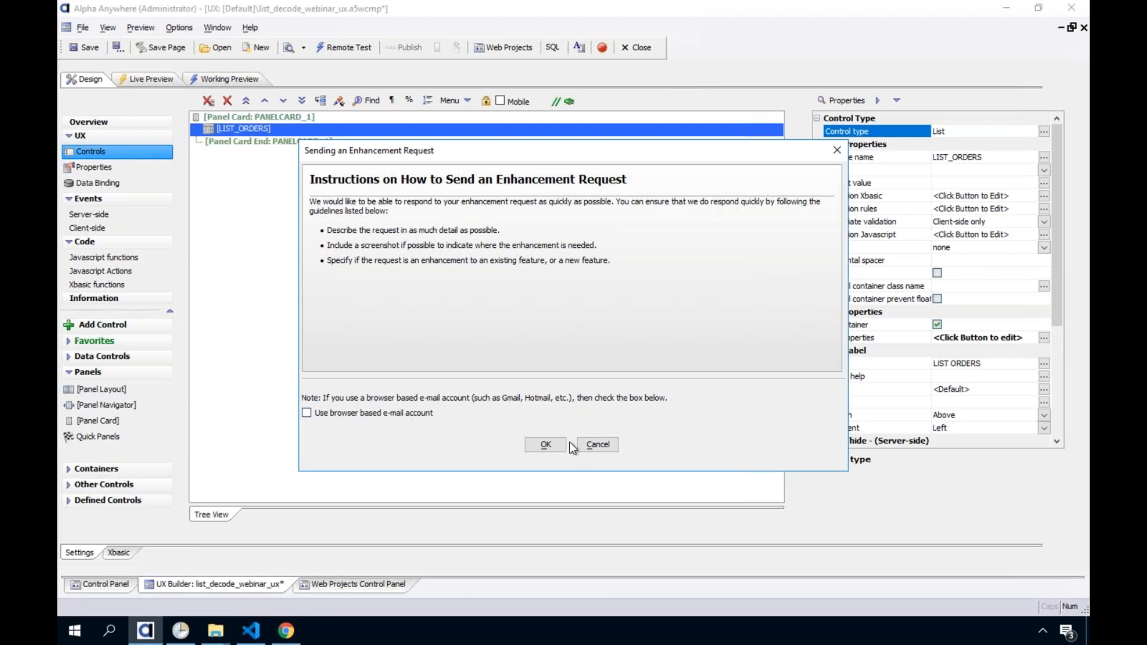
{"action": "left_click", "coordinate": [540, 445]}
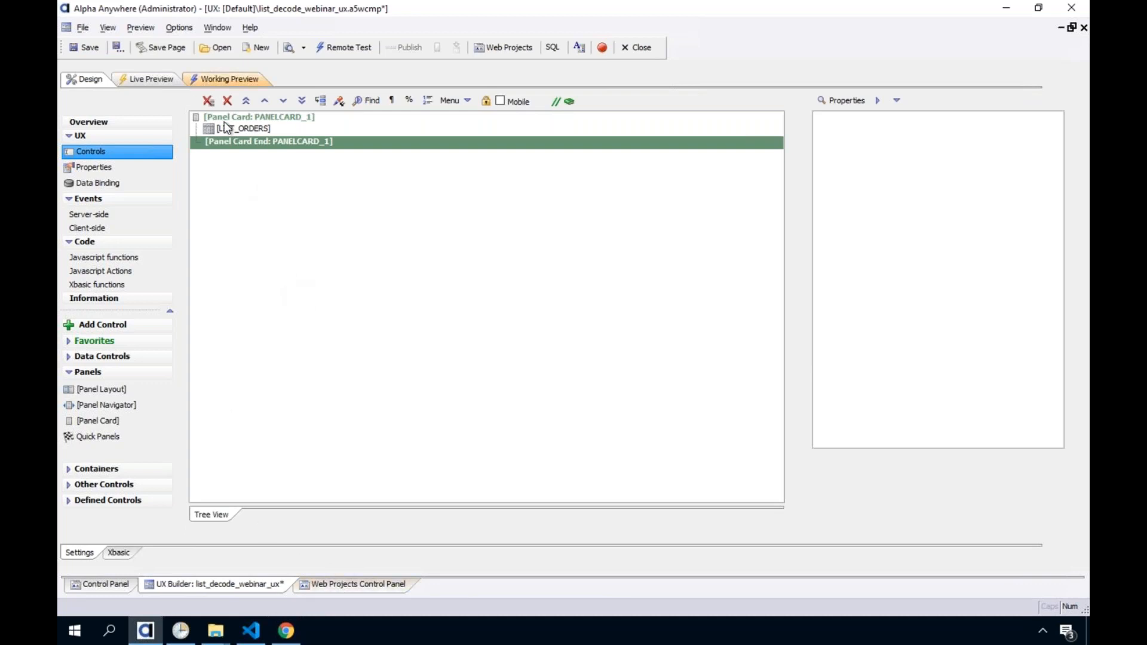
Step: Start creating a new report among the project reports in the Web Projects Control Panel
{"action": "left_click", "coordinate": [351, 583]}
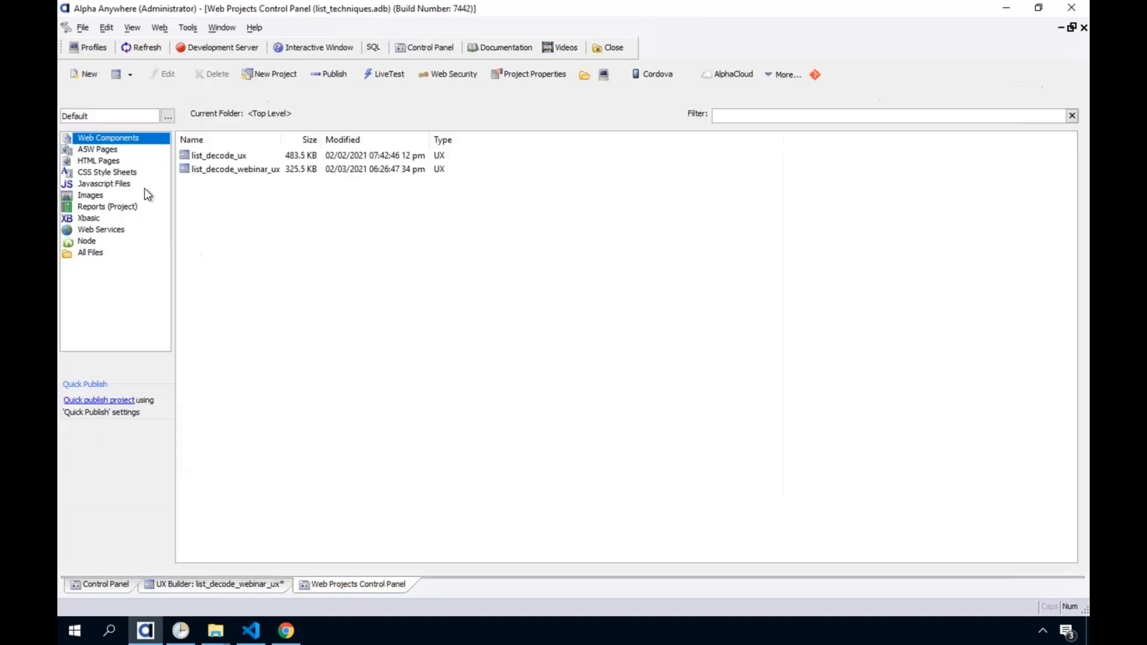
{"action": "left_click", "coordinate": [105, 197]}
{"action": "left_click", "coordinate": [106, 206]}
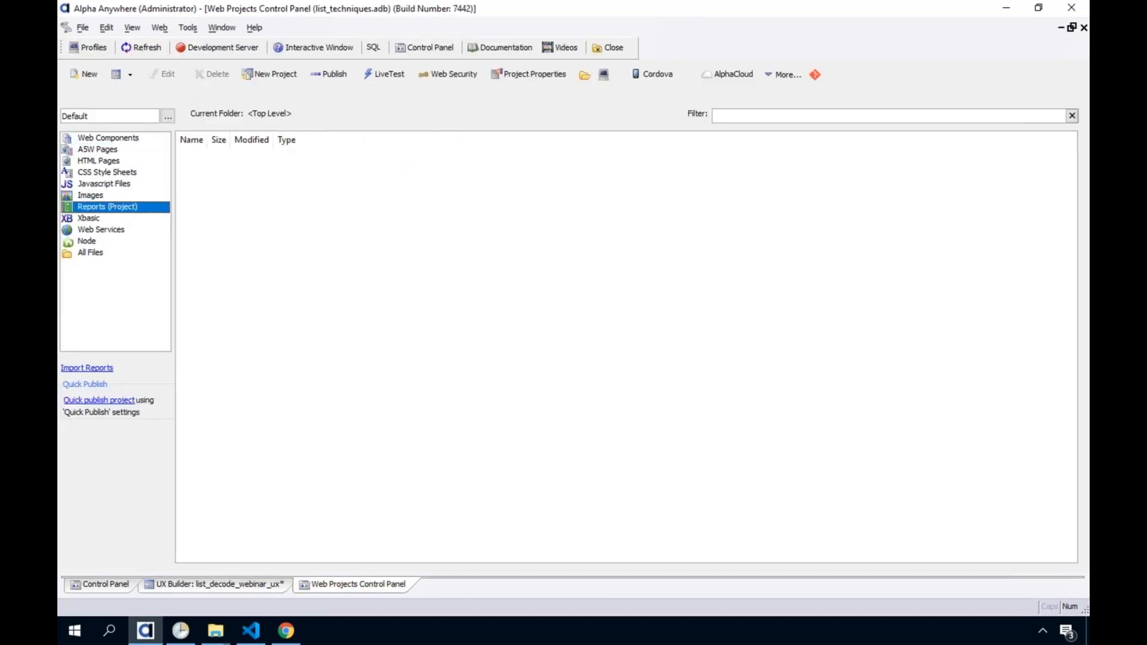
{"action": "left_click", "coordinate": [83, 73]}
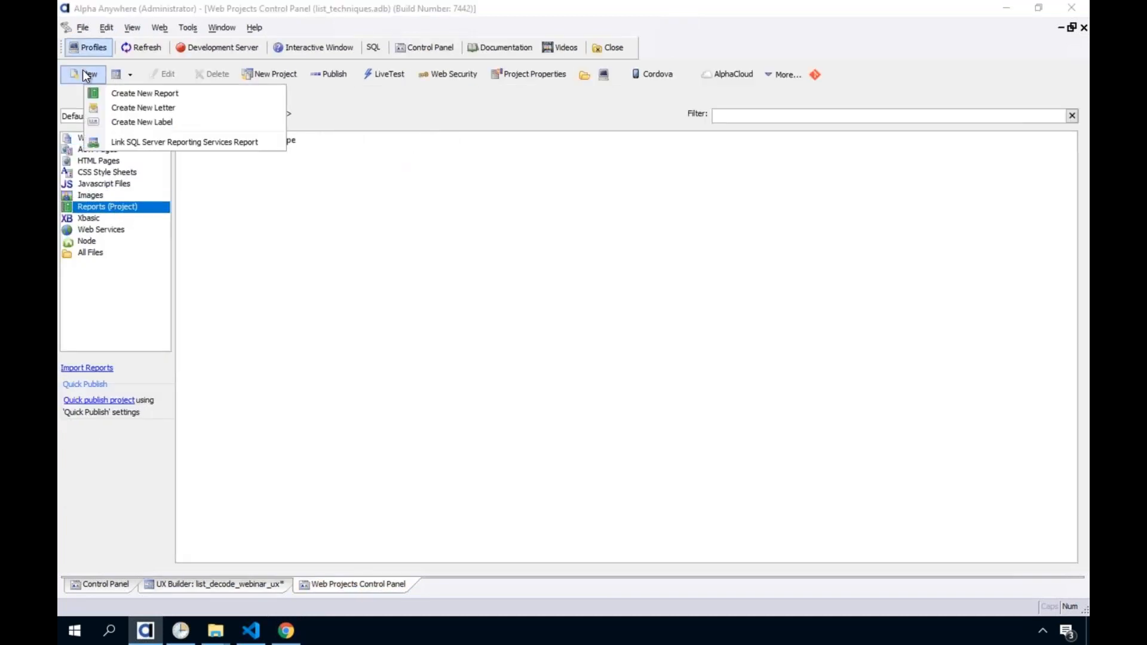
{"action": "left_click", "coordinate": [293, 208]}
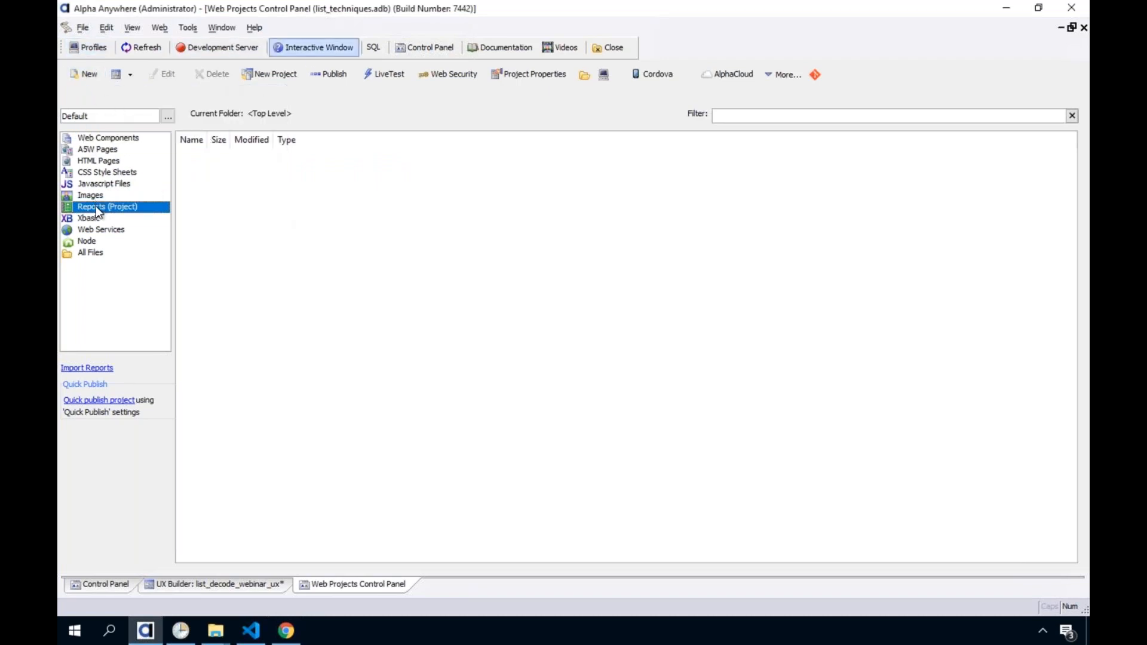
{"action": "left_click", "coordinate": [91, 77]}
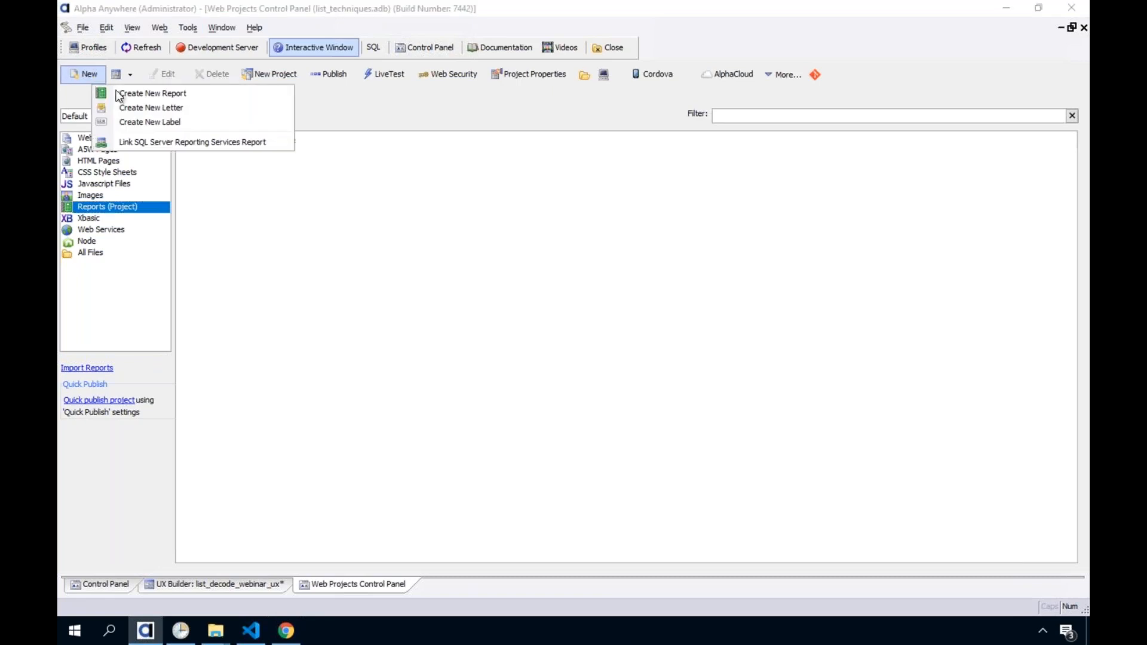
{"action": "left_click", "coordinate": [129, 96]}
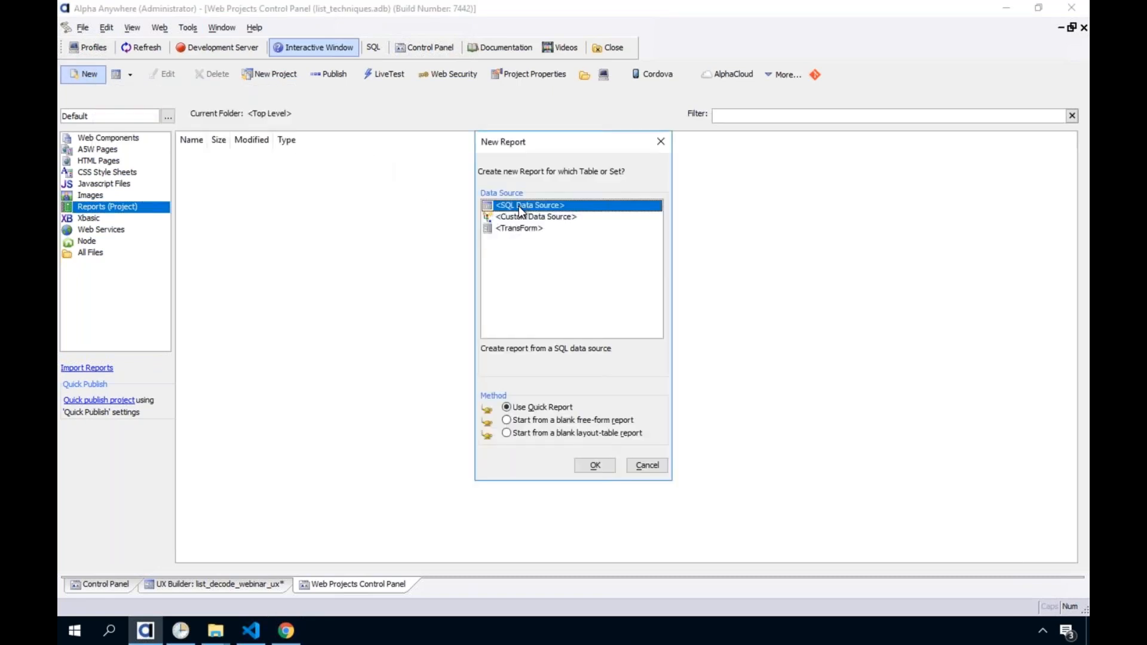
Step: Base the report on a SQL Data Source using Quick Report and choose the AADemo-Northwind named connection
{"action": "left_click", "coordinate": [531, 217]}
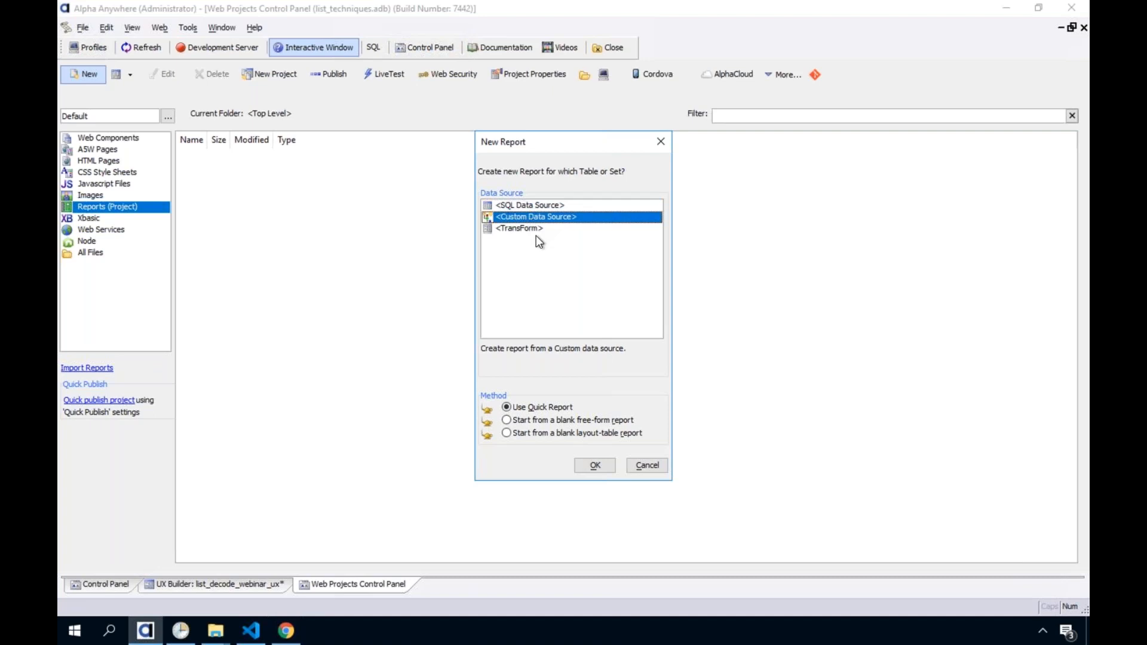
{"action": "left_click", "coordinate": [534, 229]}
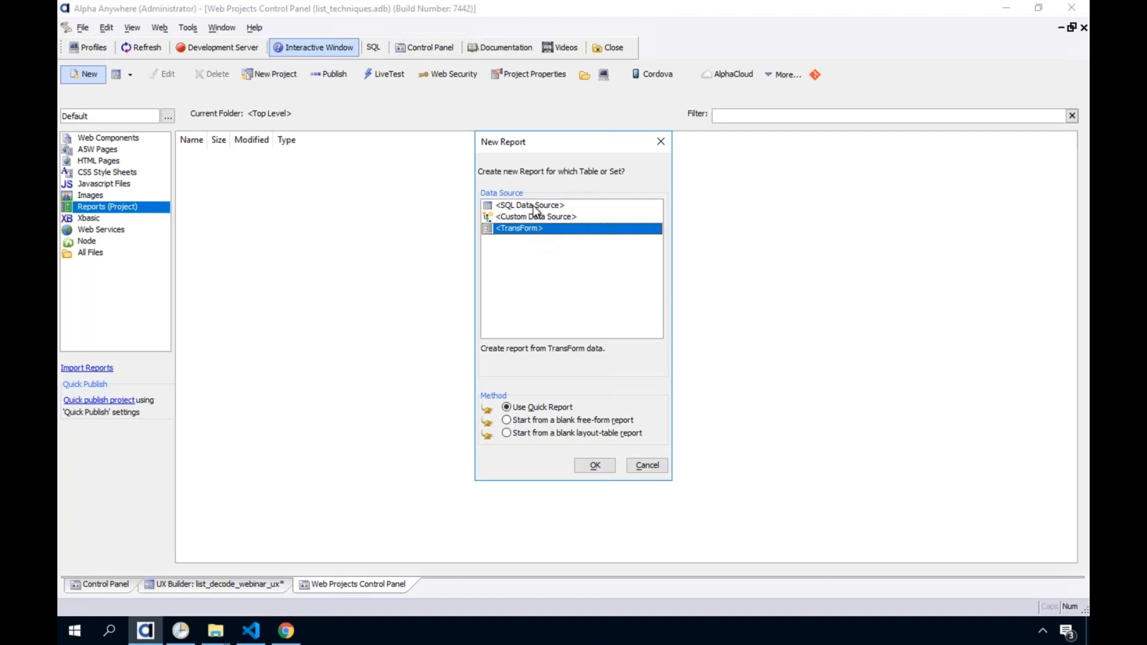
{"action": "left_click", "coordinate": [533, 206]}
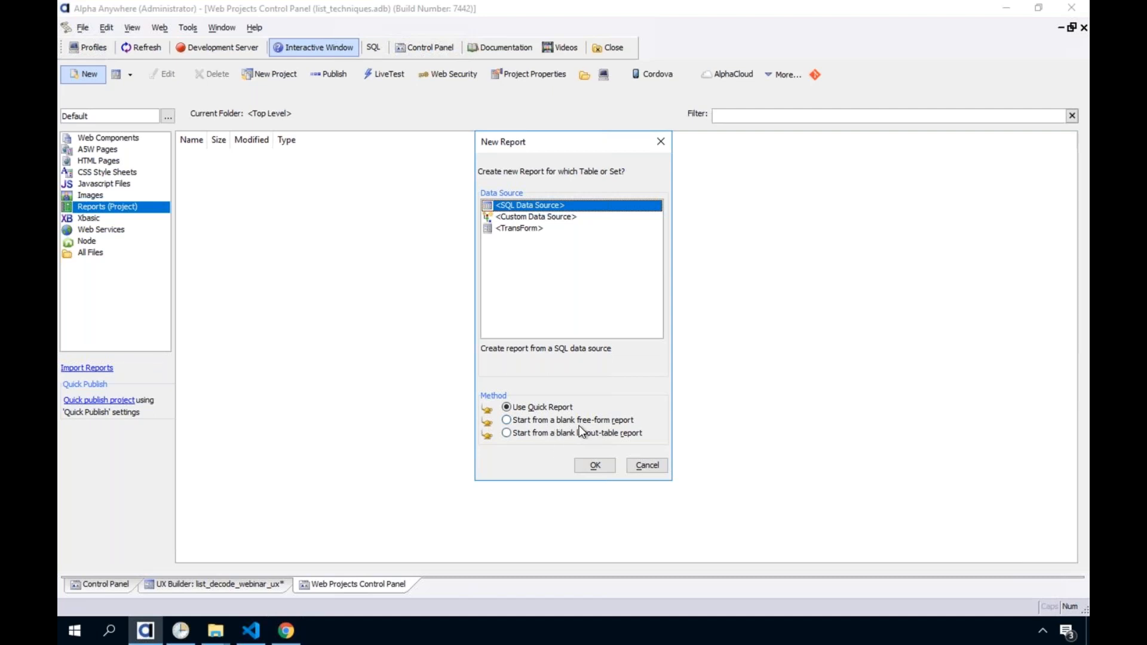
{"action": "left_click", "coordinate": [585, 466]}
{"action": "left_click", "coordinate": [512, 269]}
{"action": "left_click", "coordinate": [508, 277]}
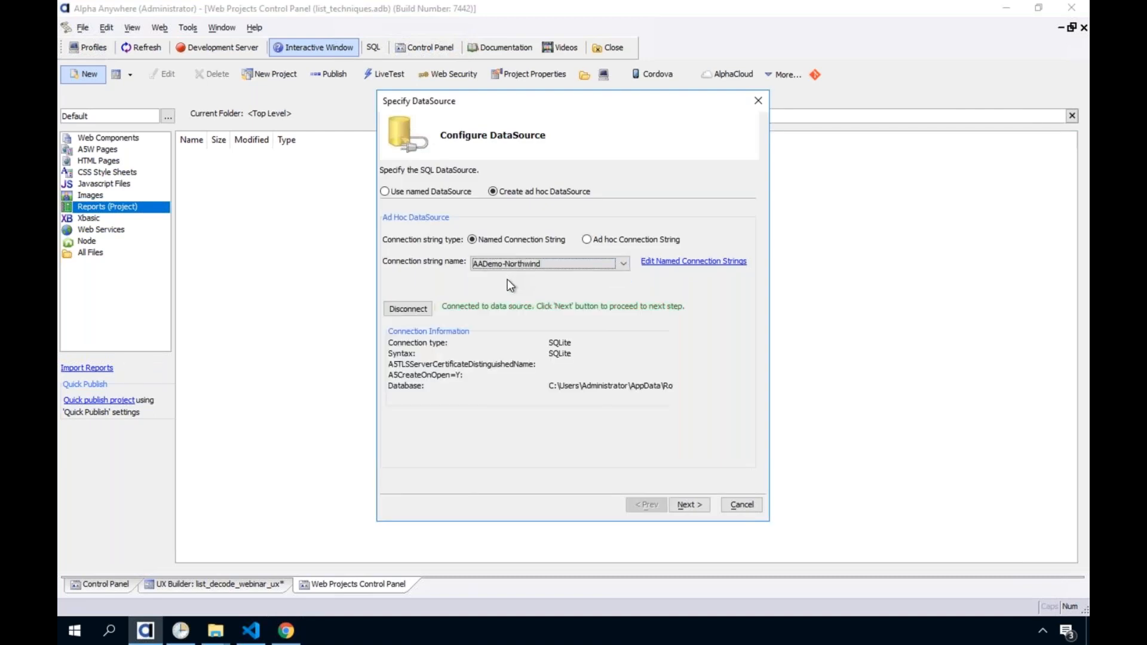
Step: Define the report's data source as all columns of the Order Details table and finish the data source setup
{"action": "left_click", "coordinate": [683, 501]}
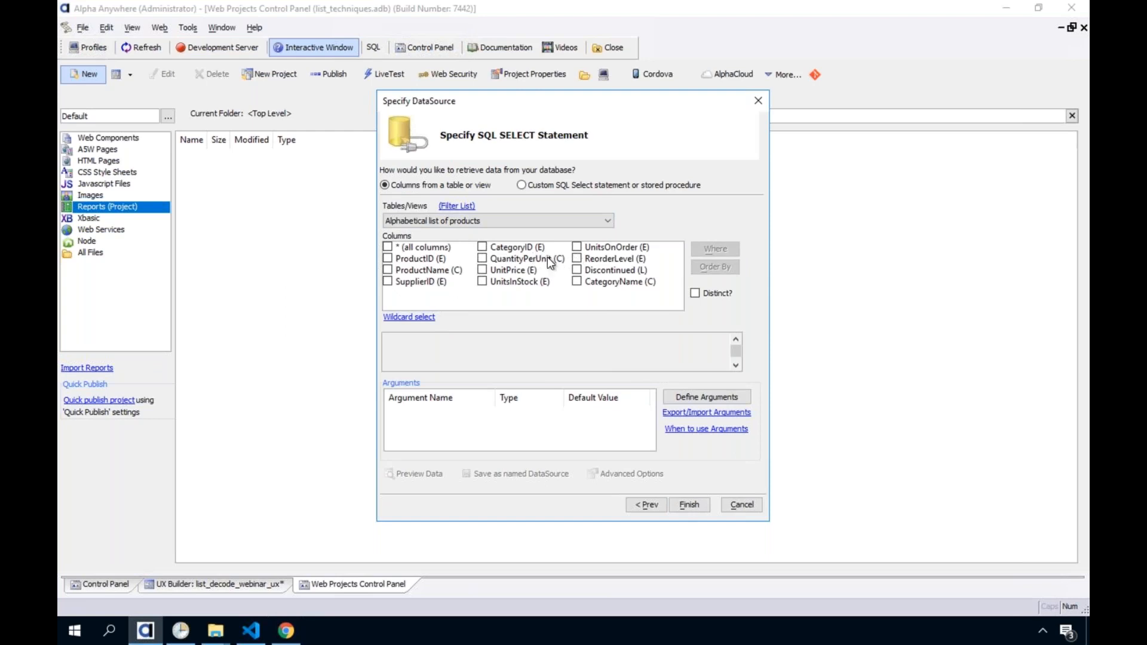
{"action": "left_click", "coordinate": [425, 222]}
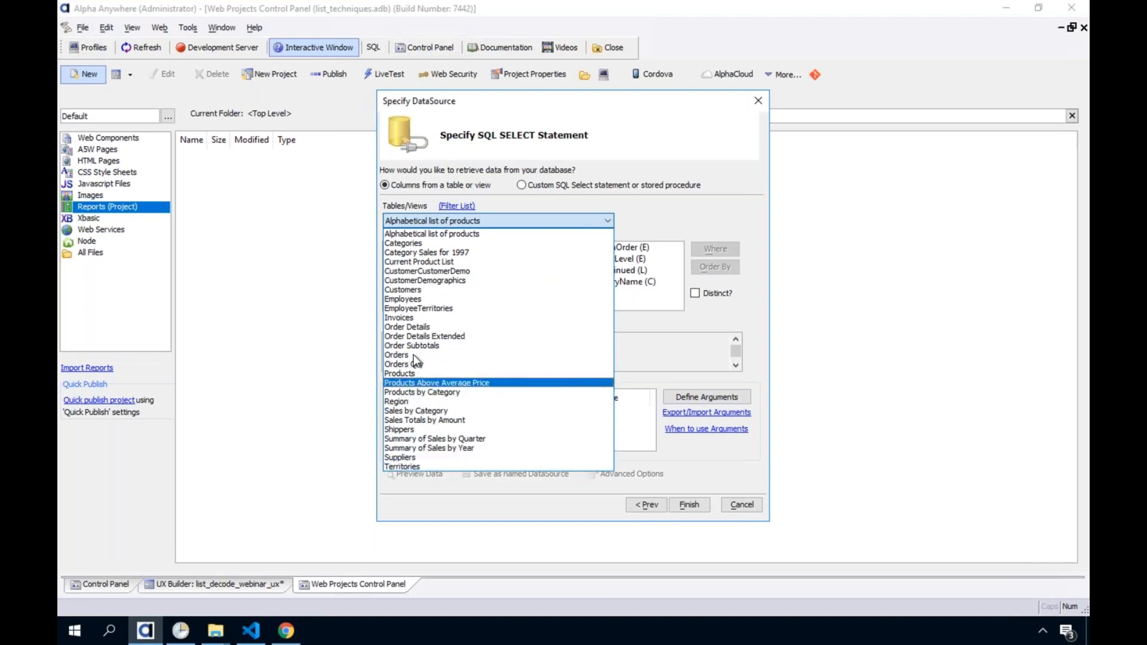
{"action": "left_click", "coordinate": [414, 328]}
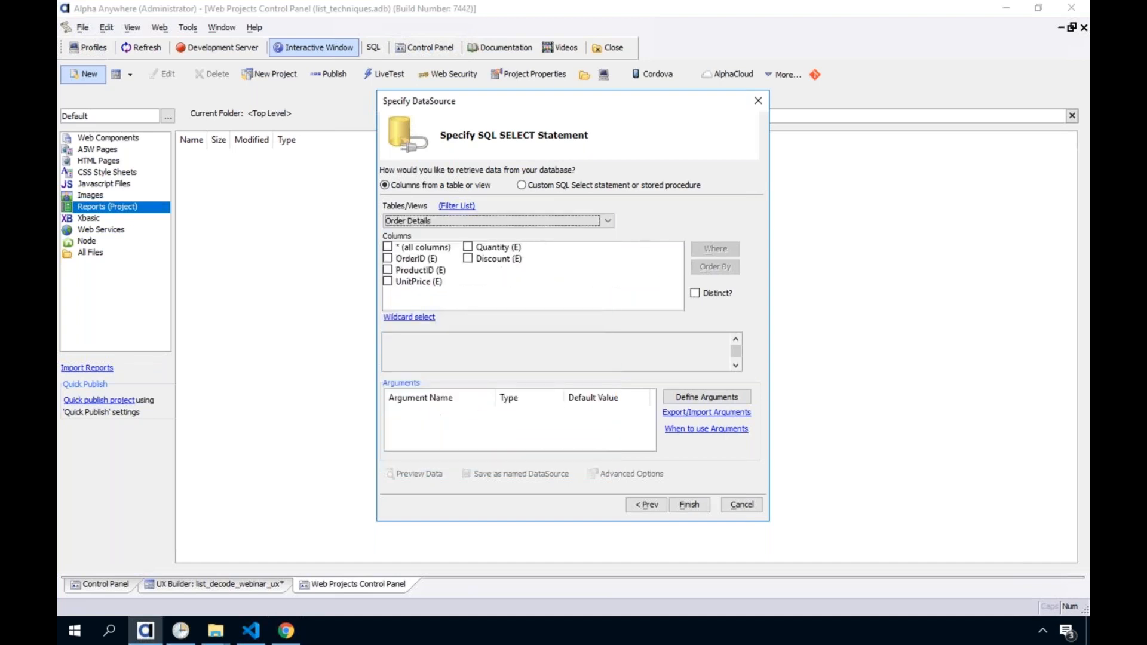
{"action": "left_click", "coordinate": [388, 247]}
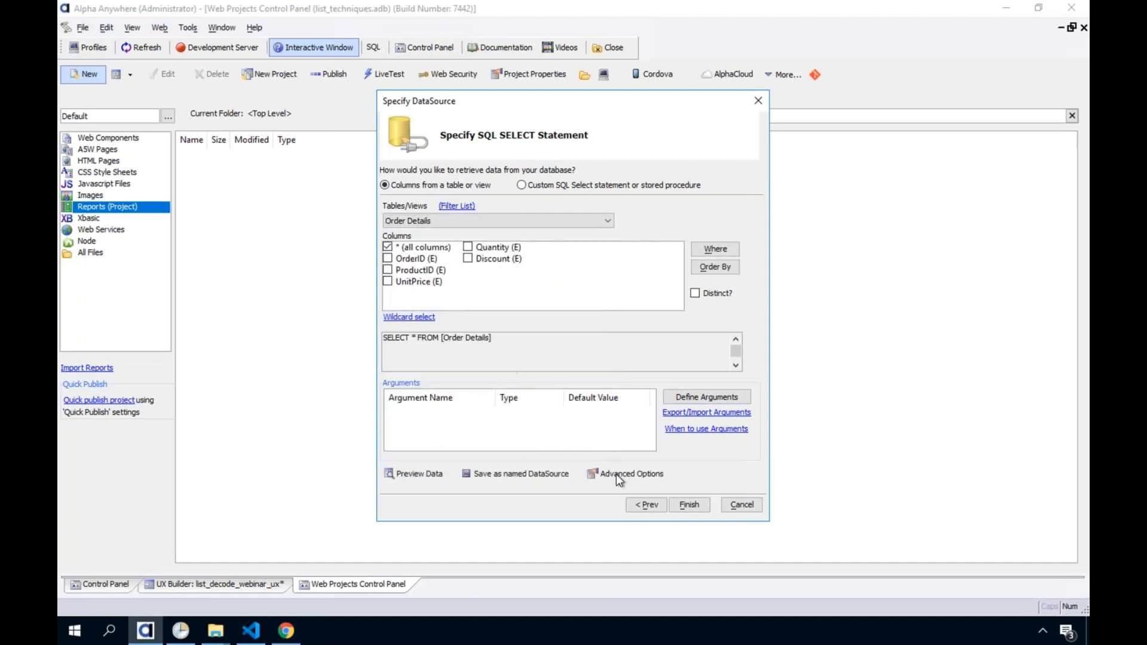
{"action": "left_click", "coordinate": [689, 507]}
{"action": "left_click", "coordinate": [546, 360]}
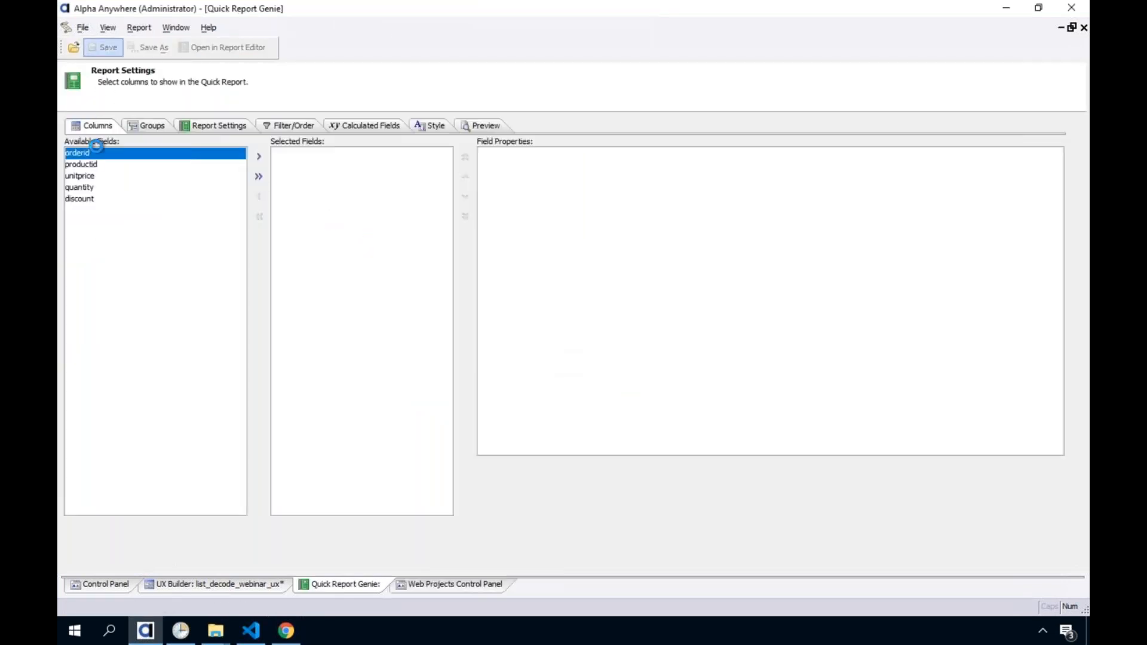
Step: Include all available fields in the quick report and set the report title to Order Details
{"action": "left_click", "coordinate": [261, 177]}
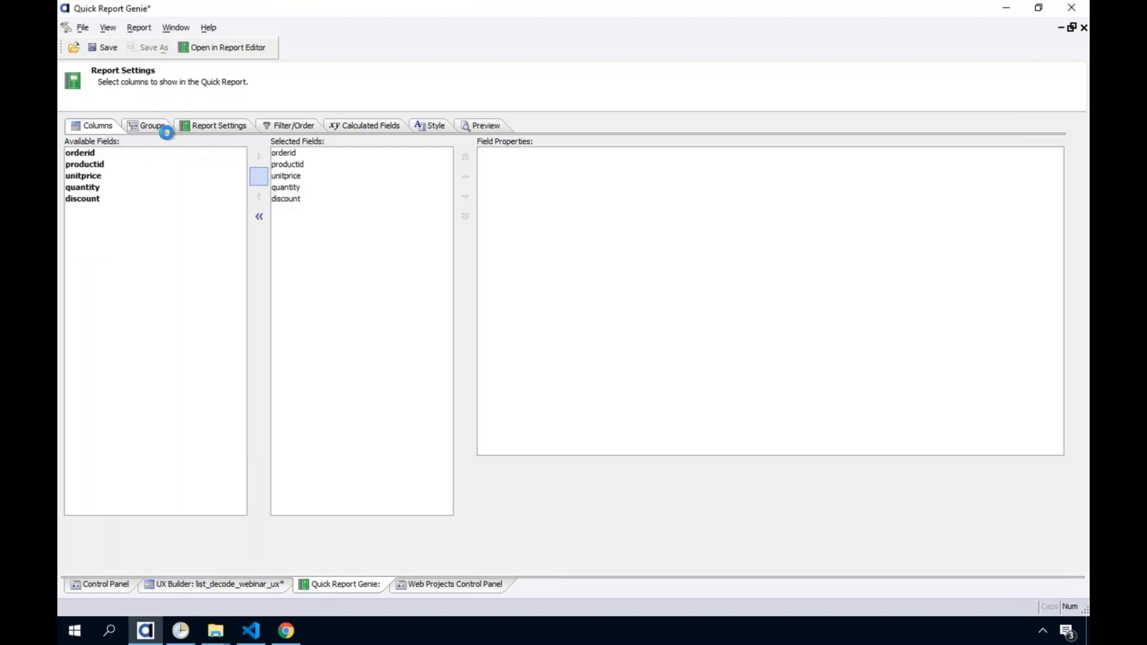
{"action": "left_click", "coordinate": [150, 125]}
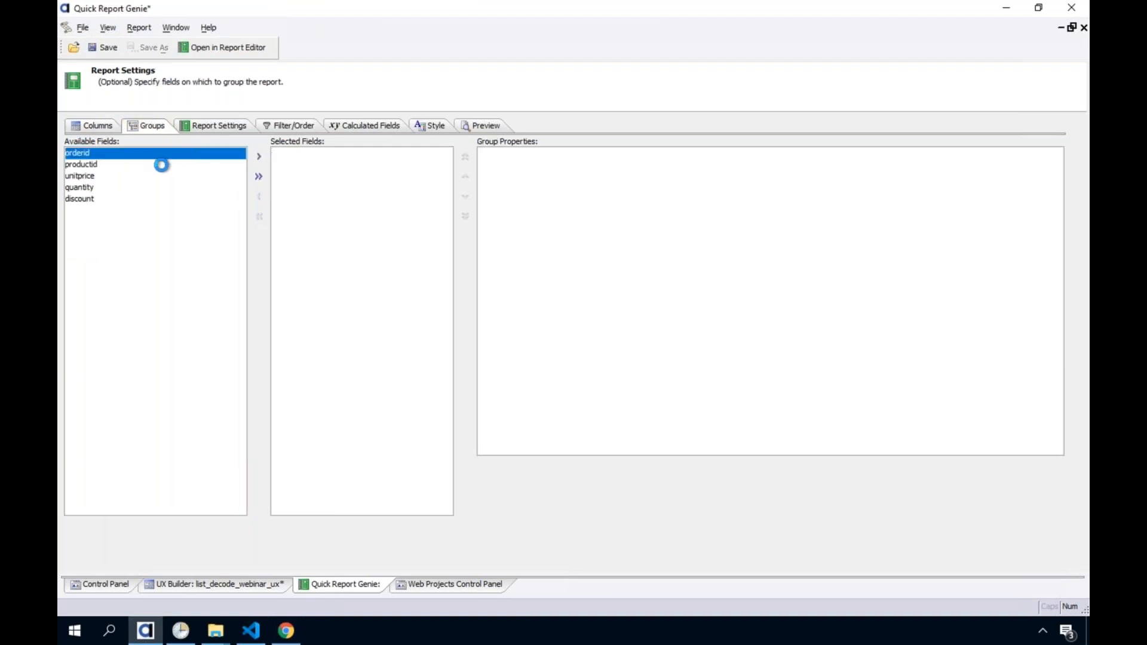
{"action": "left_click", "coordinate": [233, 125]}
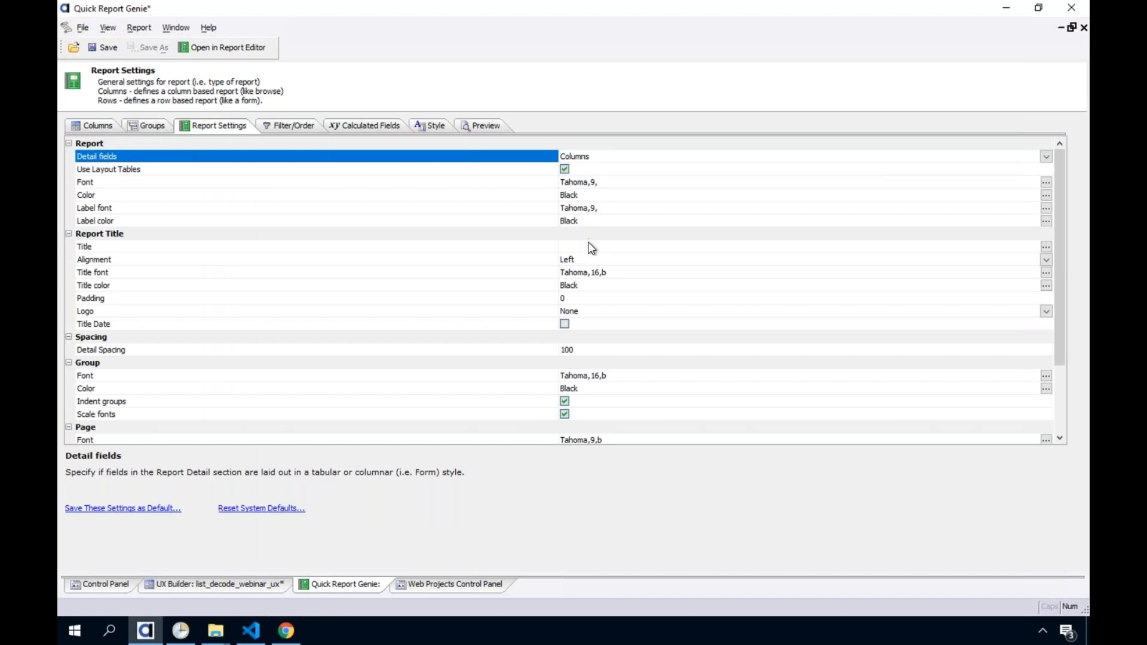
{"action": "left_click", "coordinate": [591, 248]}
{"action": "type", "text": "Order Details"}
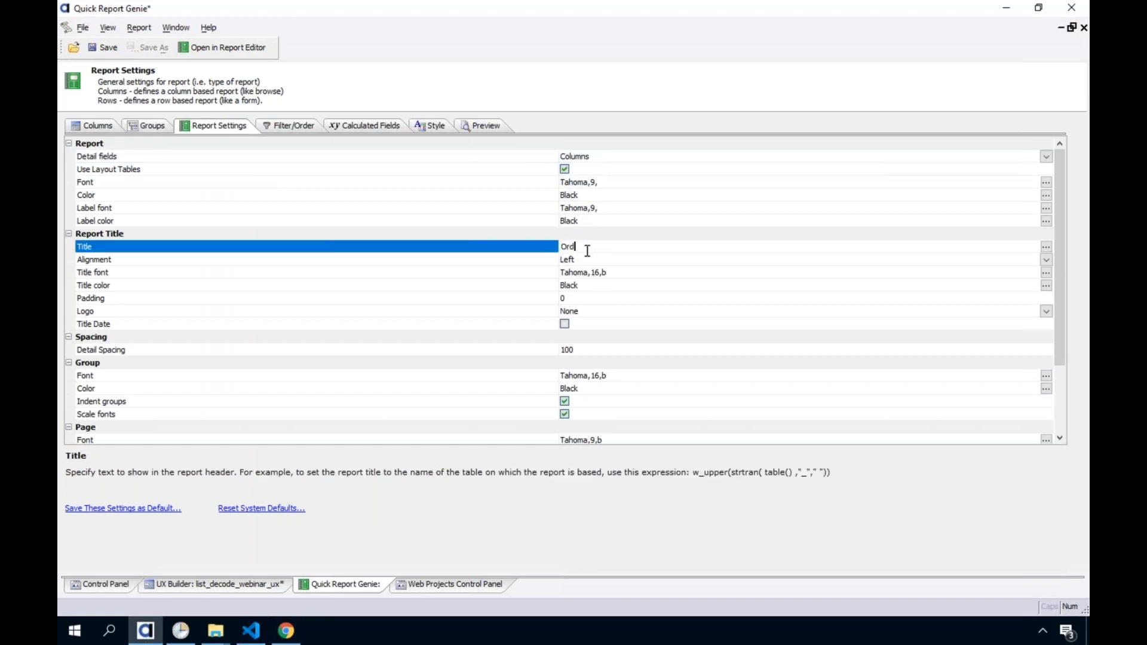
Step: Save the report as order_details and preview its first page at a readable zoom
{"action": "left_click", "coordinate": [107, 54]}
{"action": "type", "text": "order_details"}
{"action": "key", "text": "Return"}
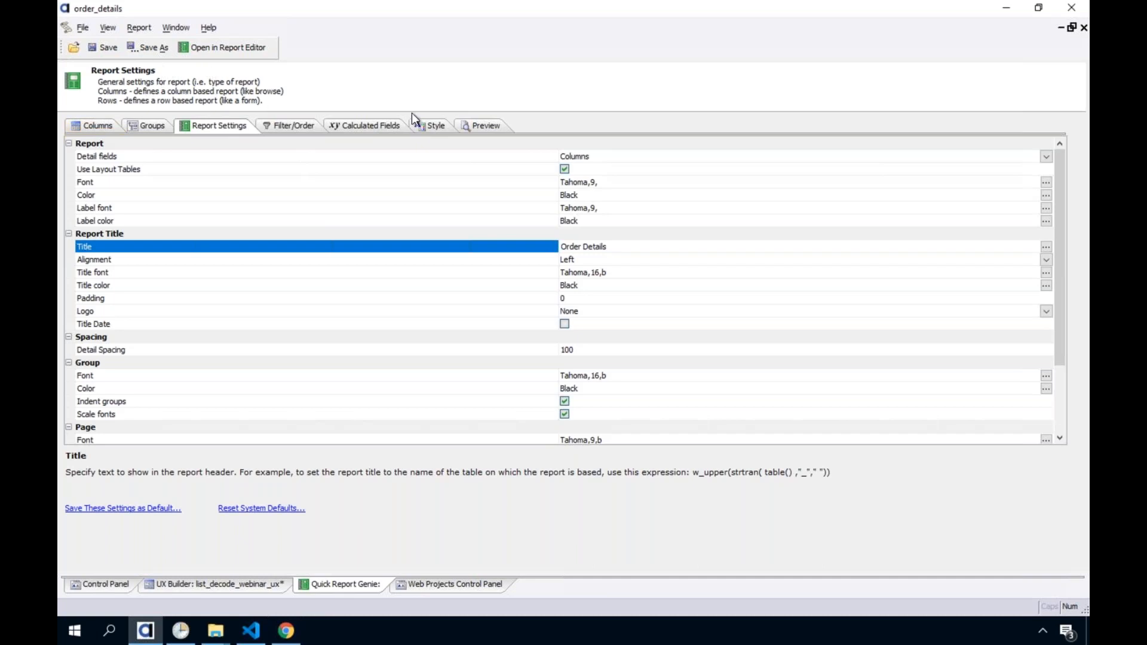
{"action": "left_click", "coordinate": [481, 125]}
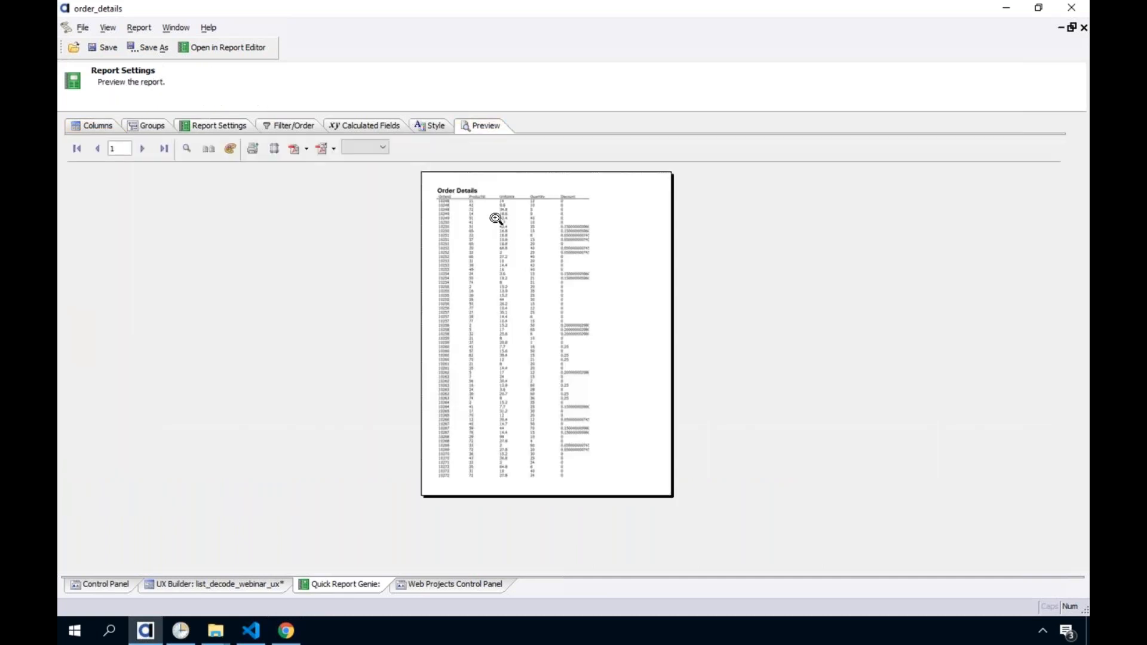
{"action": "left_click", "coordinate": [492, 216]}
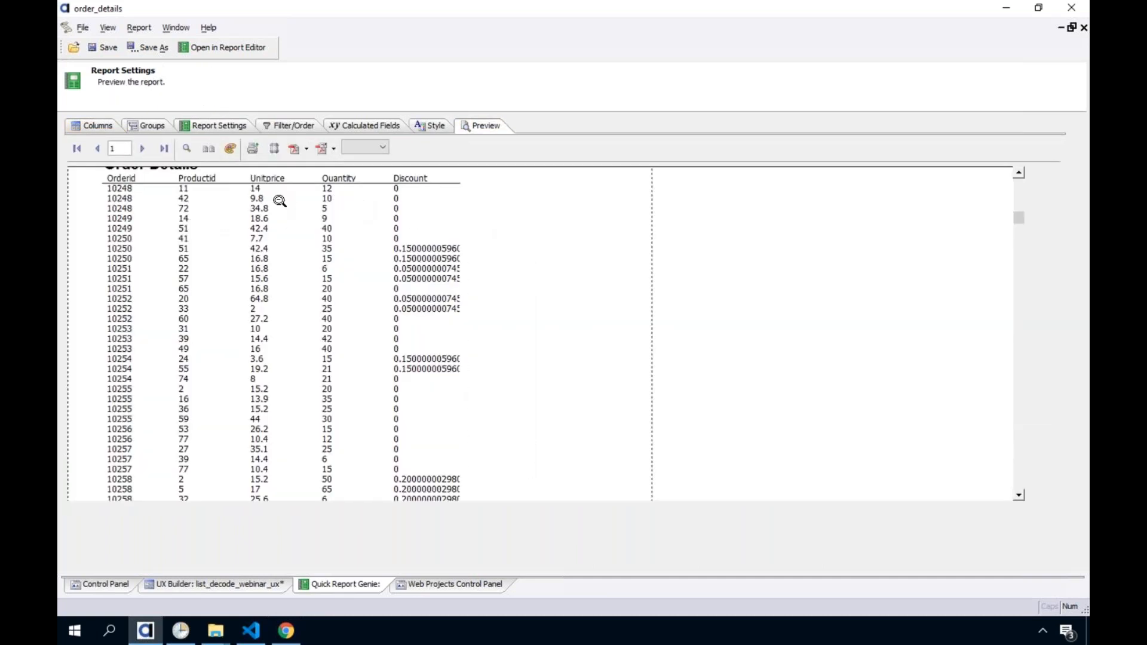
{"action": "left_click", "coordinate": [92, 126]}
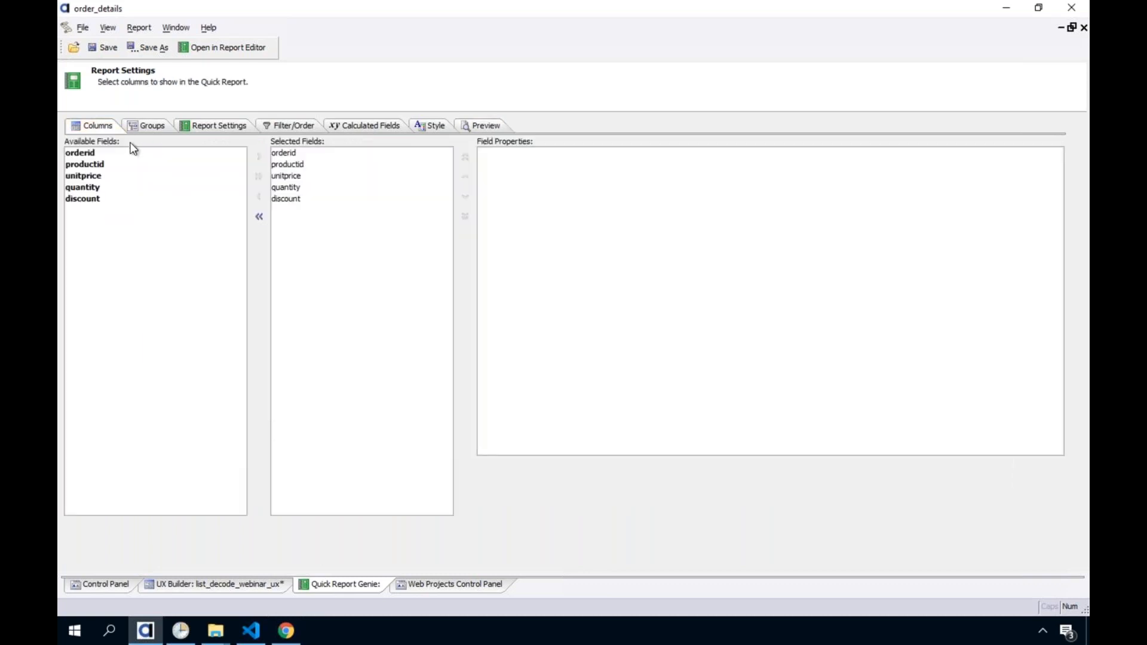
Step: Open the LIST_ORDERS list settings in the list_decode_webinar_ux component and review its data source, fields and layout
{"action": "left_click", "coordinate": [250, 584]}
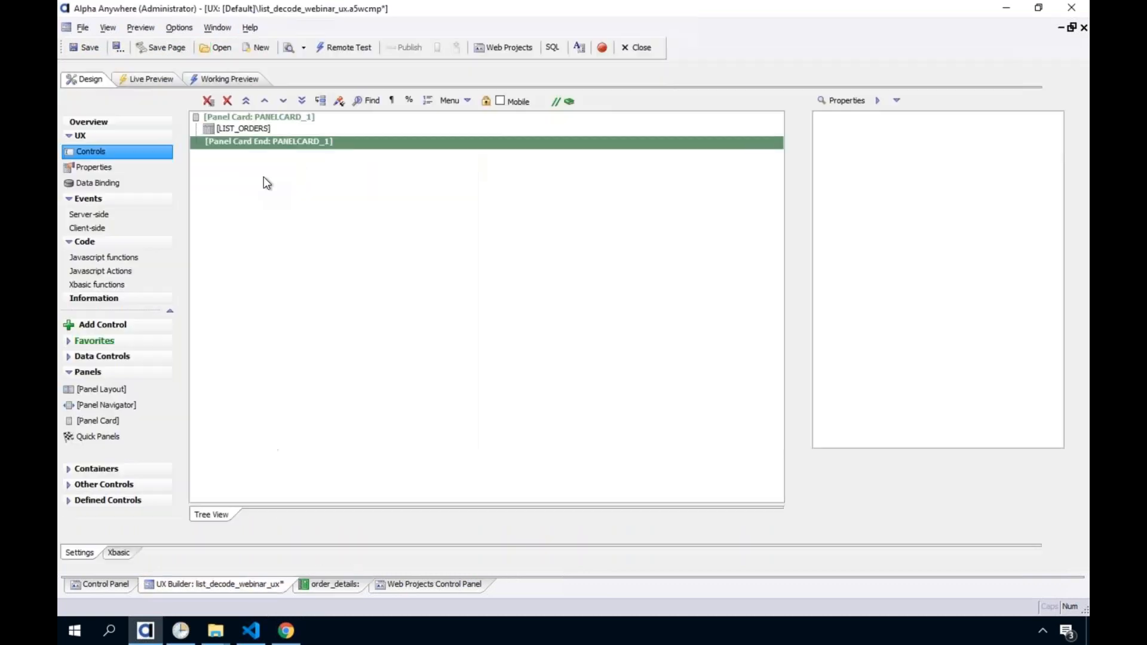
{"action": "left_click", "coordinate": [246, 129]}
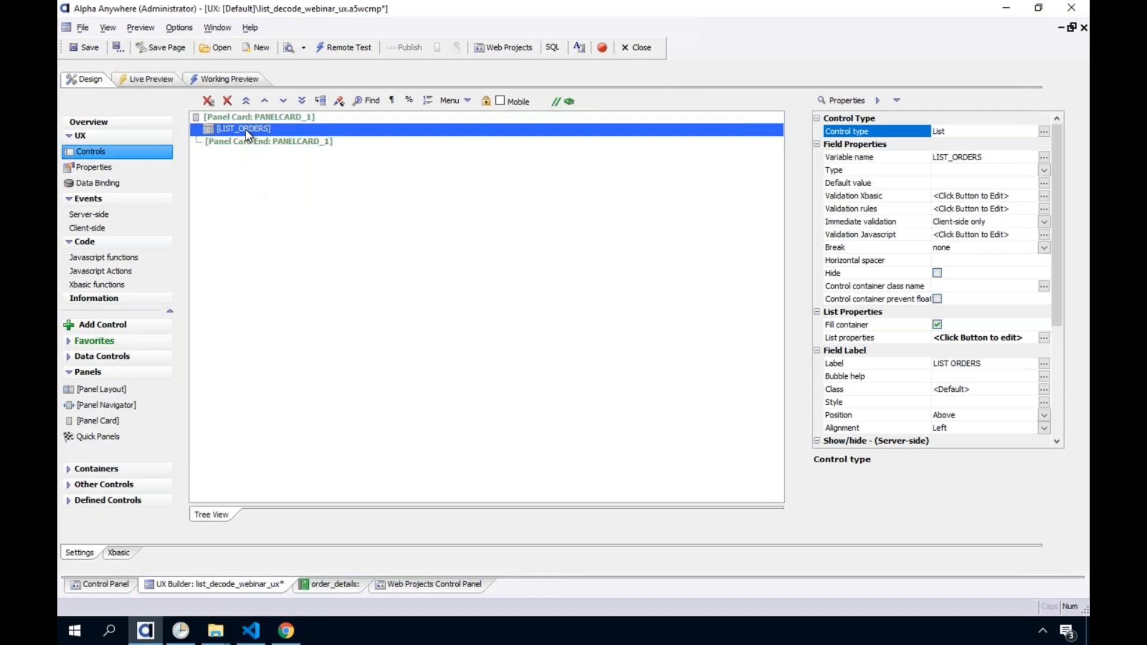
{"action": "double_click", "coordinate": [246, 129]}
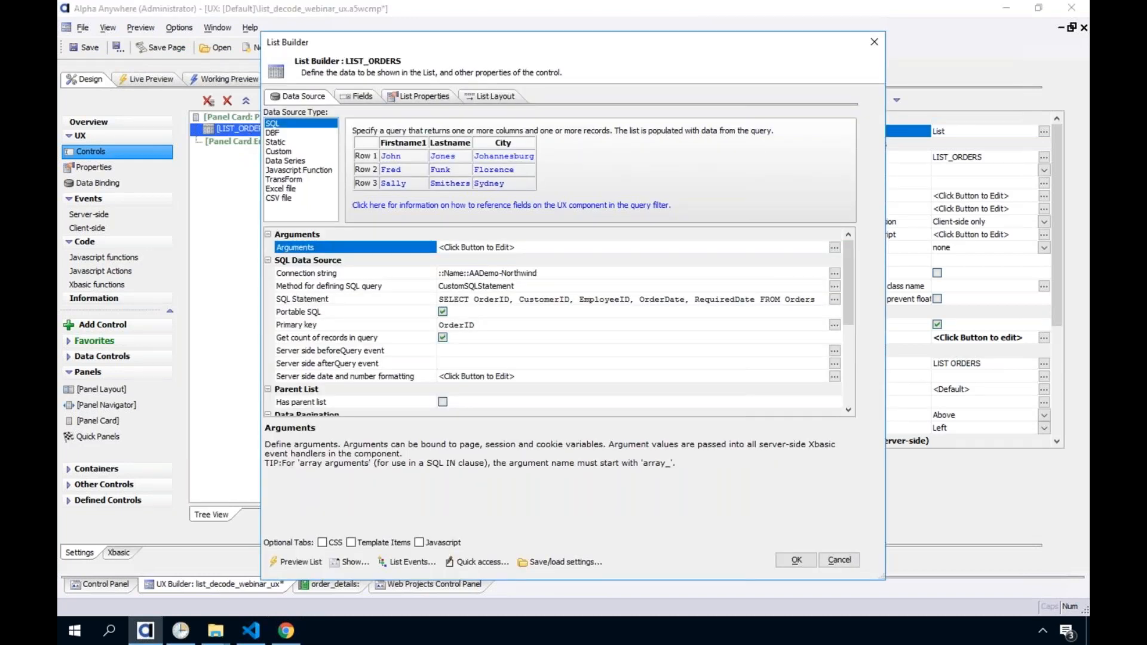
{"action": "left_click", "coordinate": [361, 97]}
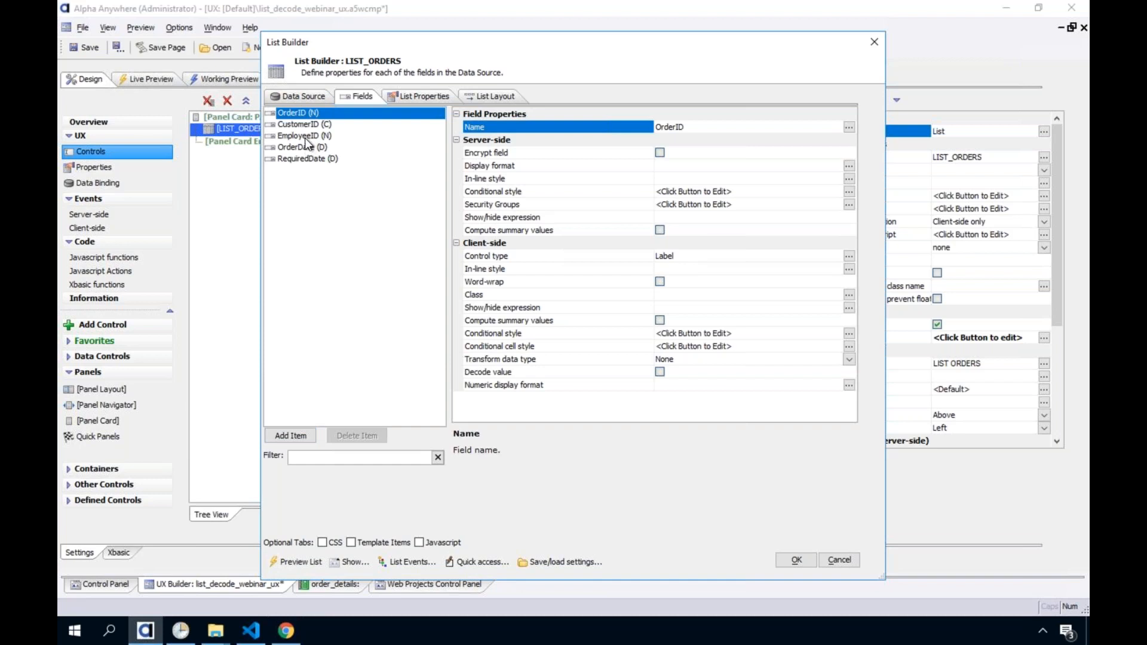
{"action": "left_click", "coordinate": [296, 100]}
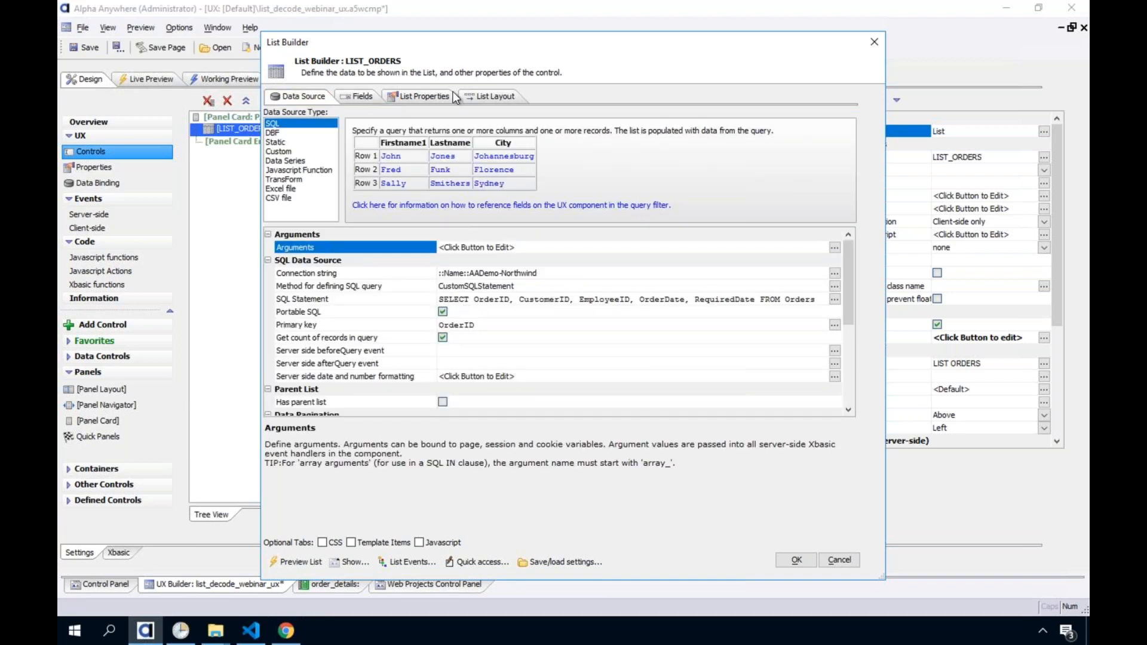
{"action": "left_click", "coordinate": [490, 94]}
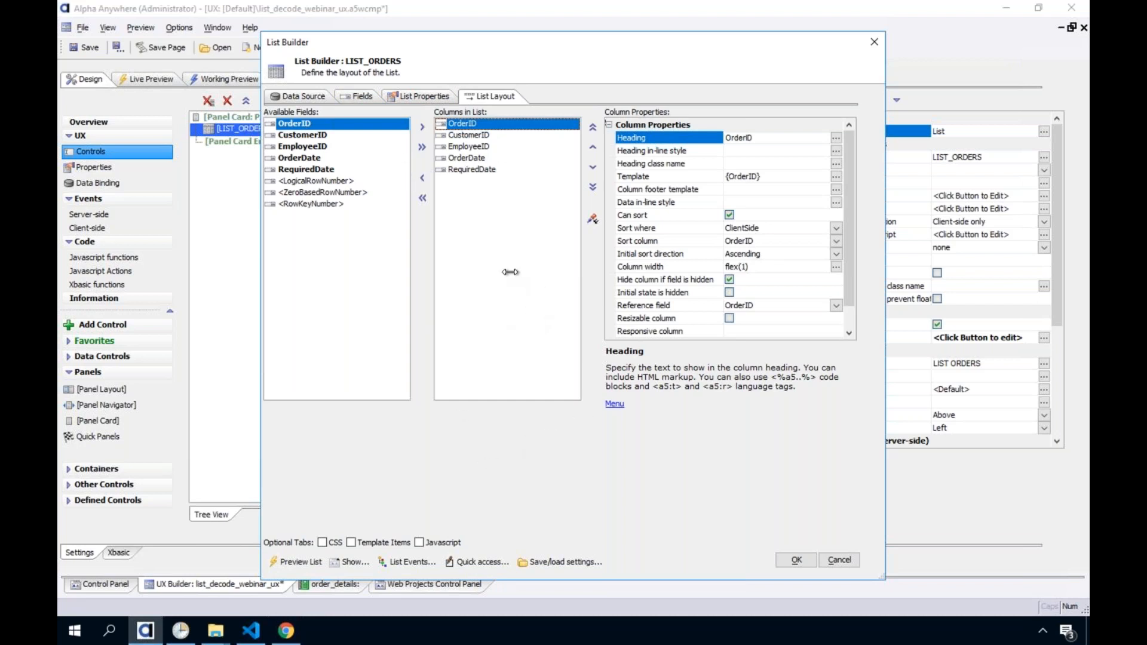
Step: Add a button item named report to the fields of LIST_ORDERS
{"action": "left_click", "coordinate": [361, 96]}
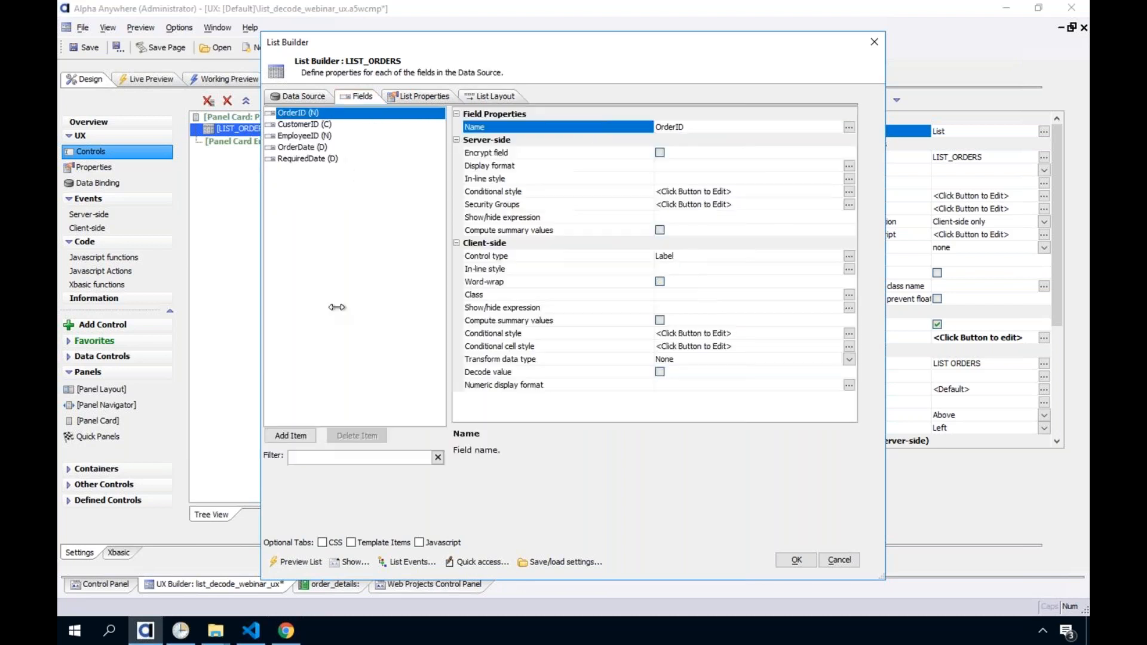
{"action": "left_click", "coordinate": [285, 437]}
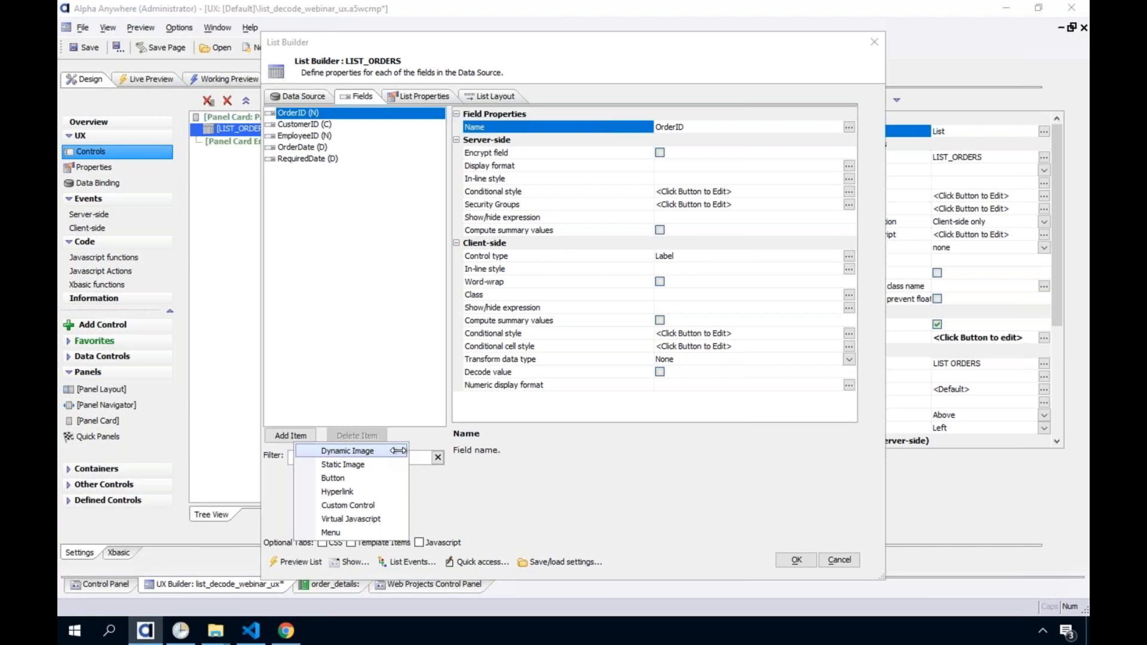
{"action": "left_click", "coordinate": [365, 478]}
{"action": "type", "text": "report"}
{"action": "key", "text": "Return"}
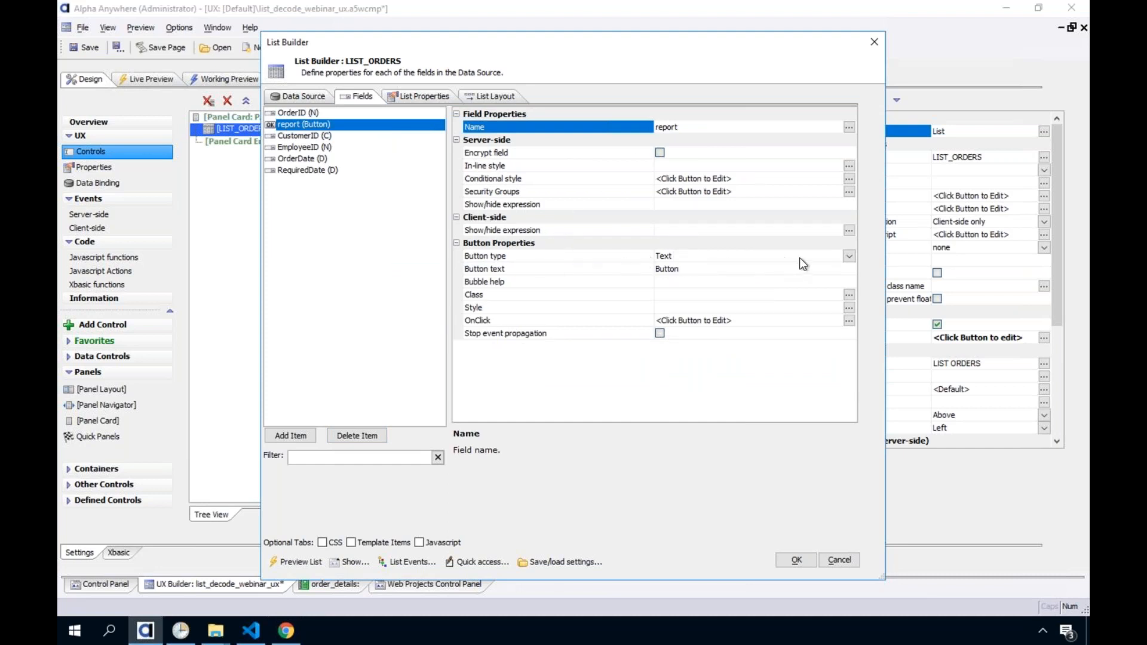
Step: Set the report button's type to Image-Text and its text to Report
{"action": "left_click", "coordinate": [849, 257]}
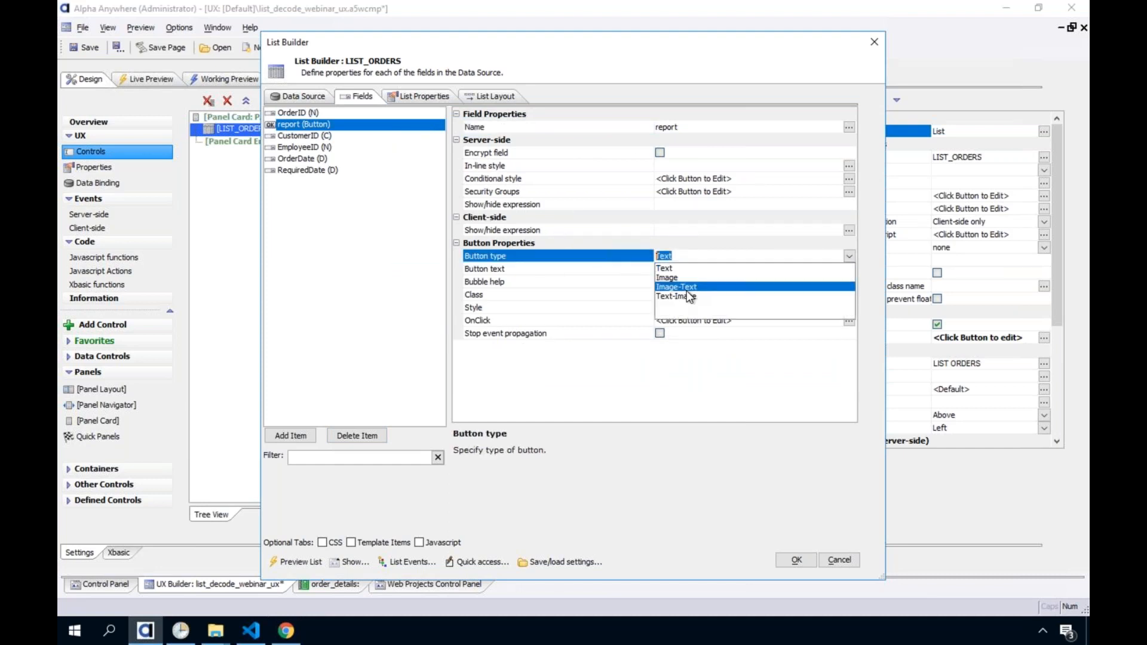
{"action": "left_click", "coordinate": [685, 289]}
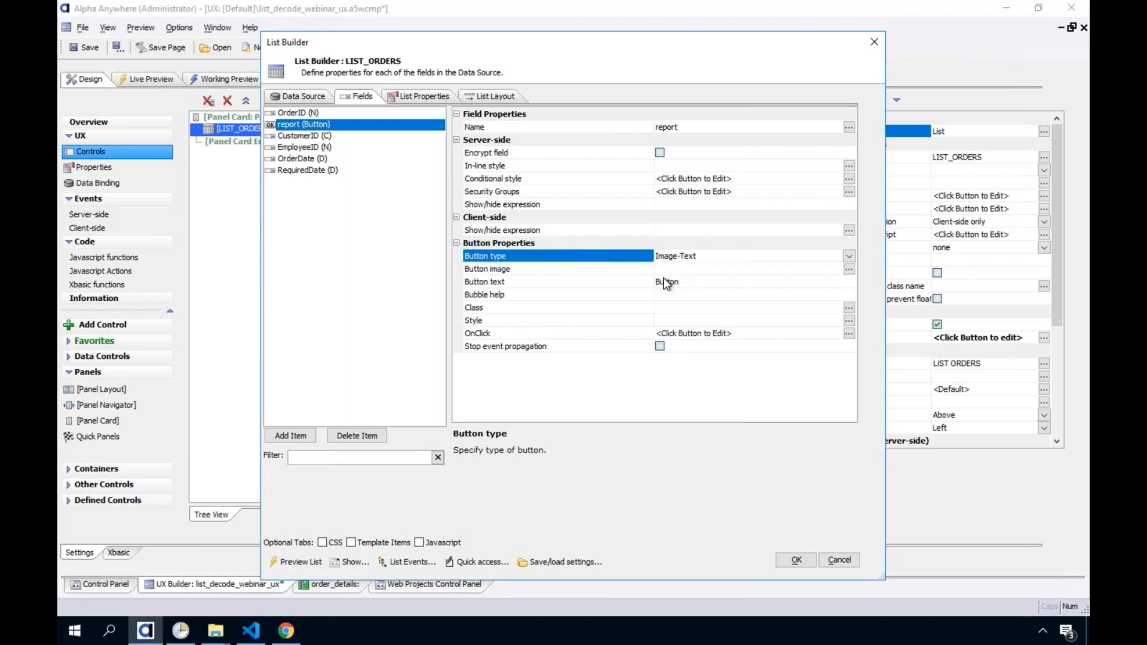
{"action": "left_click", "coordinate": [665, 279]}
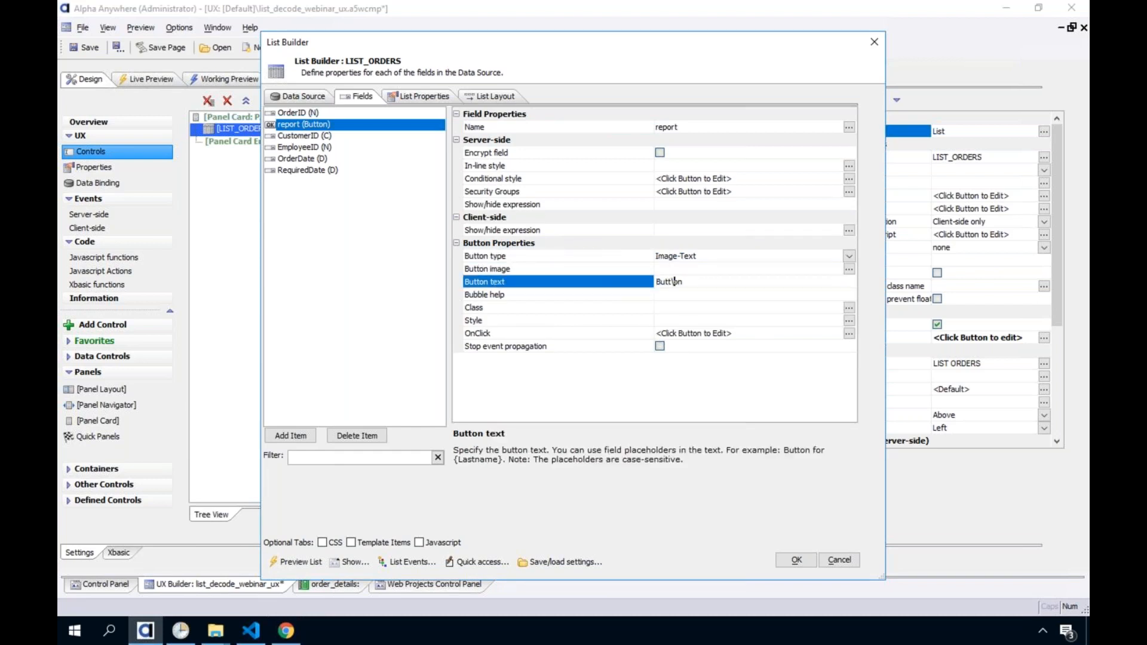
{"action": "type", "text": "Report"}
Step: Find a document SVG icon with the filter "doc" and assign alpha-icon-docSpreadsheetSolid as the report button's image
{"action": "left_click", "coordinate": [849, 271]}
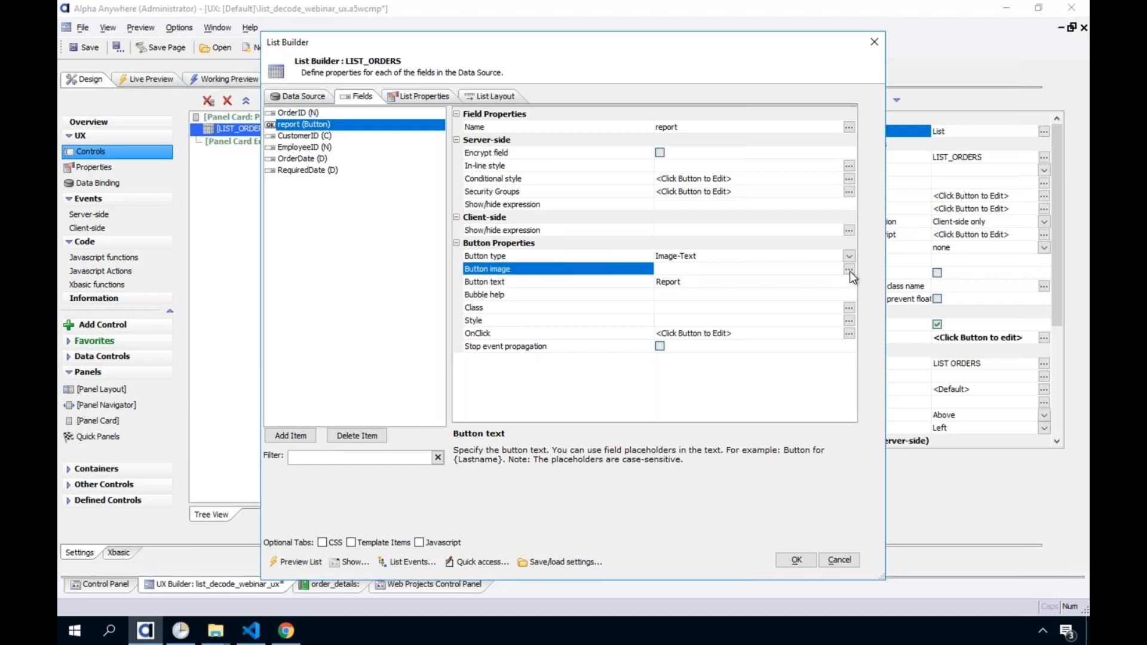
{"action": "left_click", "coordinate": [288, 84]}
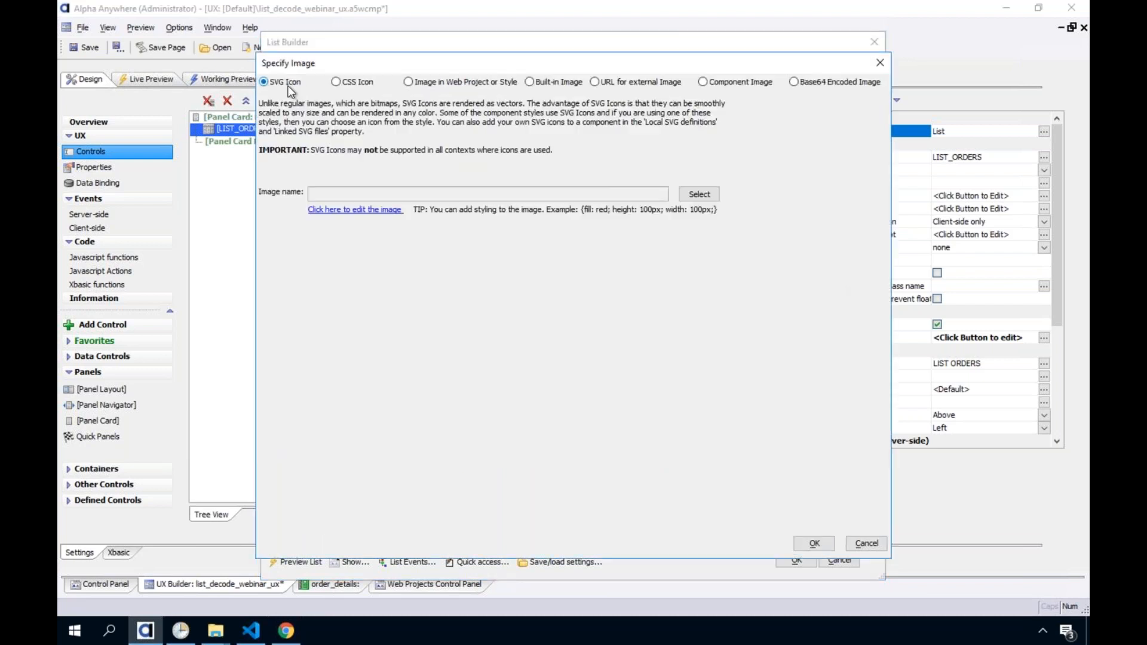
{"action": "left_click", "coordinate": [699, 194]}
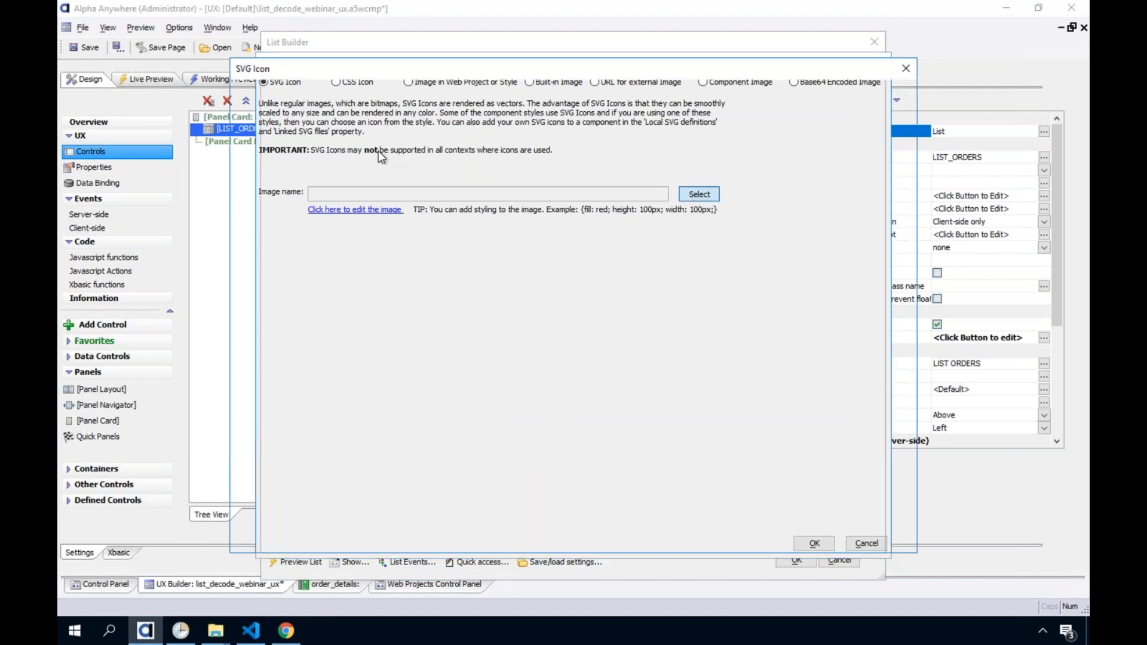
{"action": "type", "text": "rep"}
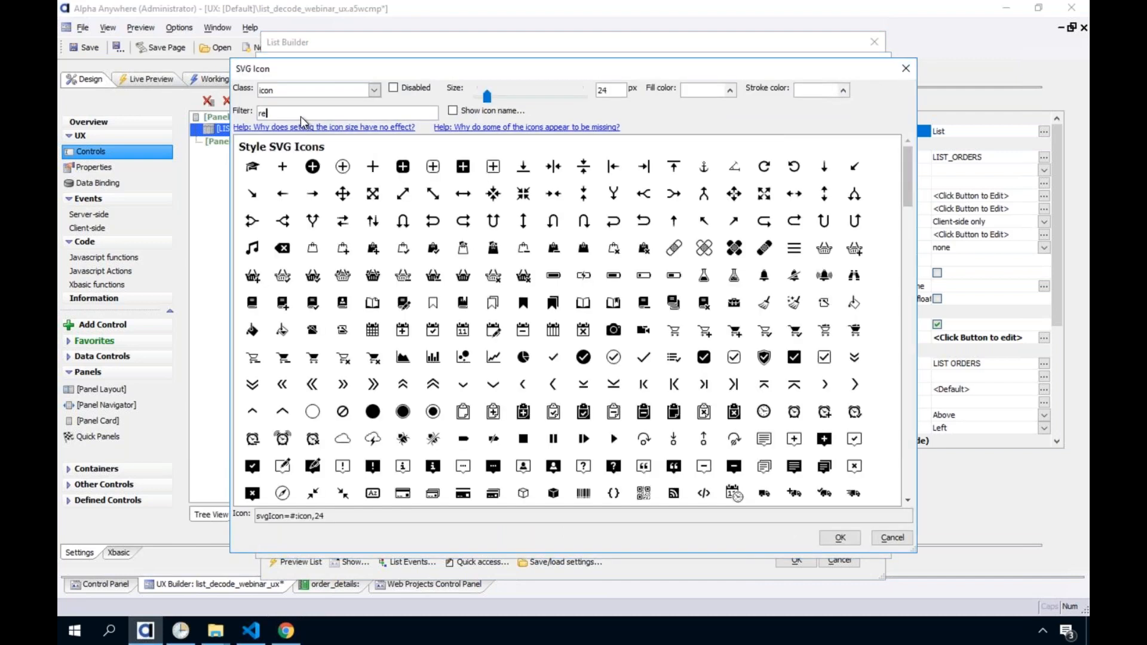
{"action": "key", "text": "BackSpace"}
{"action": "key", "text": "BackSpace"}
{"action": "key", "text": "BackSpace"}
{"action": "type", "text": "doc"}
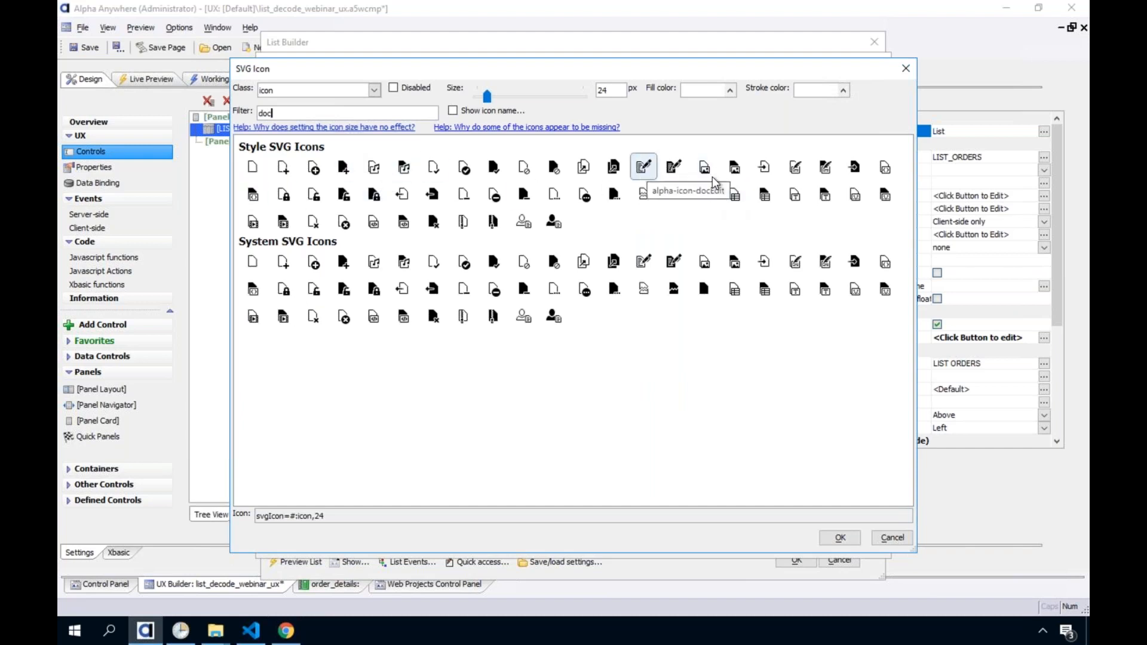
{"action": "double_click", "coordinate": [759, 197]}
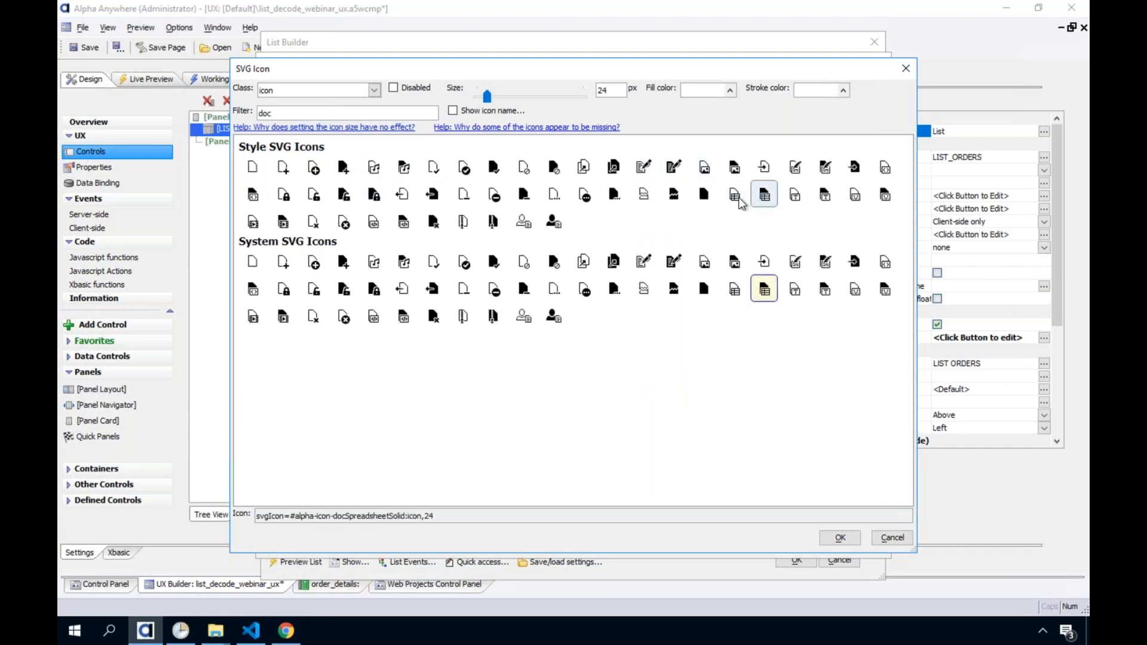
{"action": "left_click", "coordinate": [802, 543]}
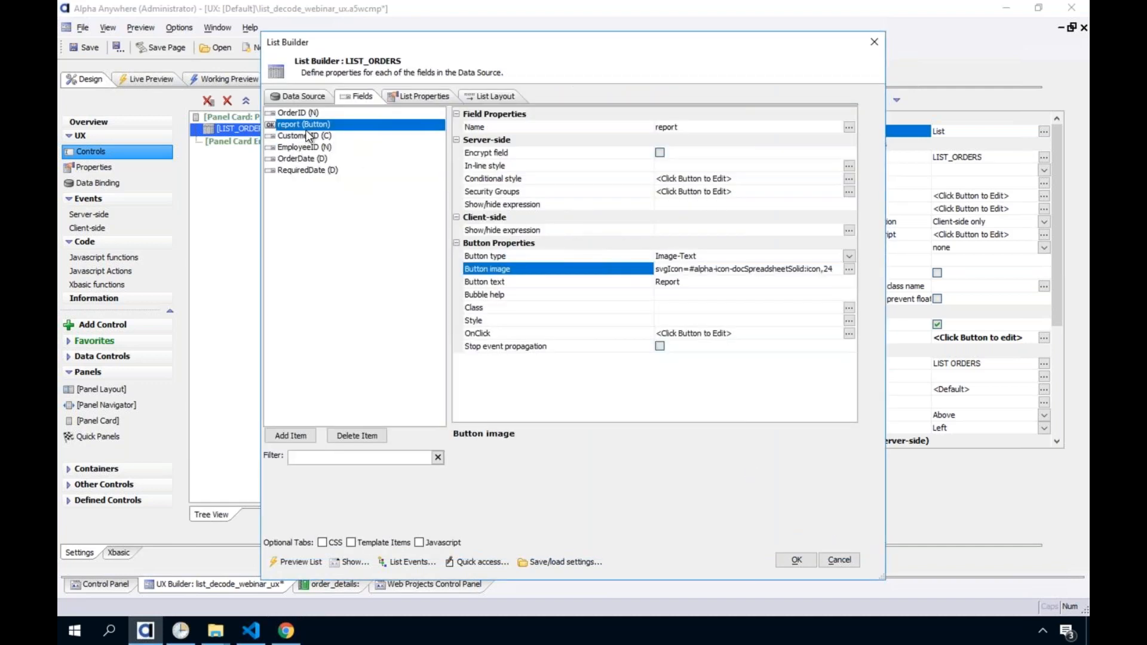
Step: Add the report button as a column in the list layout and move it to the end, after RequiredDate
{"action": "left_click", "coordinate": [497, 96]}
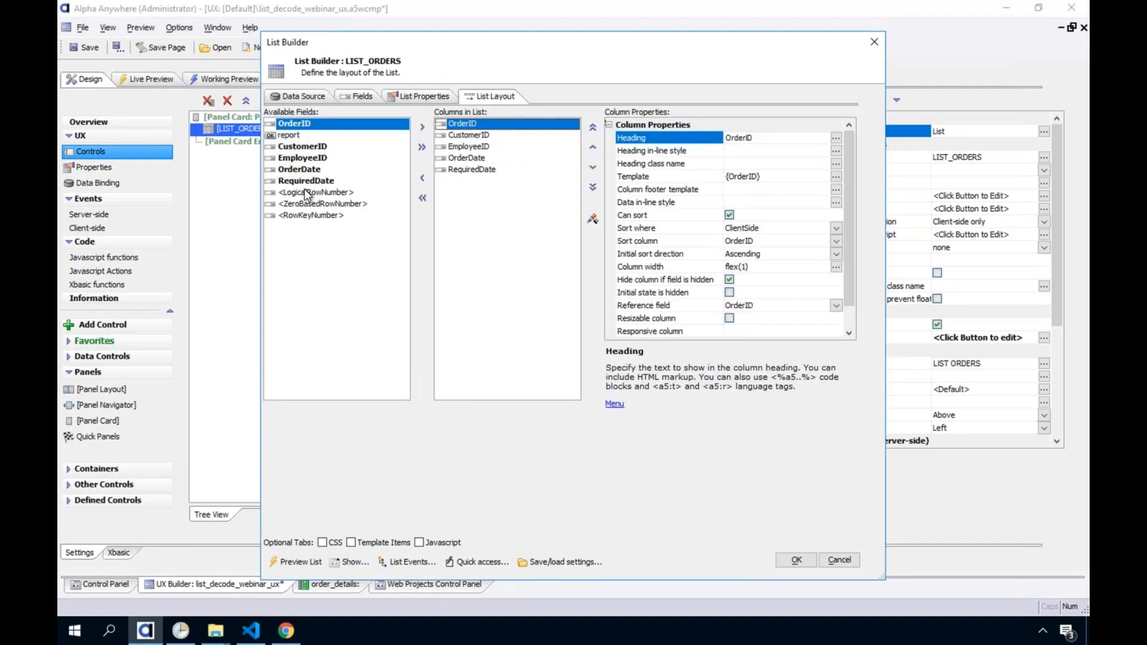
{"action": "left_click", "coordinate": [318, 137]}
{"action": "left_click", "coordinate": [422, 130]}
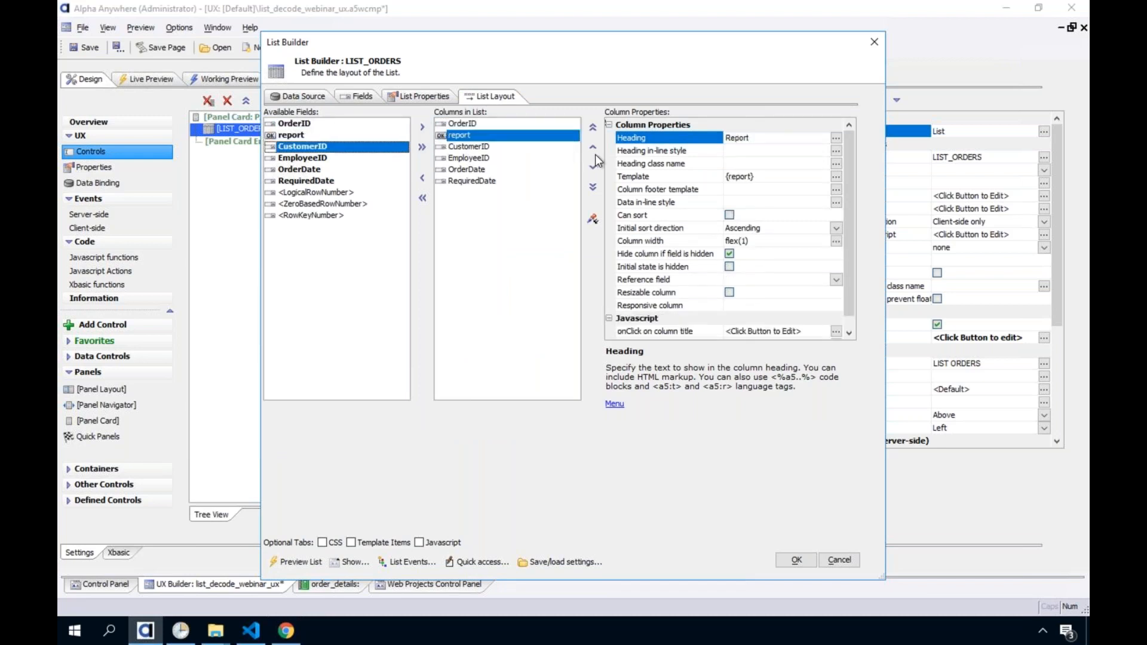
{"action": "left_click", "coordinate": [593, 167]}
{"action": "left_click", "coordinate": [592, 168]}
{"action": "left_click", "coordinate": [592, 167]}
{"action": "left_click", "coordinate": [592, 167]}
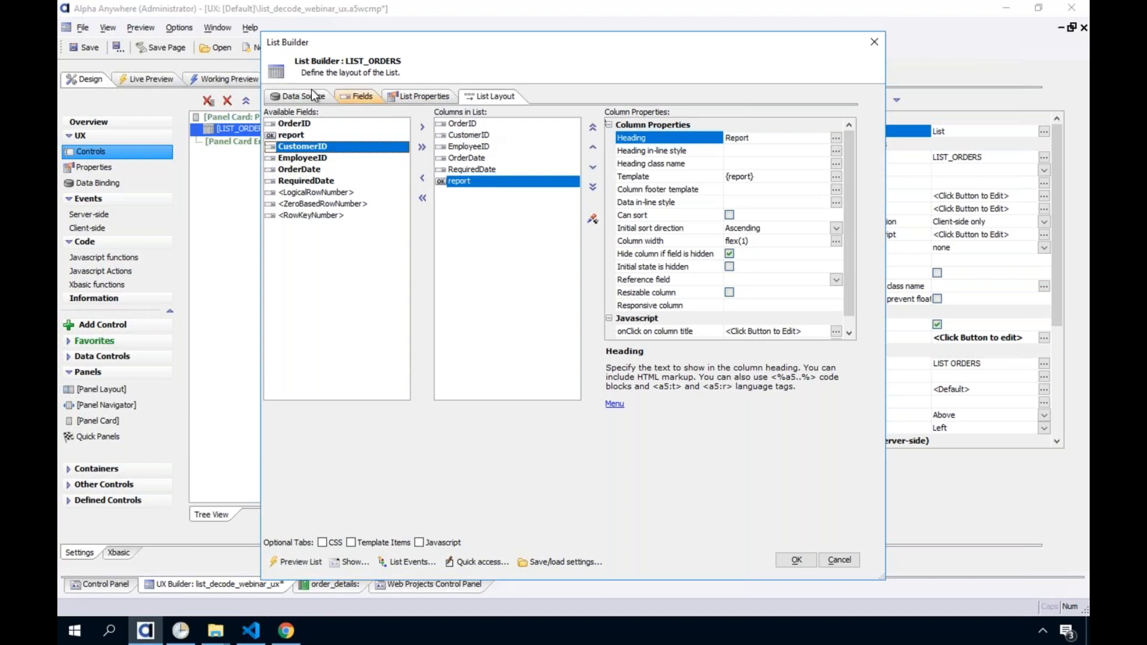
Step: Review the fields and column layout of LIST_ORDERS, apply the list changes, and try the Report buttons in the working preview
{"action": "left_click", "coordinate": [355, 98]}
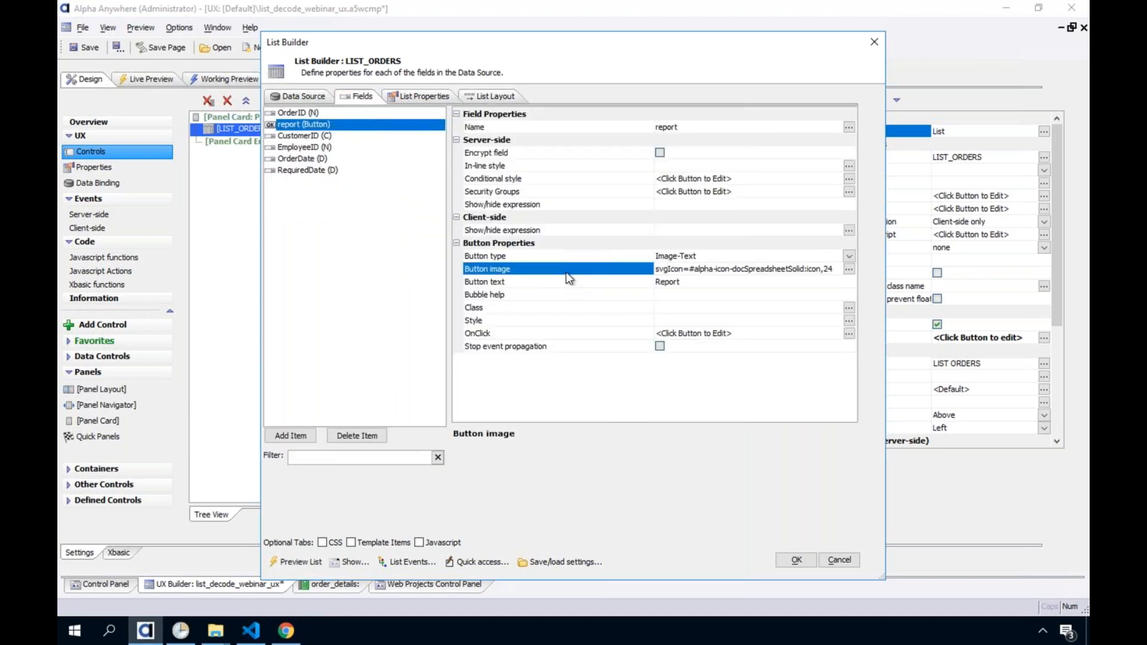
{"action": "left_click", "coordinate": [482, 94]}
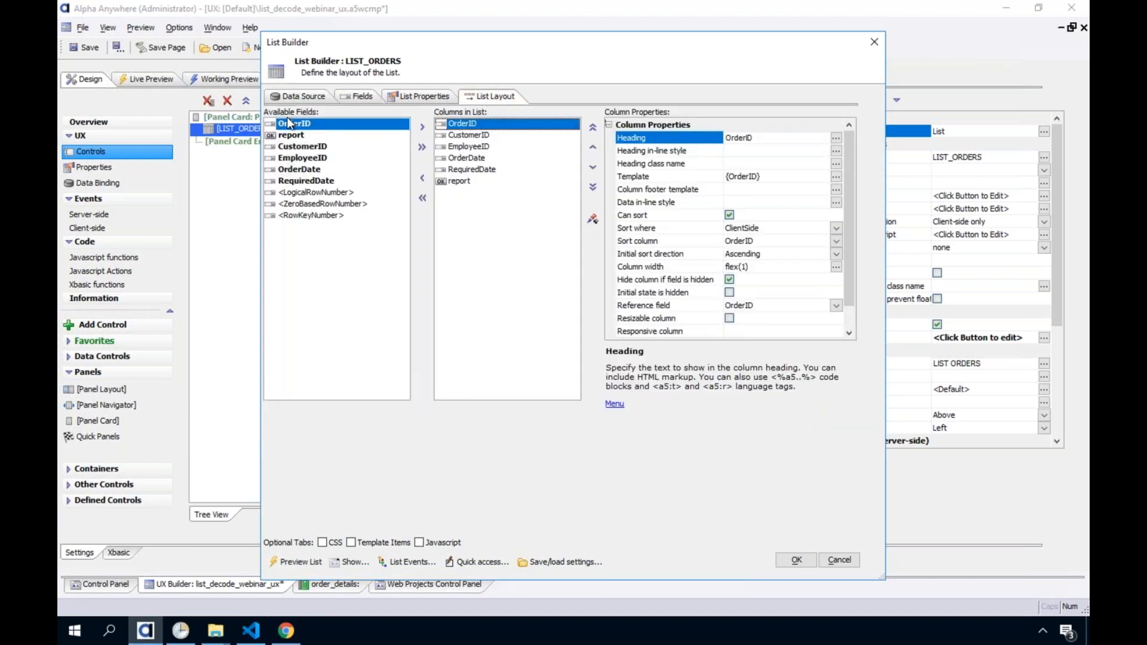
{"action": "left_click", "coordinate": [790, 557]}
{"action": "left_click", "coordinate": [236, 79]}
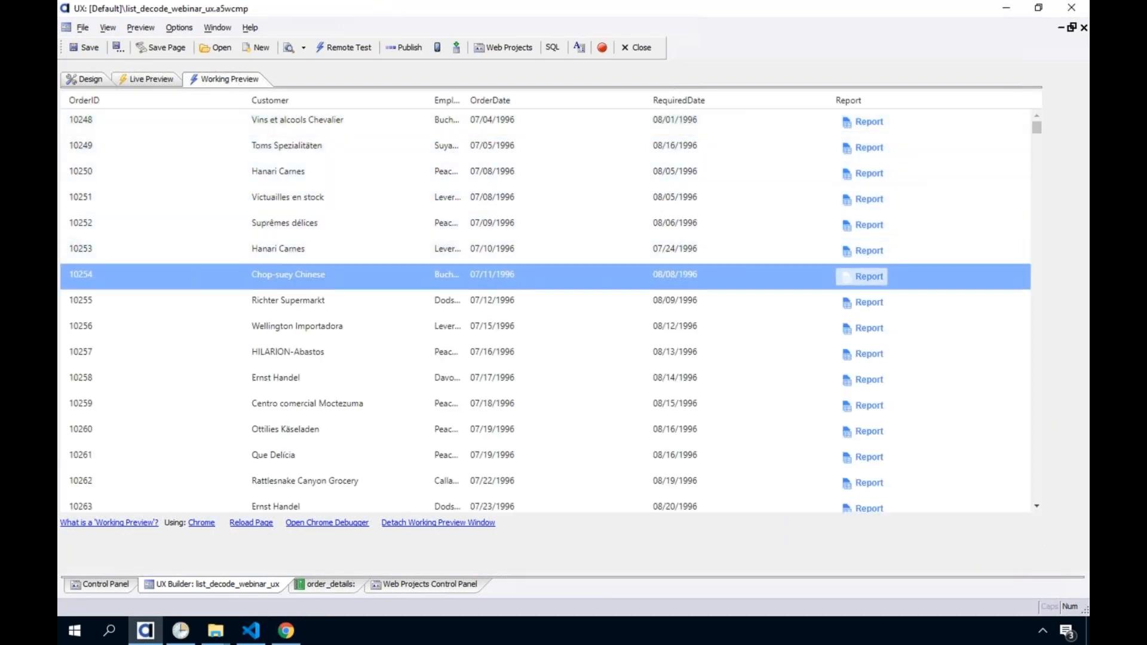
{"action": "left_click", "coordinate": [865, 132]}
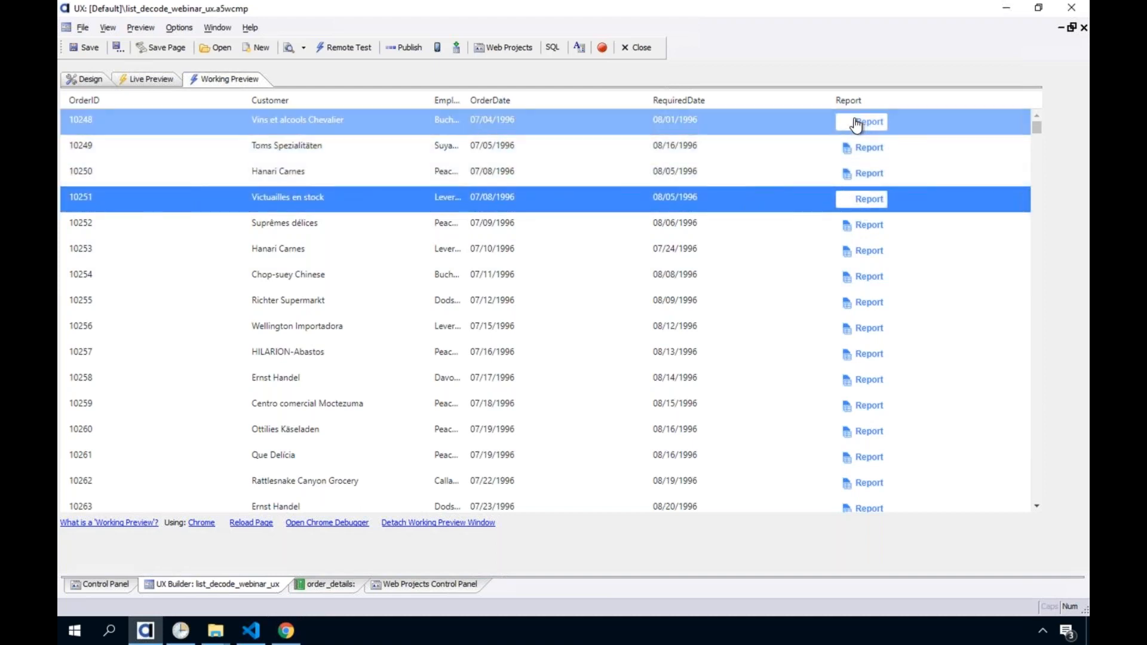
Step: Return to the design, reopen the LIST_ORDERS settings, and open the report button's OnClick script for editing
{"action": "left_click", "coordinate": [77, 75]}
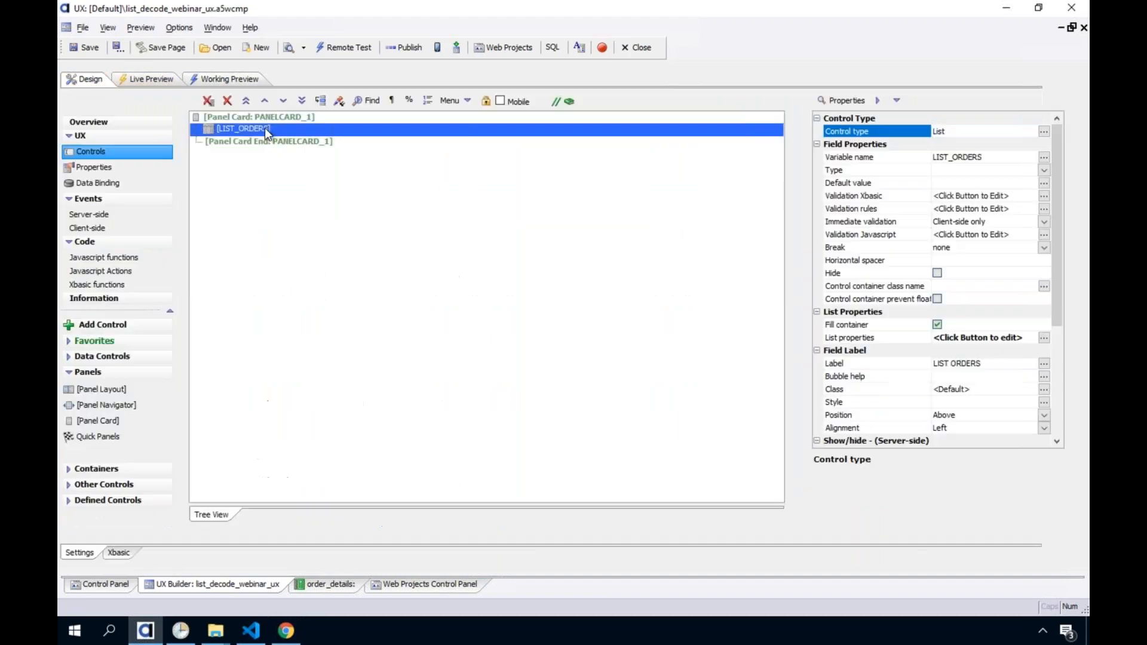
{"action": "double_click", "coordinate": [267, 130]}
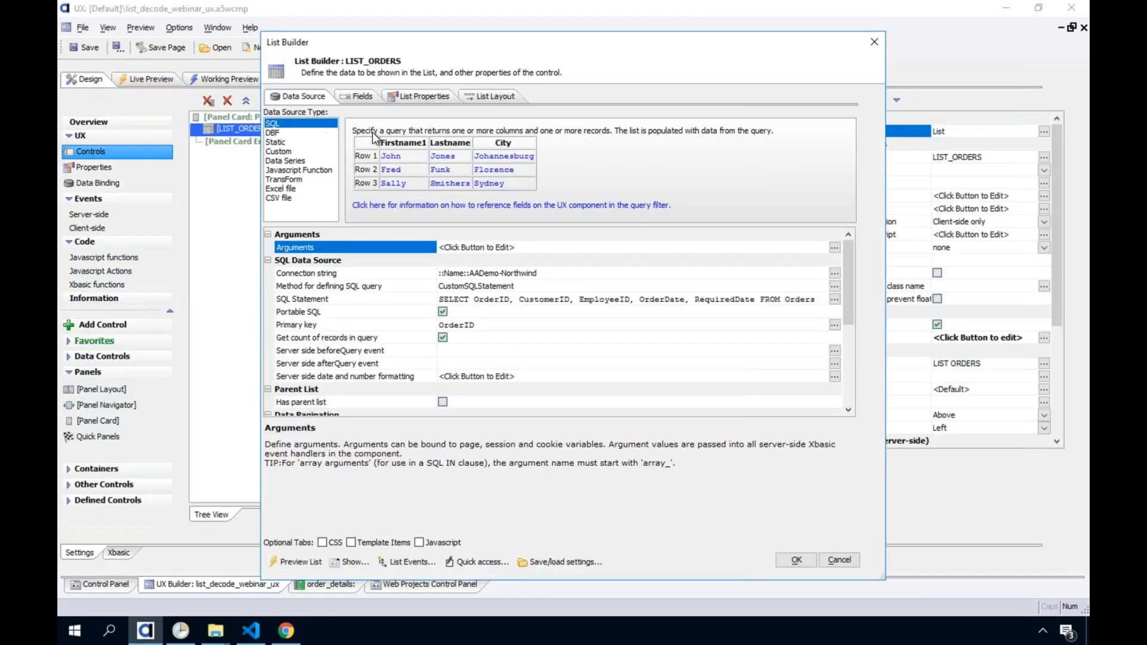
{"action": "left_click", "coordinate": [362, 97]}
{"action": "left_click", "coordinate": [484, 97]}
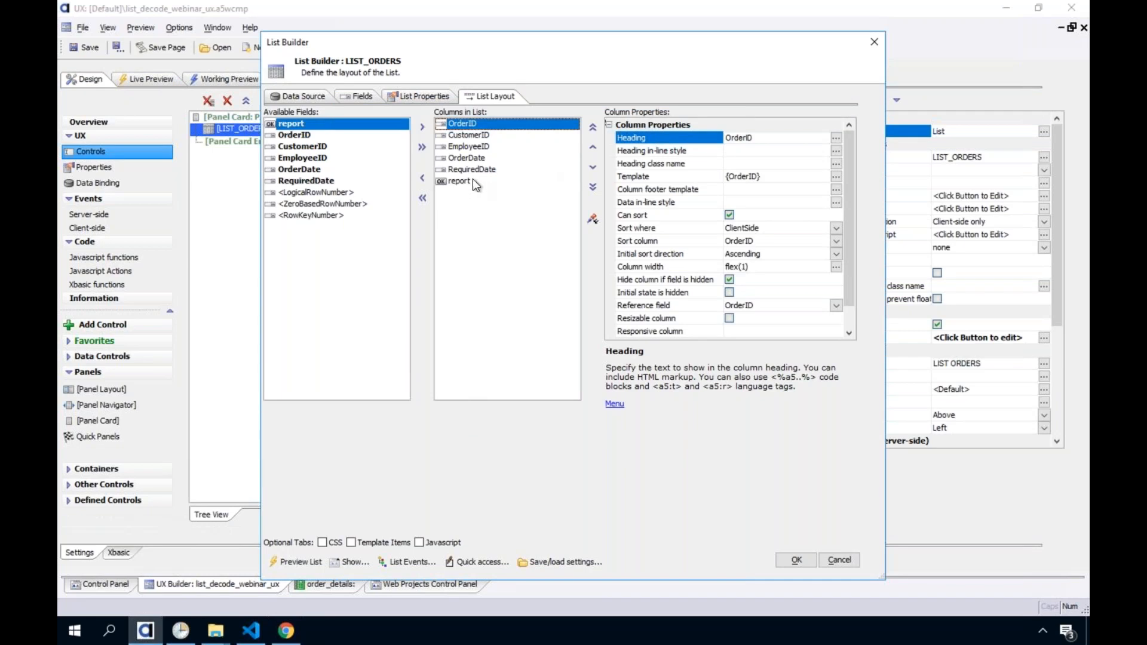
{"action": "left_click", "coordinate": [472, 179]}
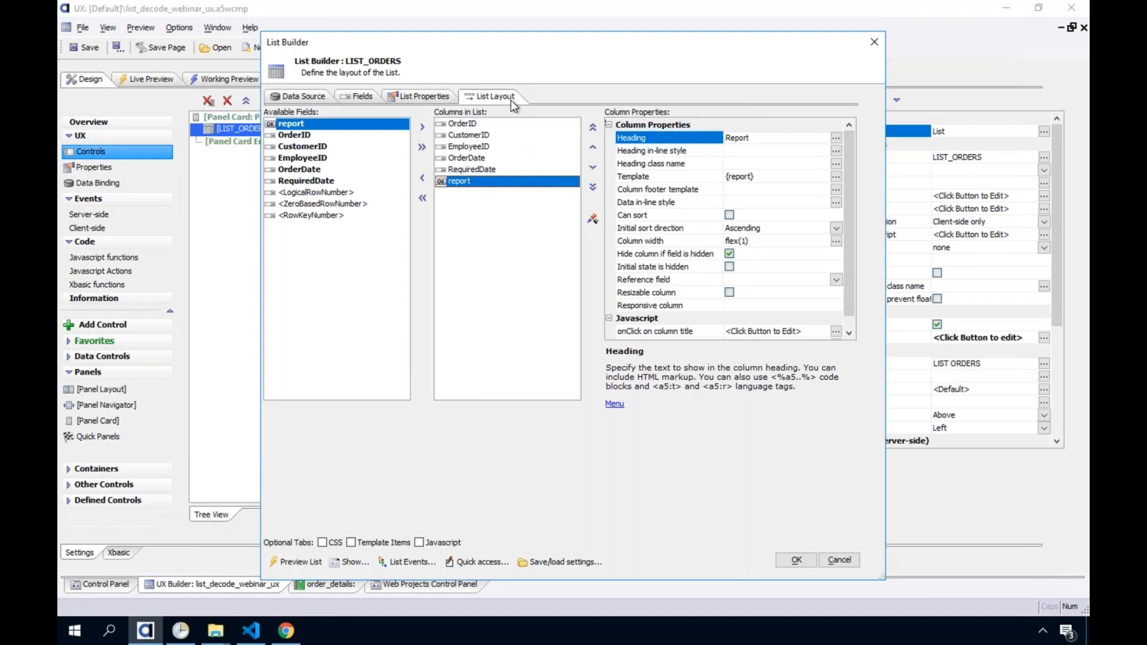
{"action": "left_click", "coordinate": [360, 97]}
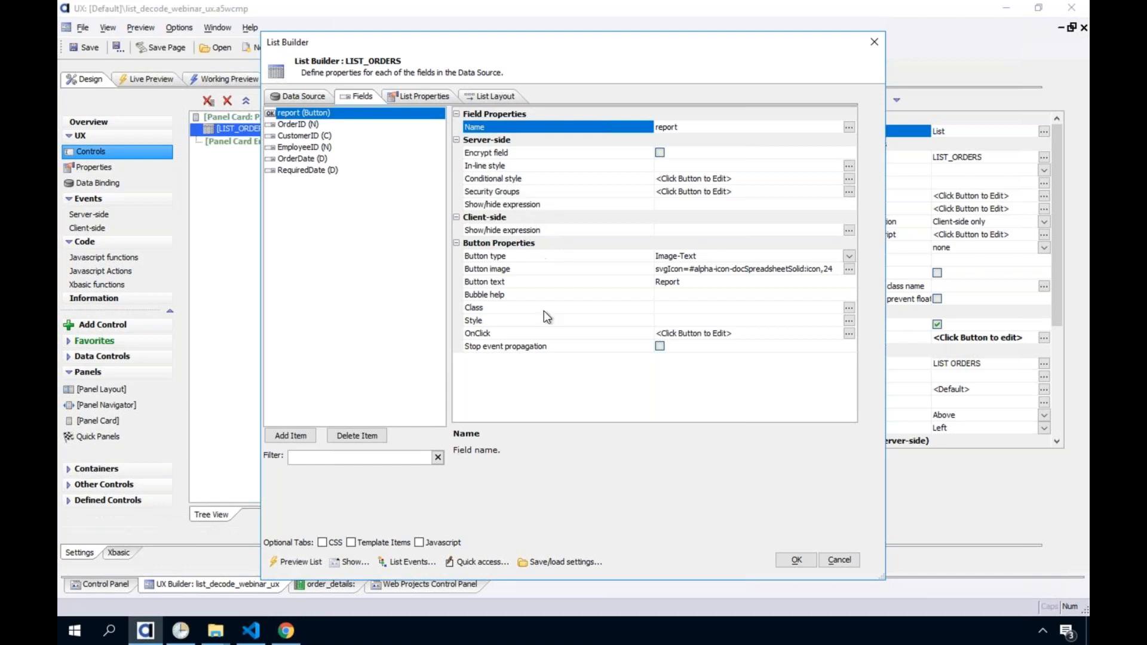
{"action": "left_click", "coordinate": [554, 334]}
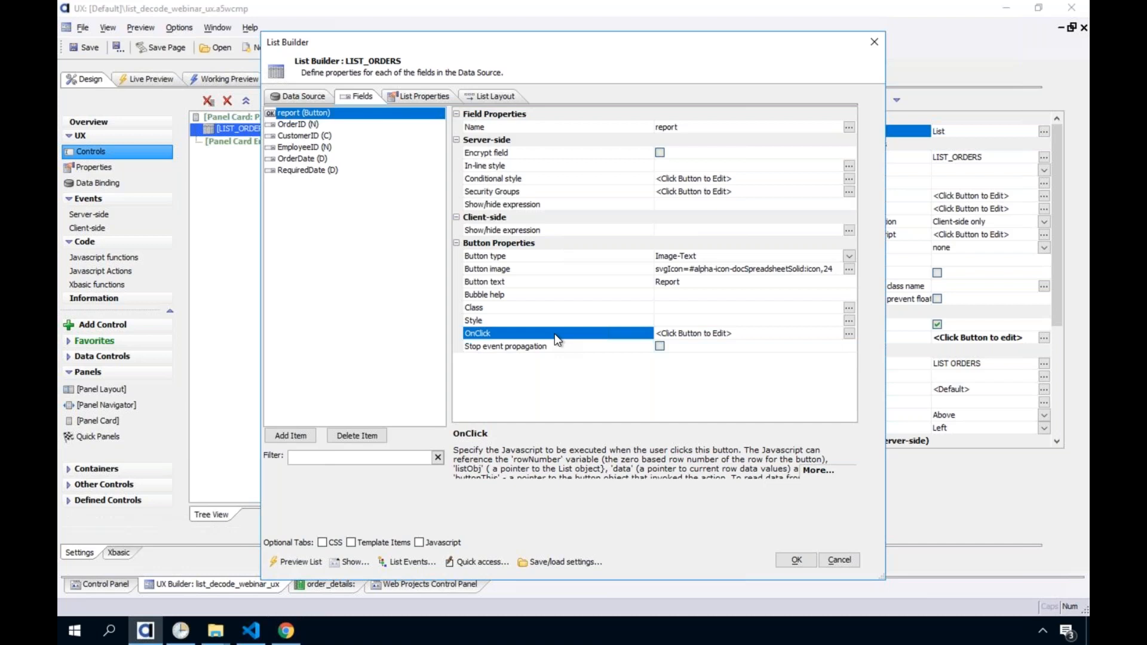
{"action": "left_click", "coordinate": [849, 333]}
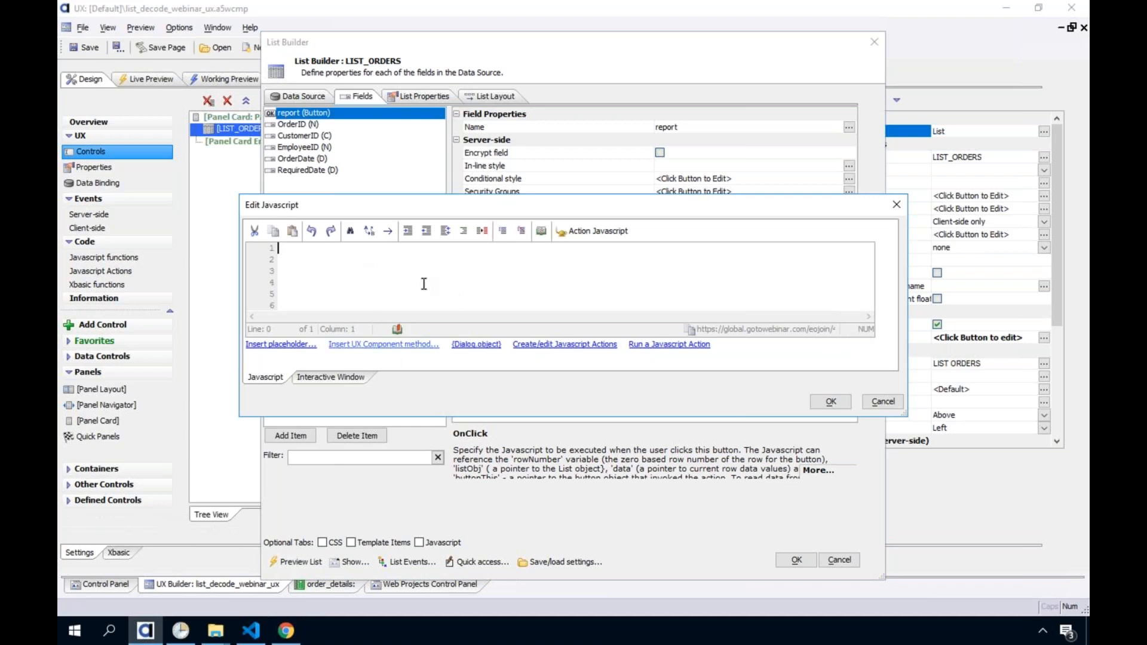
{"action": "type", "text": "alert('j"}
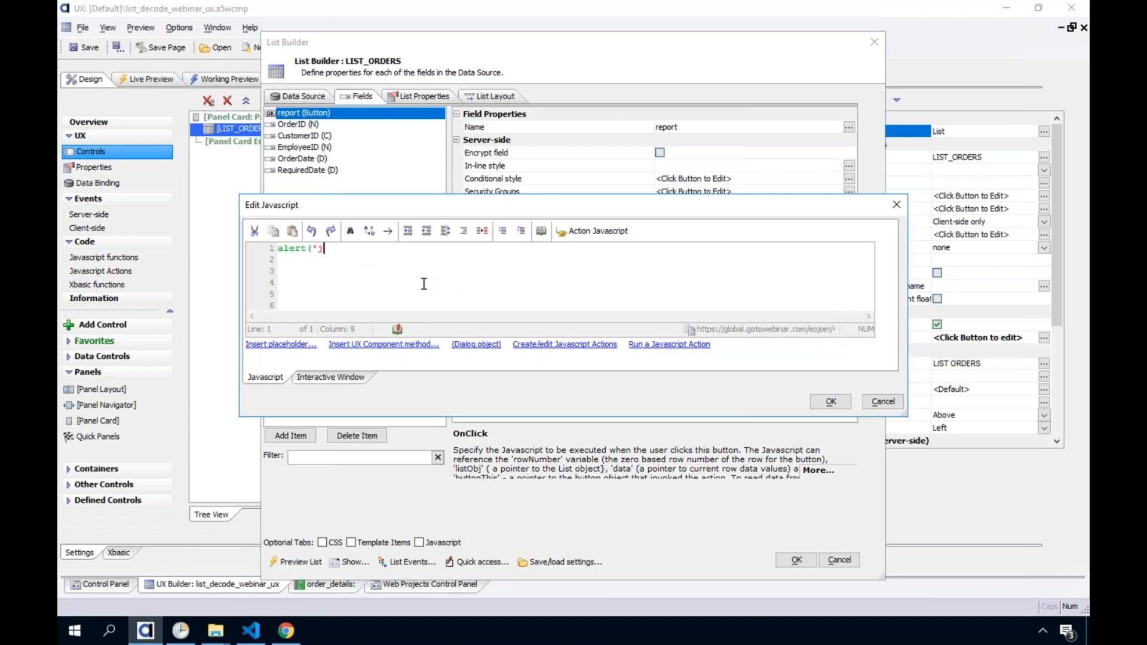
{"action": "key", "text": "BackSpace"}
{"action": "key", "text": "BackSpace"}
{"action": "key", "text": "BackSpace"}
{"action": "key", "text": "BackSpace"}
{"action": "key", "text": "BackSpace"}
{"action": "key", "text": "BackSpace"}
{"action": "key", "text": "BackSpace"}
{"action": "key", "text": "BackSpace"}
{"action": "key", "text": "BackSpace"}
{"action": "key", "text": "BackSpace"}
{"action": "key", "text": "BackSpace"}
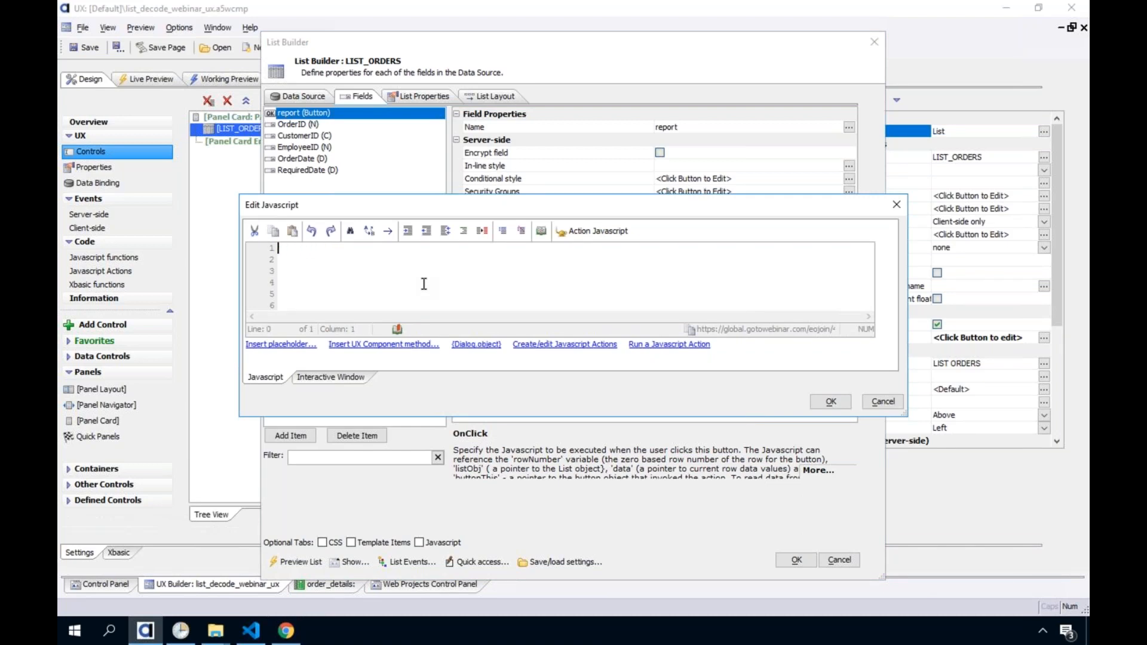
Step: Create a new Javascript action named Run Report from the OnClick script editor
{"action": "left_click", "coordinate": [600, 231]}
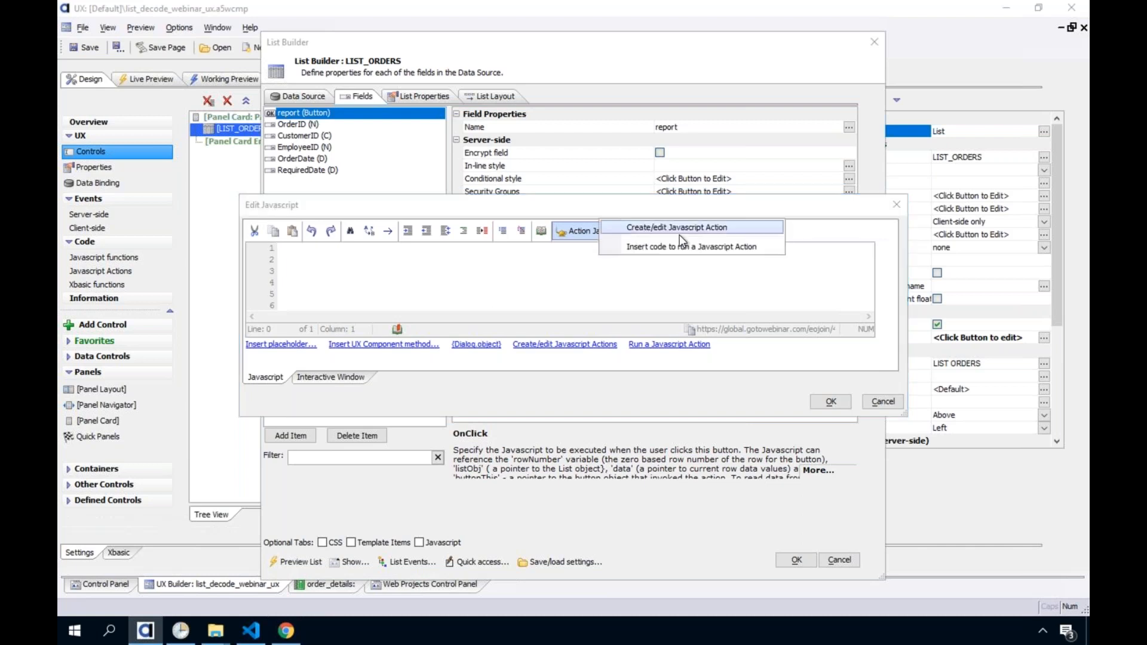
{"action": "left_click", "coordinate": [665, 230]}
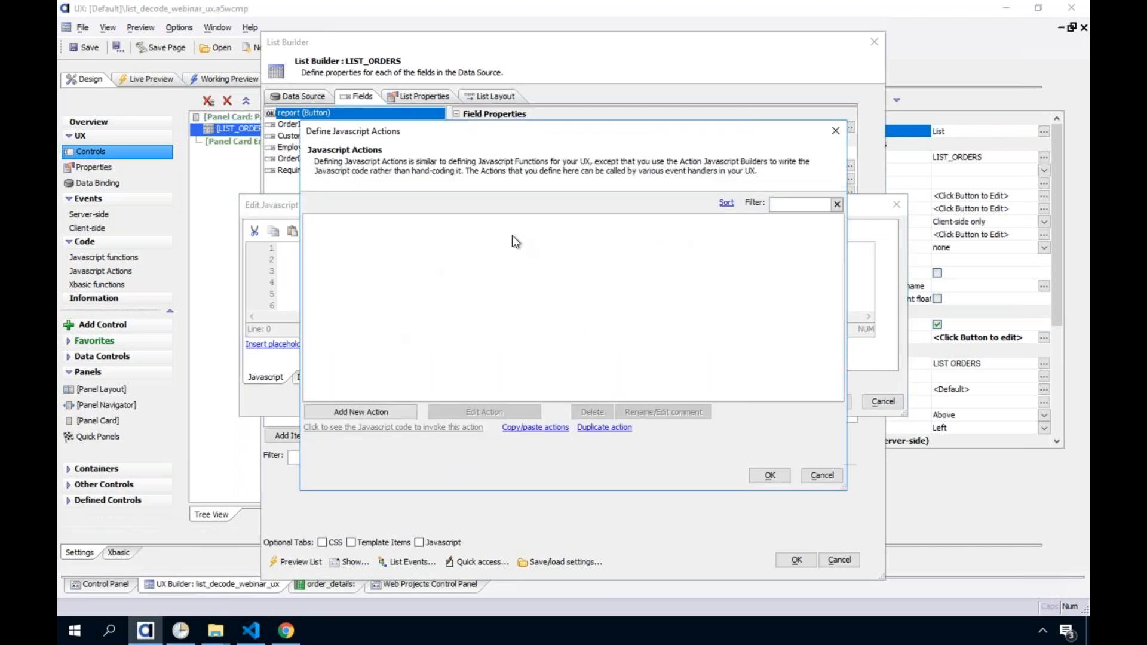
{"action": "left_click", "coordinate": [375, 413]}
{"action": "type", "text": "Run Report"}
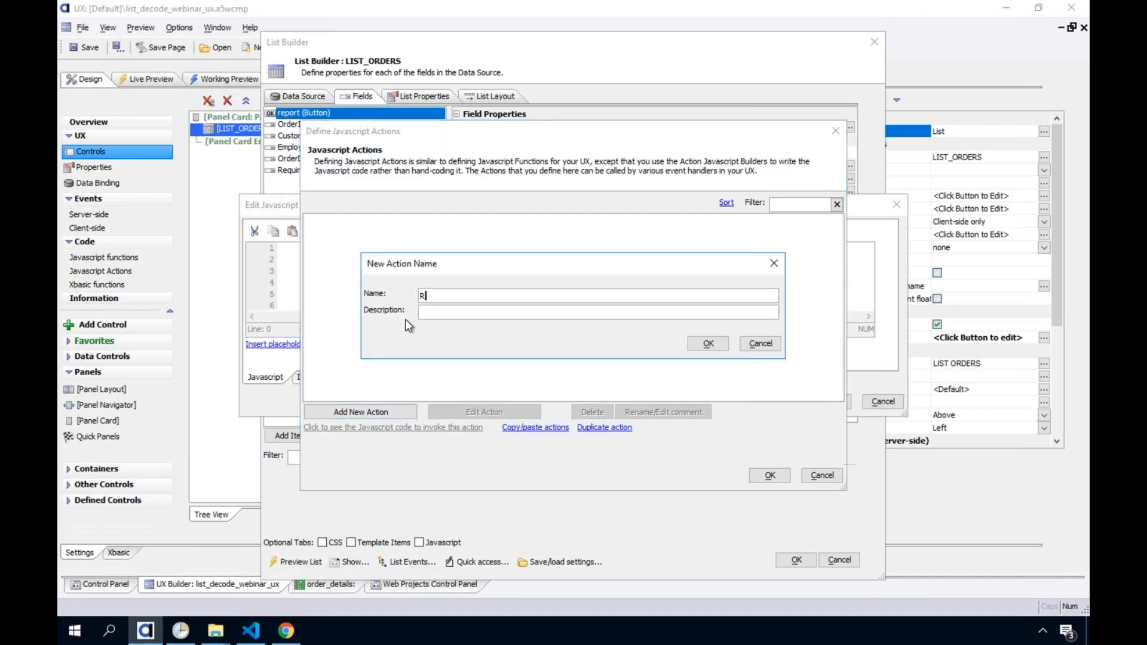
{"action": "left_click", "coordinate": [711, 344]}
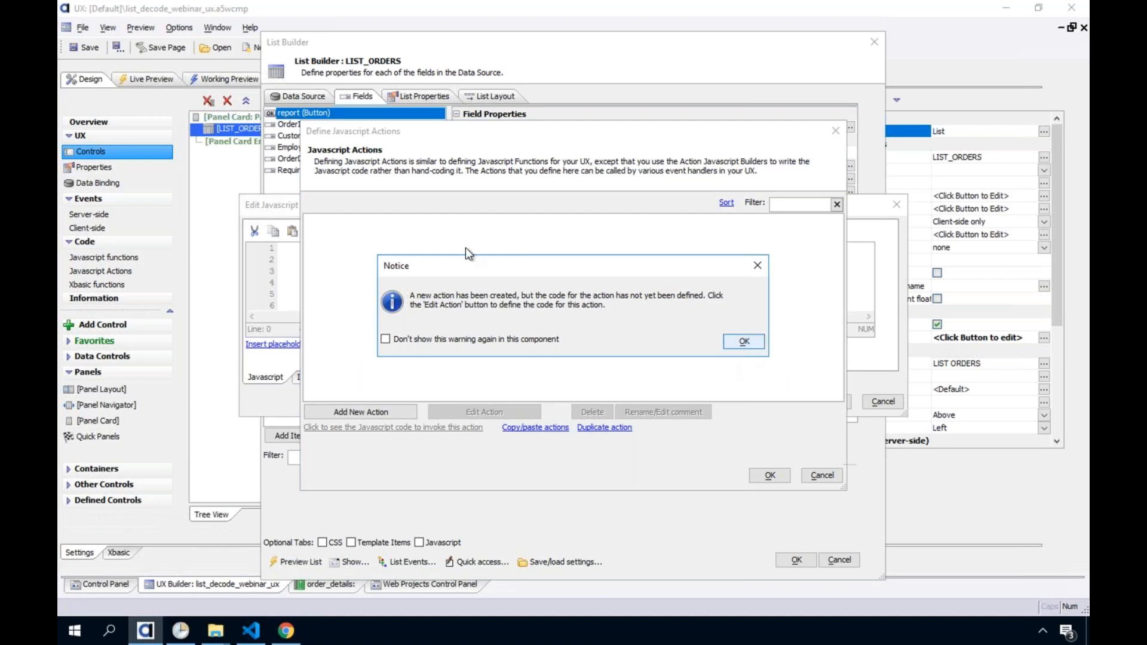
{"action": "key", "text": "Return"}
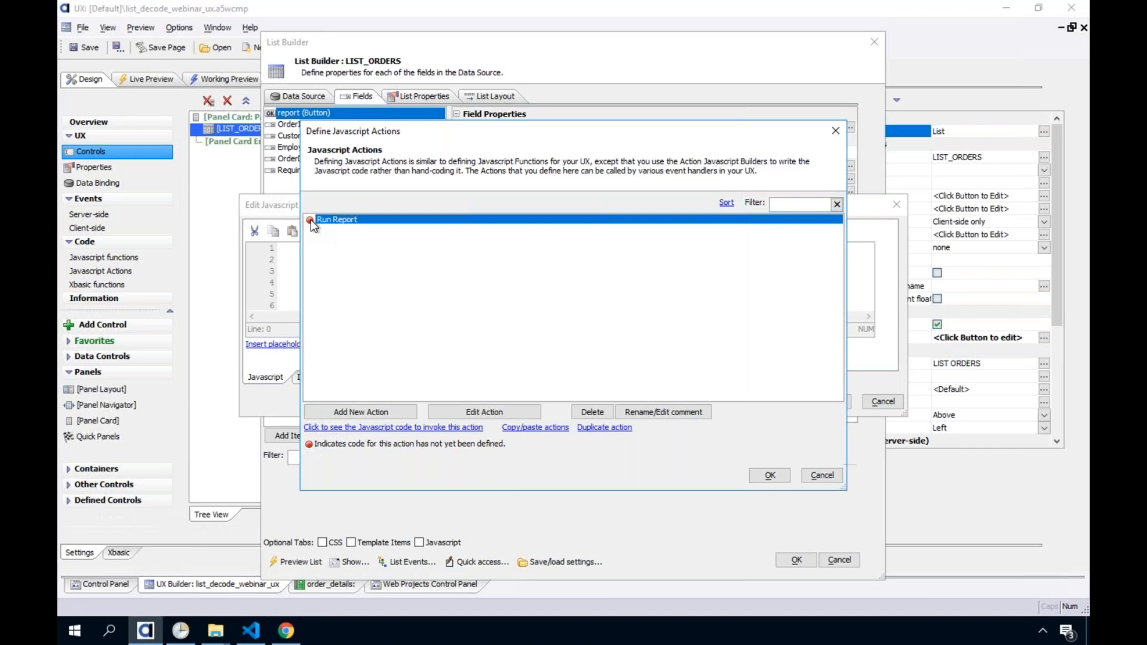
Step: Edit the Run Report action and add an "Open, or Email a Report, Label or Letter layout" action, found with the filter "rep"
{"action": "left_click", "coordinate": [498, 410]}
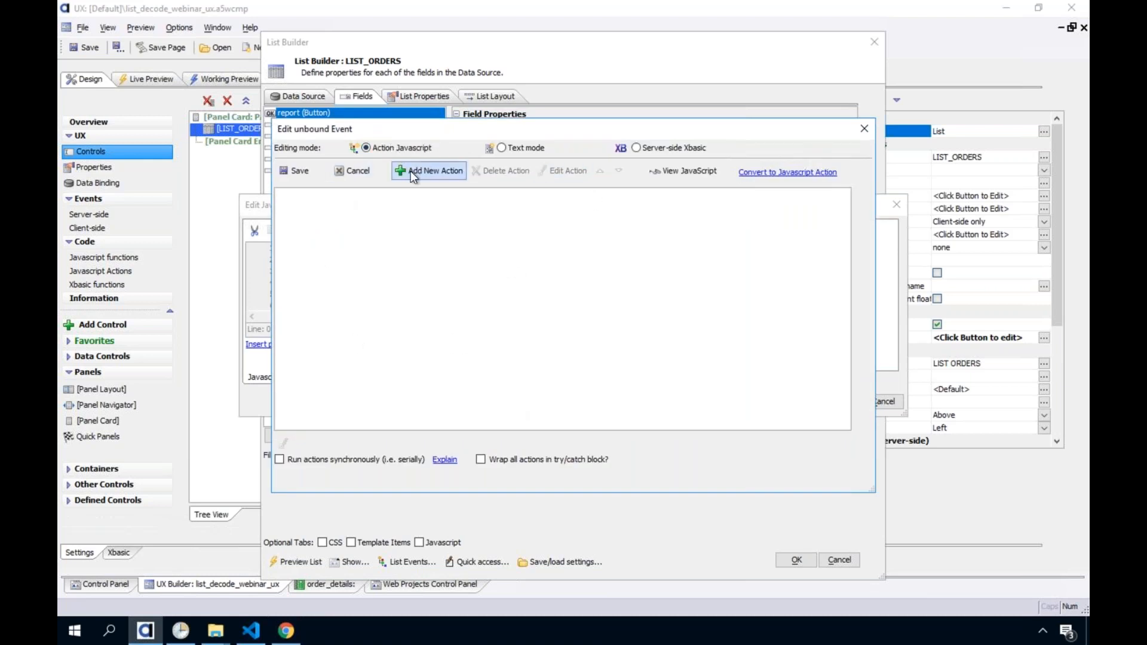
{"action": "left_click", "coordinate": [437, 171]}
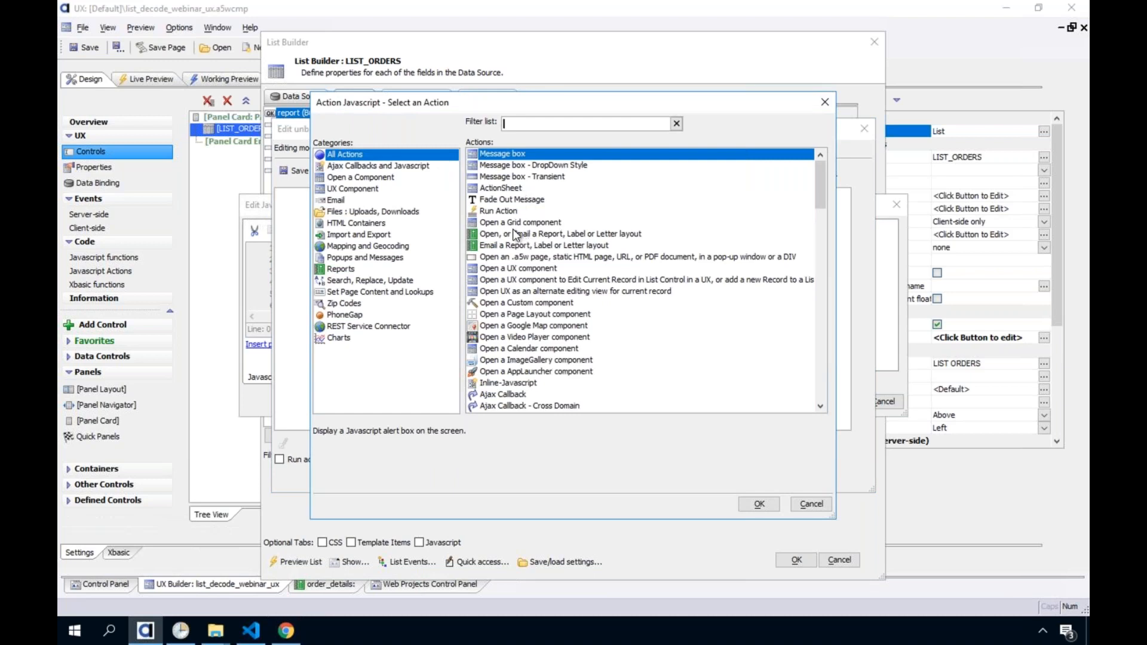
{"action": "type", "text": "rep"}
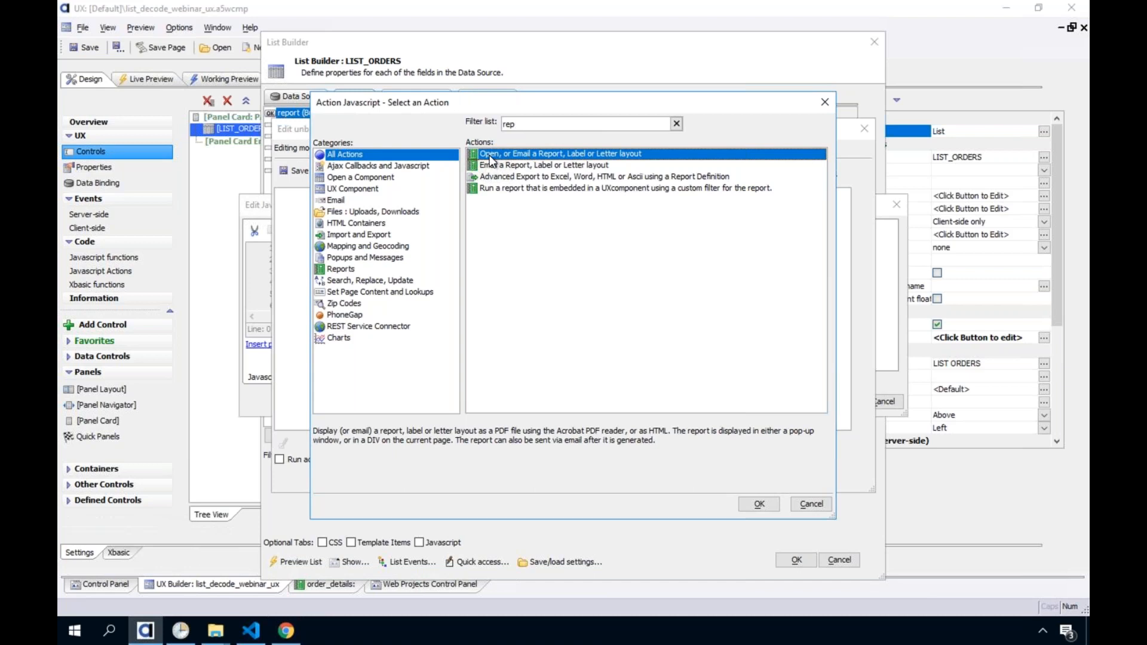
{"action": "left_click", "coordinate": [754, 503]}
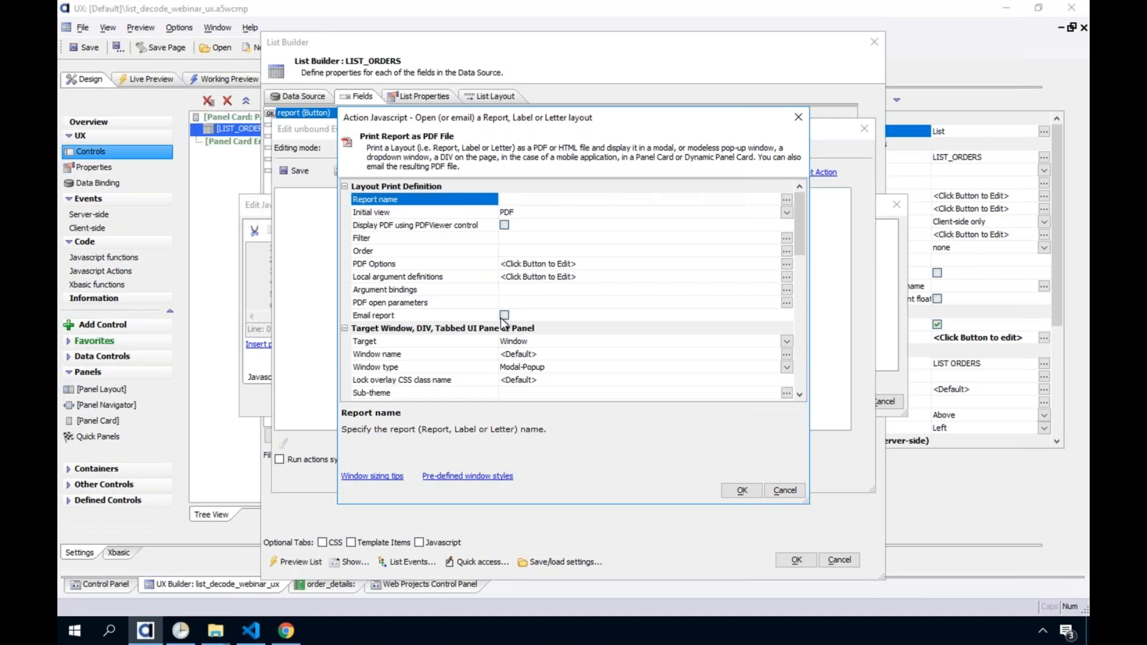
Step: Choose the order_details project report as the report this action opens
{"action": "left_click", "coordinate": [787, 198]}
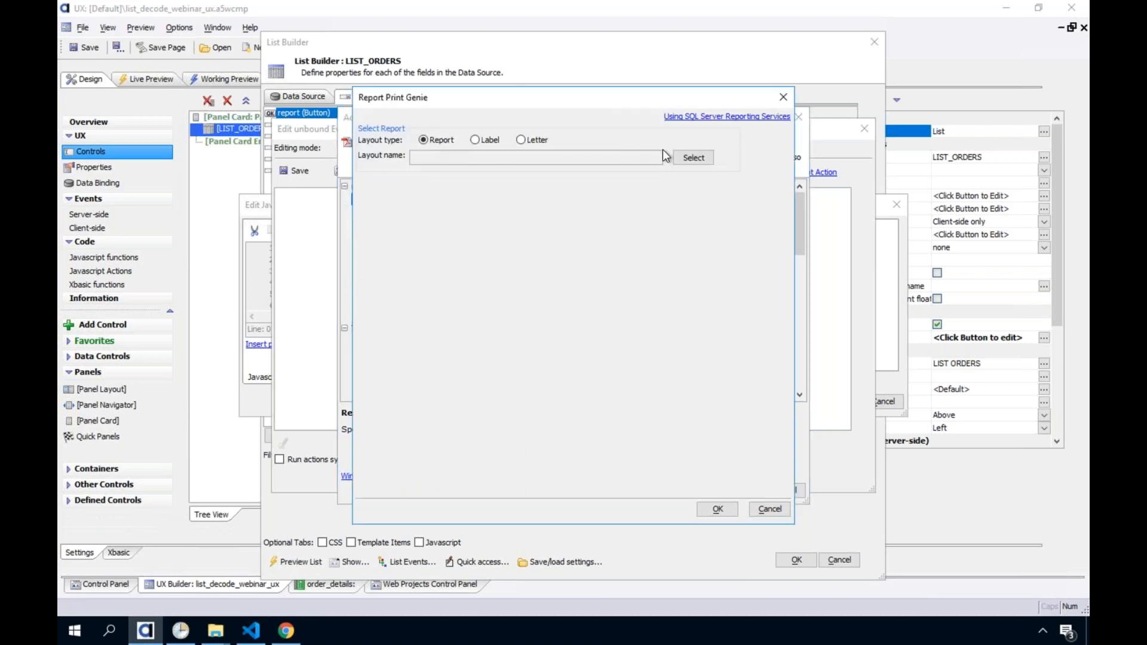
{"action": "left_click", "coordinate": [693, 157]}
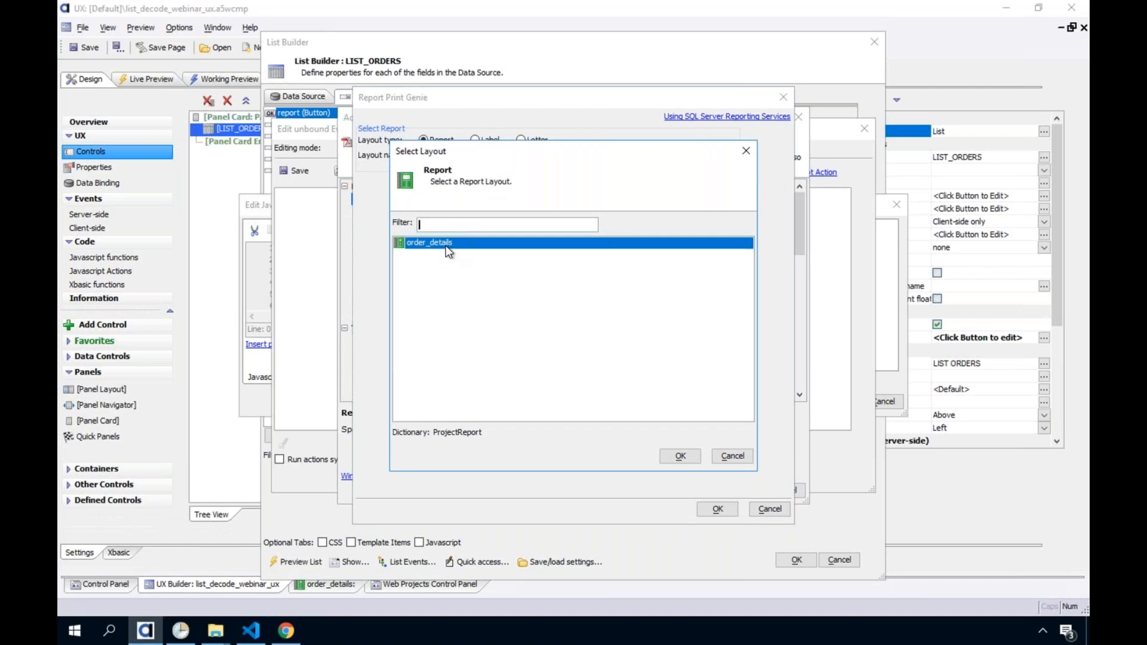
{"action": "double_click", "coordinate": [447, 248]}
{"action": "left_click", "coordinate": [717, 509]}
Step: Set the report's initial view to HTML and review the target window options
{"action": "left_click", "coordinate": [458, 216]}
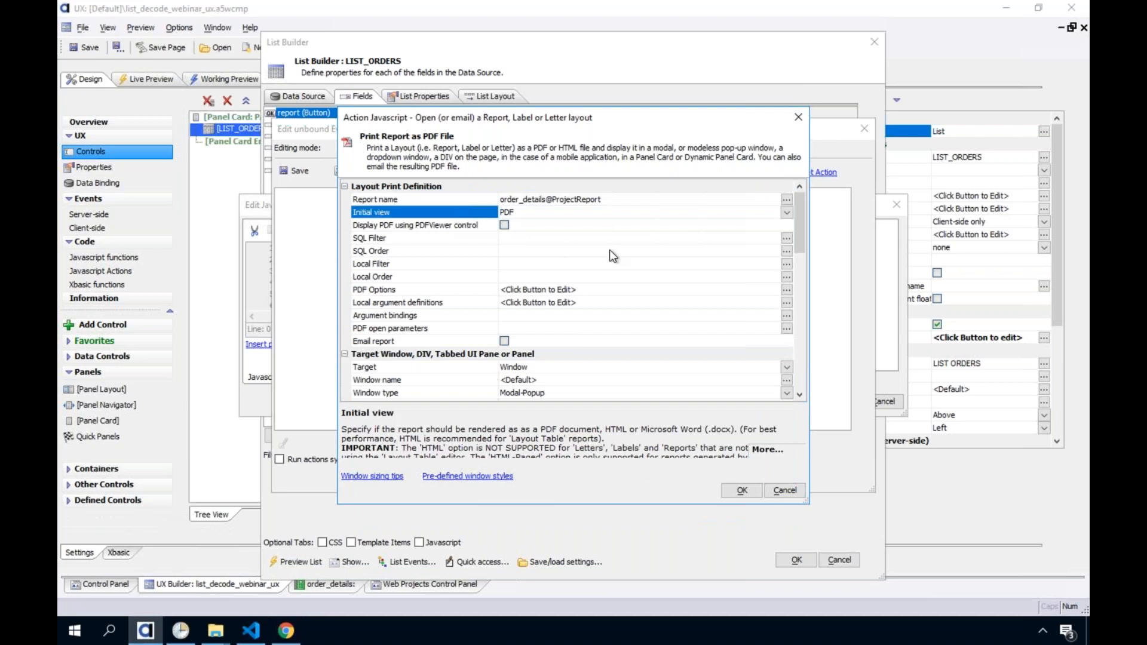
{"action": "left_click", "coordinate": [572, 218]}
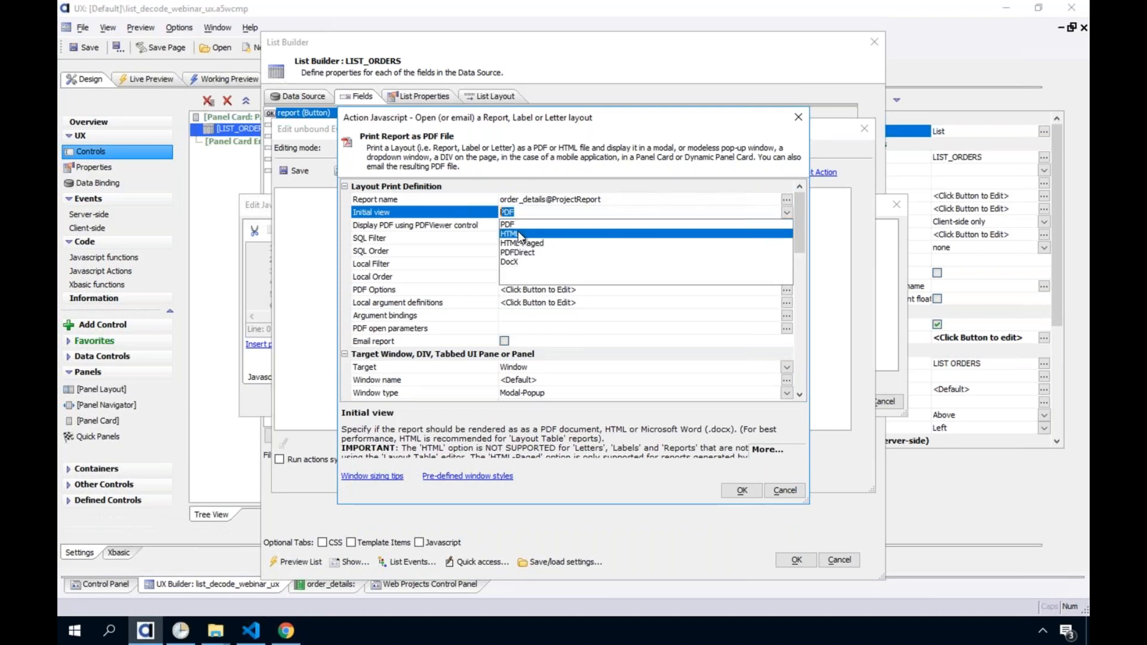
{"action": "left_click", "coordinate": [518, 231]}
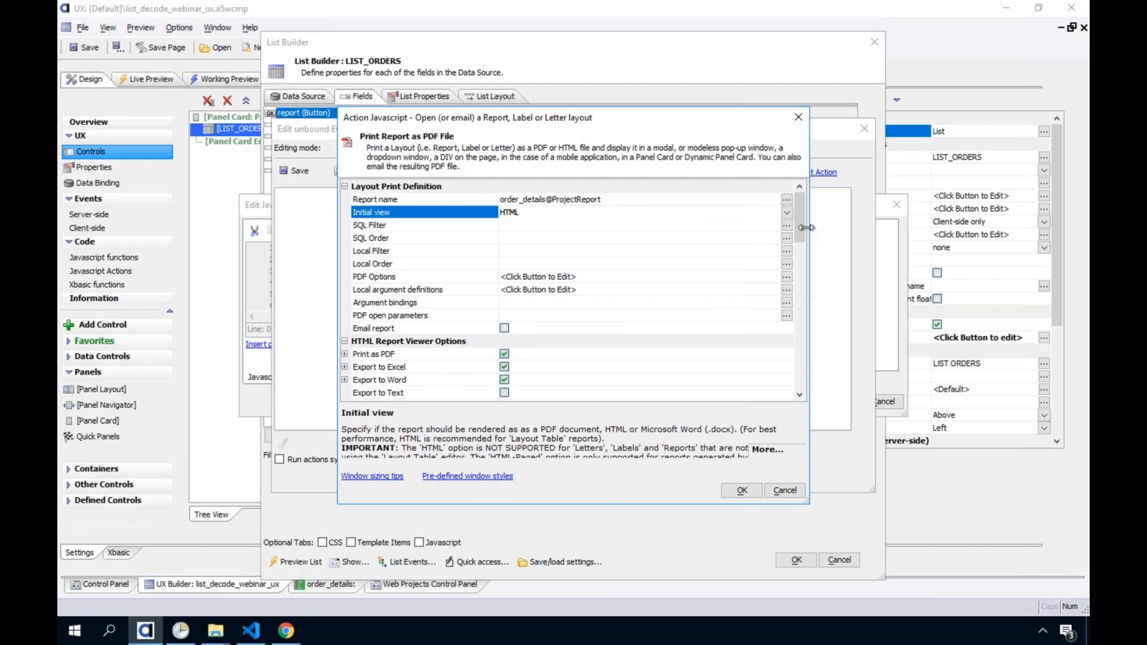
{"action": "left_click_drag", "start_coordinate": [799, 235], "coordinate": [803, 292]}
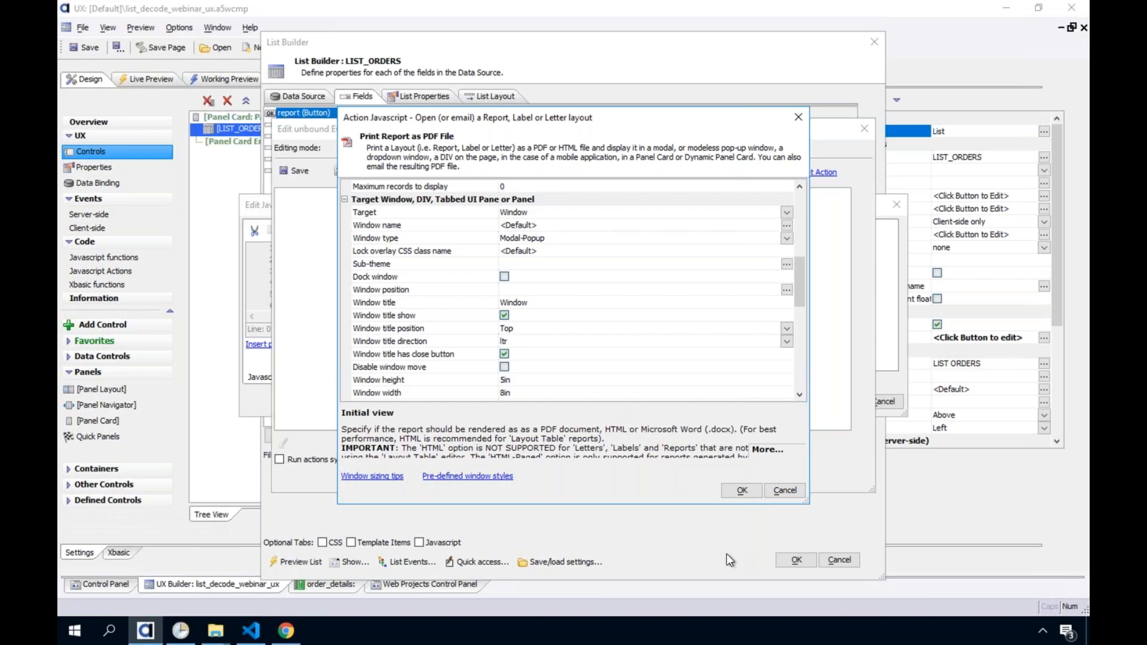
Step: Confirm the report action with the comment Run Report and save the Javascript action definition
{"action": "left_click", "coordinate": [740, 491]}
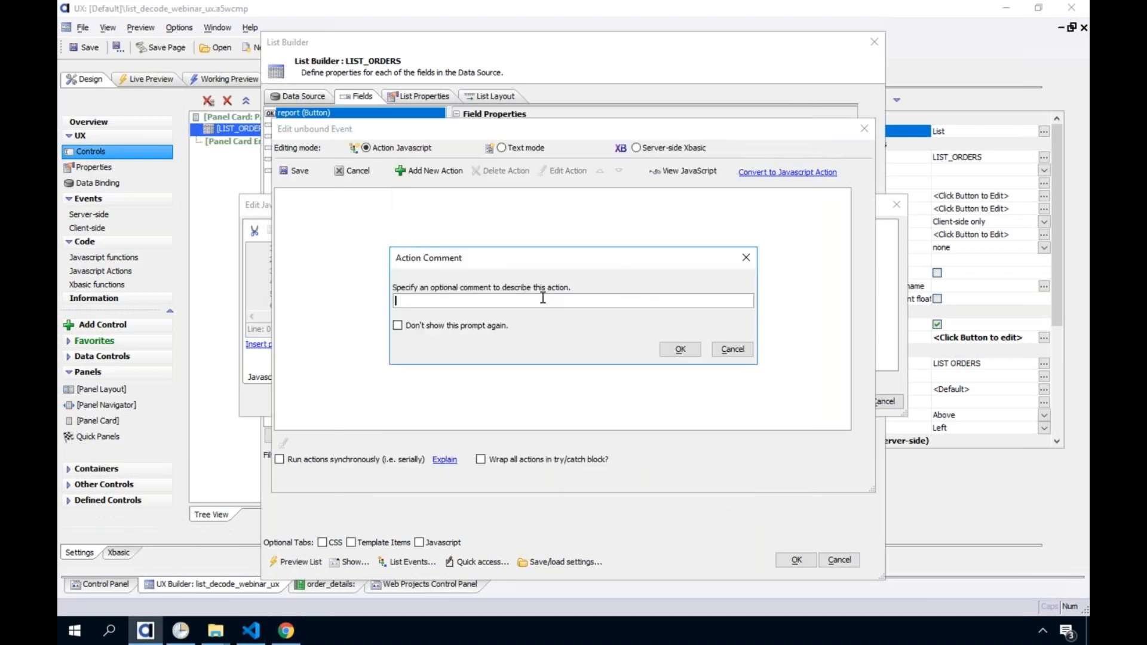
{"action": "type", "text": "Run Report"}
{"action": "left_click", "coordinate": [678, 350]}
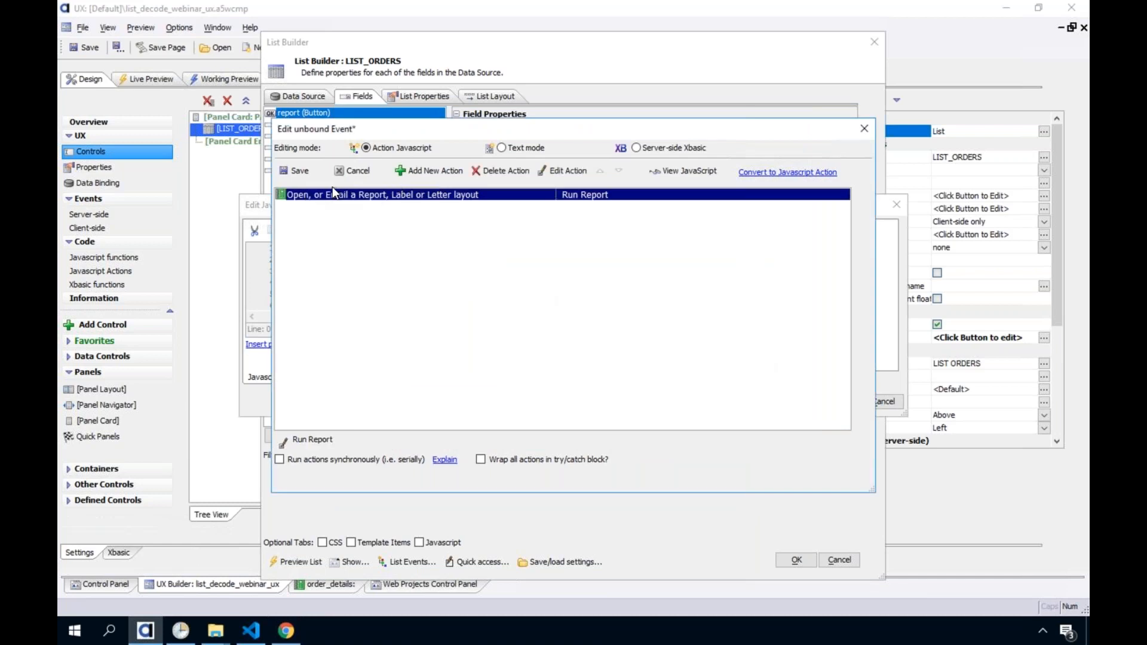
{"action": "left_click", "coordinate": [295, 172]}
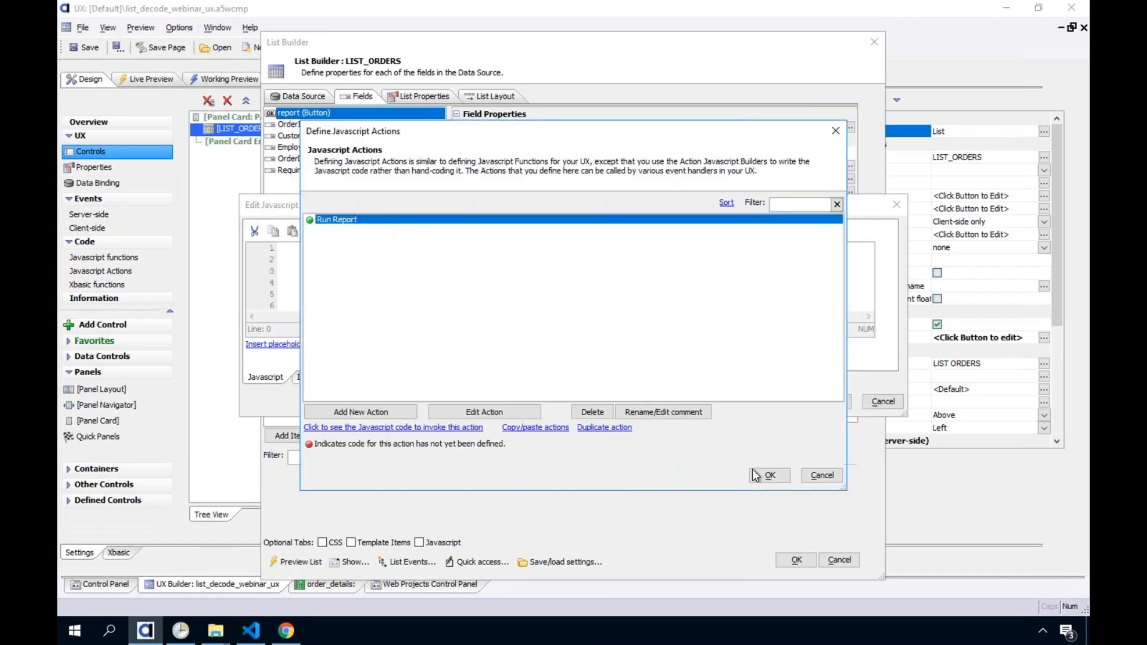
{"action": "left_click", "coordinate": [768, 473]}
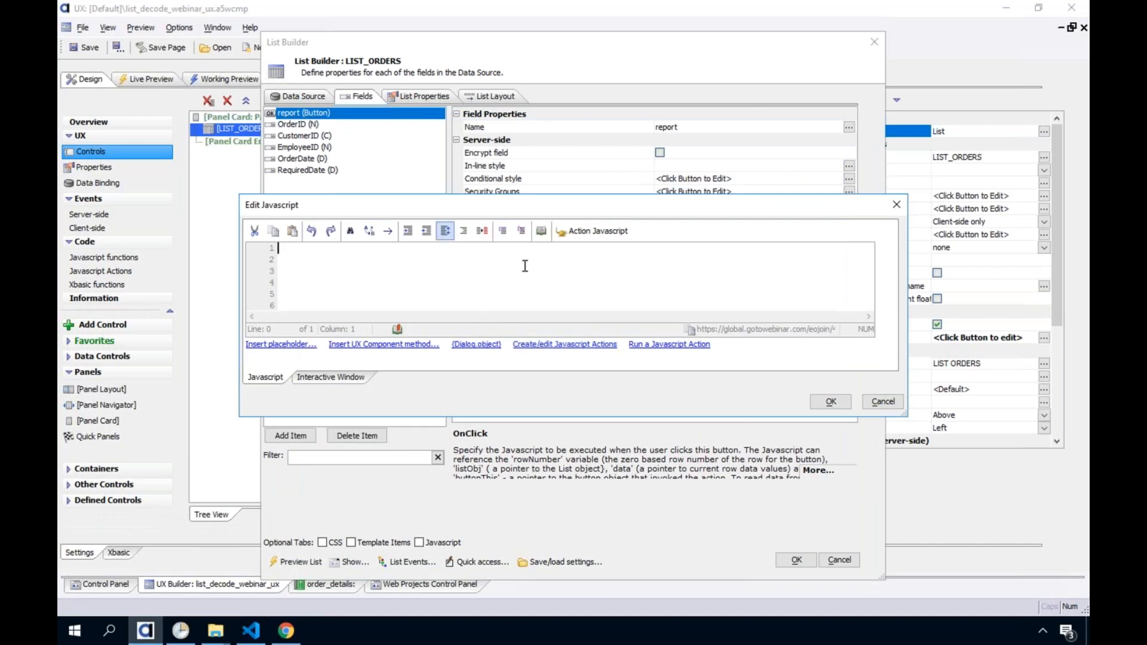
Step: Close the report button's OnClick script editor without adding any code
{"action": "left_click", "coordinate": [595, 230]}
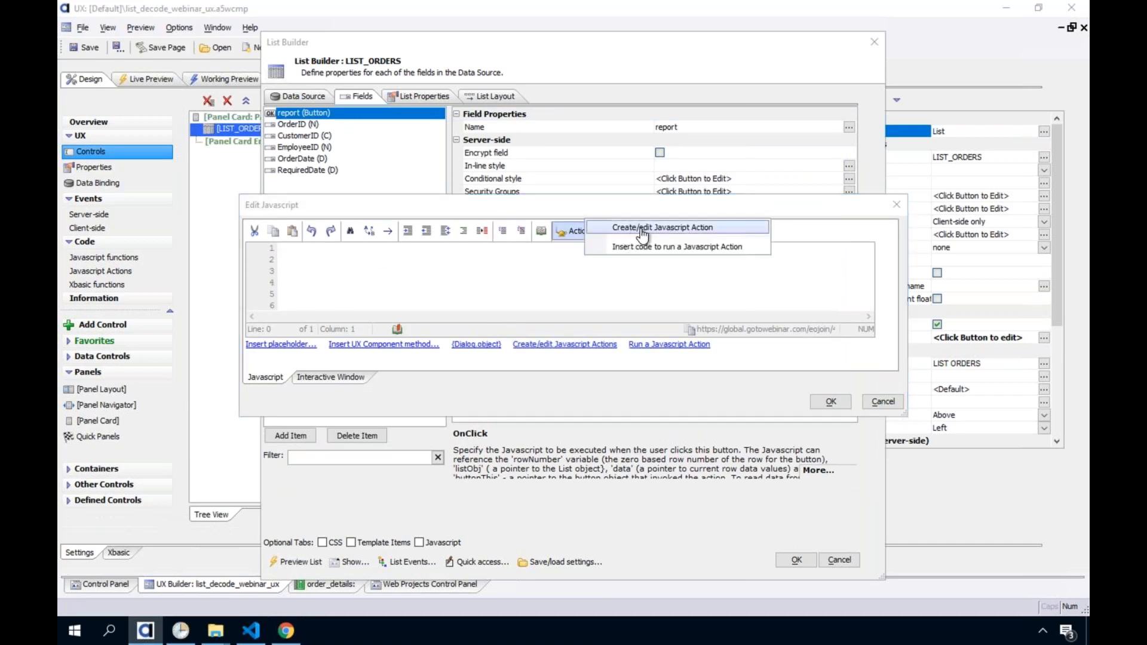
{"action": "left_click", "coordinate": [642, 231]}
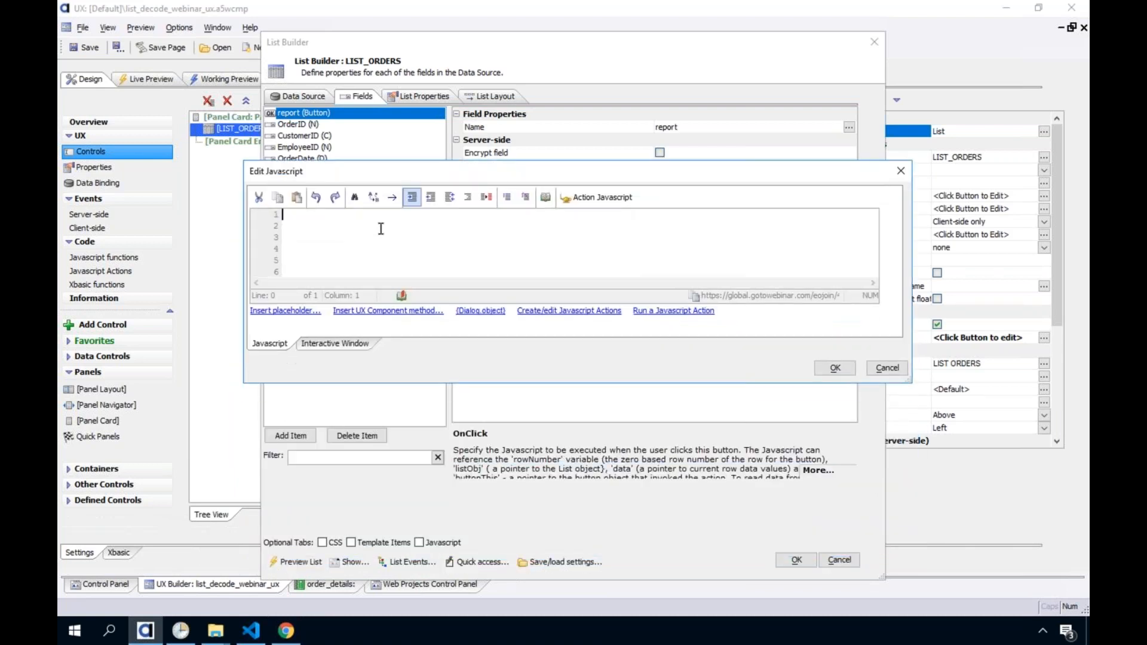
{"action": "left_click", "coordinate": [835, 368]}
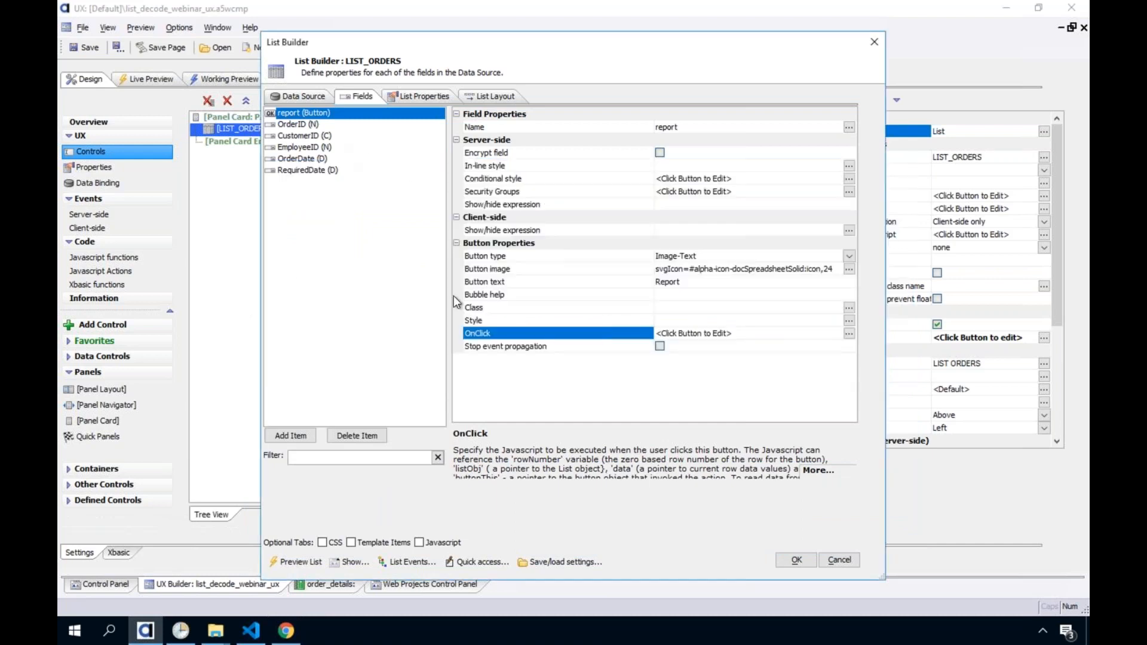
Step: Insert code that runs the Run Report Javascript action into the report button's OnClick event and accept the script
{"action": "double_click", "coordinate": [496, 334]}
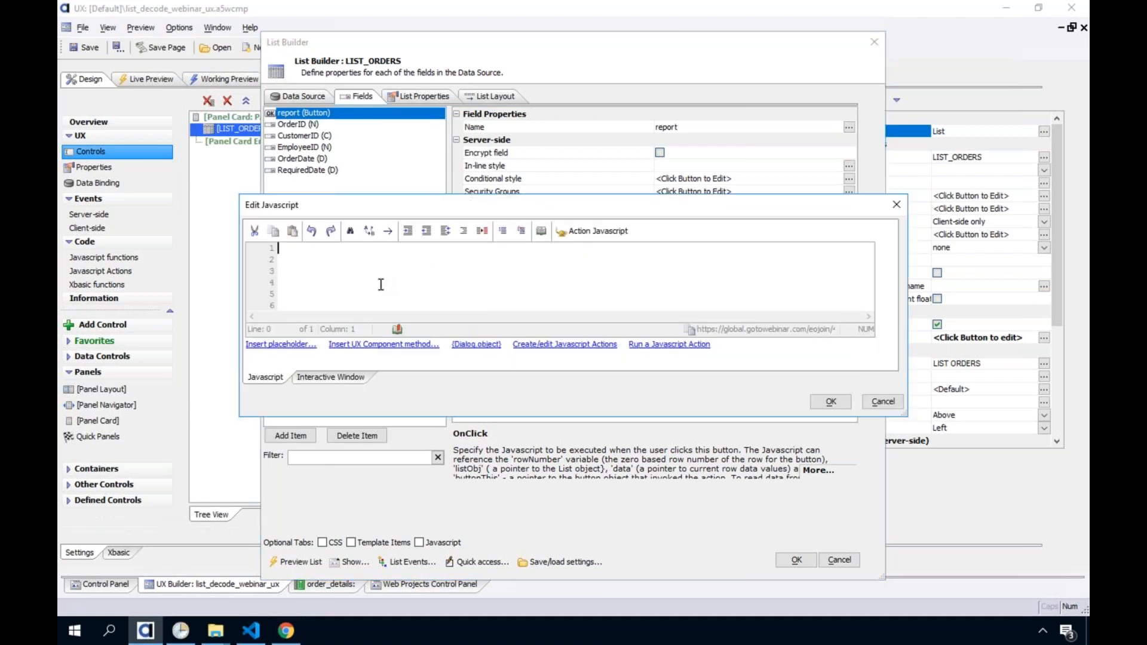
{"action": "left_click", "coordinate": [602, 230]}
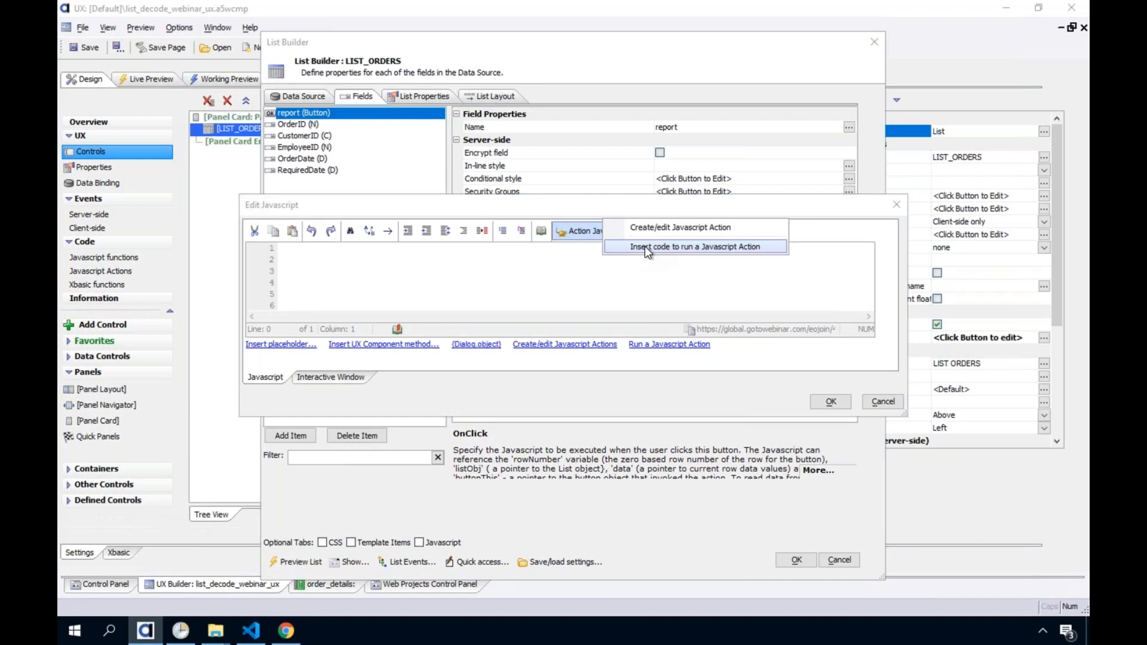
{"action": "left_click", "coordinate": [644, 246]}
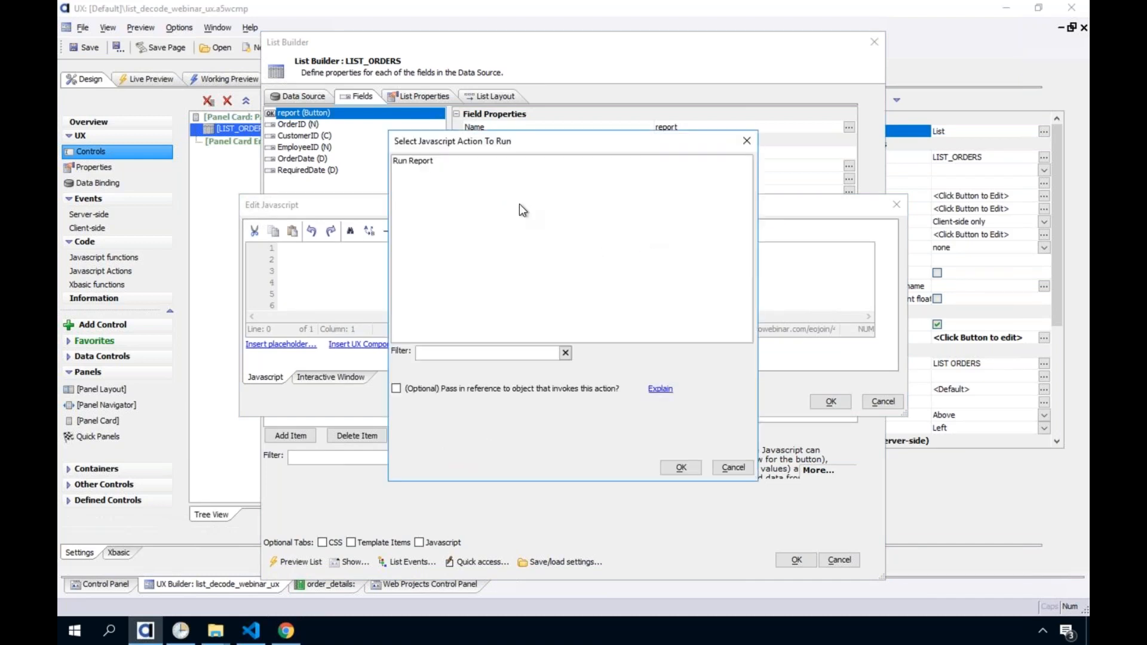
{"action": "left_click", "coordinate": [431, 160]}
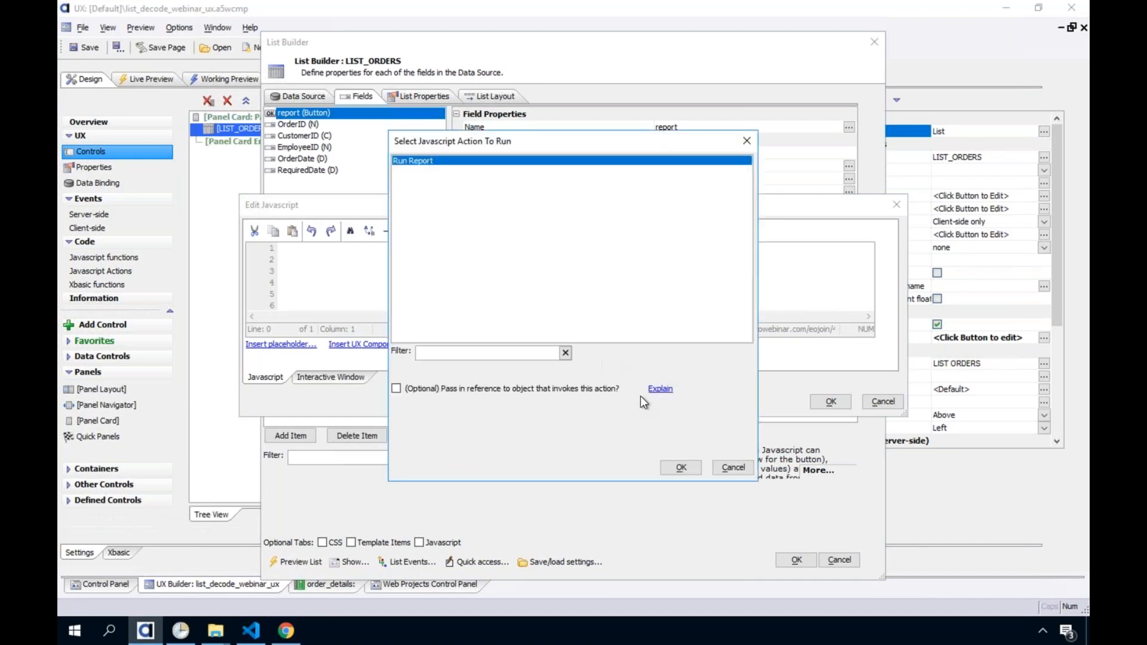
{"action": "left_click", "coordinate": [681, 467]}
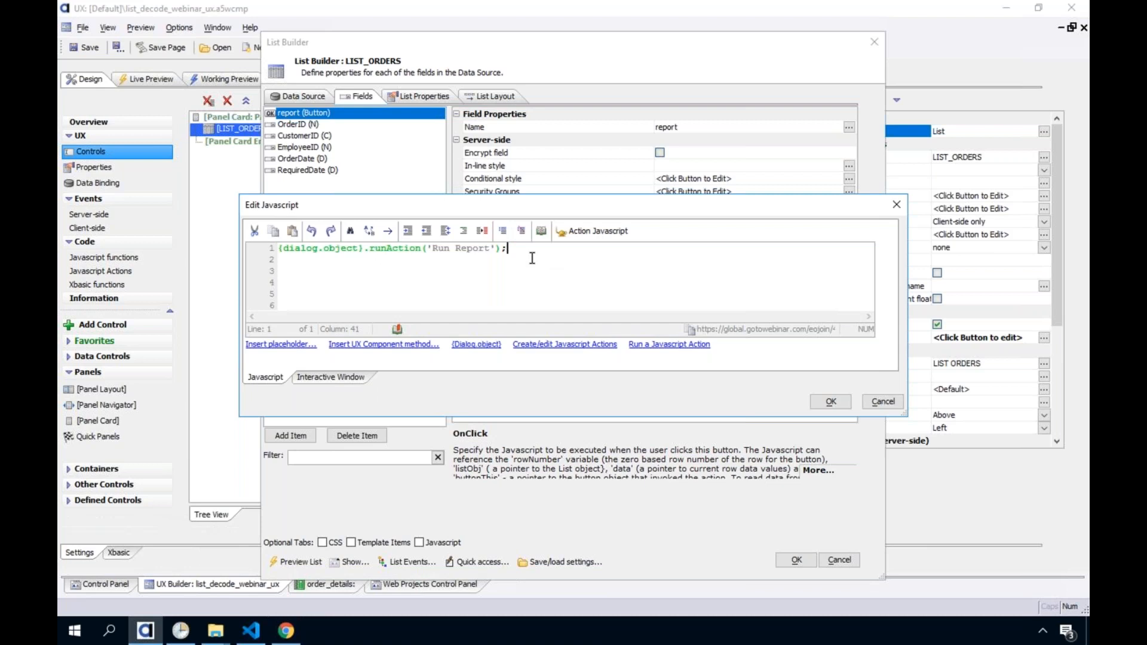
{"action": "left_click", "coordinate": [830, 401]}
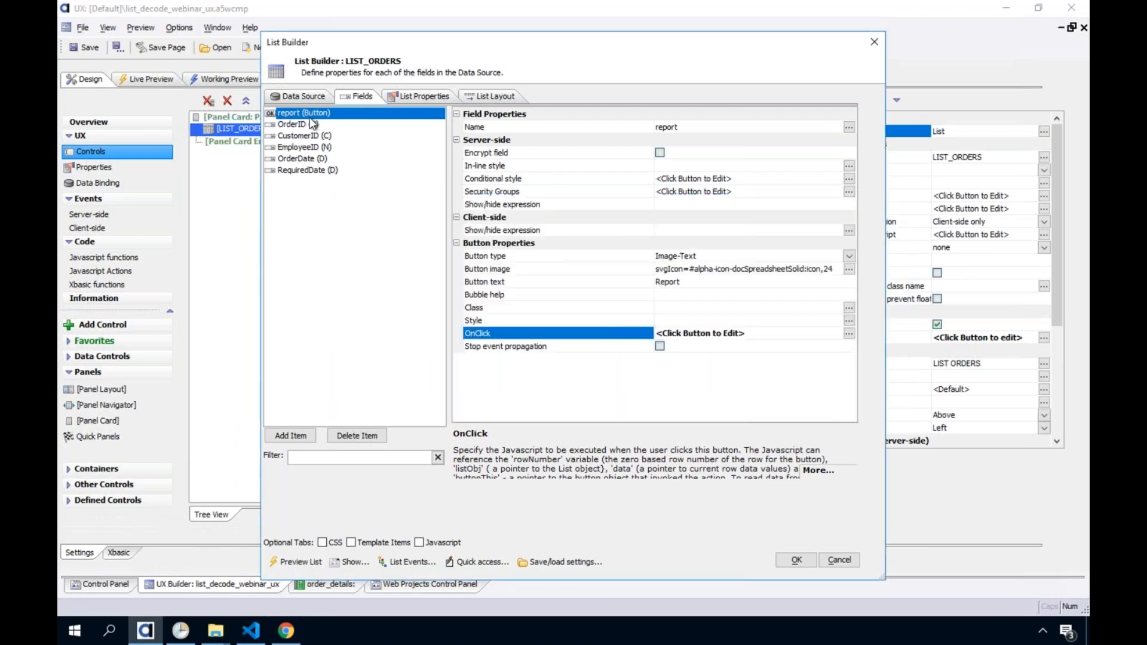
Step: Accept the LIST_ORDERS list definition, and save both the UX component and the order_details report
{"action": "left_click", "coordinate": [500, 97]}
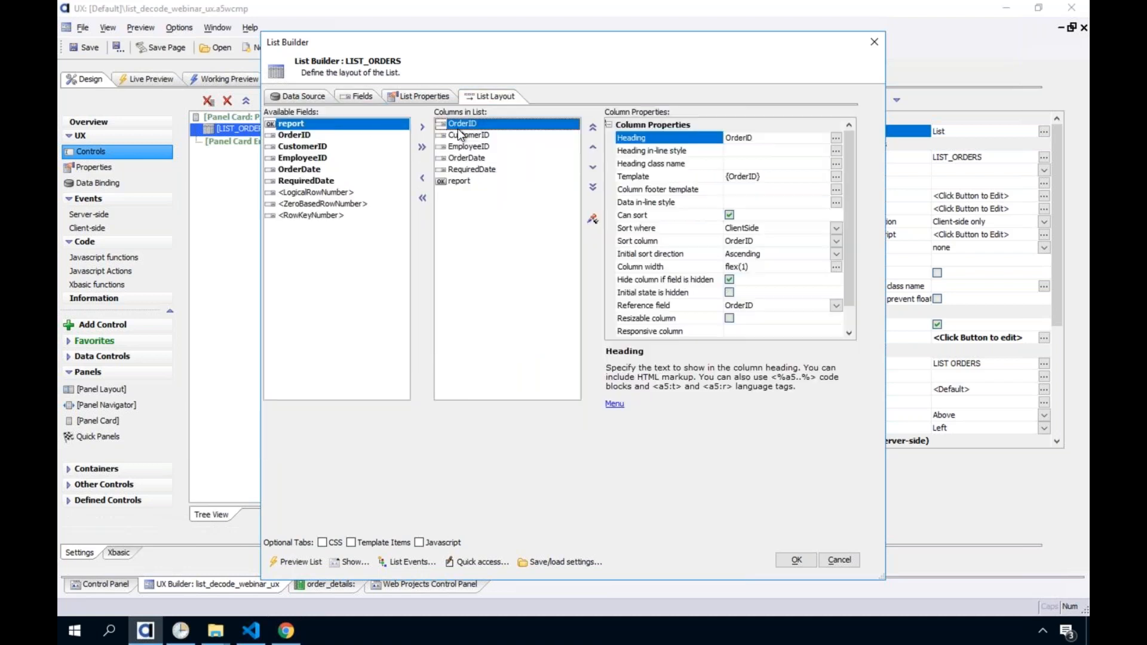
{"action": "left_click", "coordinate": [362, 102]}
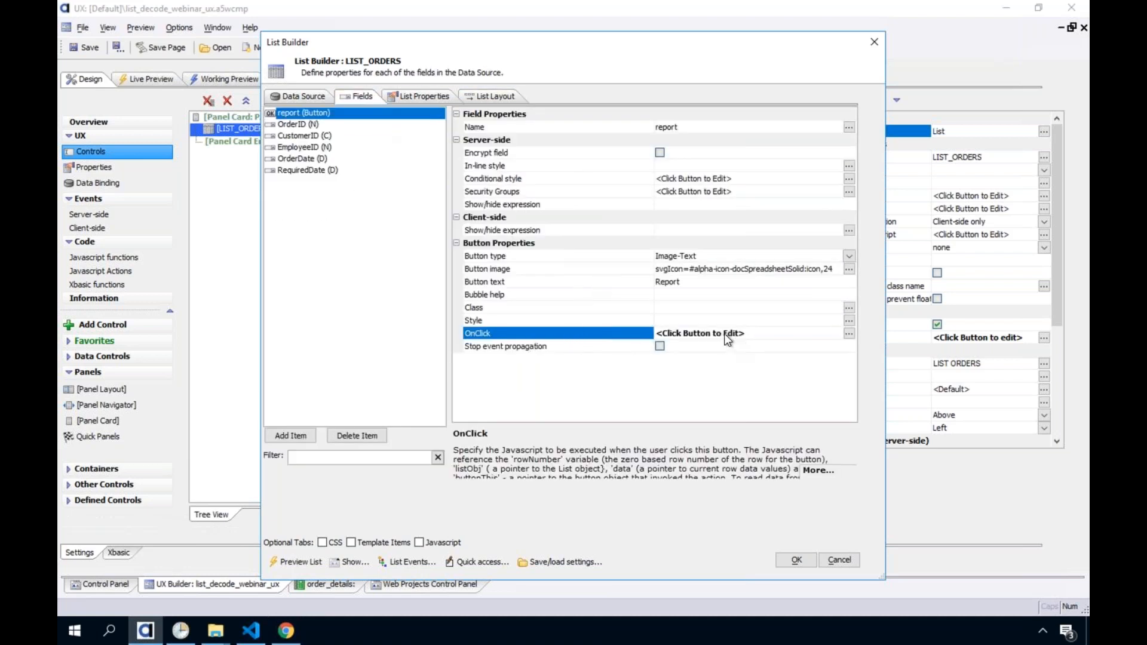
{"action": "left_click", "coordinate": [797, 560]}
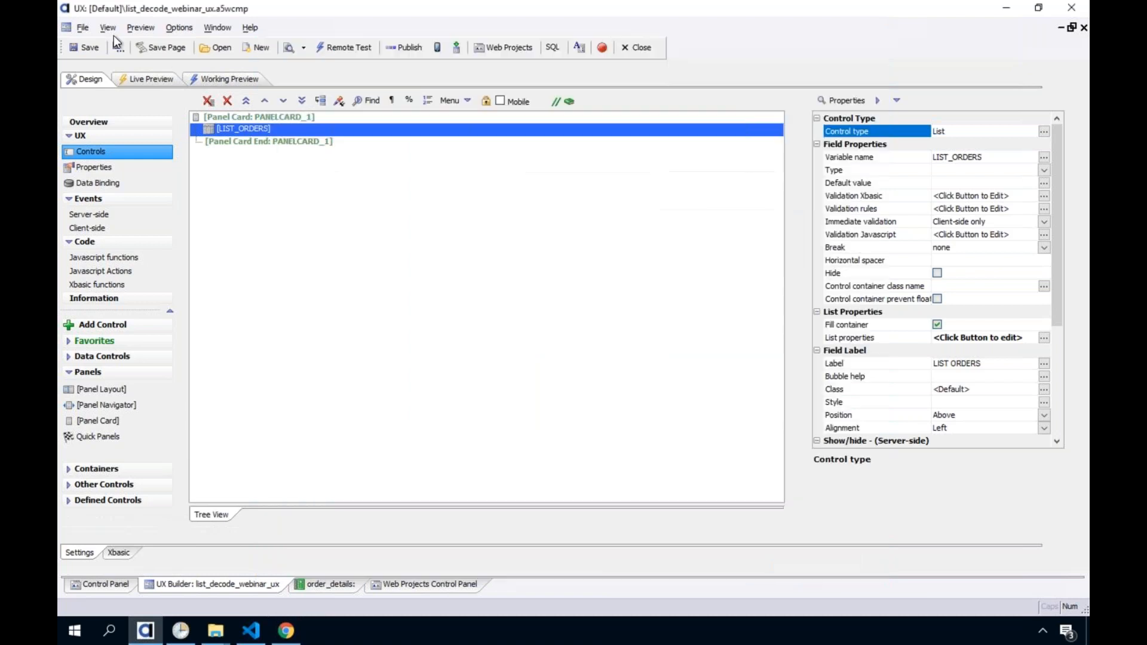
{"action": "left_click", "coordinate": [90, 47]}
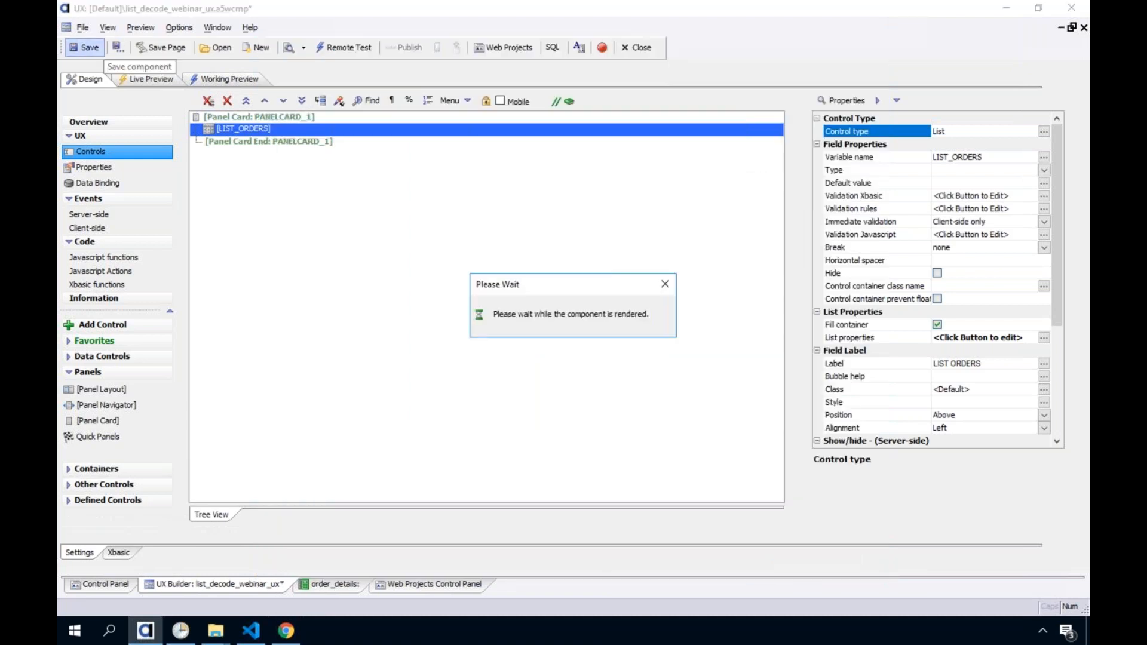
{"action": "left_click", "coordinate": [328, 581]}
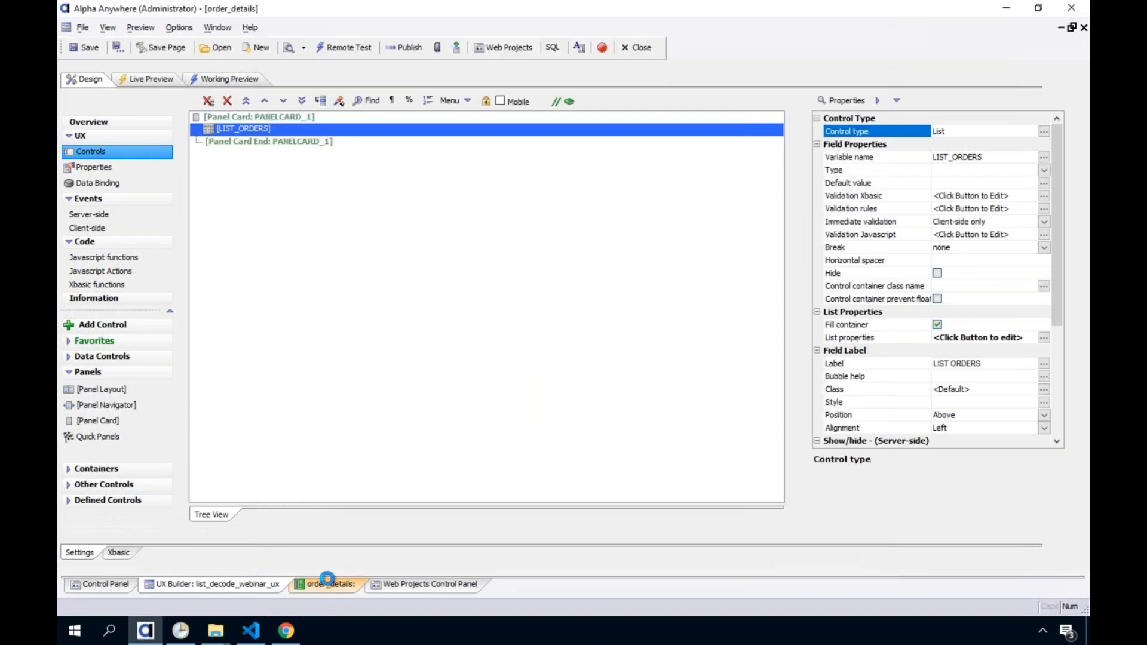
{"action": "left_click", "coordinate": [92, 48]}
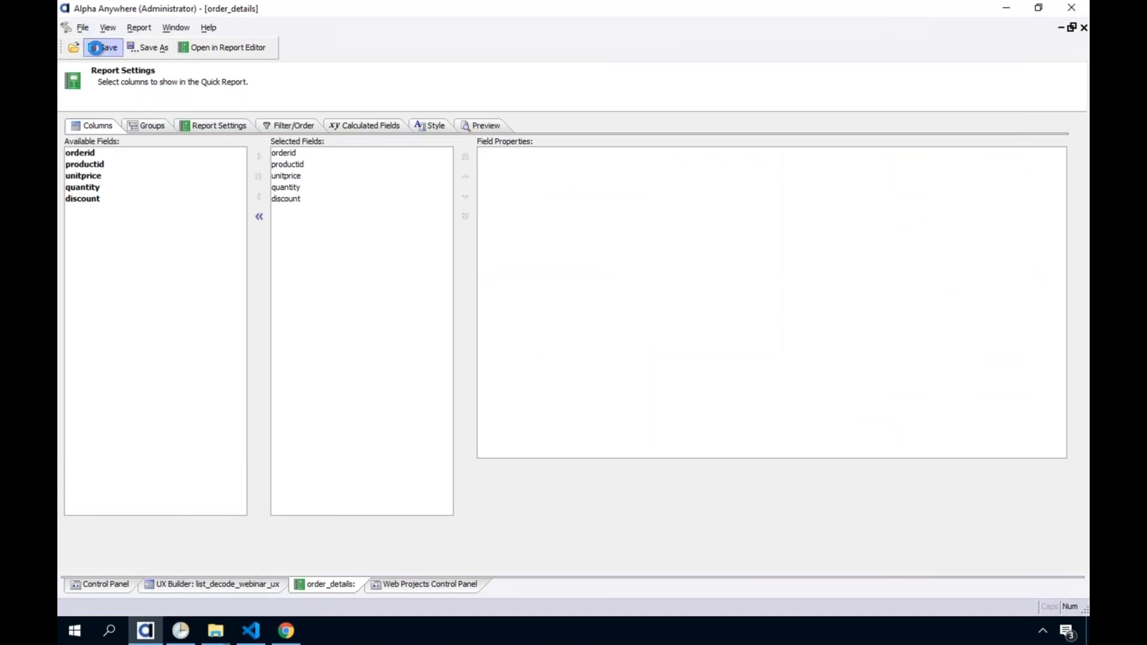
Step: Run the UX component in Working Preview and test the Report button on orders 10249, 10253 and 10257, closing each report window
{"action": "left_click", "coordinate": [222, 581]}
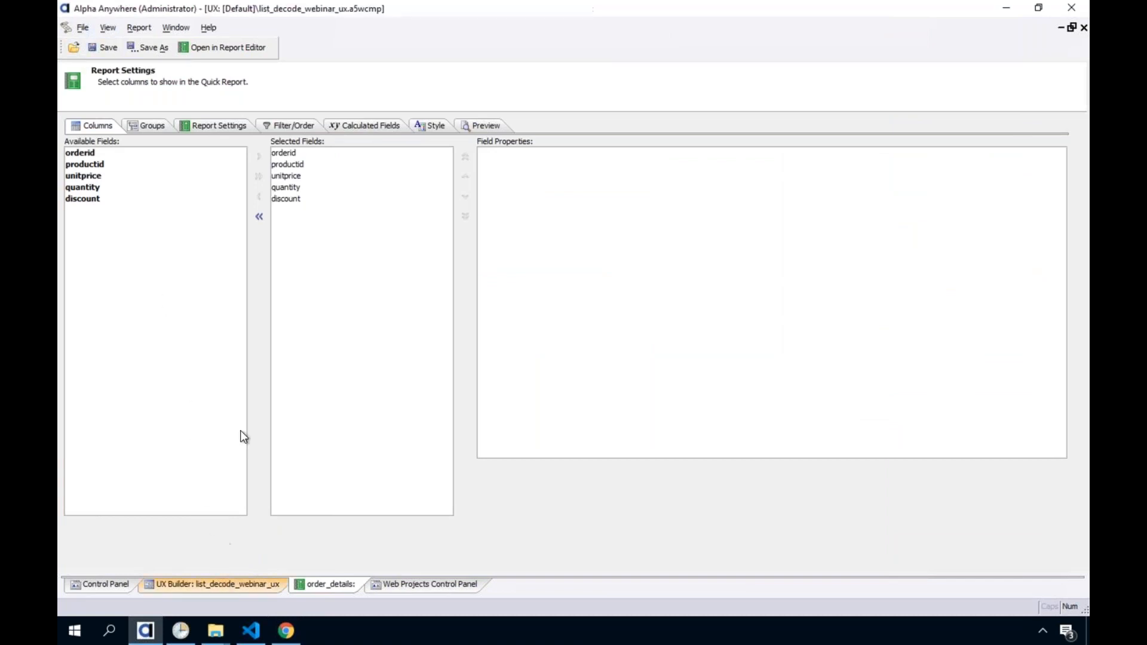
{"action": "left_click", "coordinate": [243, 80]}
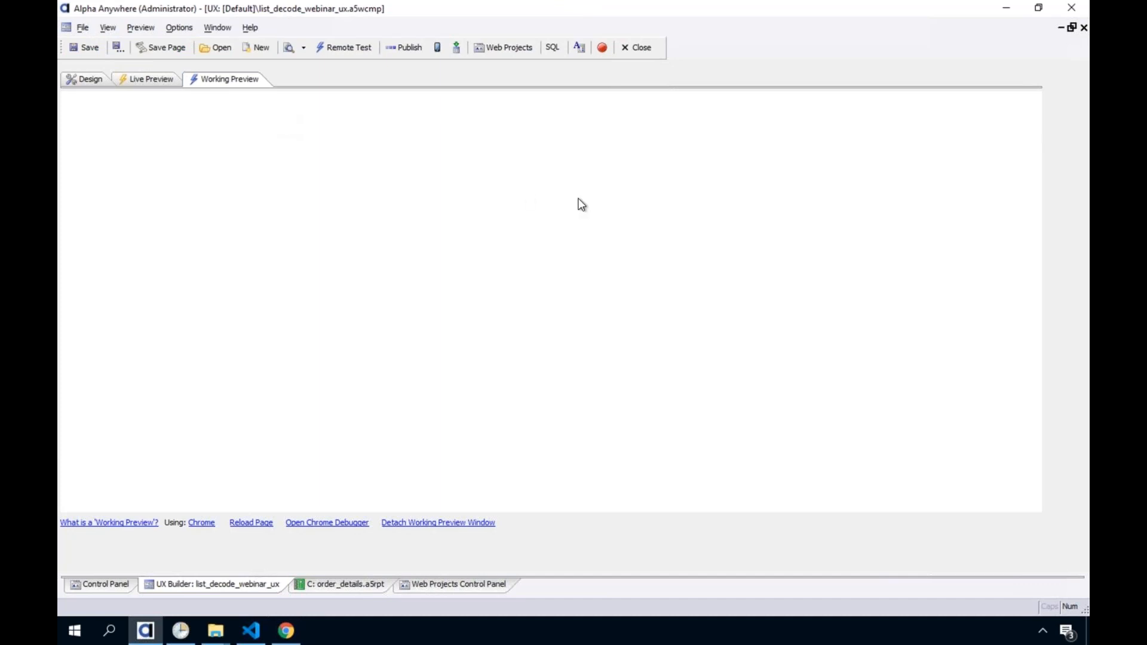
{"action": "left_click", "coordinate": [862, 147]}
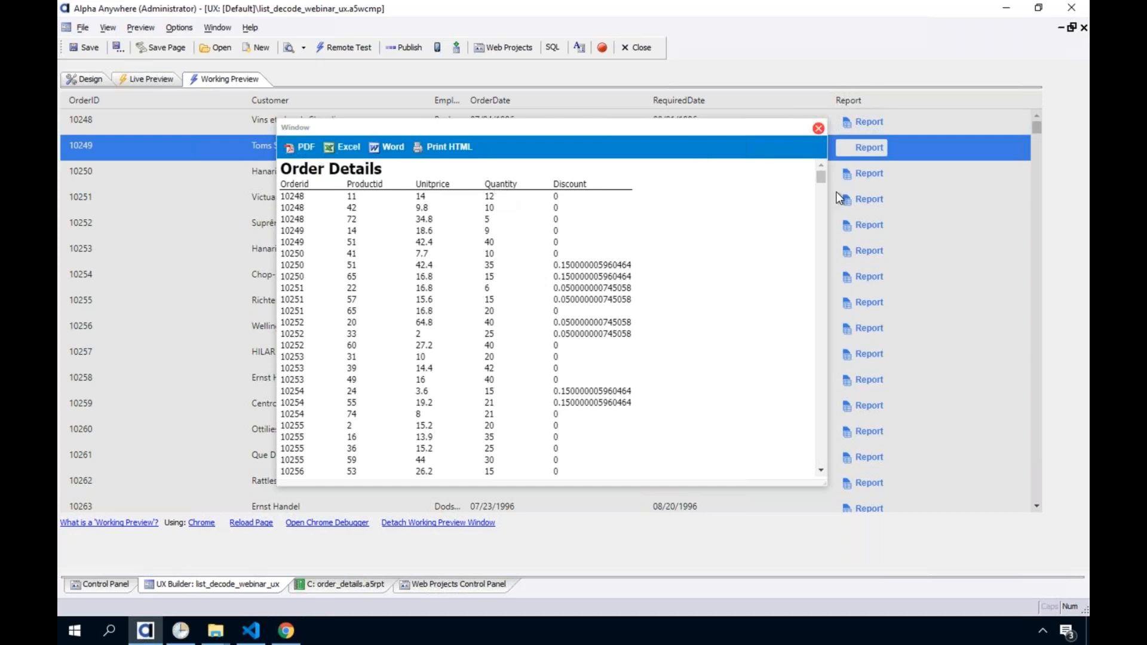
{"action": "left_click", "coordinate": [819, 129]}
{"action": "left_click", "coordinate": [861, 251]}
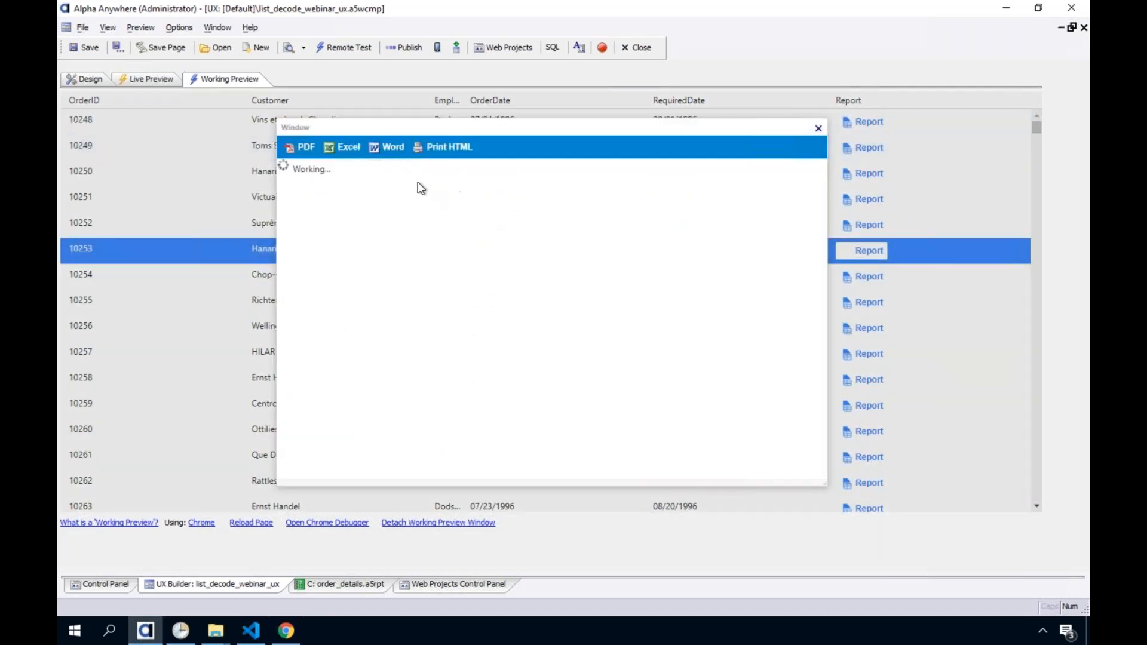
{"action": "left_click", "coordinate": [819, 128]}
{"action": "left_click", "coordinate": [869, 354]}
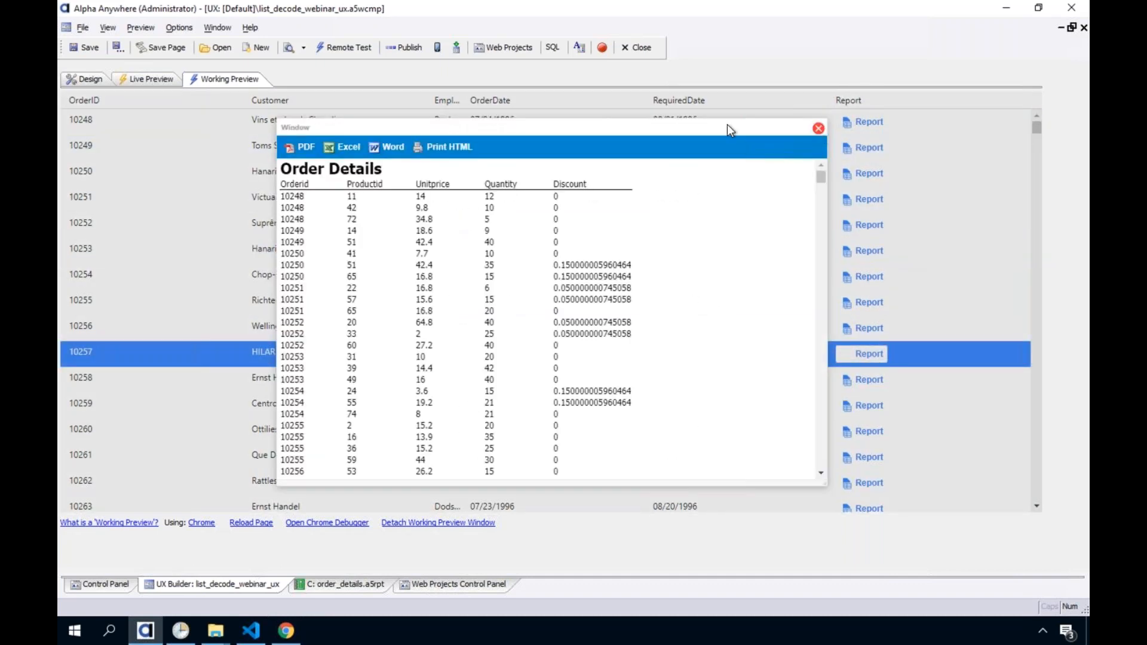
{"action": "left_click", "coordinate": [818, 128]}
Step: Reopen the Run Report action from the LIST_ORDERS report button's OnClick script and bring up its Report Print Genie
{"action": "left_click", "coordinate": [85, 80]}
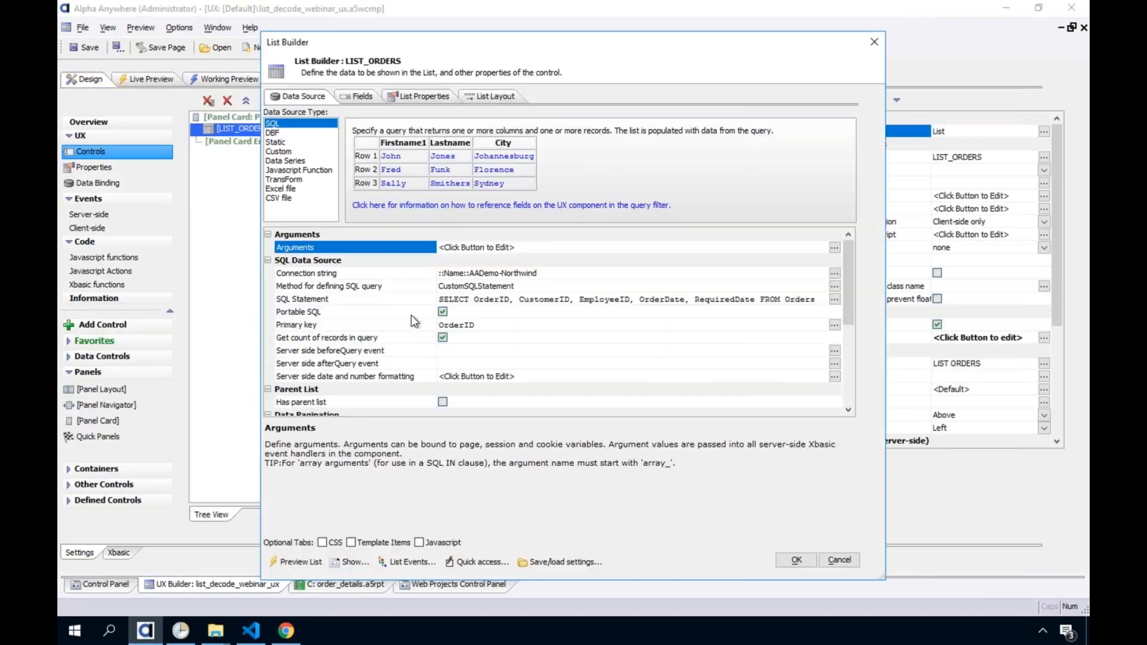
{"action": "left_click", "coordinate": [364, 97]}
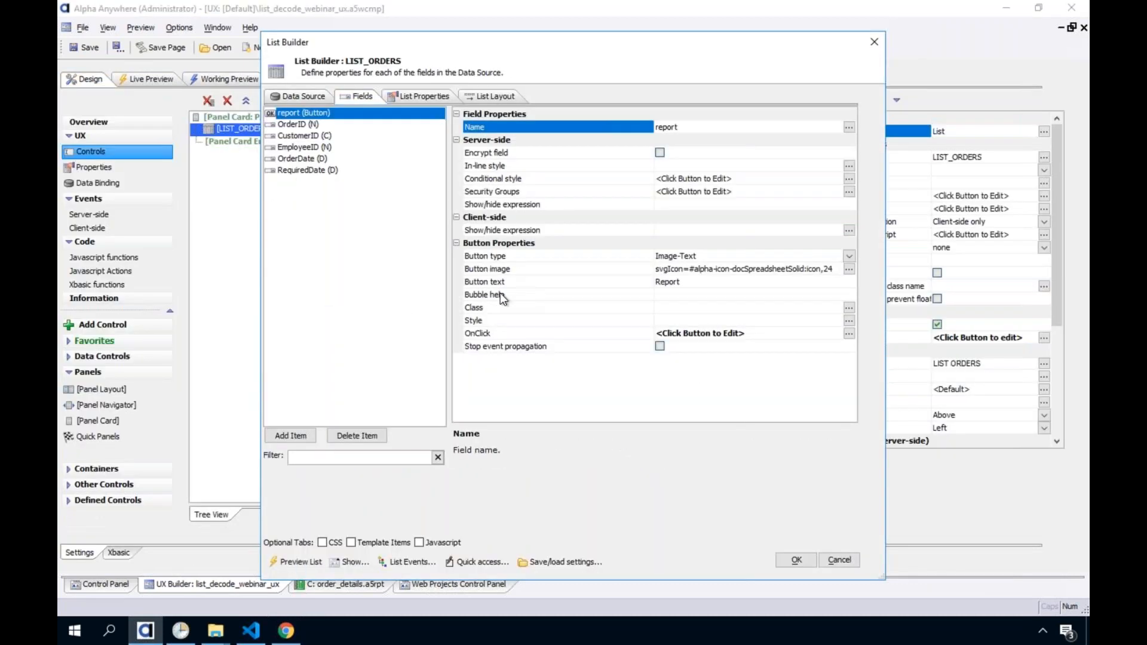
{"action": "double_click", "coordinate": [586, 336]}
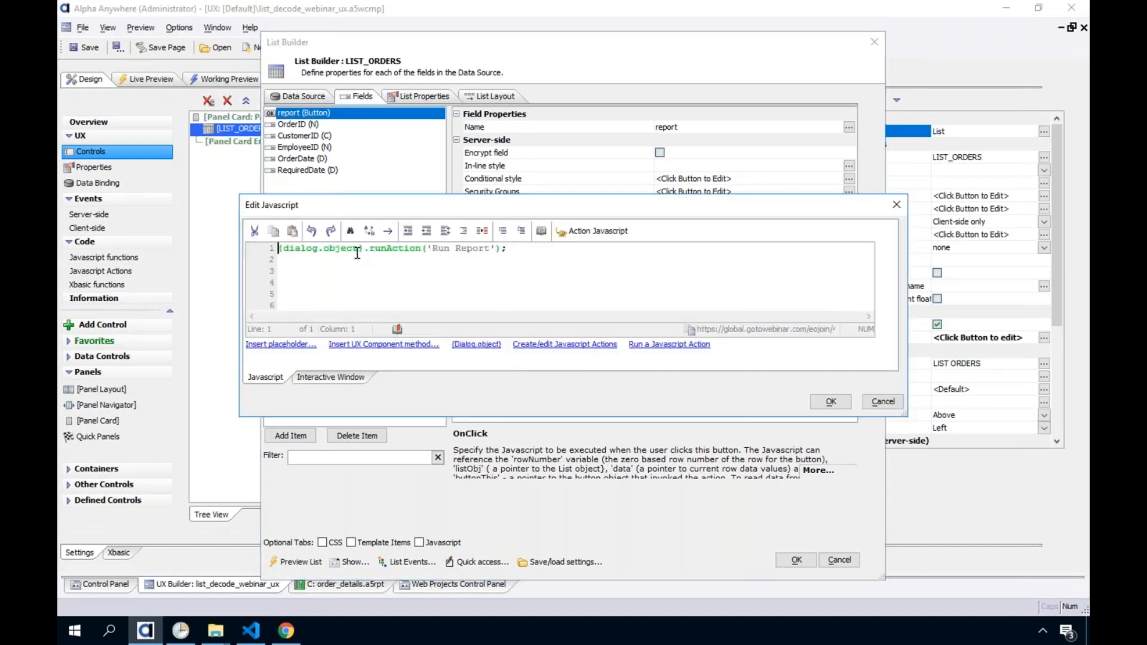
{"action": "left_click", "coordinate": [592, 231]}
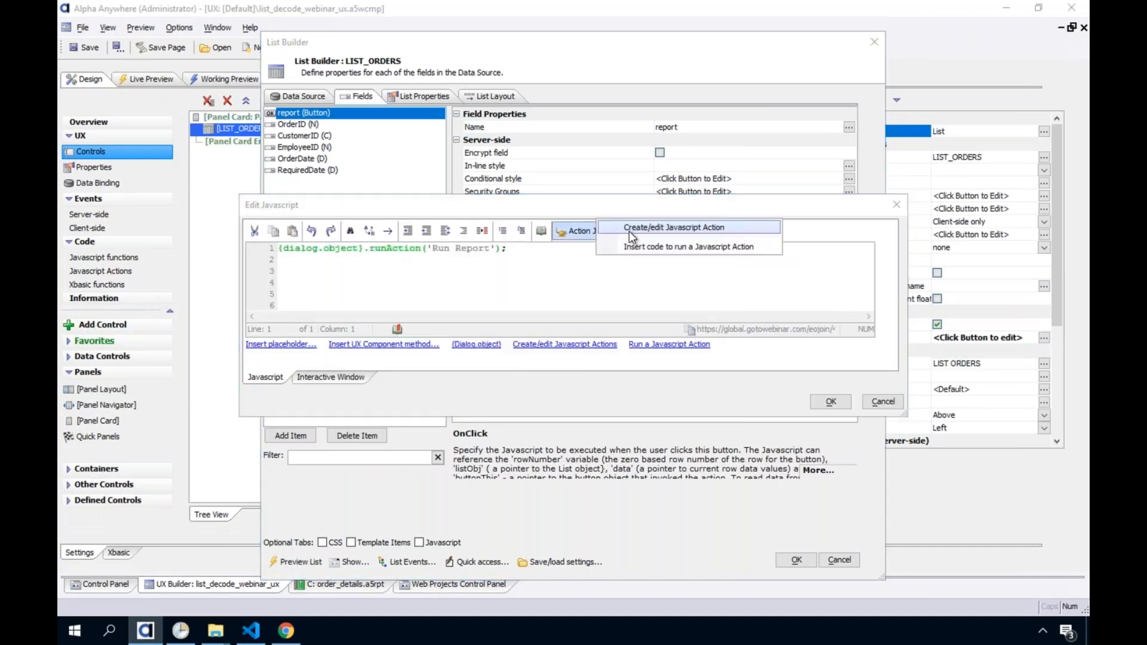
{"action": "left_click", "coordinate": [640, 230]}
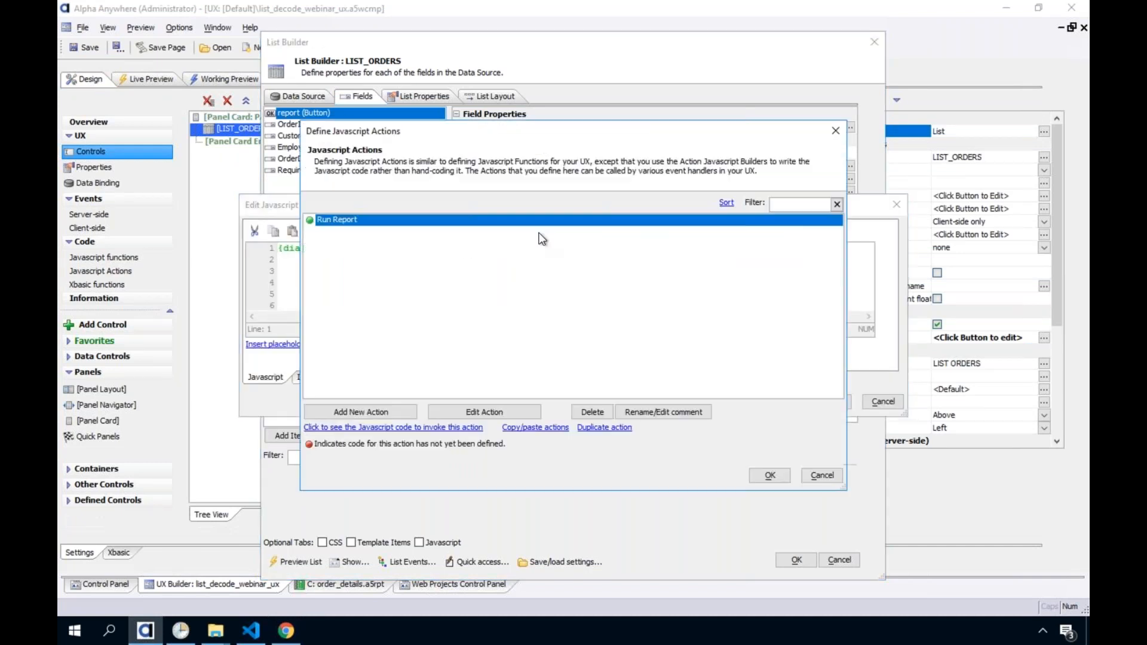
{"action": "double_click", "coordinate": [362, 219]}
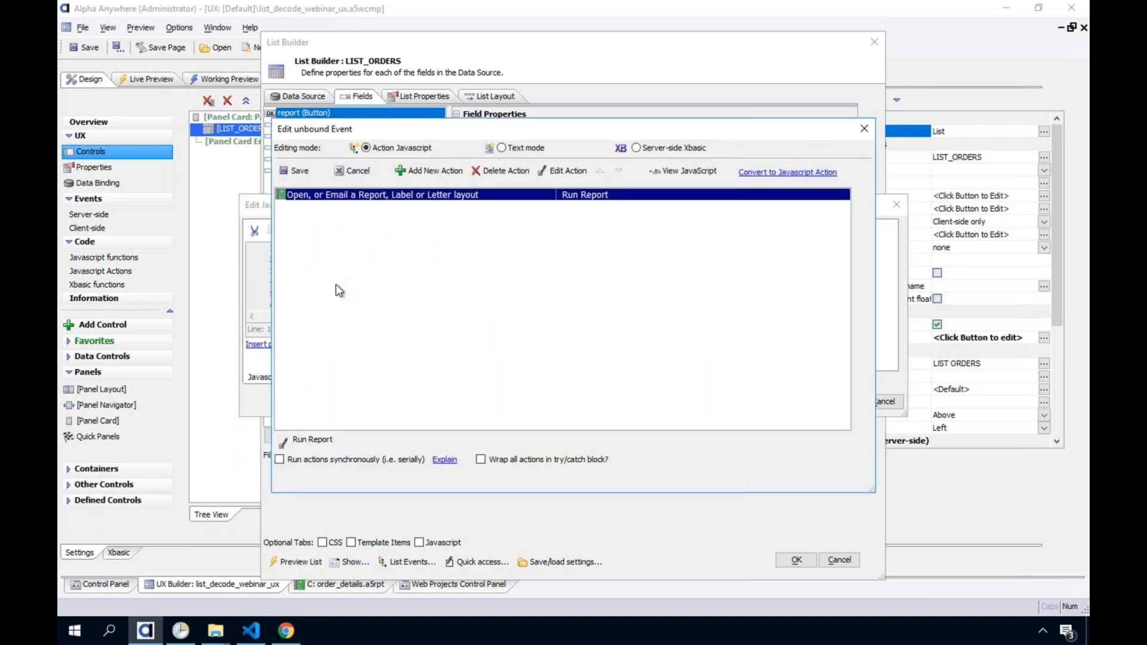
{"action": "double_click", "coordinate": [382, 195]}
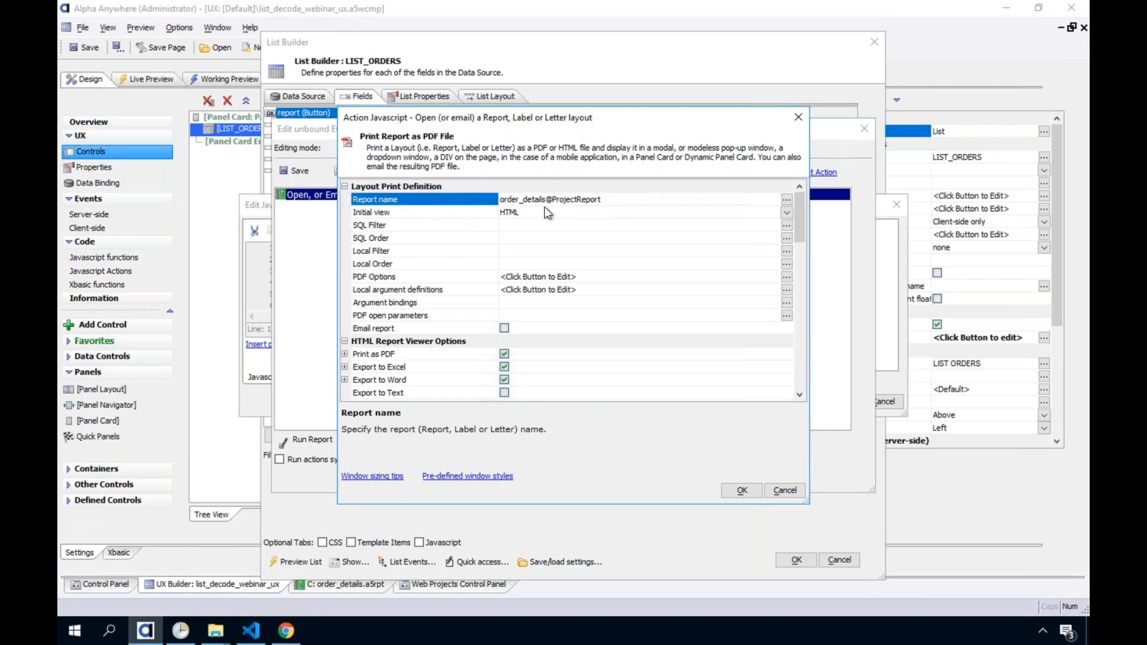
{"action": "double_click", "coordinate": [462, 201]}
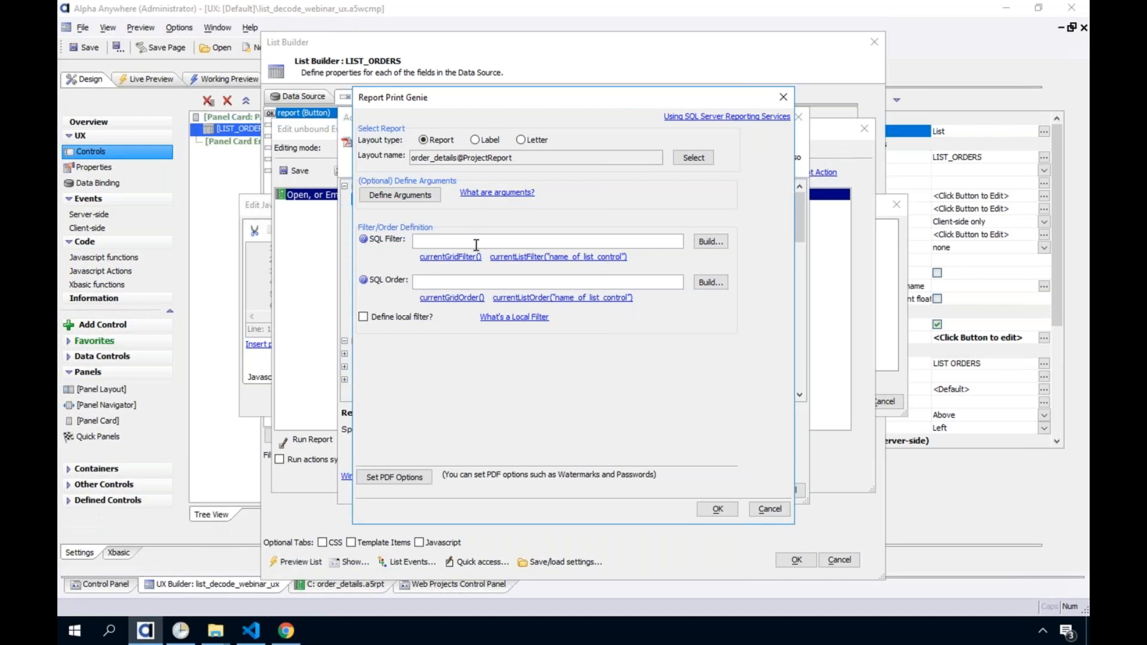
Step: Build the report's SQL filter as OrderID = {List::LIST_ORDERS::OrderID}, using the list's OrderID field from the current component
{"action": "left_click", "coordinate": [710, 242]}
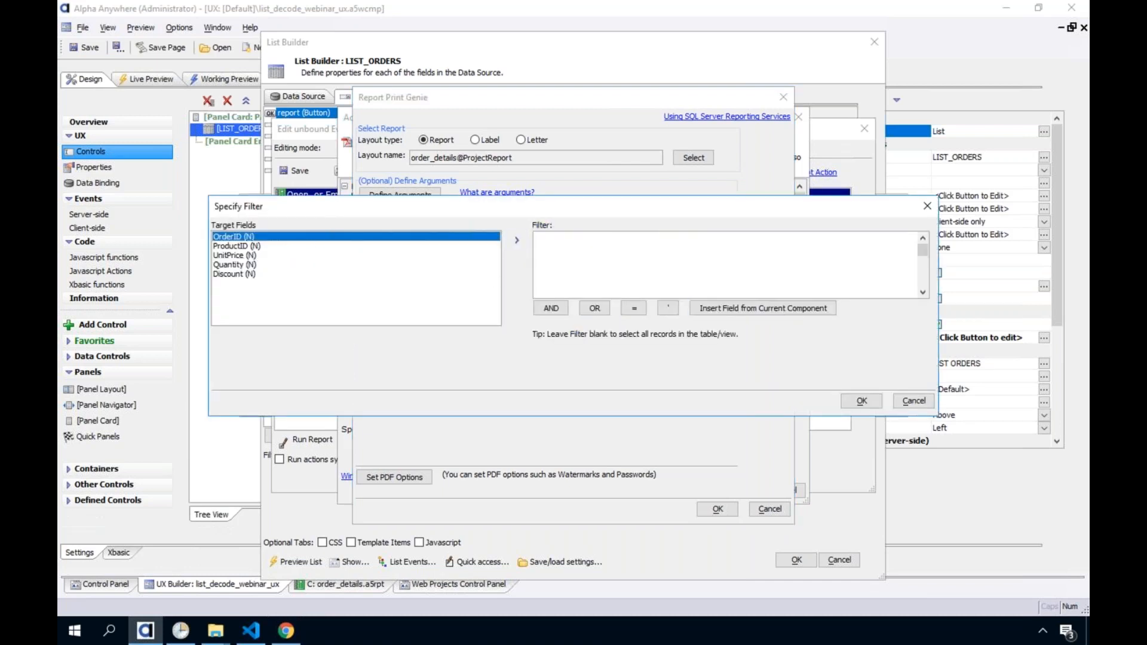
{"action": "double_click", "coordinate": [239, 241]}
{"action": "left_click", "coordinate": [635, 308]}
{"action": "left_click", "coordinate": [756, 308]}
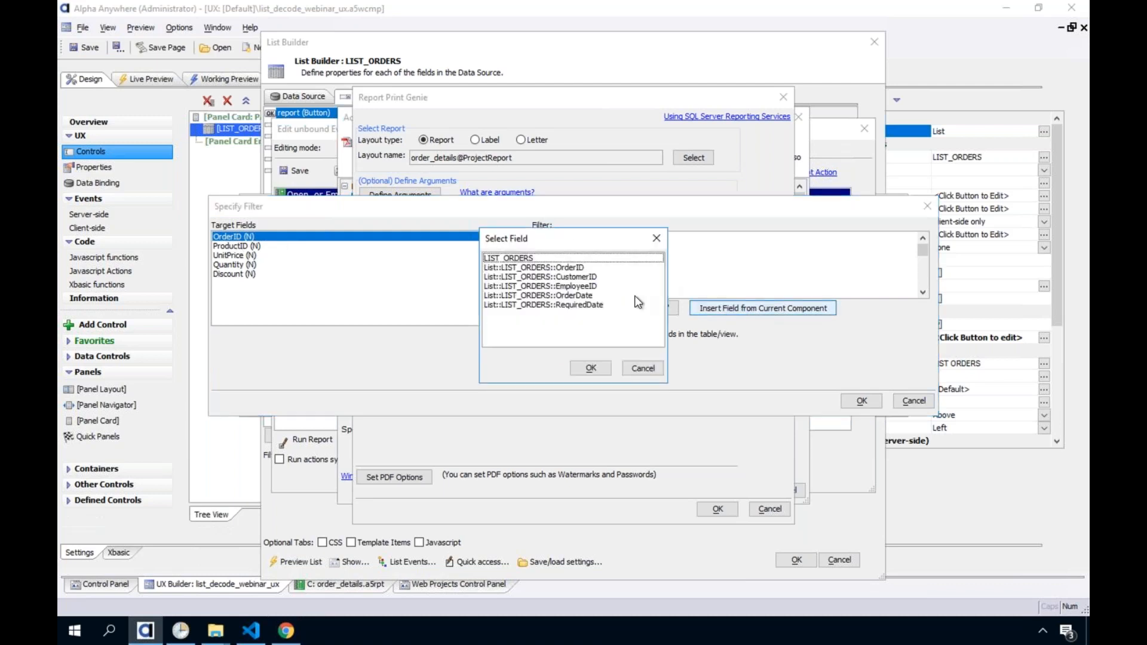
{"action": "left_click", "coordinate": [556, 269]}
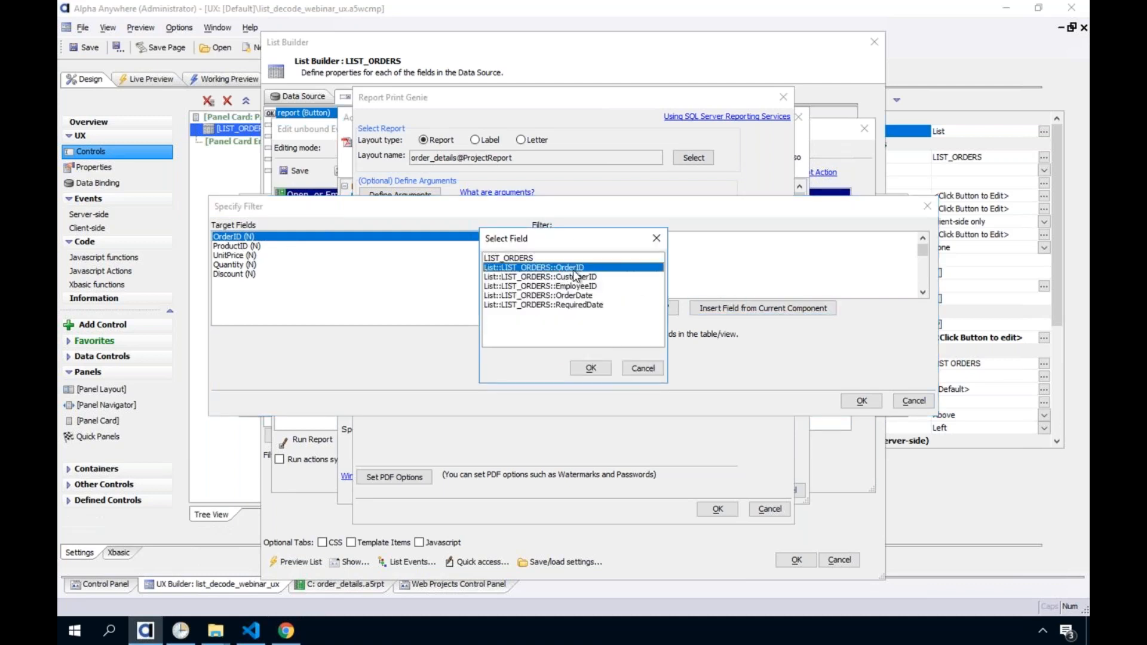
{"action": "double_click", "coordinate": [574, 268]}
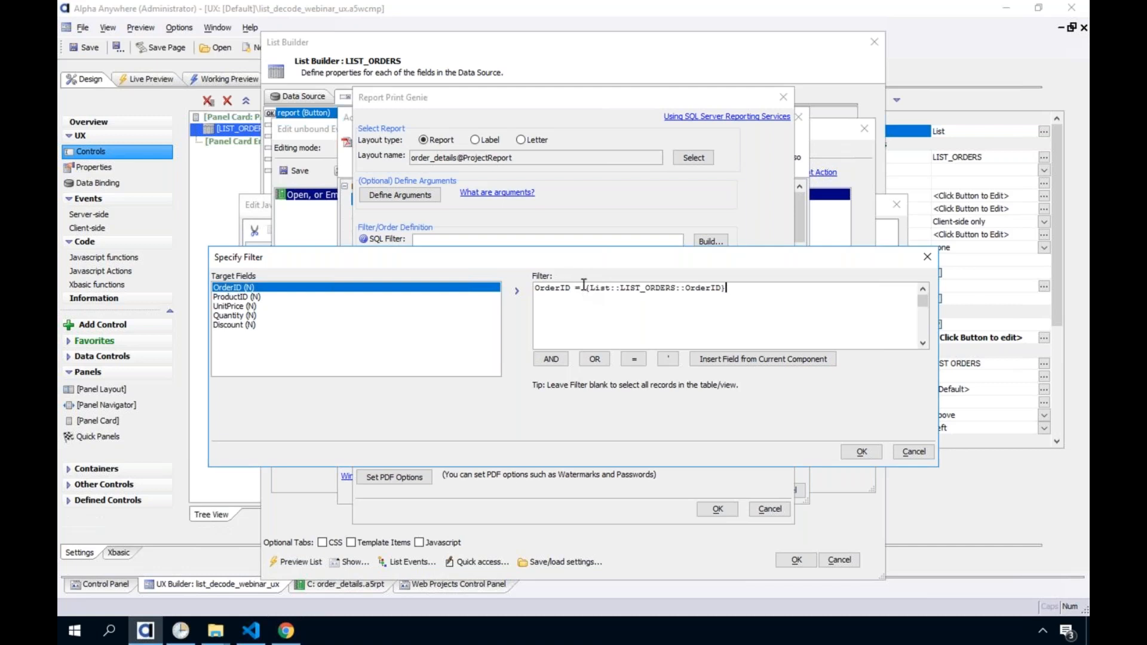
{"action": "left_click_drag", "start_coordinate": [584, 289], "coordinate": [726, 290]}
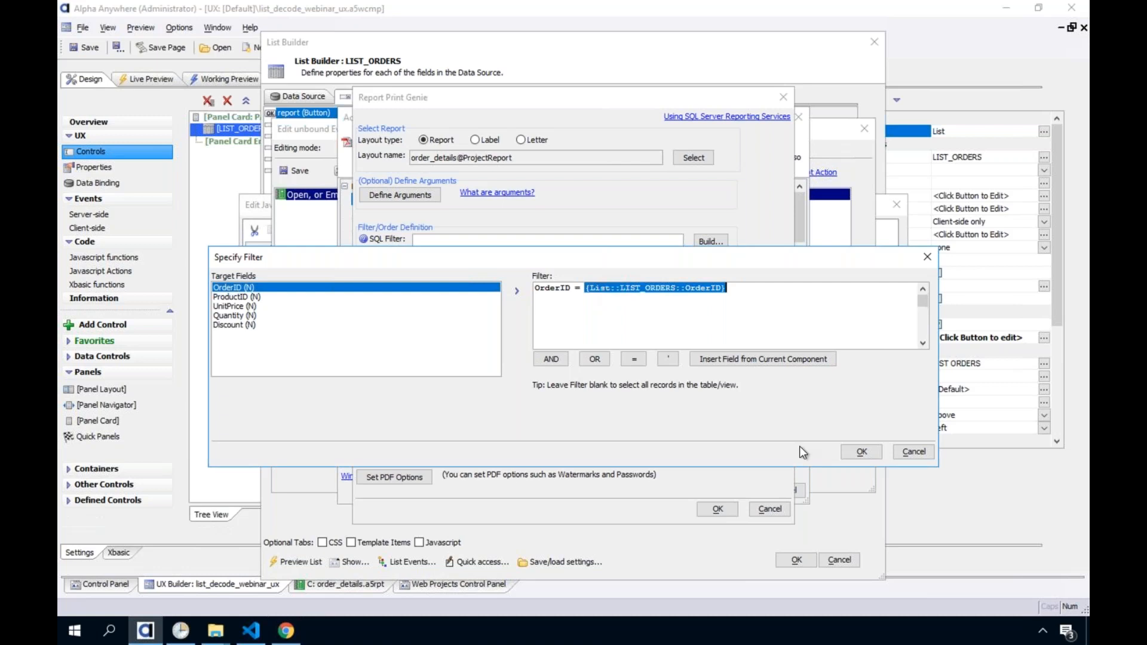
{"action": "left_click", "coordinate": [860, 452]}
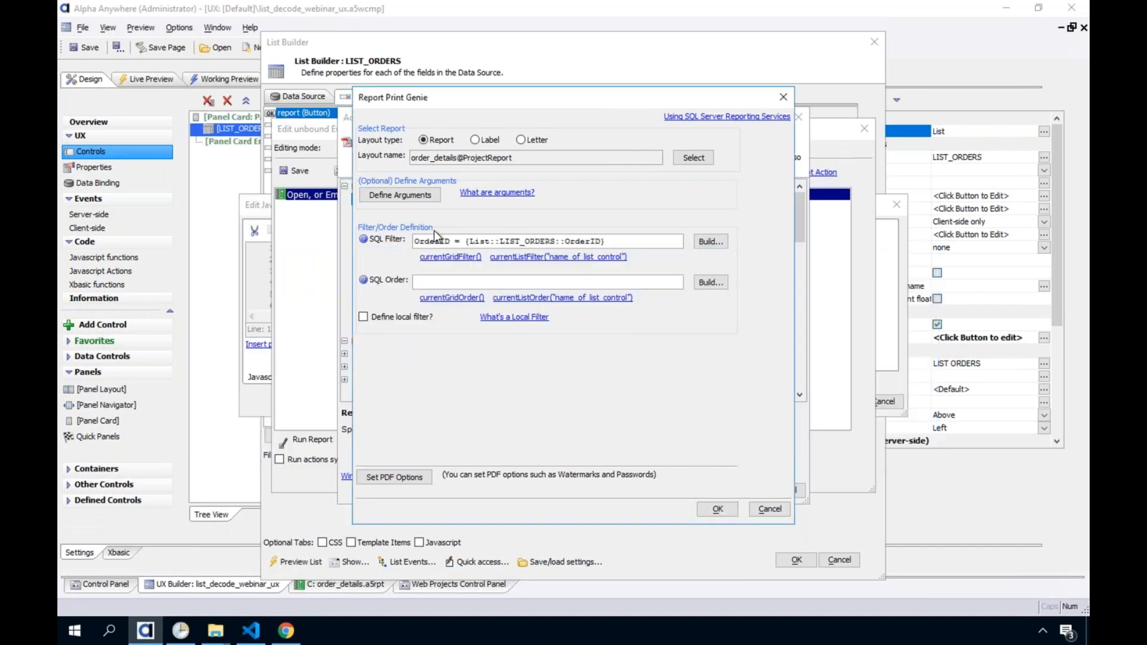
Step: Confirm the report settings, save the Run Report action, and accept the OnClick script and the LIST_ORDERS list definition
{"action": "left_click", "coordinate": [717, 509]}
{"action": "left_click", "coordinate": [741, 491]}
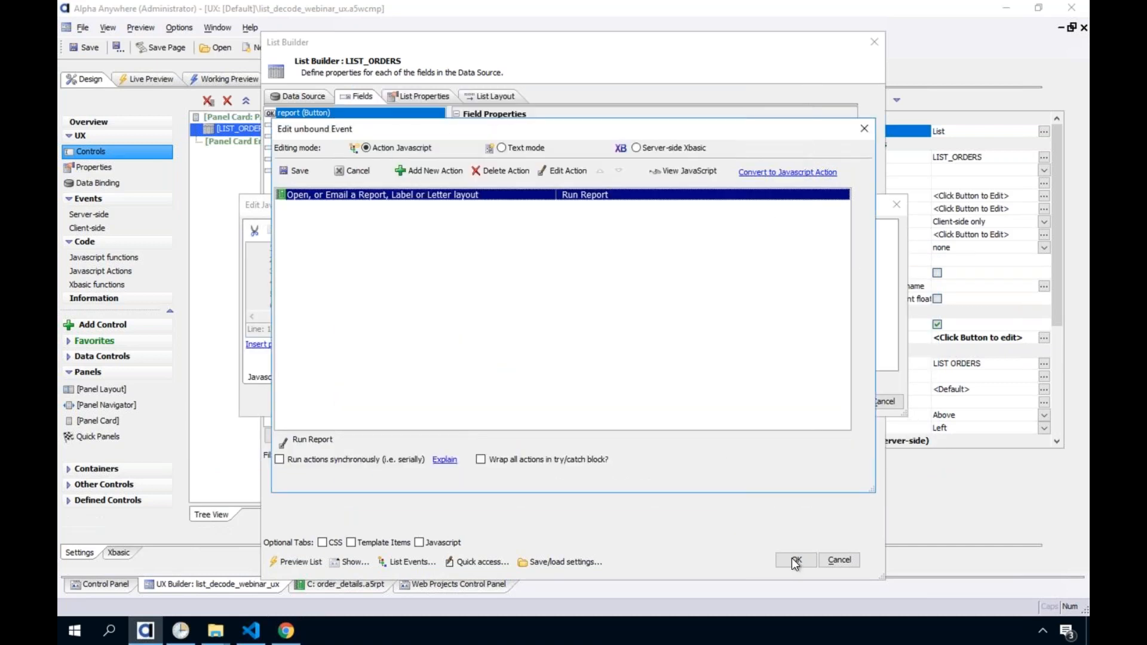
{"action": "left_click", "coordinate": [299, 170]}
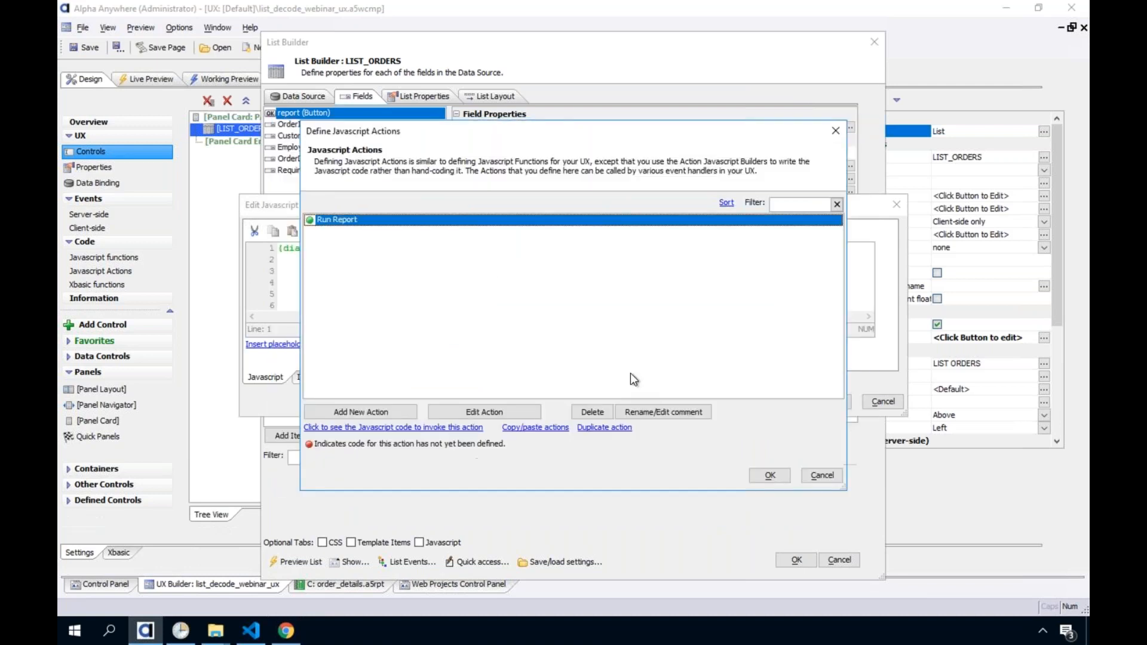
{"action": "left_click", "coordinate": [770, 475]}
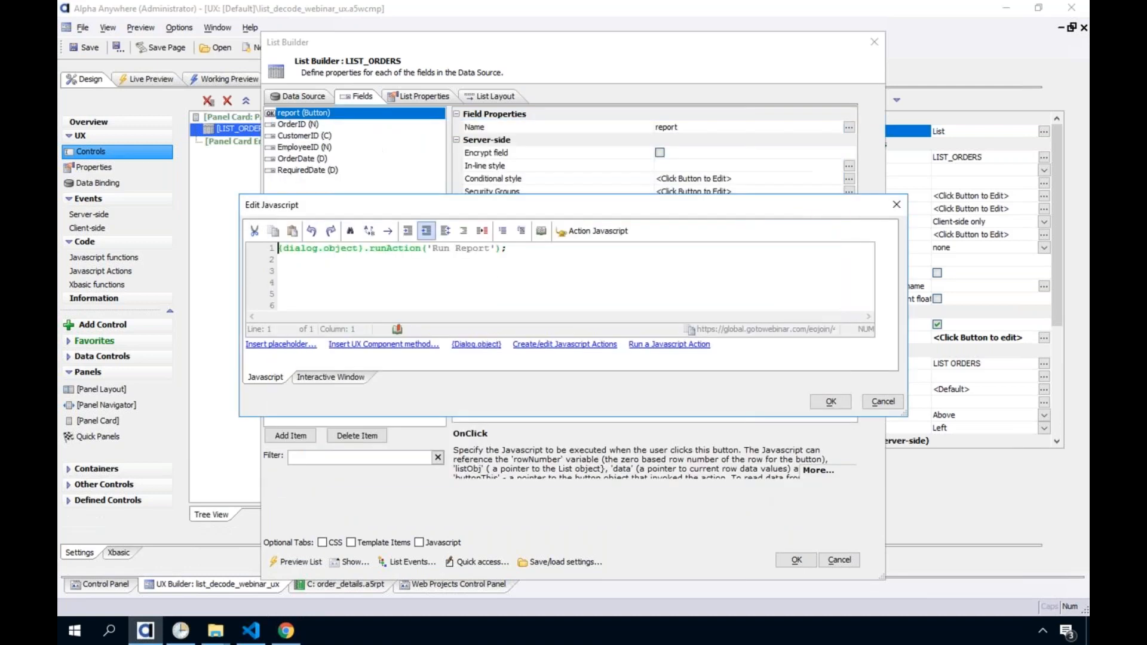
{"action": "left_click", "coordinate": [830, 401]}
{"action": "left_click", "coordinate": [797, 560]}
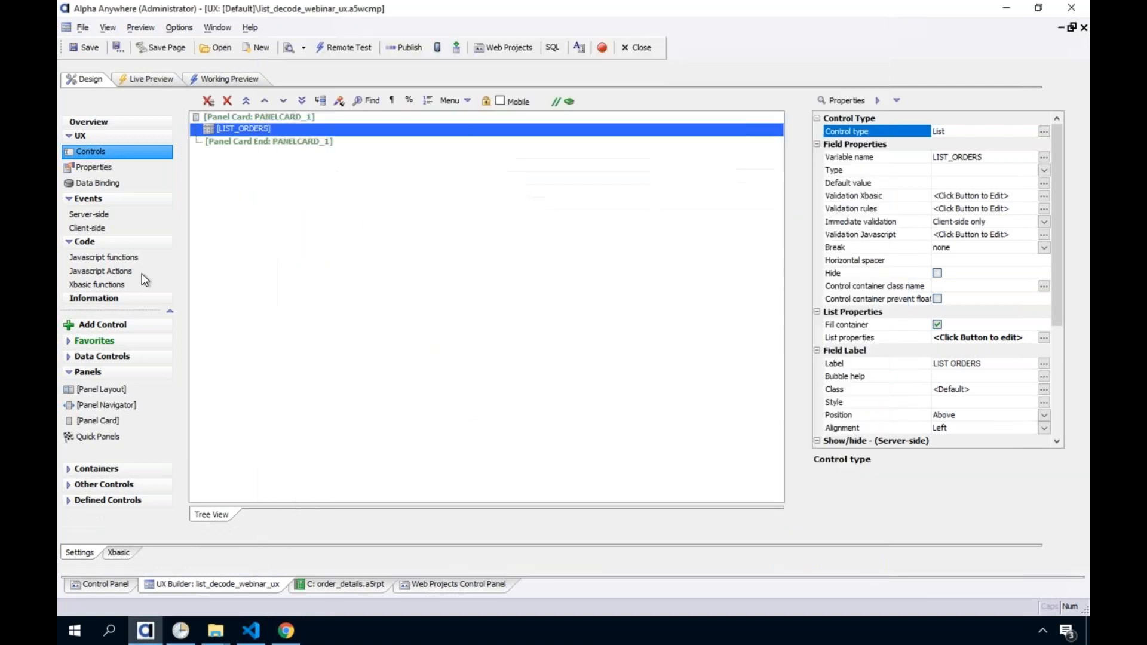
Step: Review the Run Report JavaScript action without changing it, accept the action list and save the UX component
{"action": "left_click", "coordinate": [96, 270]}
{"action": "double_click", "coordinate": [349, 223]}
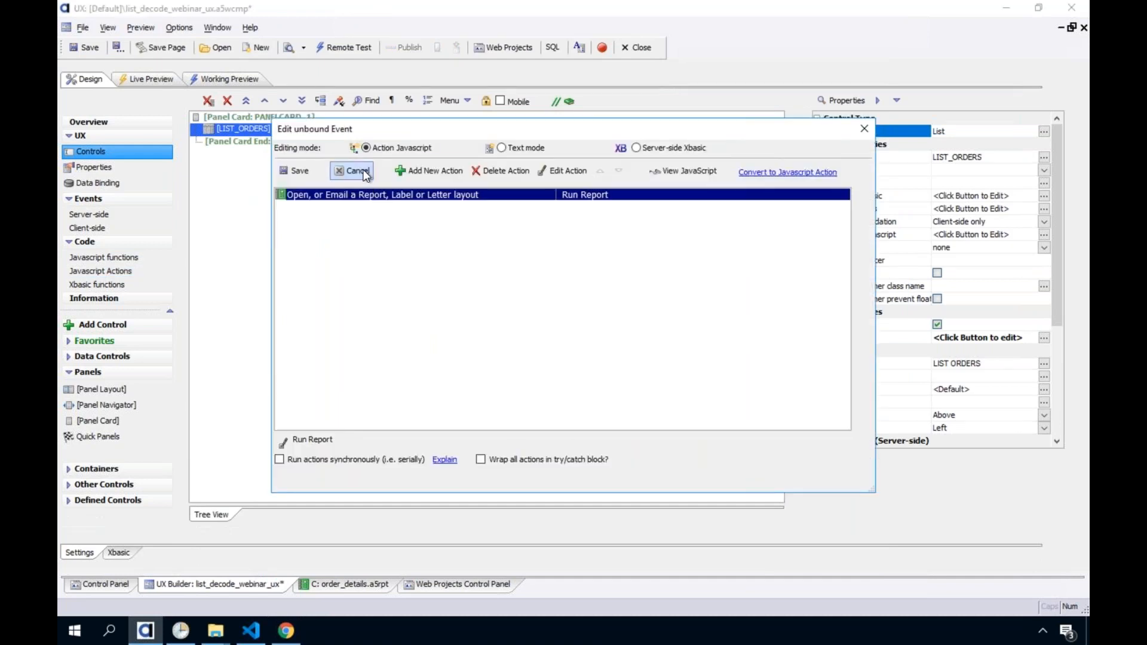
{"action": "left_click", "coordinate": [355, 171]}
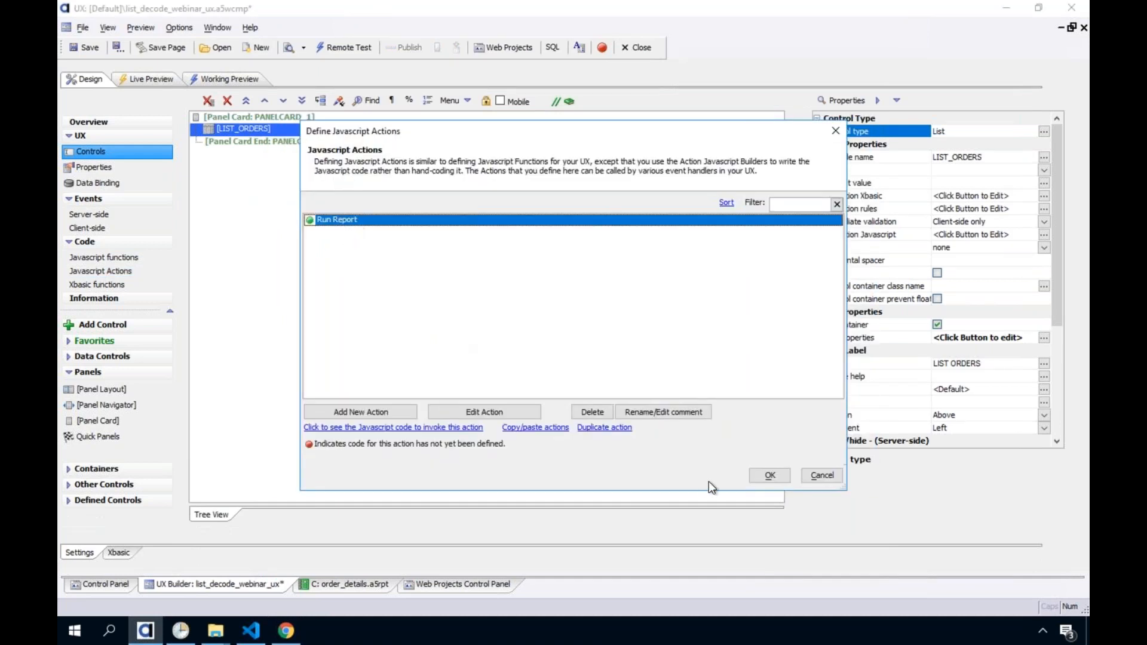
{"action": "left_click", "coordinate": [769, 475]}
{"action": "left_click", "coordinate": [91, 48]}
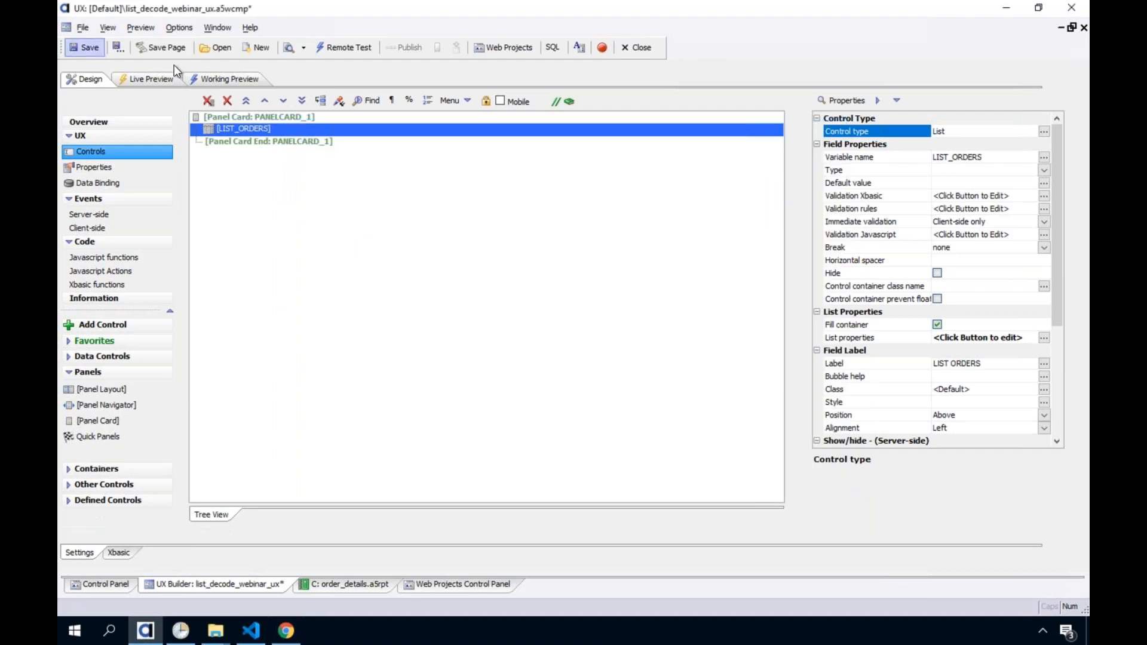
Step: Run the UX component in Working Preview and test the Report button on orders 10248, 10251 and 10259, closing each report window
{"action": "left_click", "coordinate": [225, 79]}
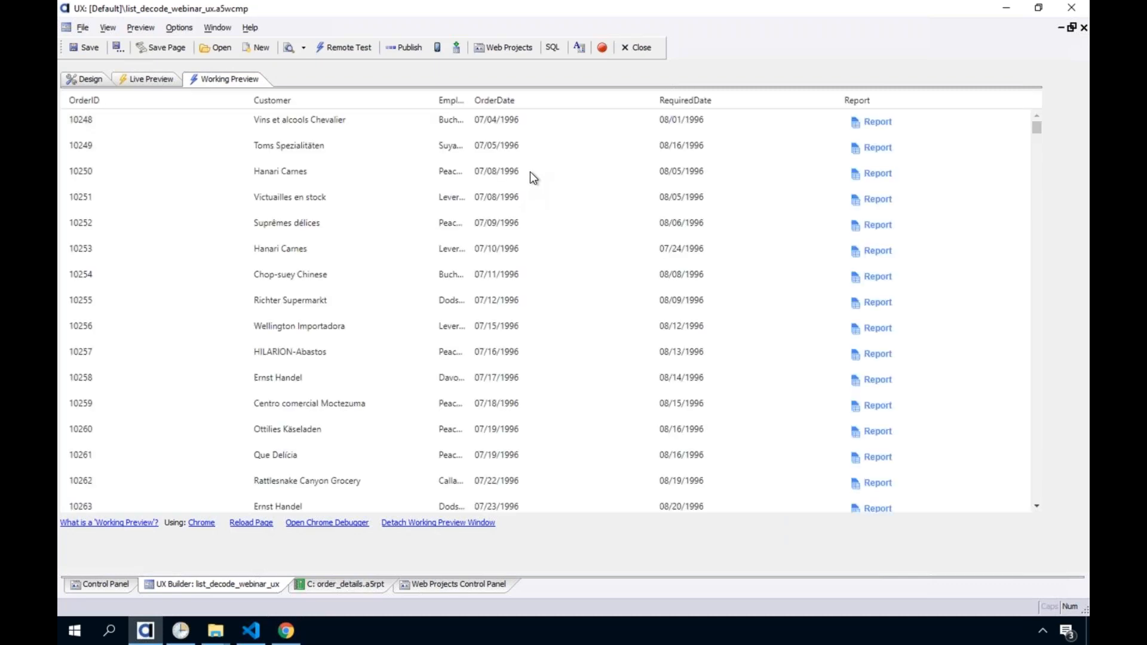
{"action": "left_click", "coordinate": [77, 118]}
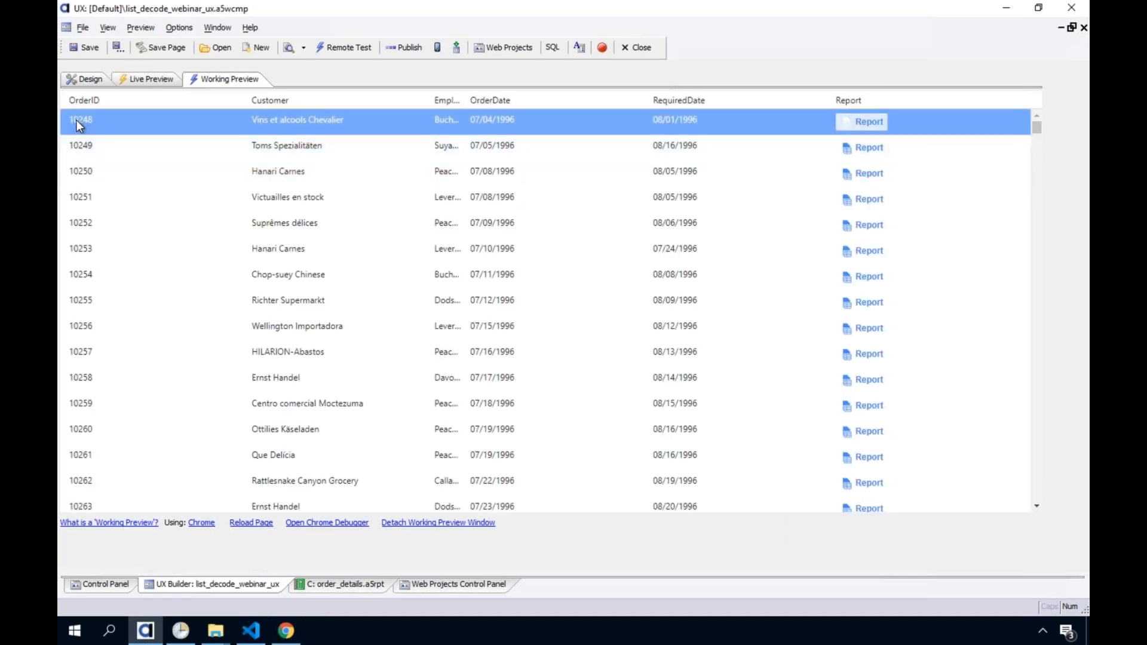
{"action": "left_click", "coordinate": [867, 124]}
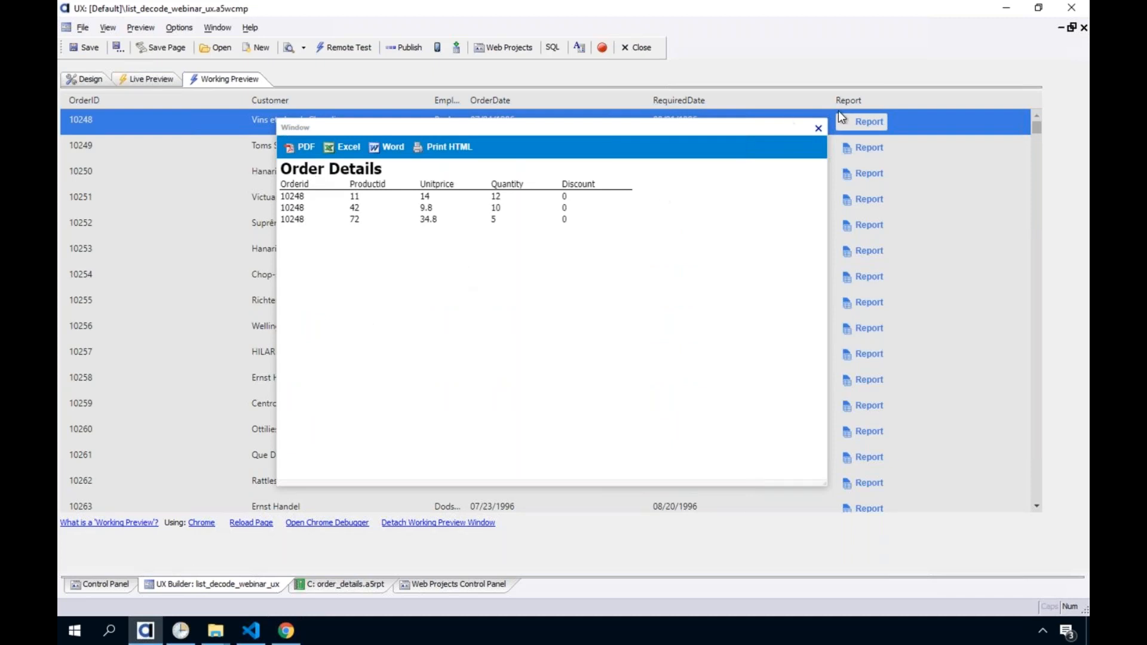
{"action": "left_click", "coordinate": [820, 127]}
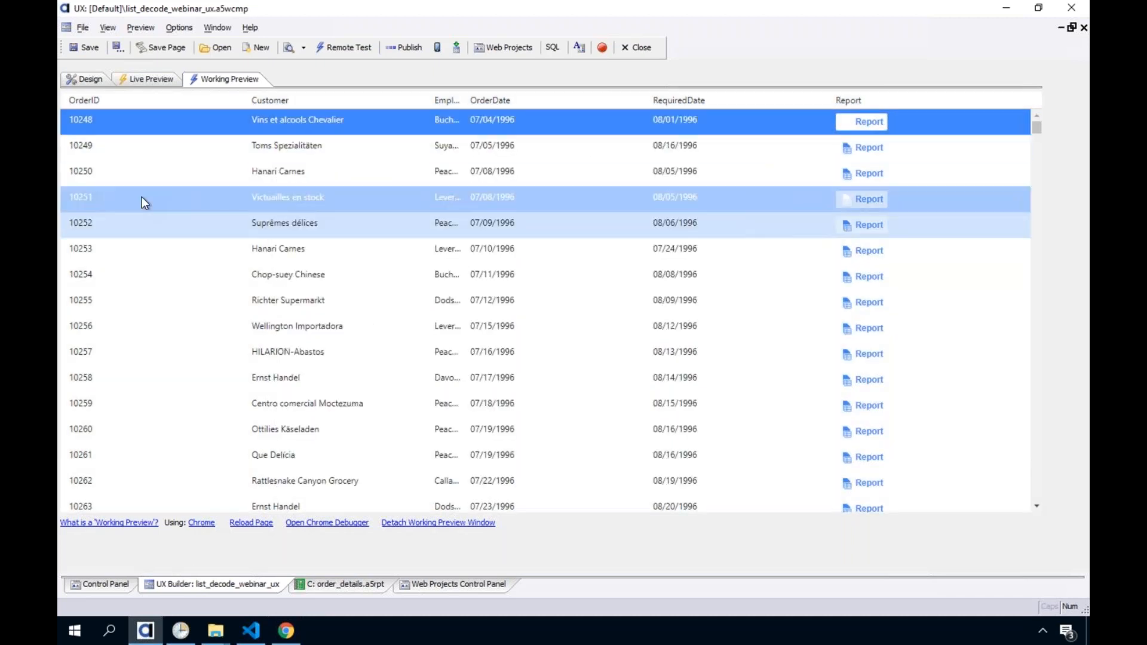
{"action": "left_click", "coordinate": [122, 198]}
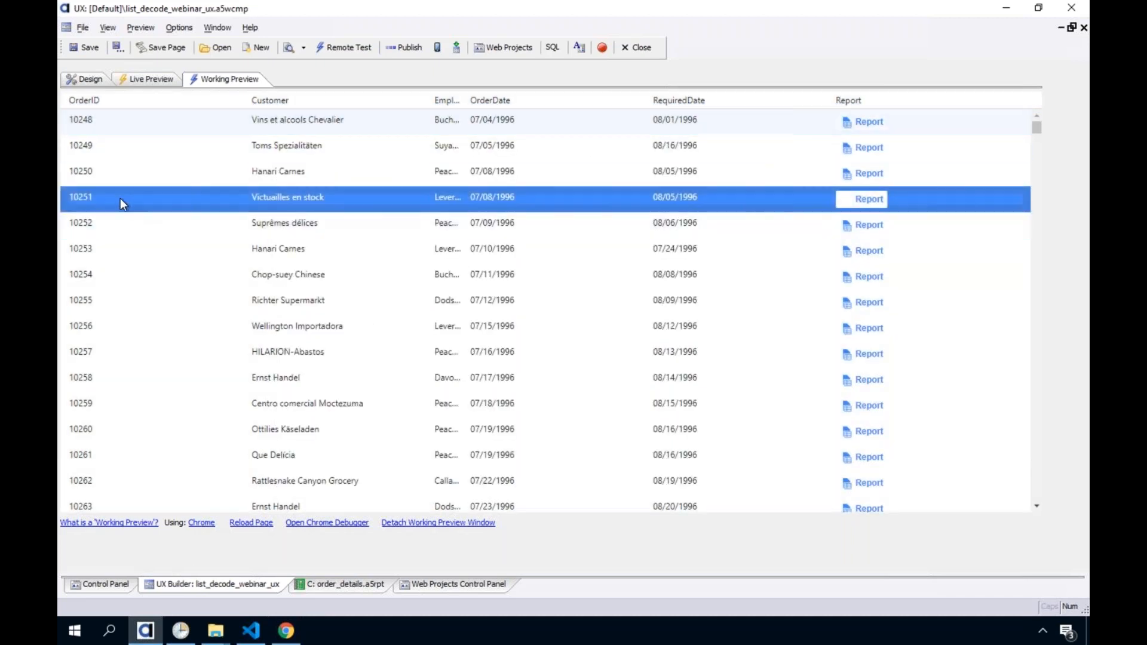
{"action": "left_click", "coordinate": [856, 201]}
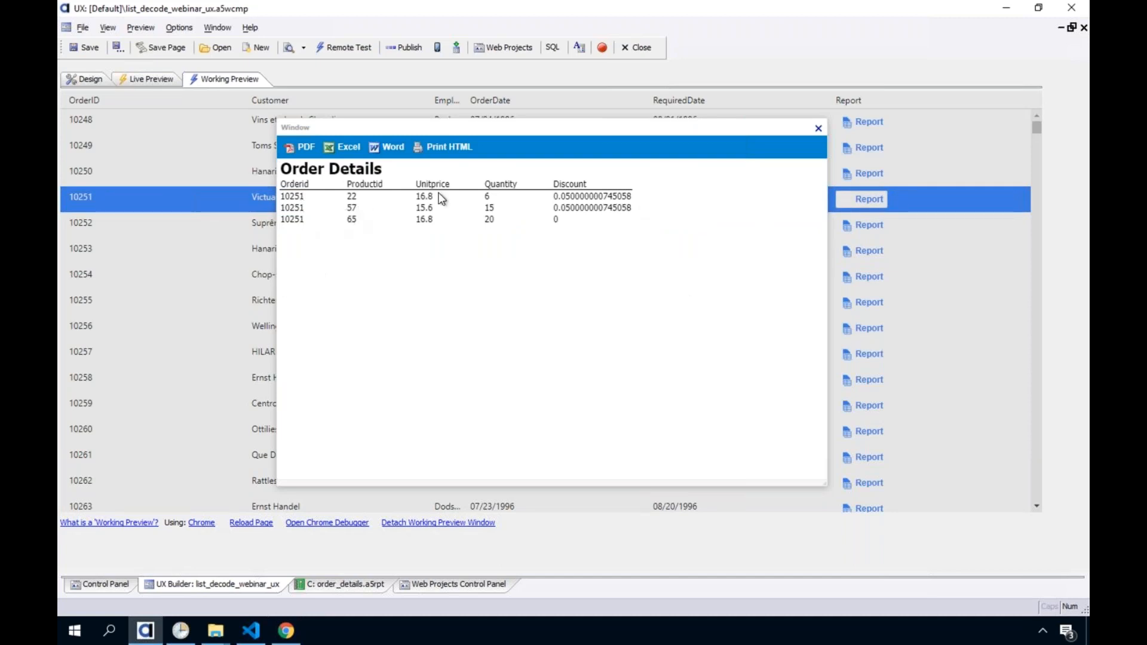
{"action": "left_click", "coordinate": [818, 128]}
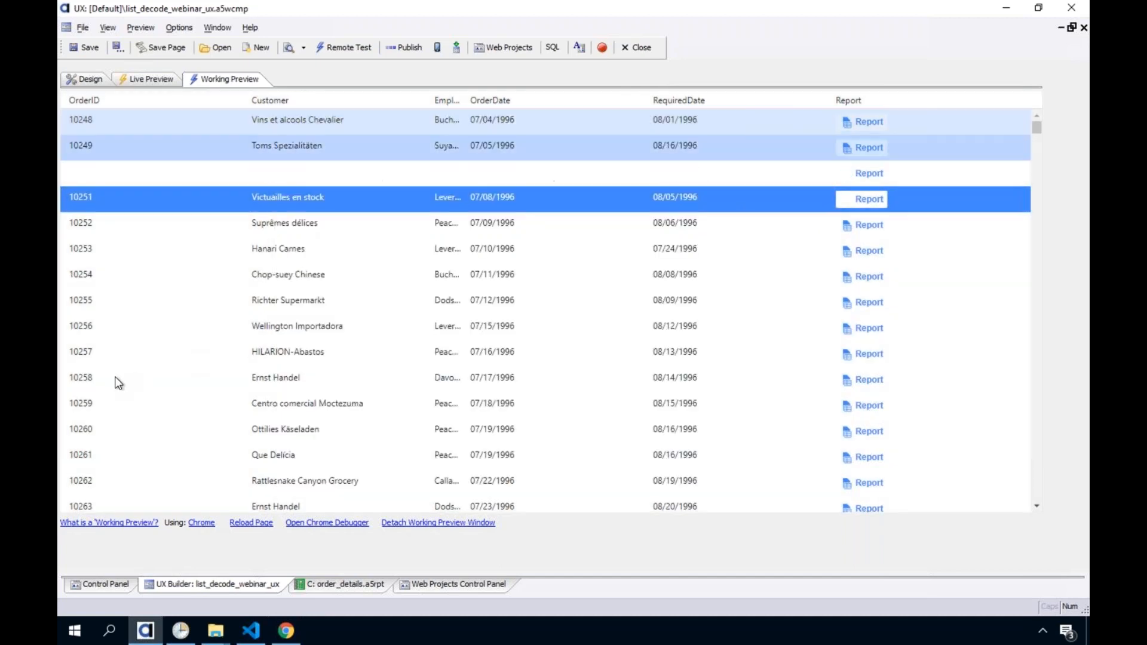
{"action": "left_click", "coordinate": [92, 398]}
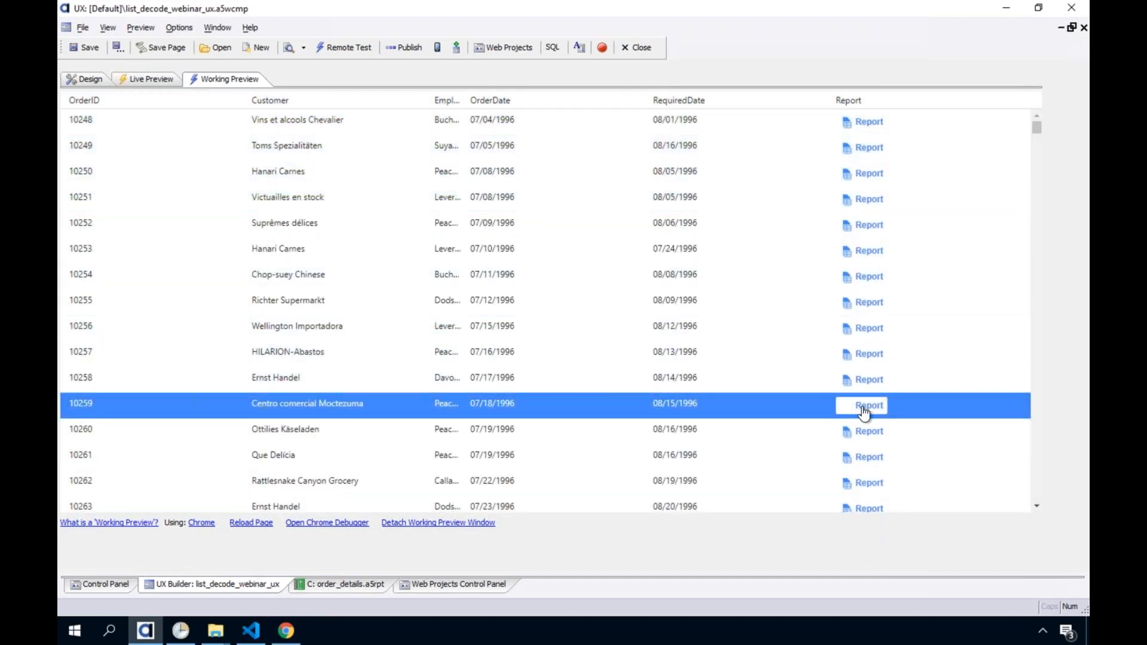
{"action": "left_click", "coordinate": [862, 406]}
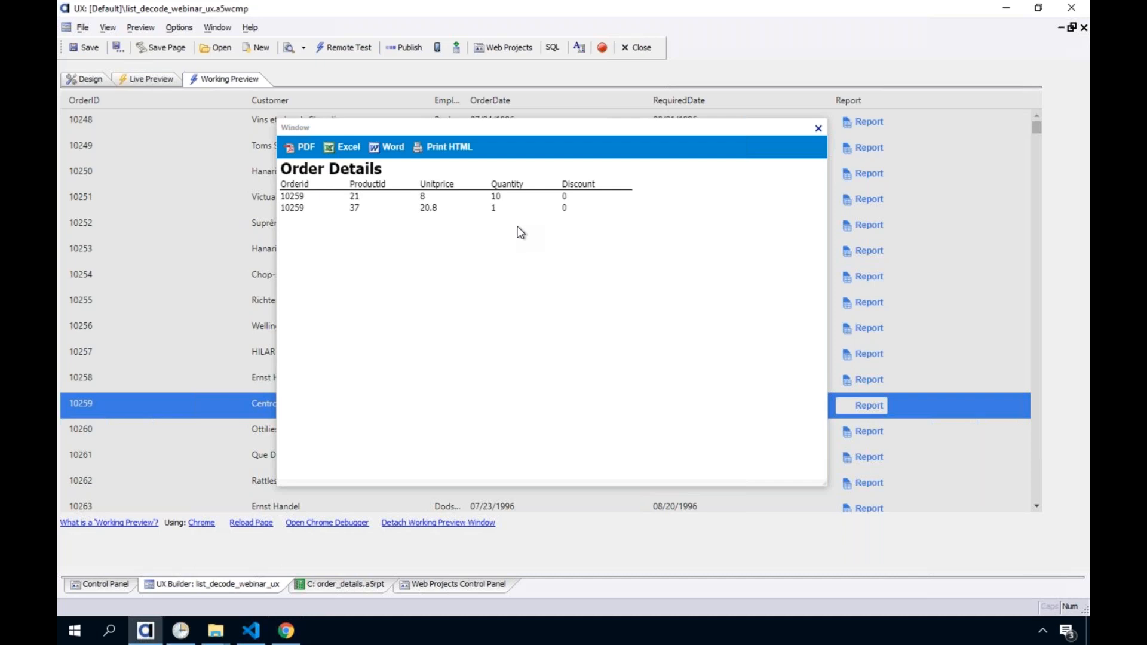
{"action": "left_click", "coordinate": [819, 129]}
Step: Examine the item types that can be added to the LIST_ORDERS fields in the List Builder, and accept the list definition
{"action": "left_click", "coordinate": [86, 79]}
{"action": "double_click", "coordinate": [271, 131]}
{"action": "left_click", "coordinate": [358, 96]}
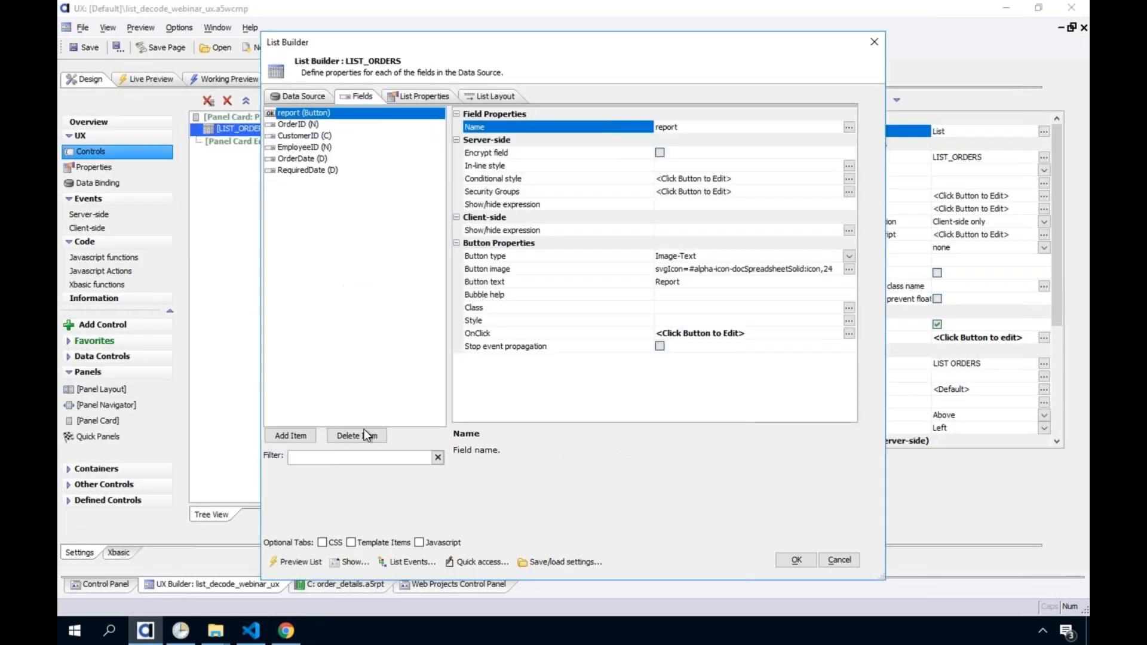
{"action": "left_click", "coordinate": [285, 435]}
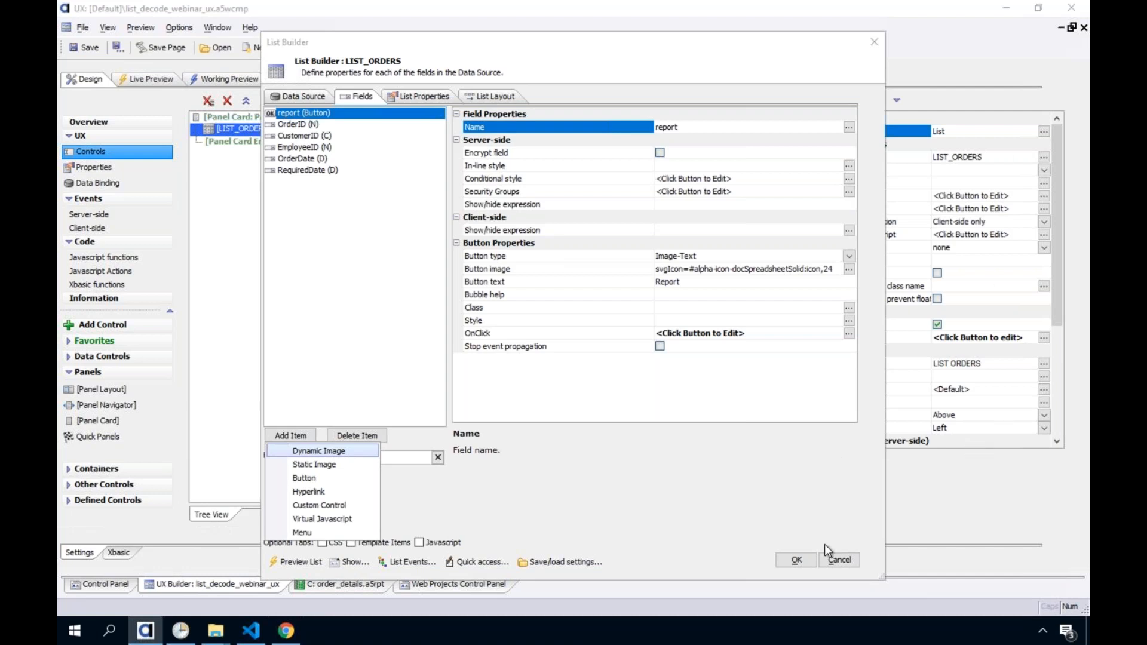
{"action": "left_click", "coordinate": [805, 562]}
{"action": "left_click", "coordinate": [797, 560]}
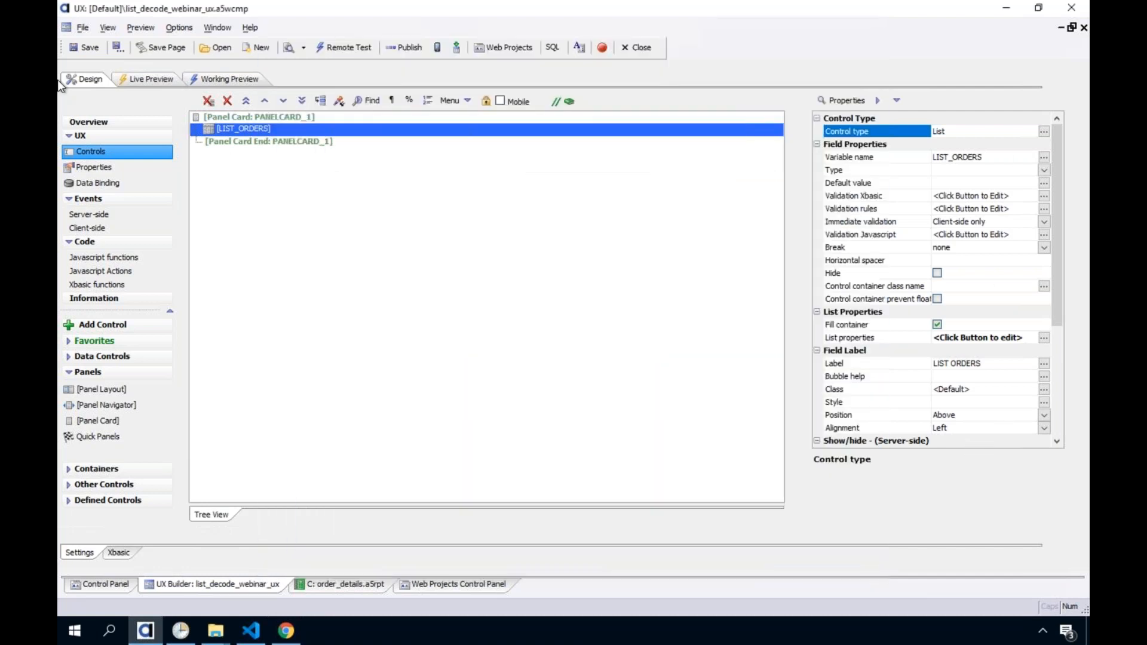
Step: Save the UX component and close the order_details report
{"action": "left_click", "coordinate": [84, 47]}
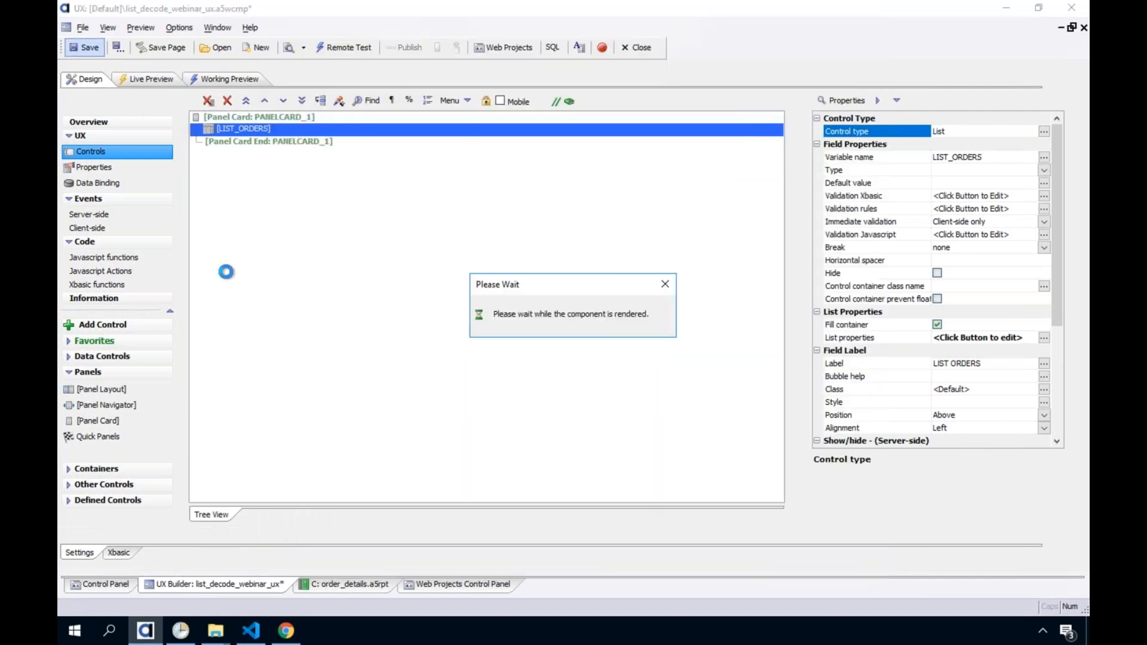
{"action": "left_click", "coordinate": [341, 584]}
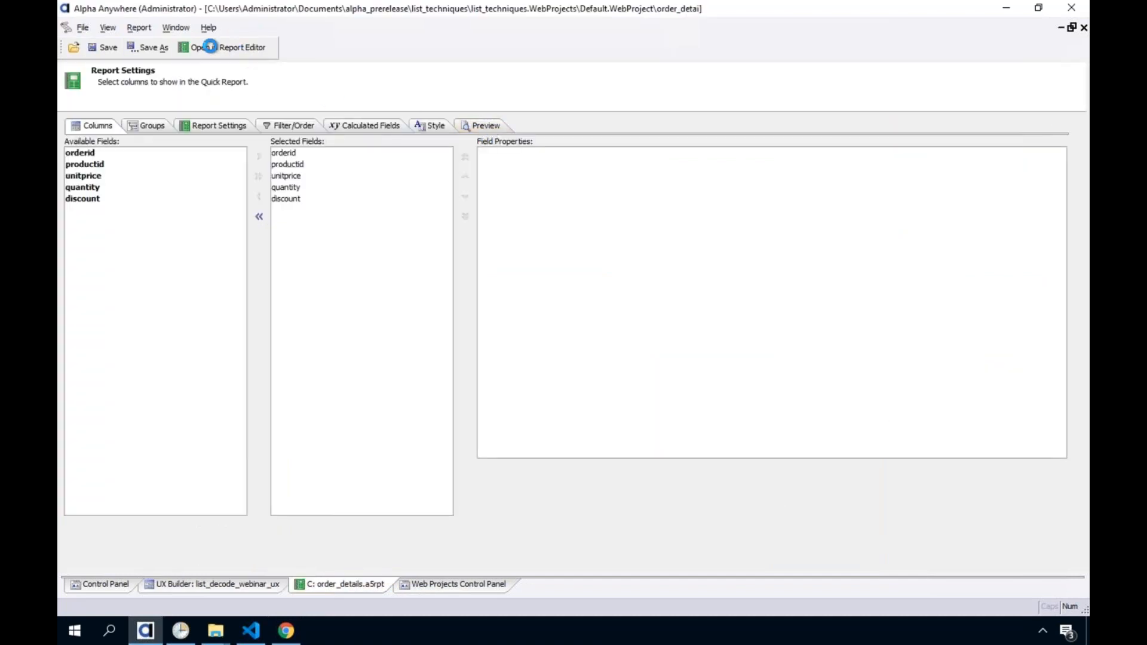
{"action": "left_click", "coordinate": [1084, 28]}
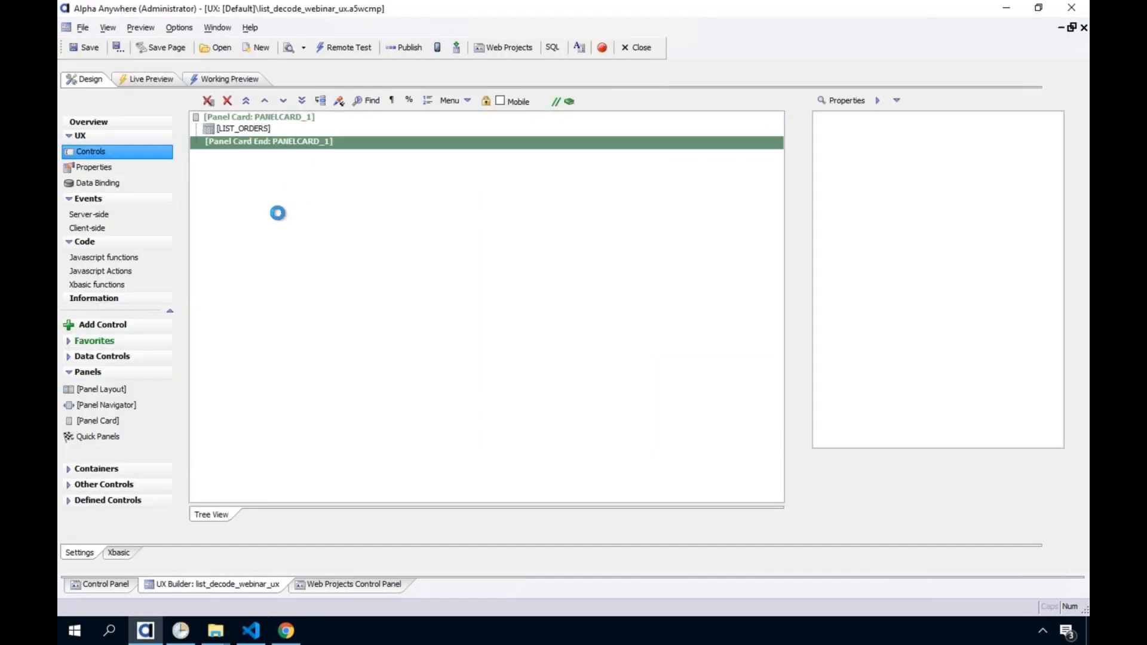
Step: Create a new Xbasic Script in the web project and enter session.customerid on its first line, followed by blank lines
{"action": "left_click", "coordinate": [328, 581]}
{"action": "left_click", "coordinate": [102, 219]}
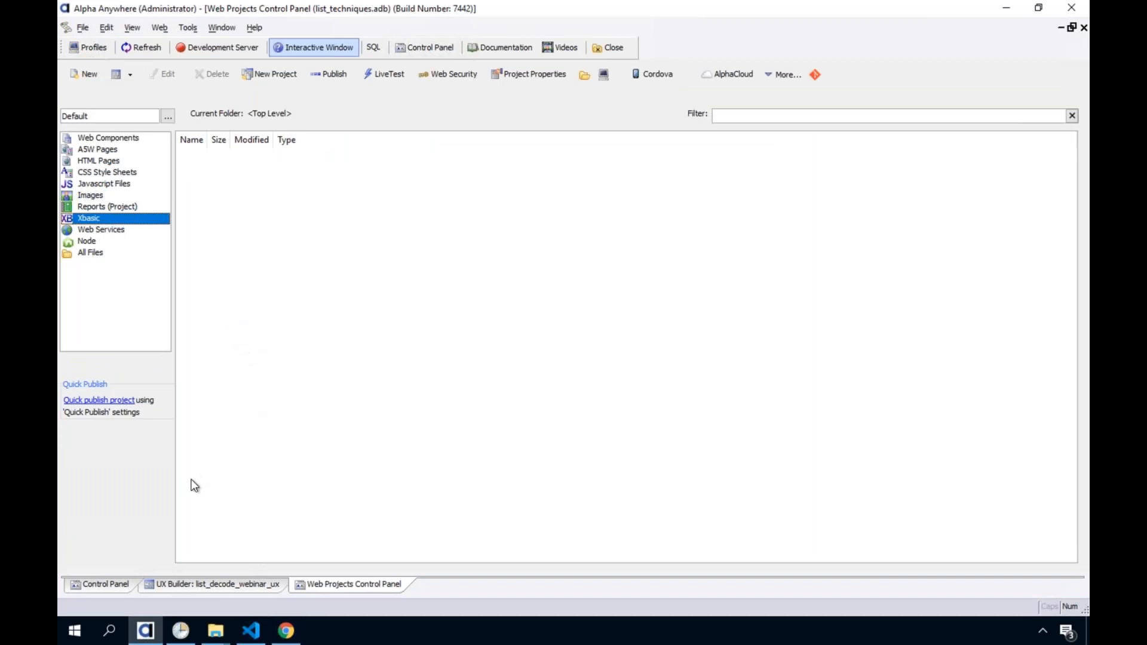
{"action": "left_click", "coordinate": [82, 80]}
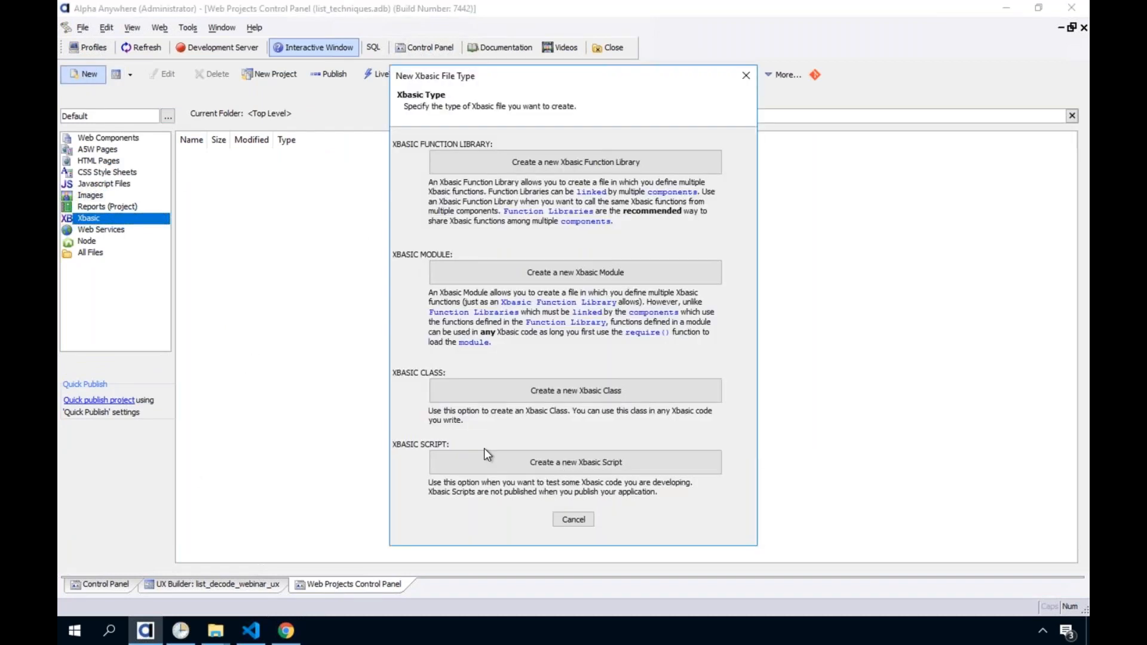
{"action": "left_click", "coordinate": [482, 455]}
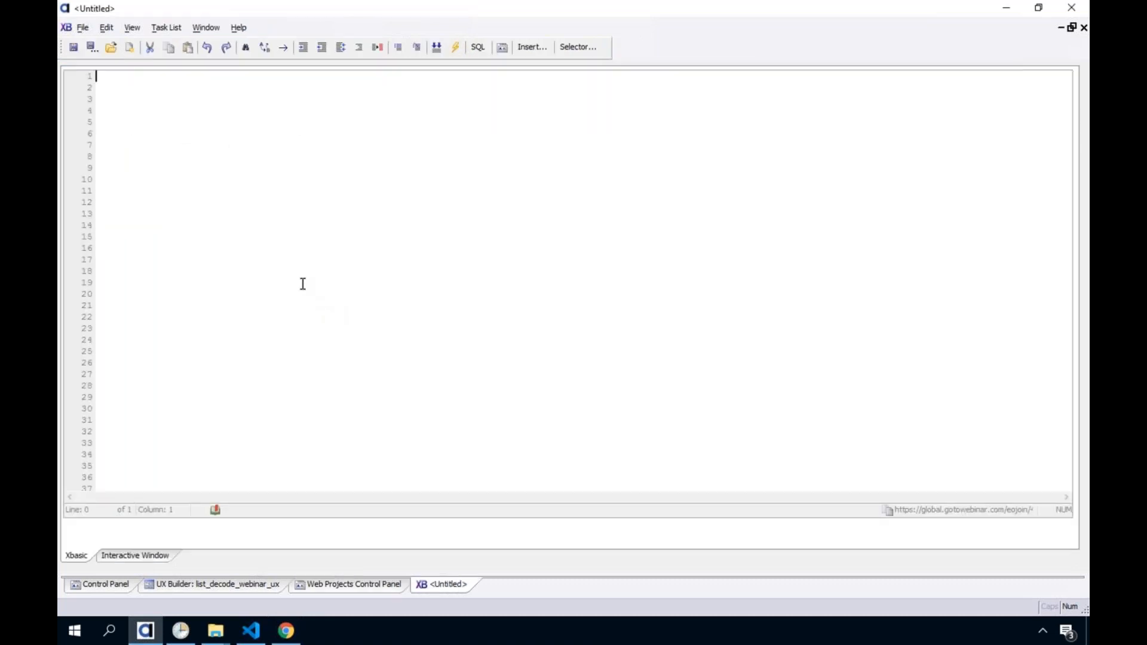
{"action": "type", "text": "session"}
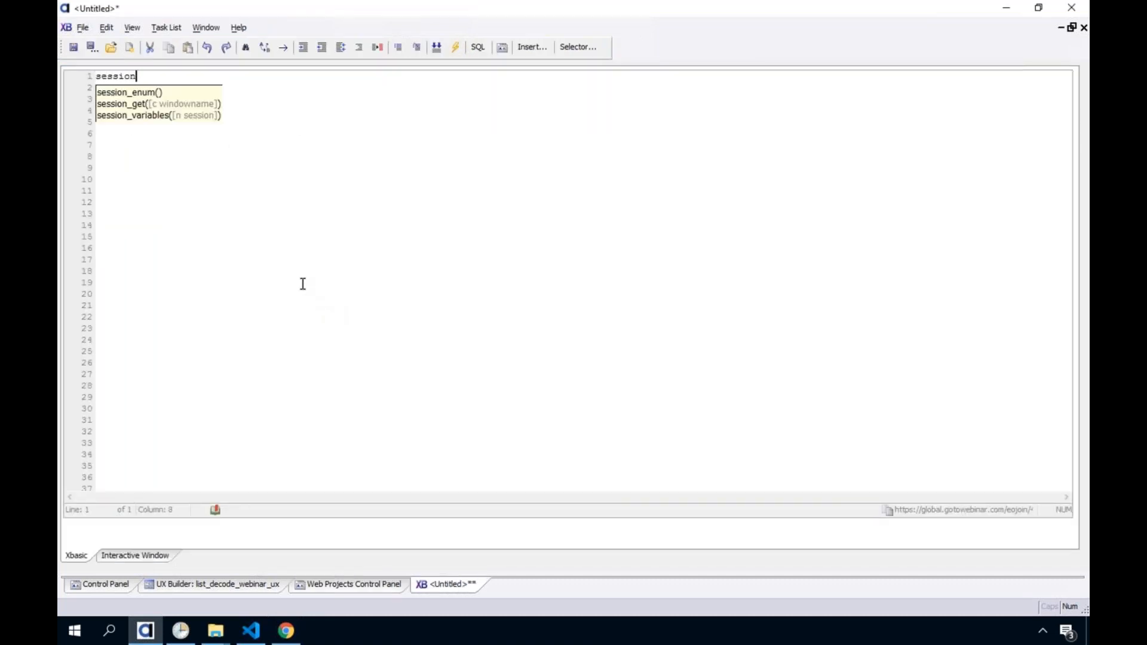
{"action": "type", "text": ".customerid"}
{"action": "key", "text": "Return"}
{"action": "key", "text": "Return"}
{"action": "key", "text": "Return"}
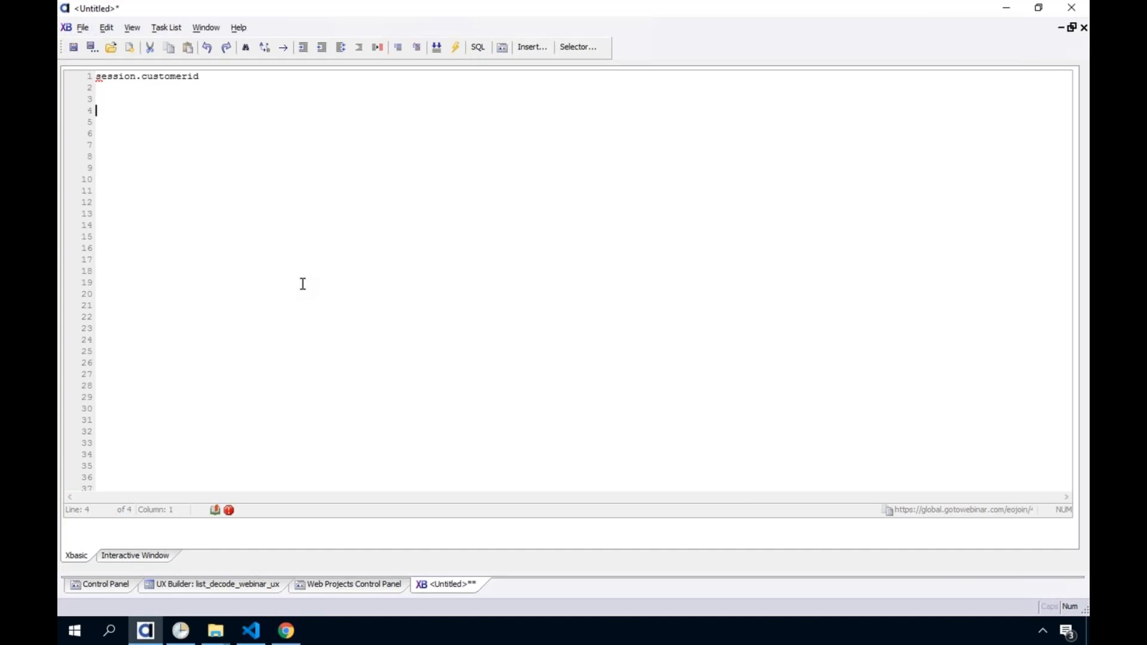
Step: Switch to Chrome, open the bookmarked Context object reference and highlight a5ws_GetCurrentUser() and its replacement Context.Security.CurrentUser
{"action": "left_click", "coordinate": [286, 631]}
{"action": "left_click", "coordinate": [249, 12]}
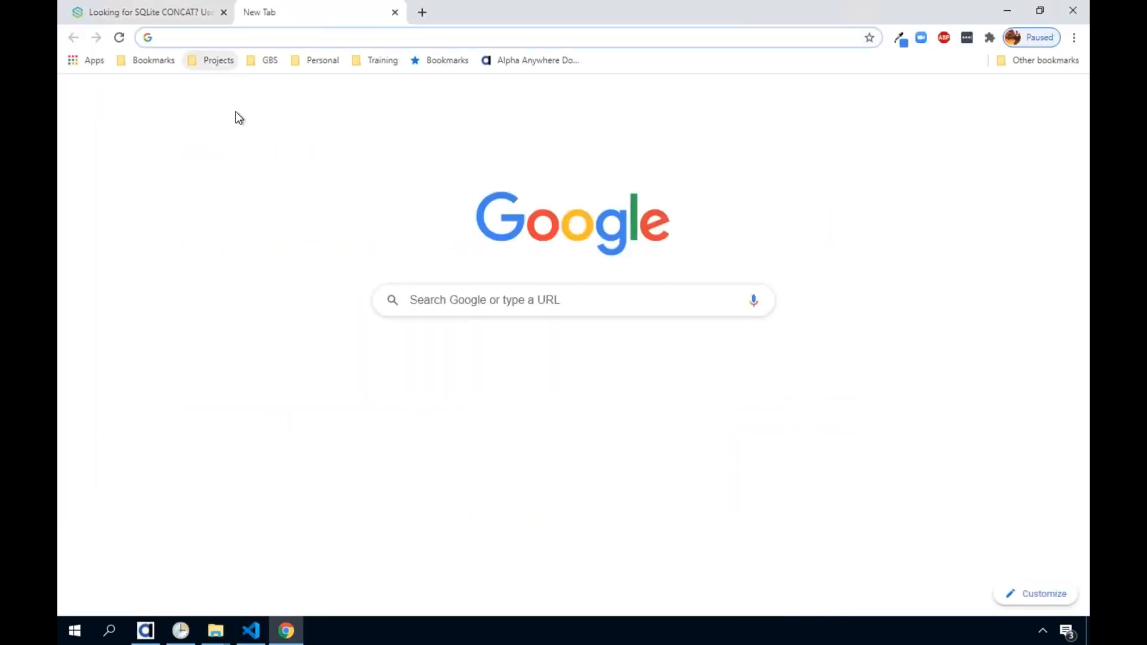
{"action": "left_click", "coordinate": [211, 59]}
{"action": "left_click", "coordinate": [251, 248]}
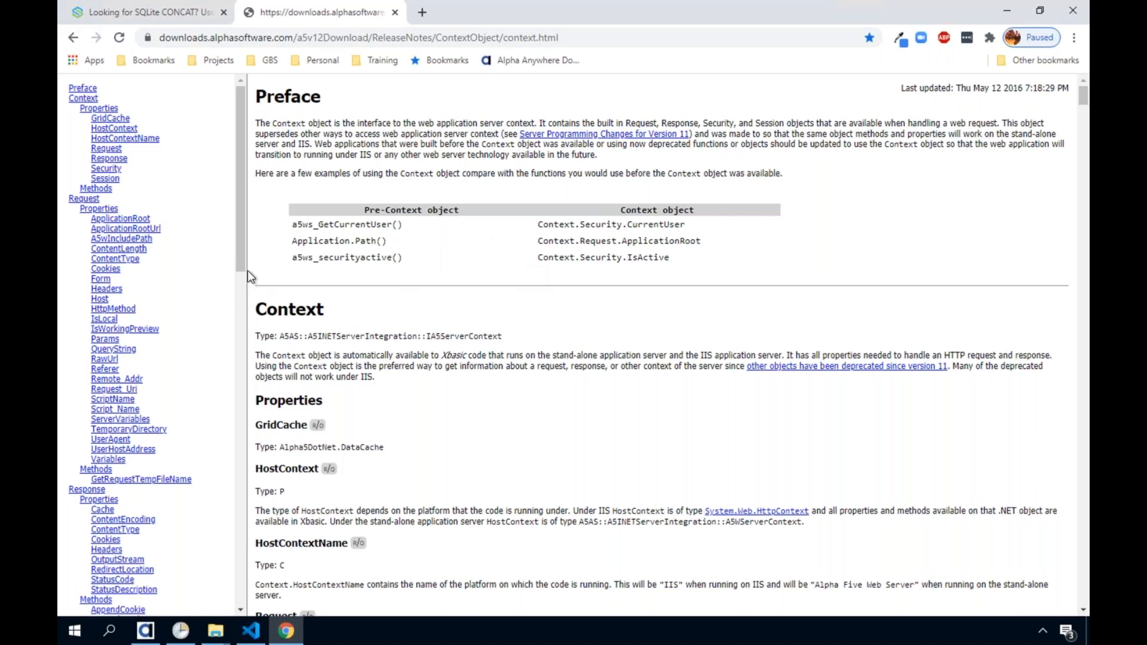
{"action": "left_click_drag", "start_coordinate": [243, 270], "coordinate": [242, 276]}
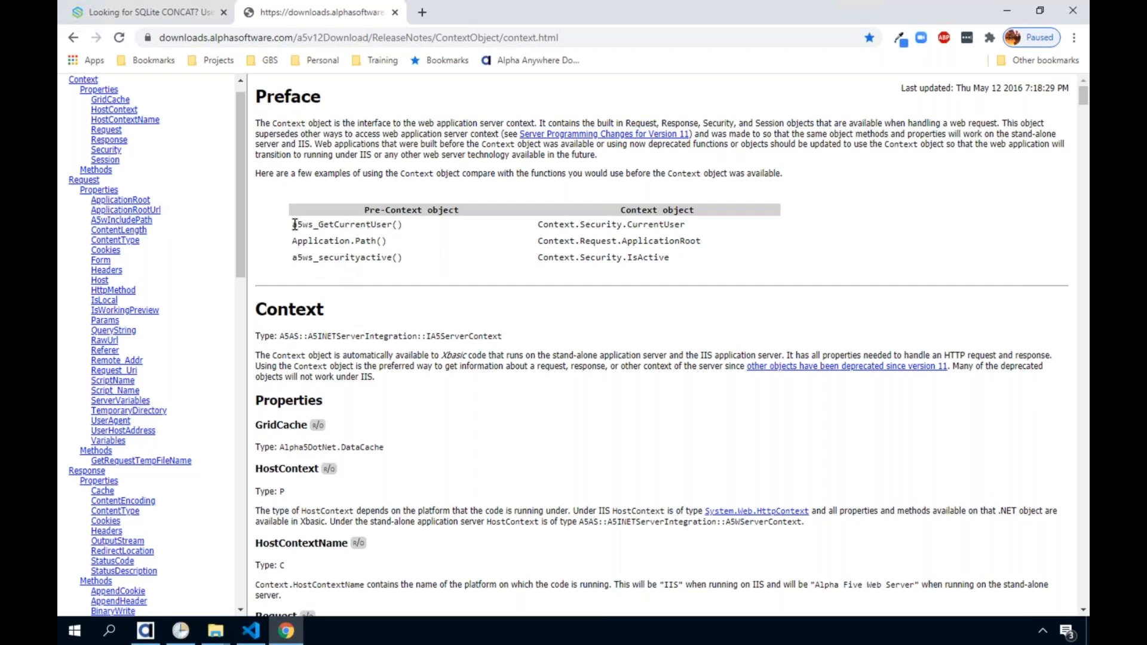
{"action": "left_click_drag", "start_coordinate": [290, 224], "coordinate": [406, 223]}
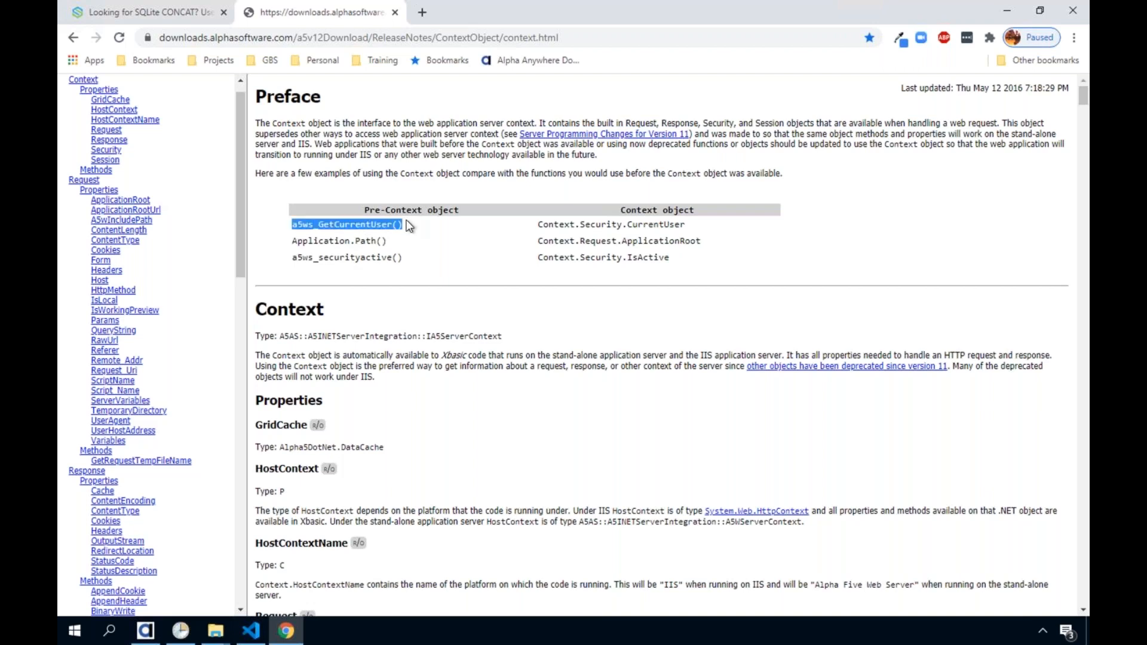
{"action": "left_click_drag", "start_coordinate": [538, 224], "coordinate": [697, 231]}
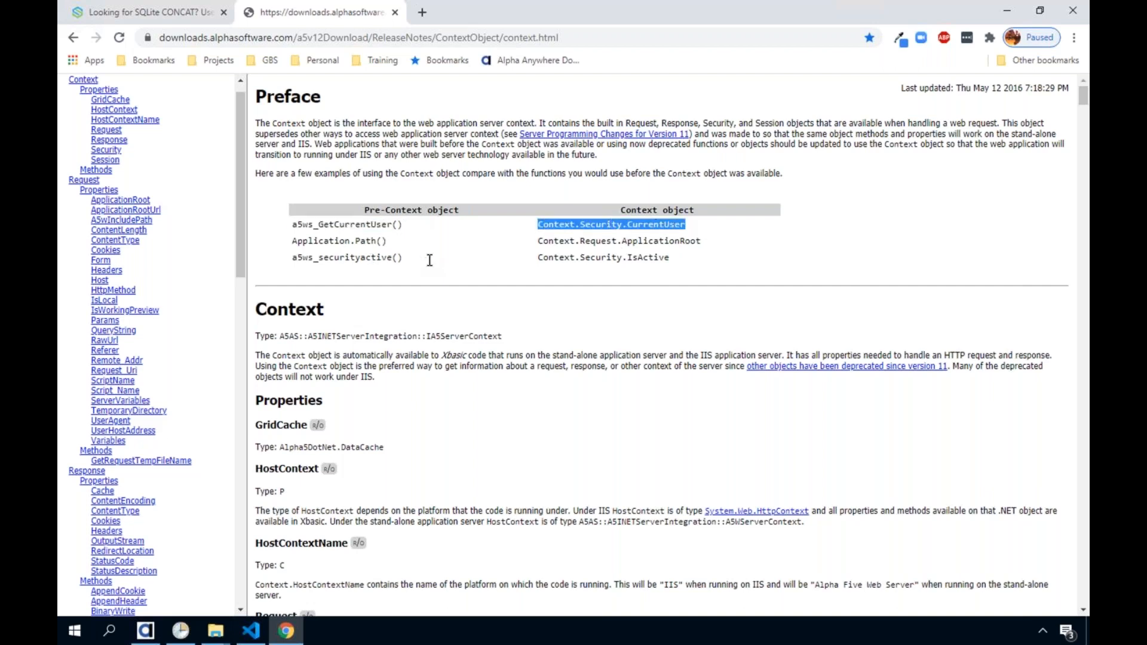
Step: Examine the Session section of the Context object reference, including its properties and variables, and the Context Object page in the Alpha Anywhere documentation
{"action": "scroll", "coordinate": [114, 358], "scroll_direction": "down", "scroll_amount": 5}
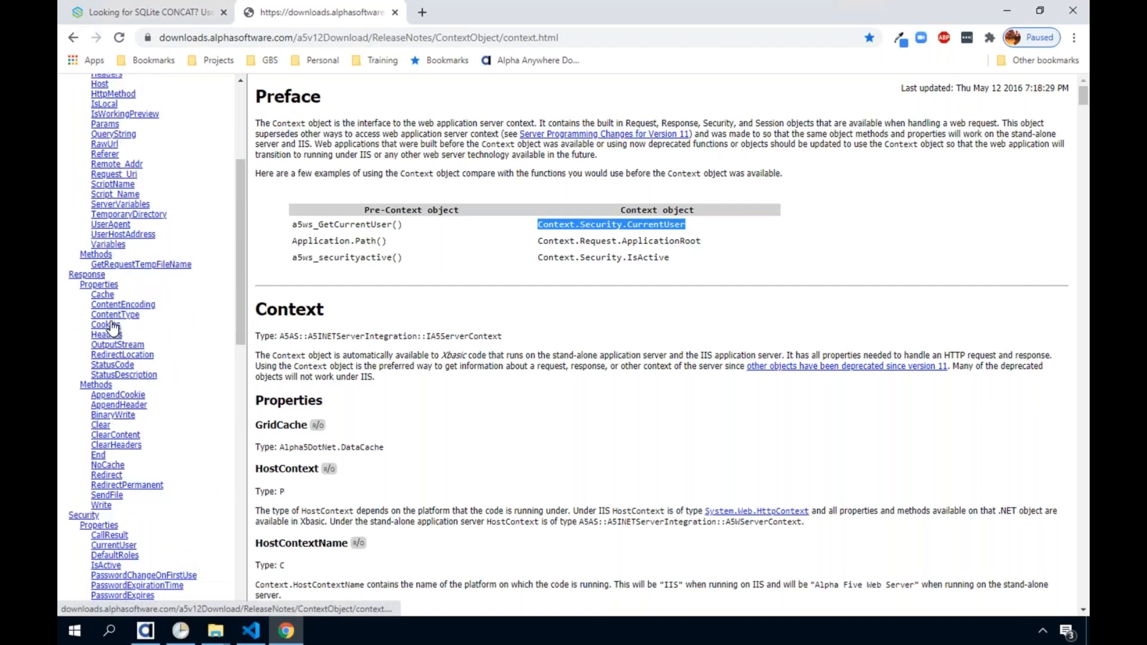
{"action": "scroll", "coordinate": [110, 339], "scroll_direction": "down", "scroll_amount": 10}
{"action": "scroll", "coordinate": [110, 339], "scroll_direction": "down", "scroll_amount": 8}
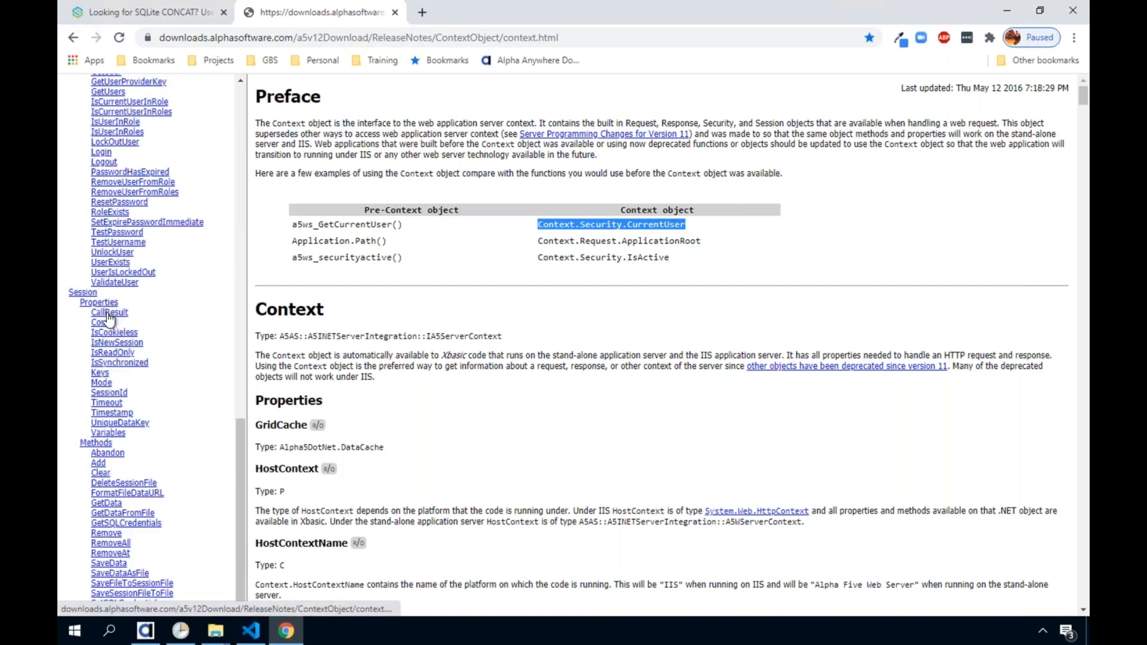
{"action": "left_click", "coordinate": [87, 294]}
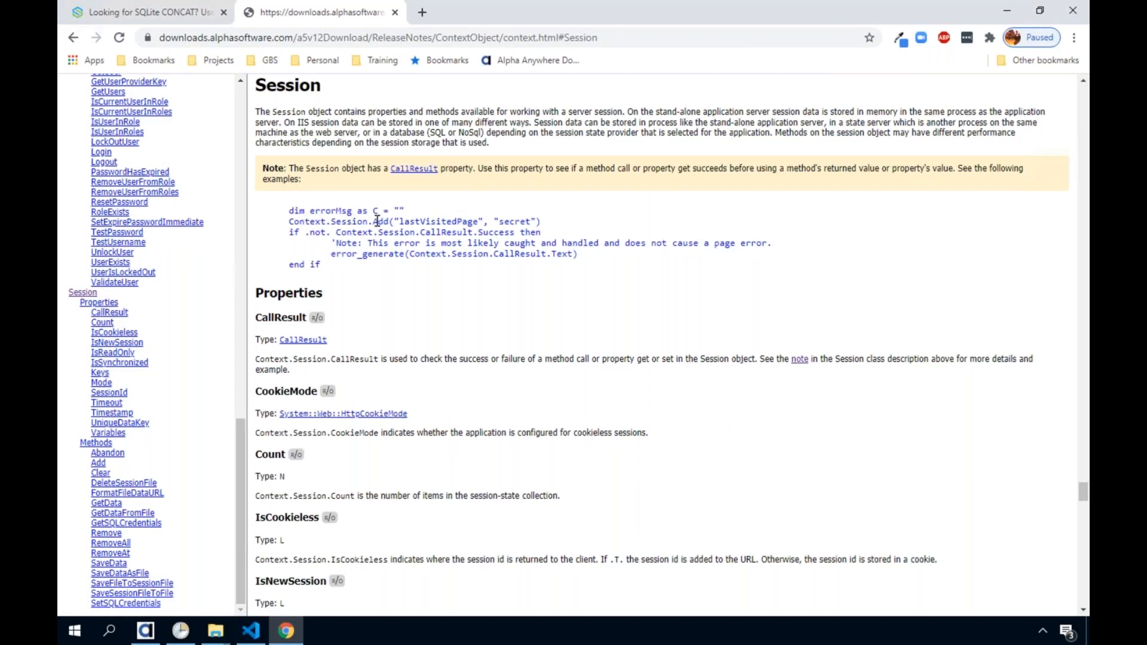
{"action": "scroll", "coordinate": [437, 302], "scroll_direction": "down", "scroll_amount": 12}
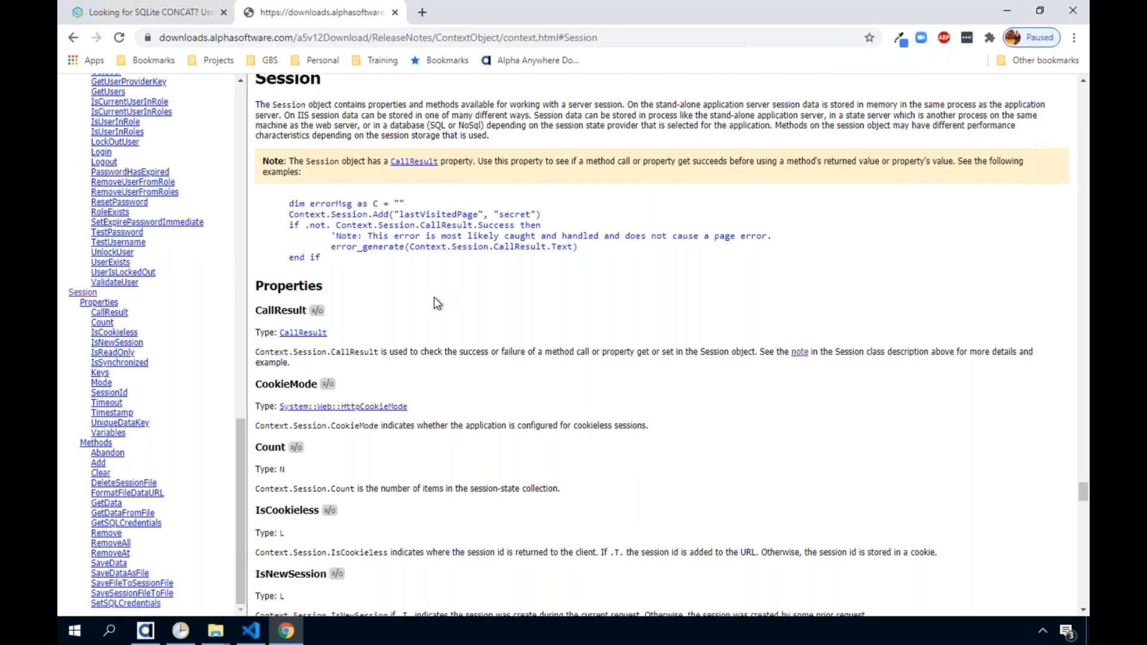
{"action": "scroll", "coordinate": [438, 301], "scroll_direction": "down", "scroll_amount": 2}
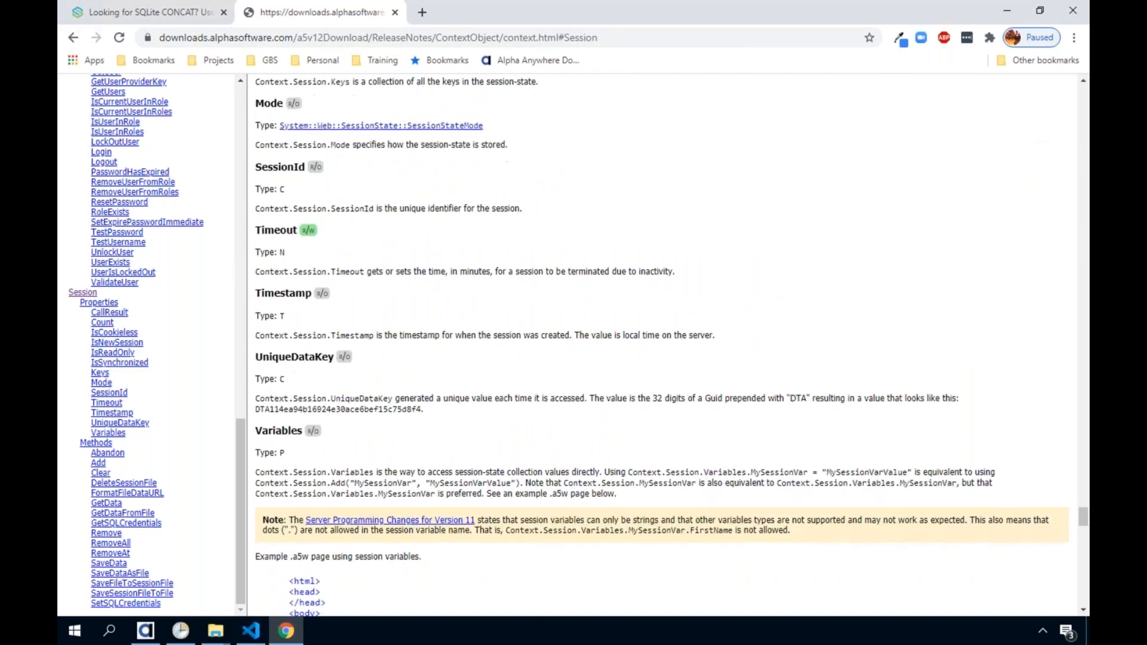
{"action": "scroll", "coordinate": [439, 306], "scroll_direction": "down", "scroll_amount": 5}
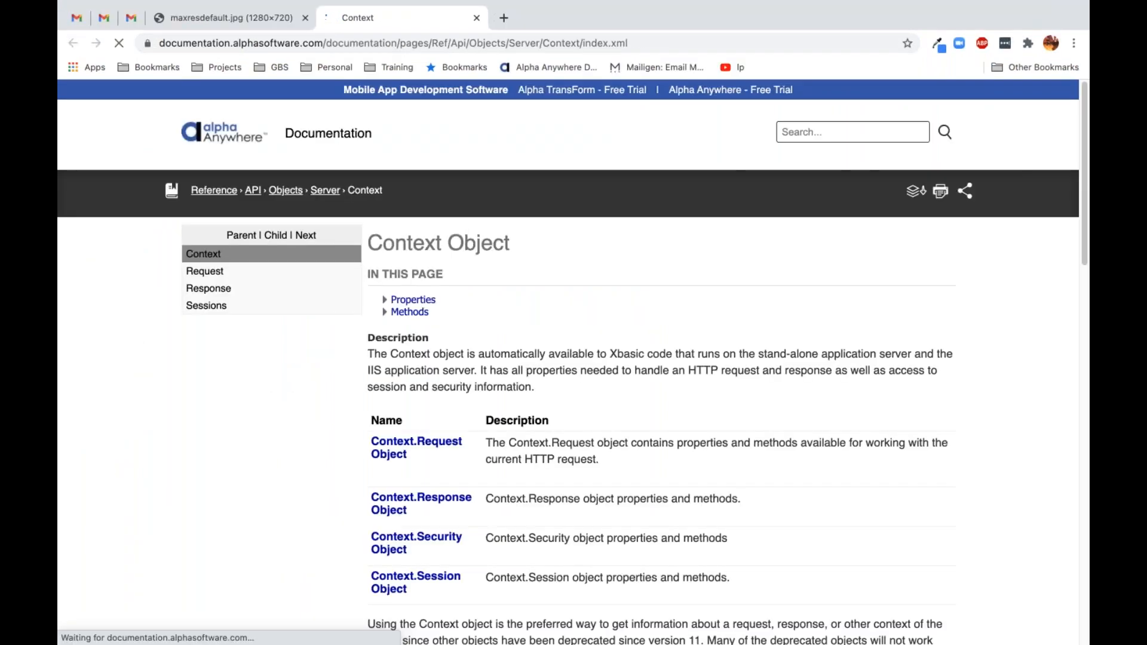
{"action": "scroll", "coordinate": [580, 347], "scroll_direction": "down", "scroll_amount": 2}
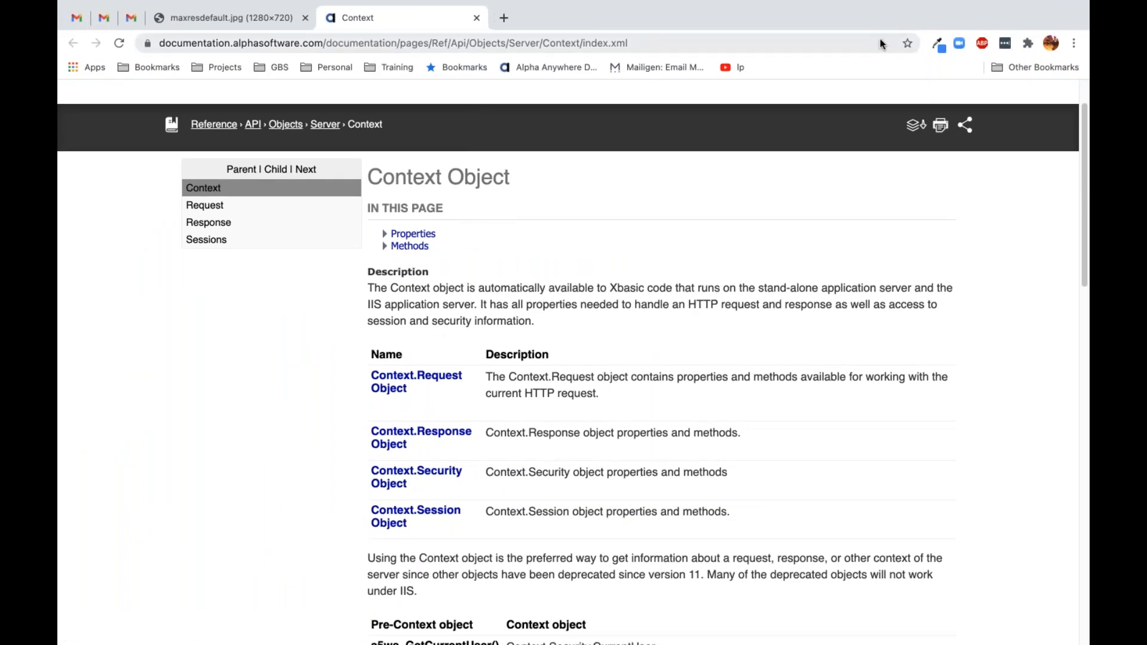
Step: Bookmark the Context Object documentation page in the GBS folder
{"action": "left_click", "coordinate": [908, 44]}
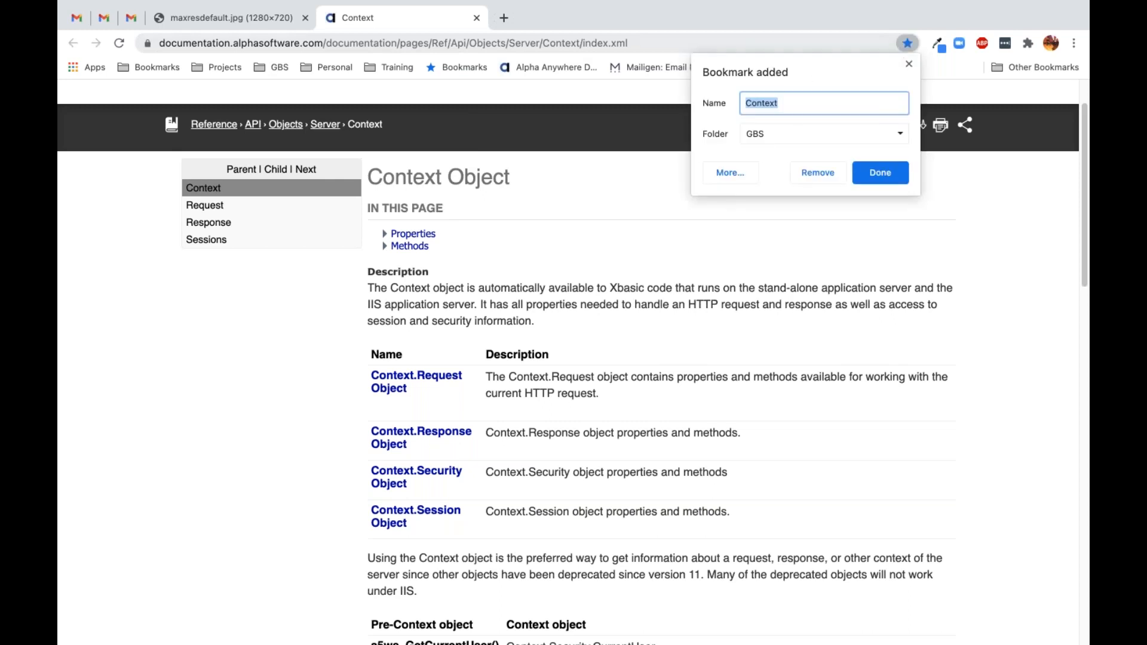
{"action": "left_click", "coordinate": [800, 134]}
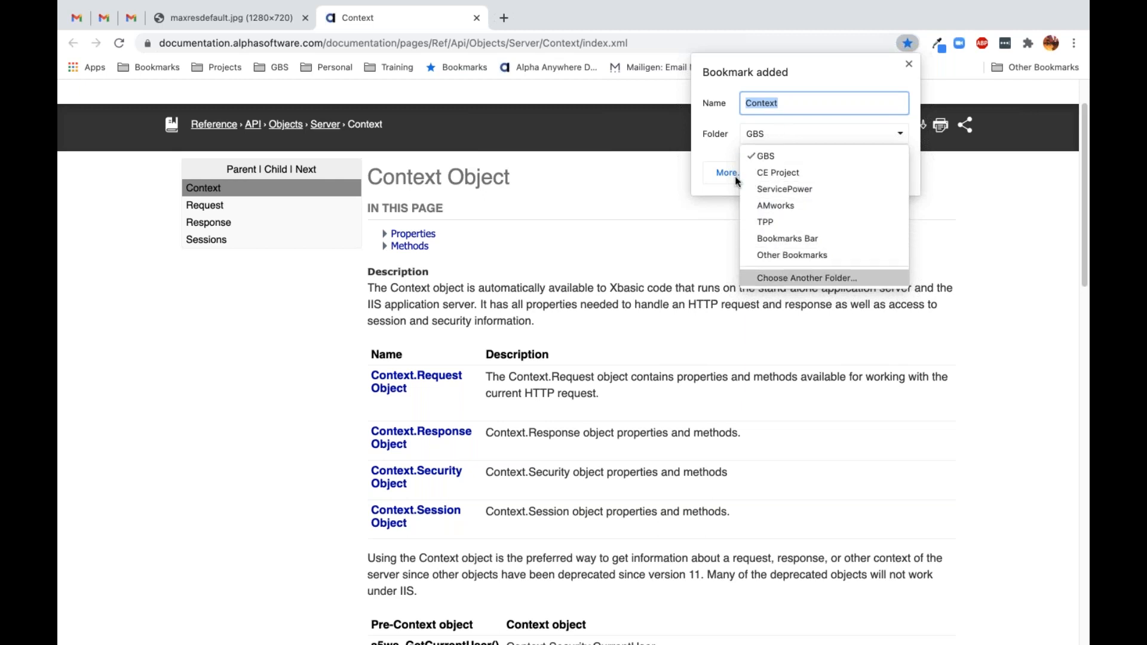
{"action": "left_click", "coordinate": [717, 149]}
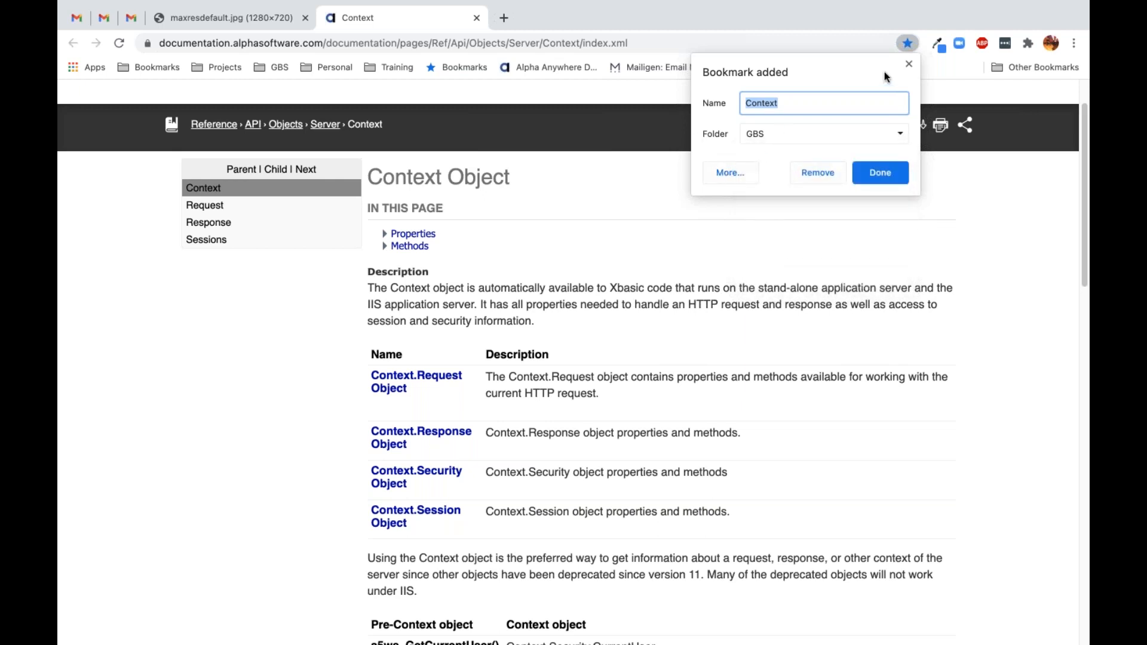
{"action": "left_click", "coordinate": [908, 64]}
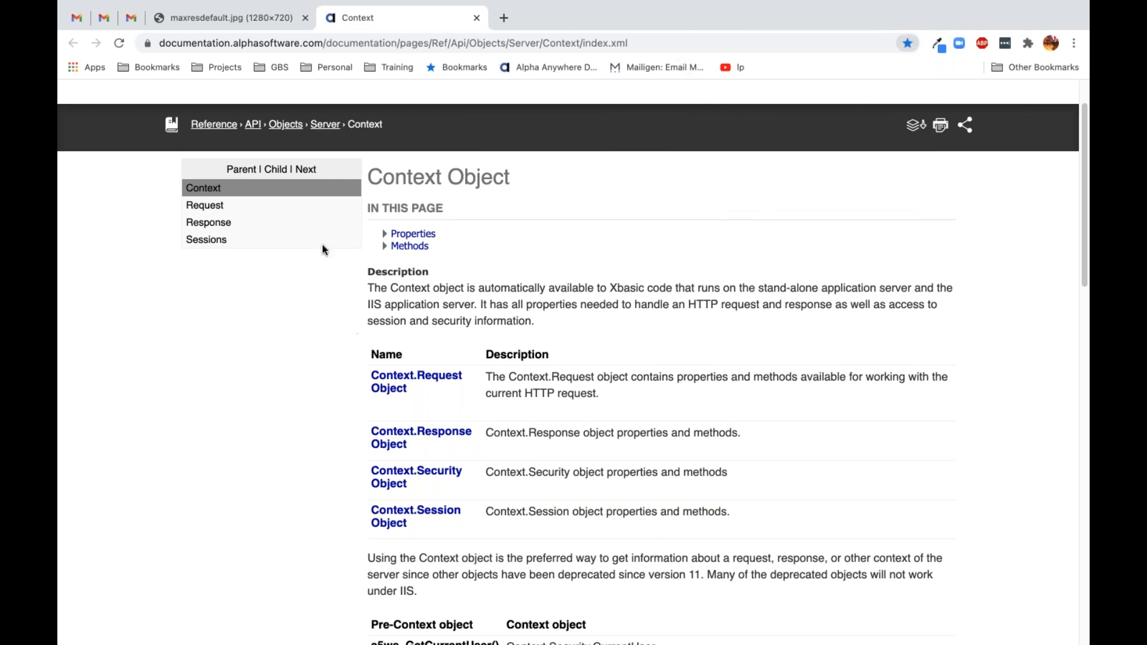
Step: Open the Context.Session Object page and examine its description, example code and properties
{"action": "scroll", "coordinate": [391, 382], "scroll_direction": "down", "scroll_amount": 3}
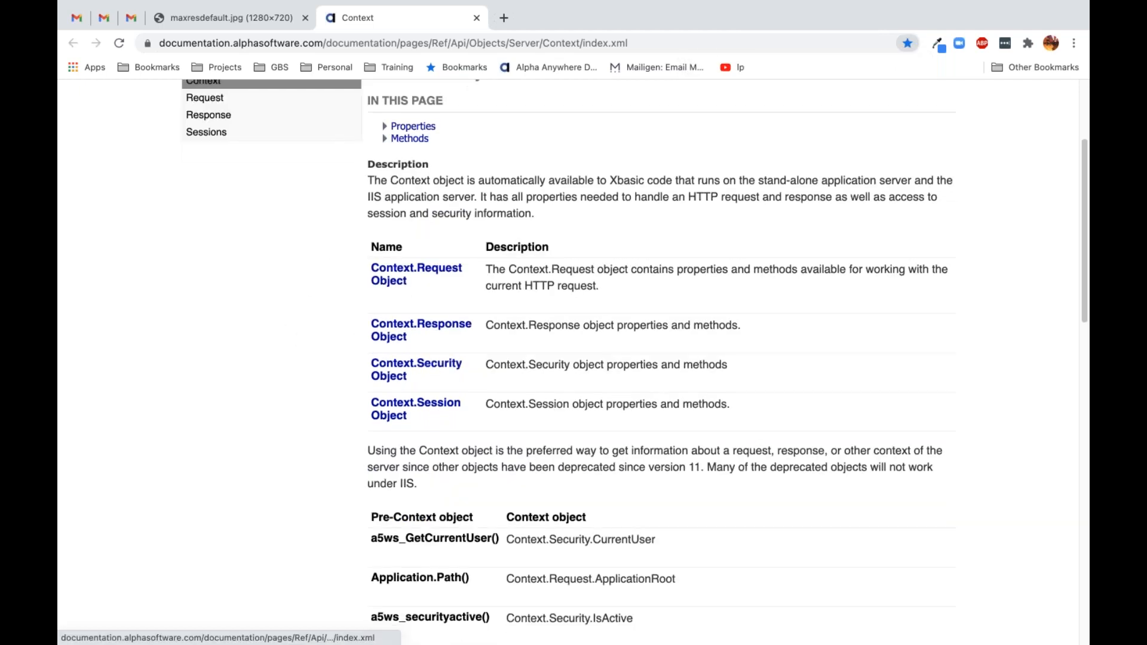
{"action": "left_click", "coordinate": [424, 413]}
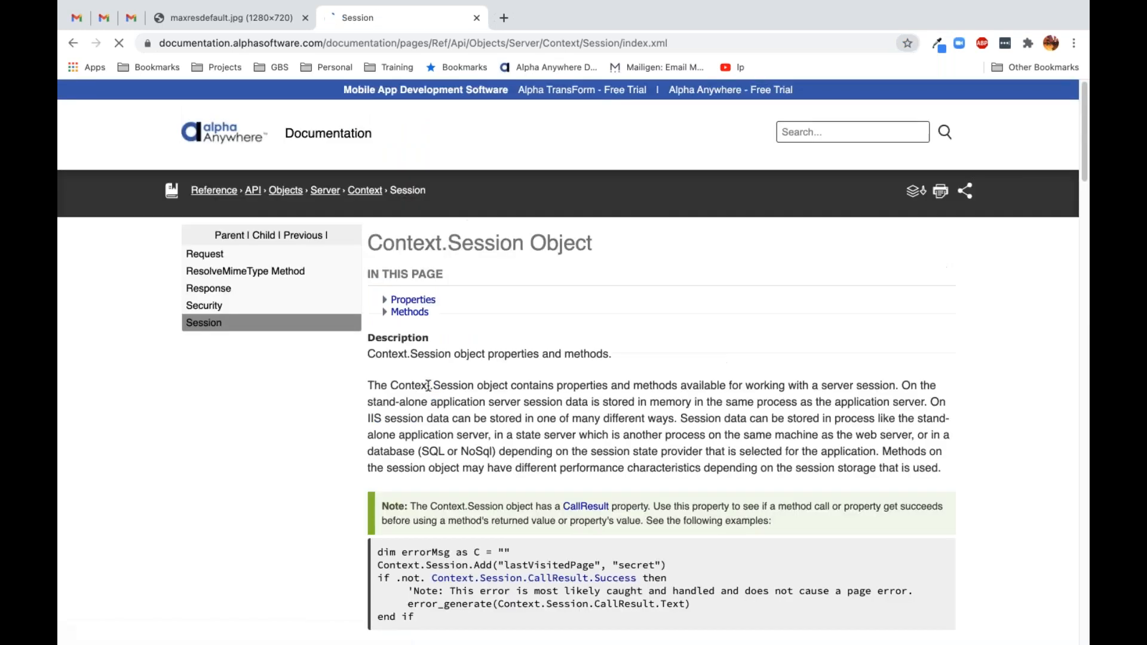
{"action": "scroll", "coordinate": [371, 385], "scroll_direction": "down", "scroll_amount": 2}
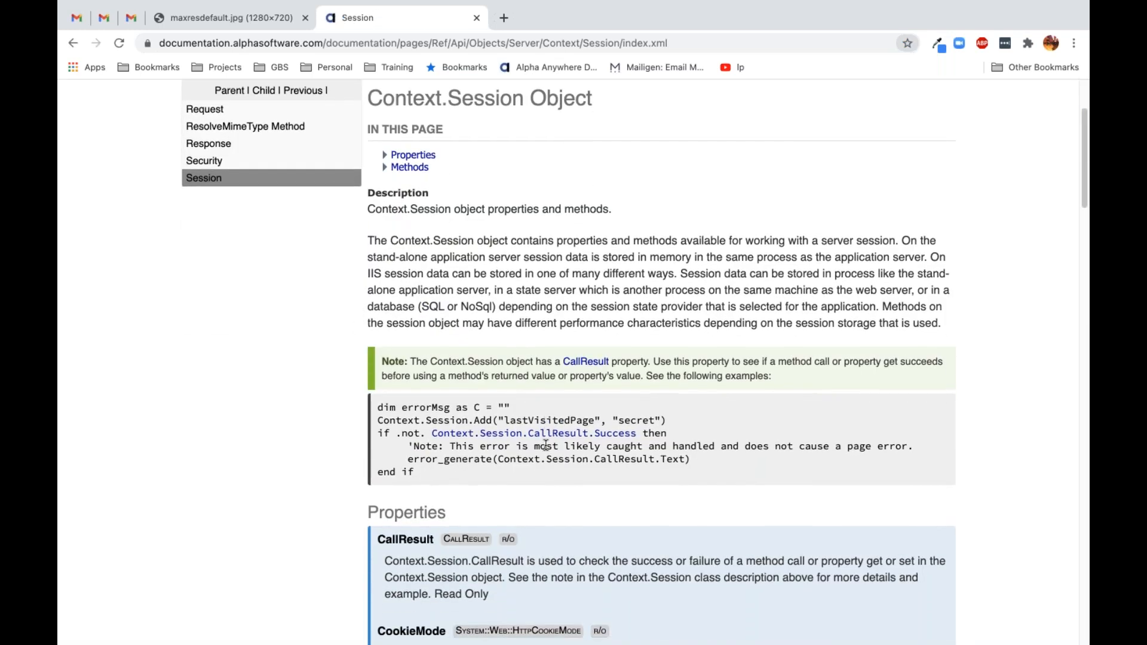
{"action": "scroll", "coordinate": [405, 424], "scroll_direction": "down", "scroll_amount": 3}
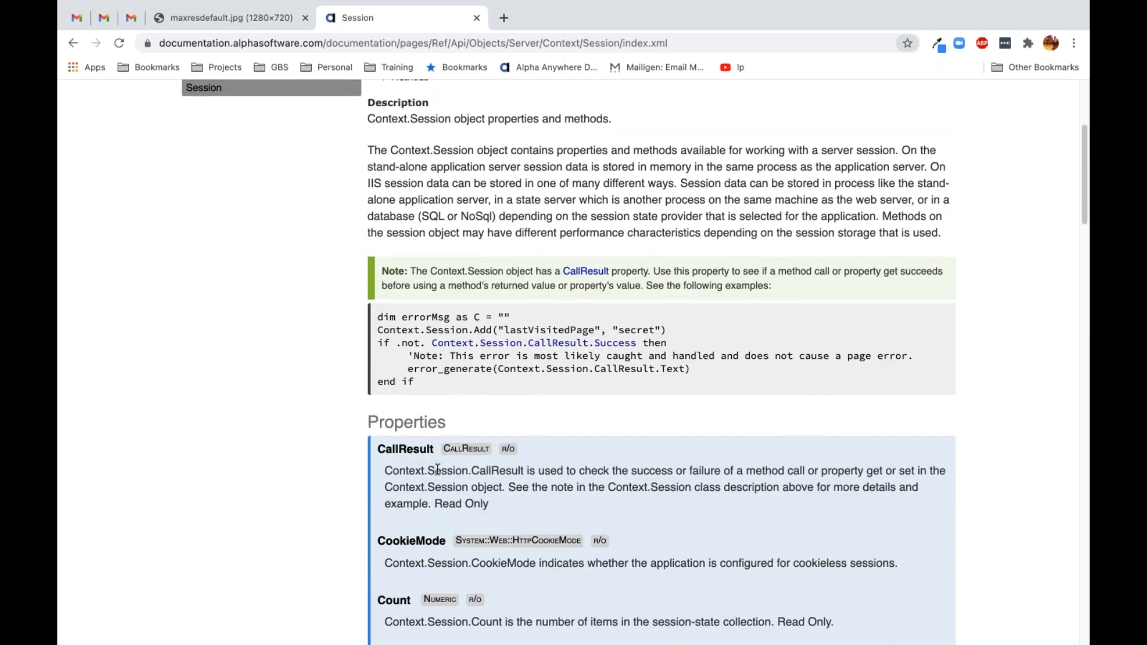
{"action": "scroll", "coordinate": [418, 388], "scroll_direction": "down", "scroll_amount": 6}
{"action": "scroll", "coordinate": [384, 332], "scroll_direction": "down", "scroll_amount": 3}
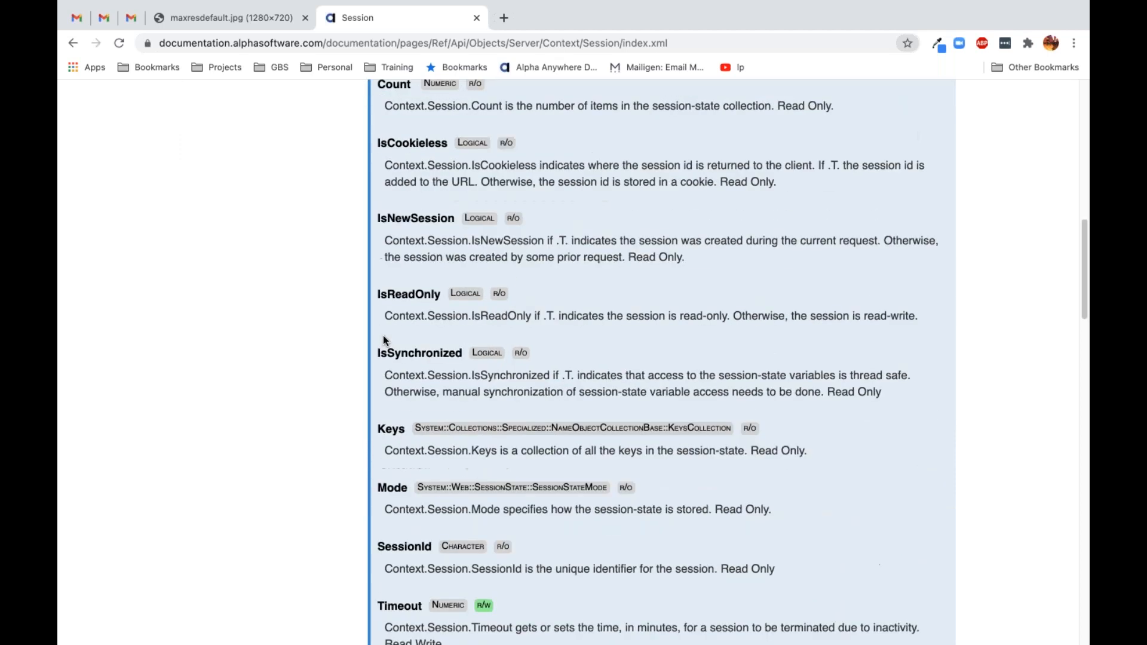
{"action": "scroll", "coordinate": [382, 335], "scroll_direction": "up", "scroll_amount": 15}
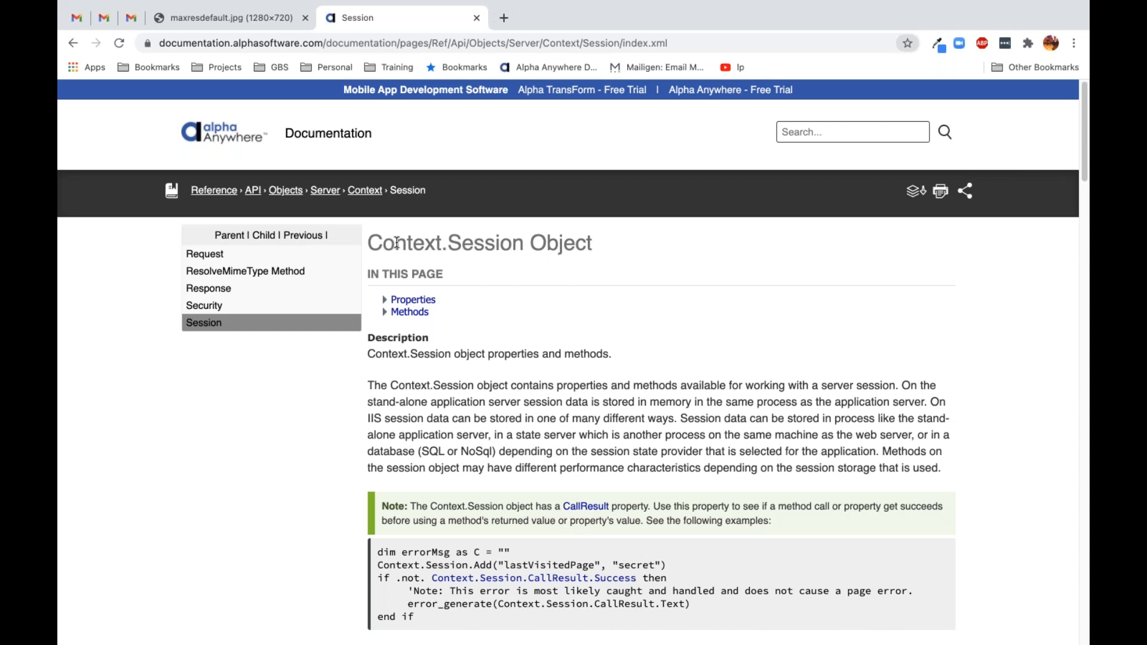
Step: Search the documentation for "session folder" and open the Session Folders are Obsolete article
{"action": "left_click", "coordinate": [862, 127]}
{"action": "type", "text": "session folder"}
{"action": "key", "text": "Return"}
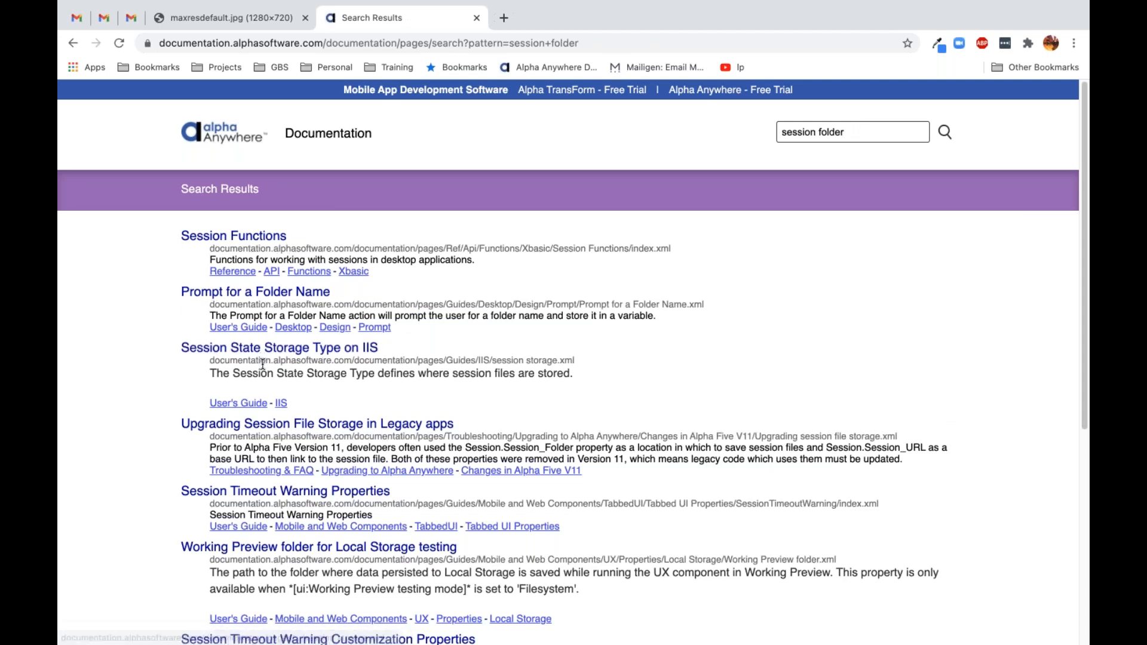
{"action": "scroll", "coordinate": [281, 373], "scroll_direction": "down", "scroll_amount": 2}
{"action": "scroll", "coordinate": [309, 387], "scroll_direction": "down", "scroll_amount": 3}
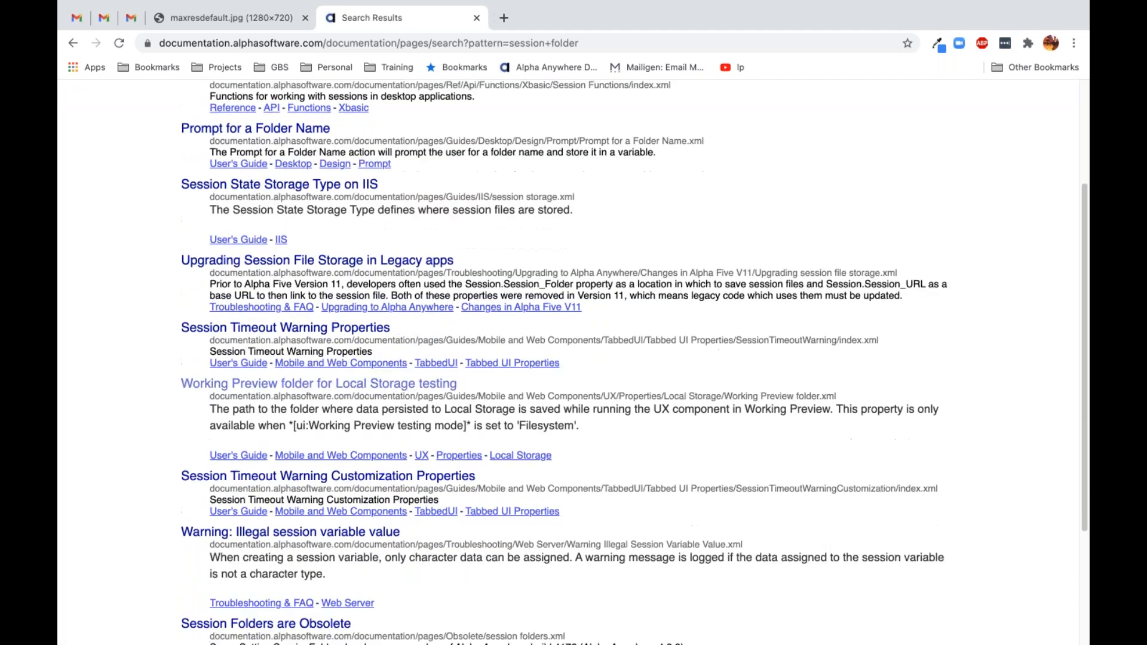
{"action": "scroll", "coordinate": [308, 388], "scroll_direction": "down", "scroll_amount": 2}
{"action": "left_click", "coordinate": [289, 533]}
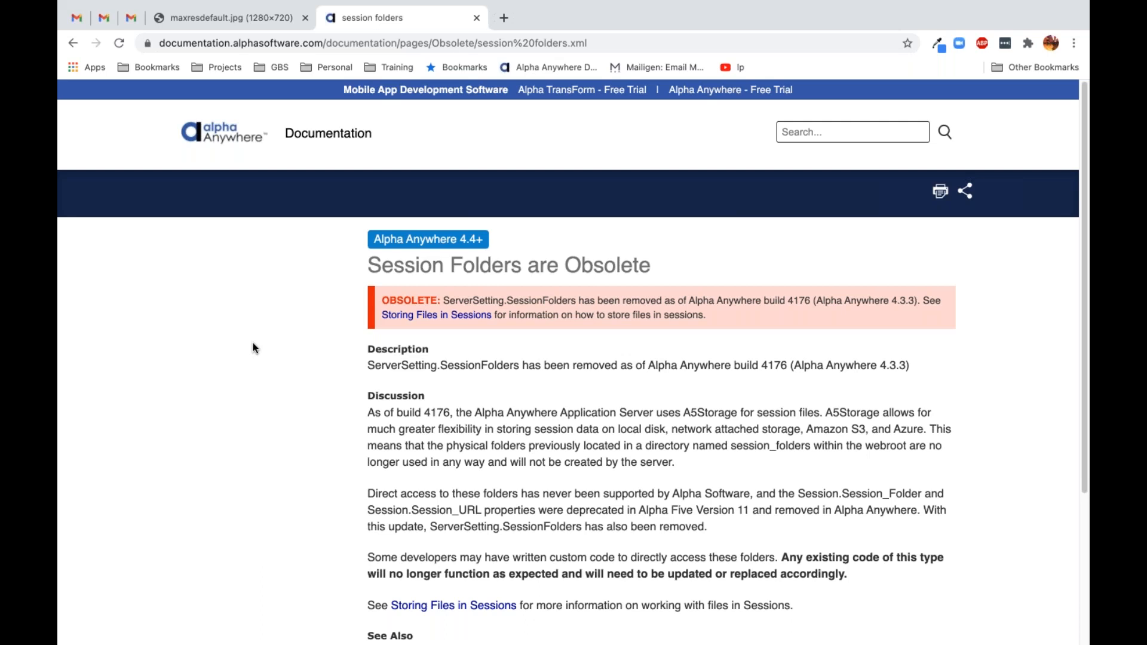
Step: Follow the article's Storing Files in Sessions link and read how session files are saved and linked
{"action": "scroll", "coordinate": [251, 347], "scroll_direction": "down", "scroll_amount": 3}
{"action": "left_click", "coordinate": [458, 575]}
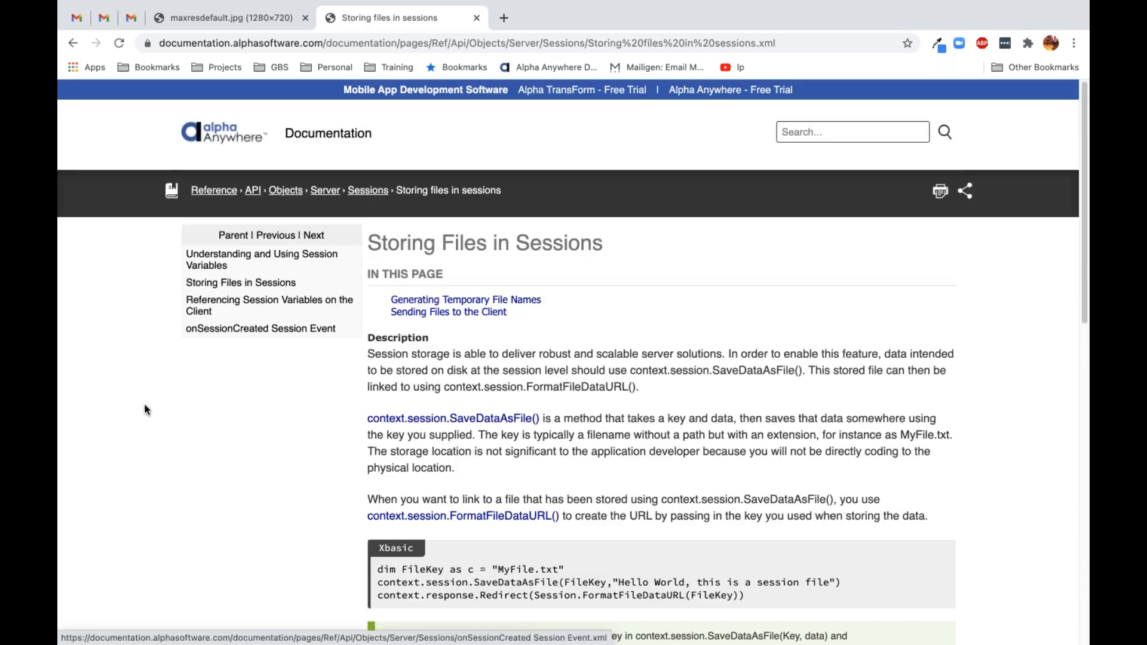
{"action": "scroll", "coordinate": [144, 403], "scroll_direction": "down", "scroll_amount": 2}
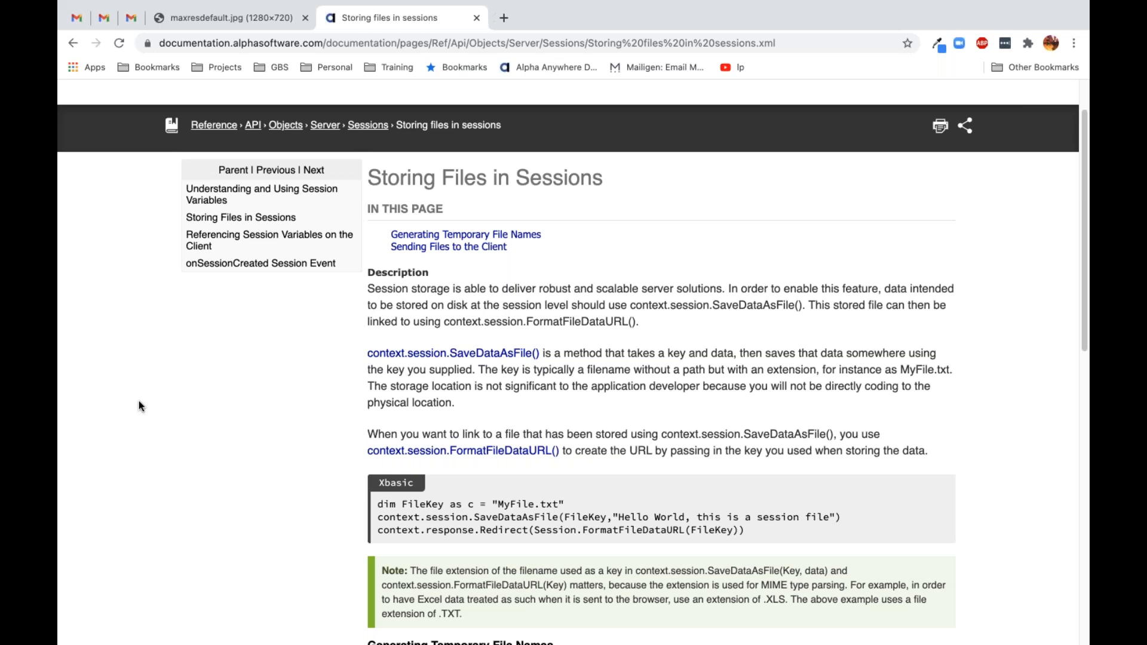
Step: Search the documentation for "extended user" and open the Storing Additional User Information article
{"action": "scroll", "coordinate": [788, 155], "scroll_direction": "up", "scroll_amount": 2}
{"action": "left_click", "coordinate": [797, 136]}
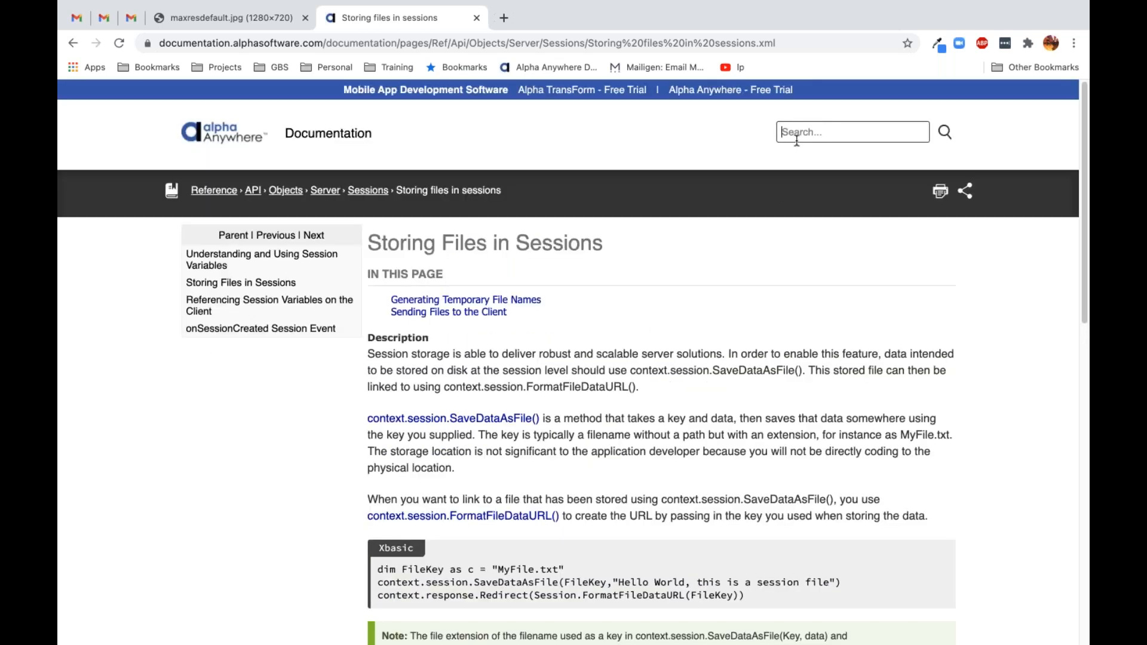
{"action": "type", "text": "extended user"}
{"action": "key", "text": "Return"}
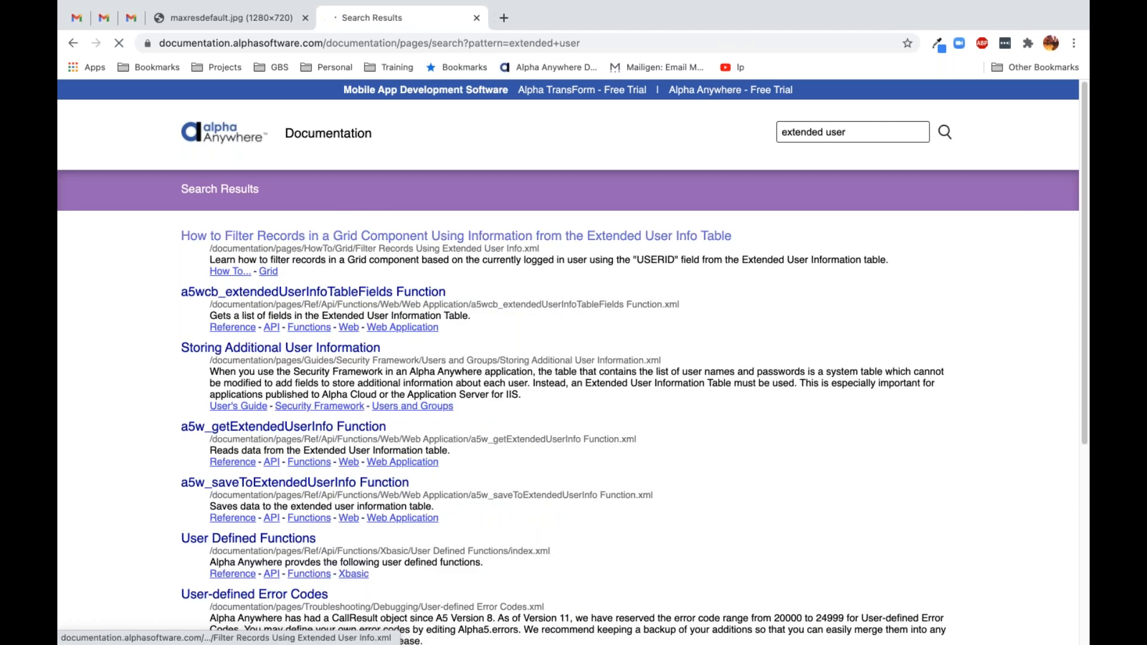
{"action": "left_click", "coordinate": [343, 348]}
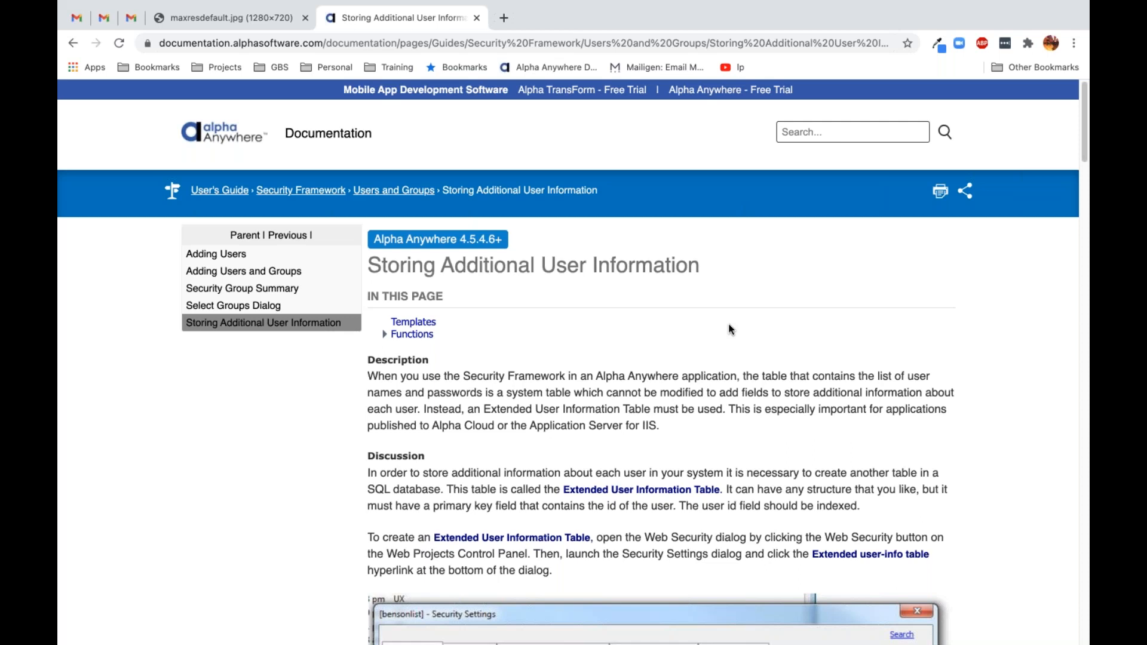
Step: Copy the share link of the Storing Additional User Information article
{"action": "left_click", "coordinate": [964, 194]}
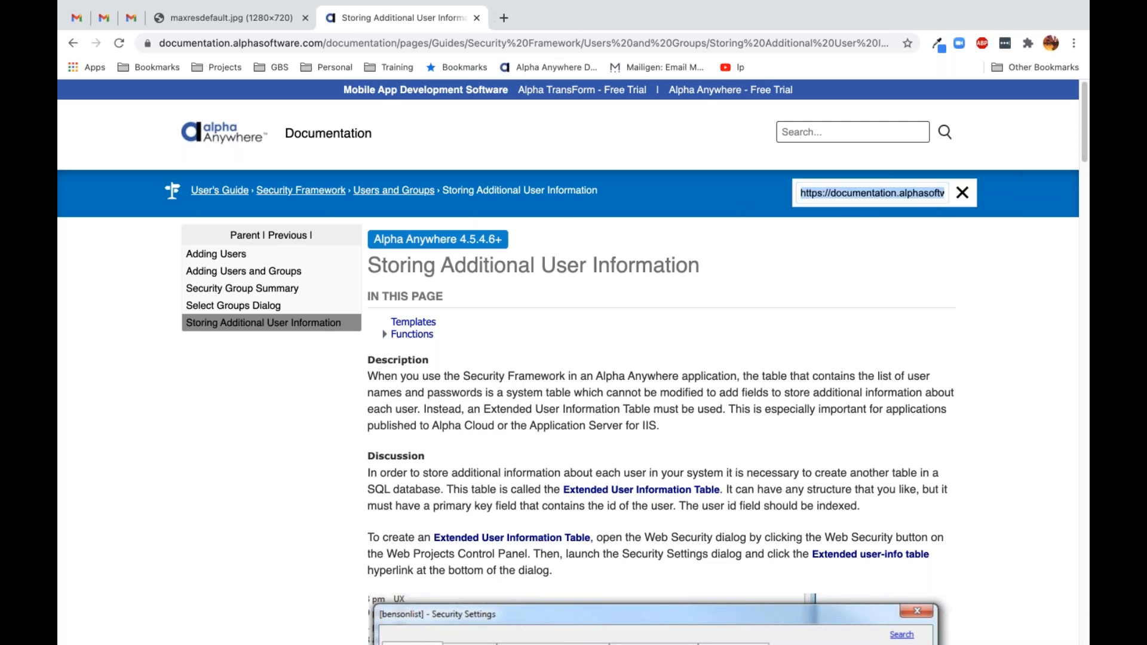
{"action": "right_click", "coordinate": [895, 208]}
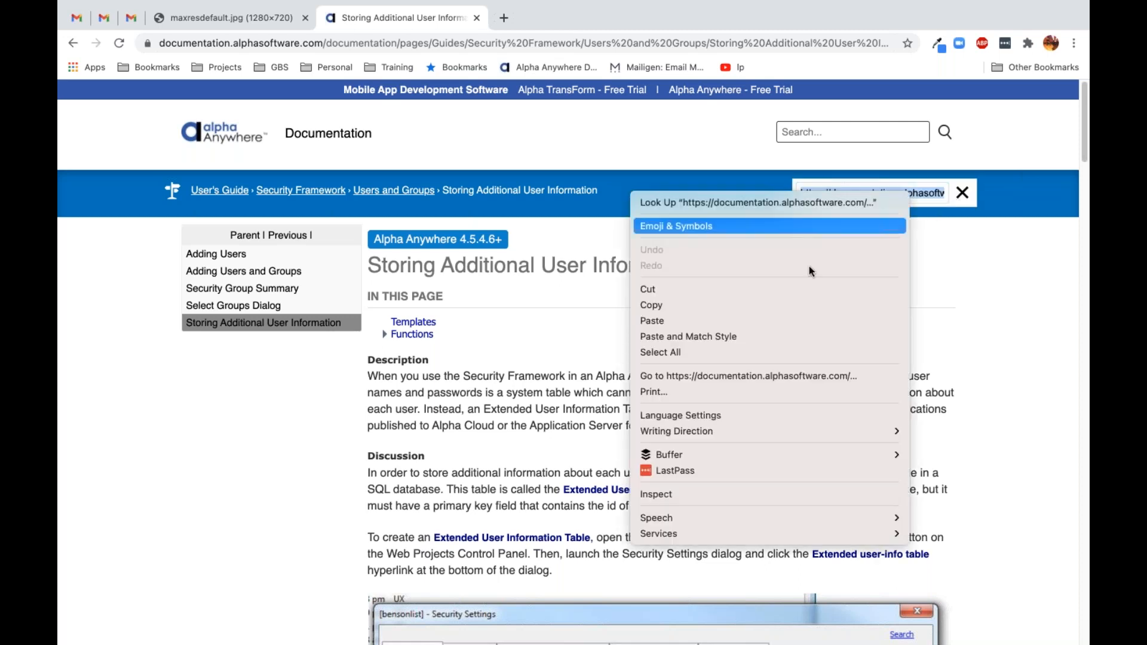
{"action": "left_click", "coordinate": [807, 305]}
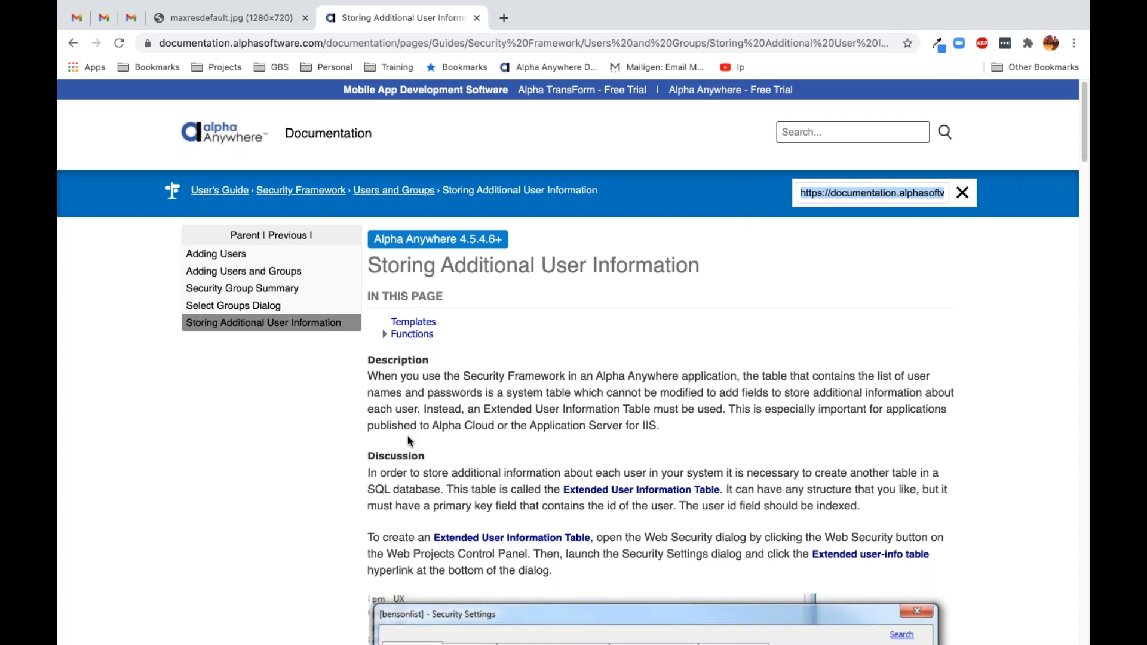
Step: Examine the article's instructions and dialog images for creating an Extended User Information Table and defining its fields
{"action": "scroll", "coordinate": [408, 439], "scroll_direction": "down", "scroll_amount": 4}
{"action": "scroll", "coordinate": [418, 424], "scroll_direction": "up", "scroll_amount": 4}
{"action": "scroll", "coordinate": [550, 381], "scroll_direction": "down", "scroll_amount": 5}
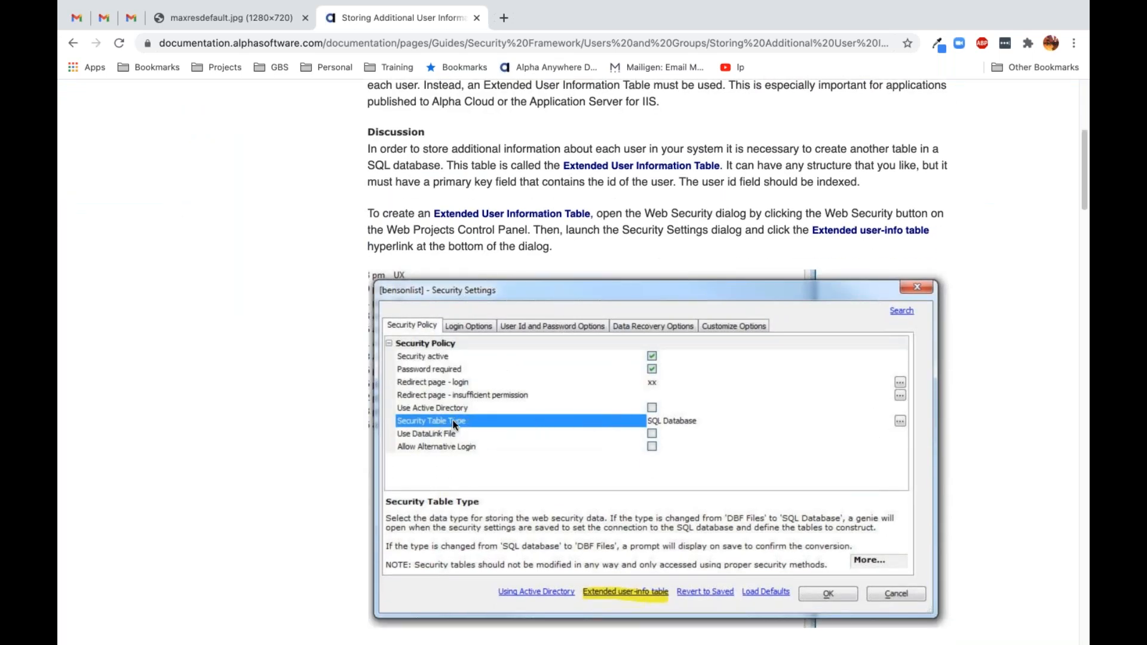
{"action": "scroll", "coordinate": [454, 424], "scroll_direction": "down", "scroll_amount": 1}
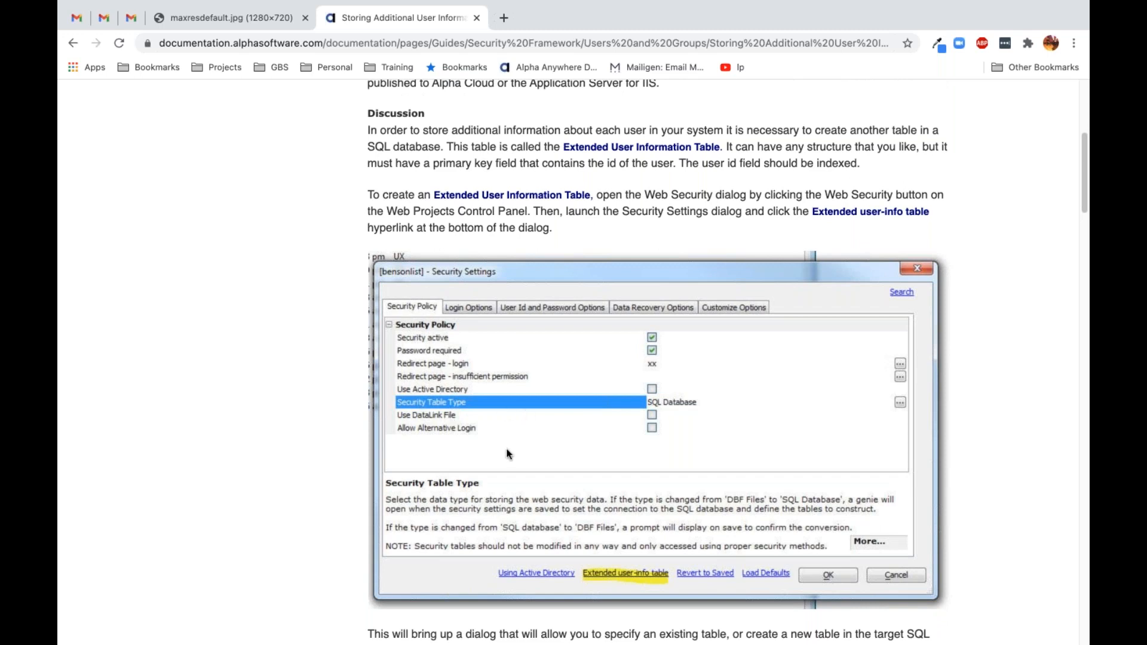
{"action": "scroll", "coordinate": [508, 454], "scroll_direction": "down", "scroll_amount": 10}
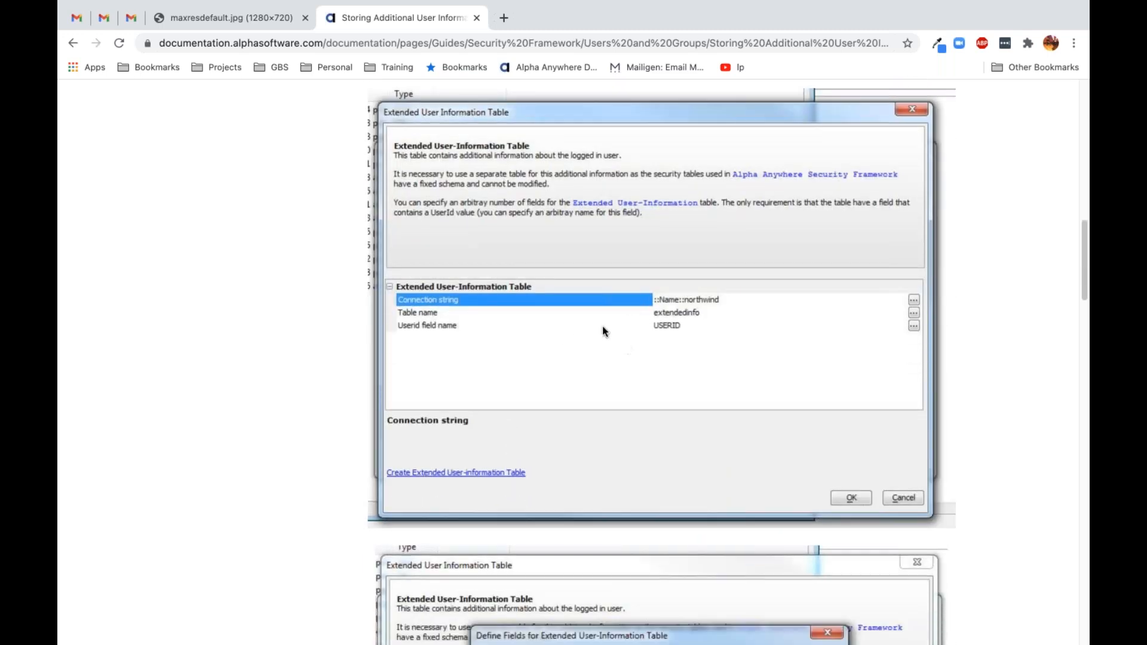
{"action": "scroll", "coordinate": [551, 386], "scroll_direction": "down", "scroll_amount": 3}
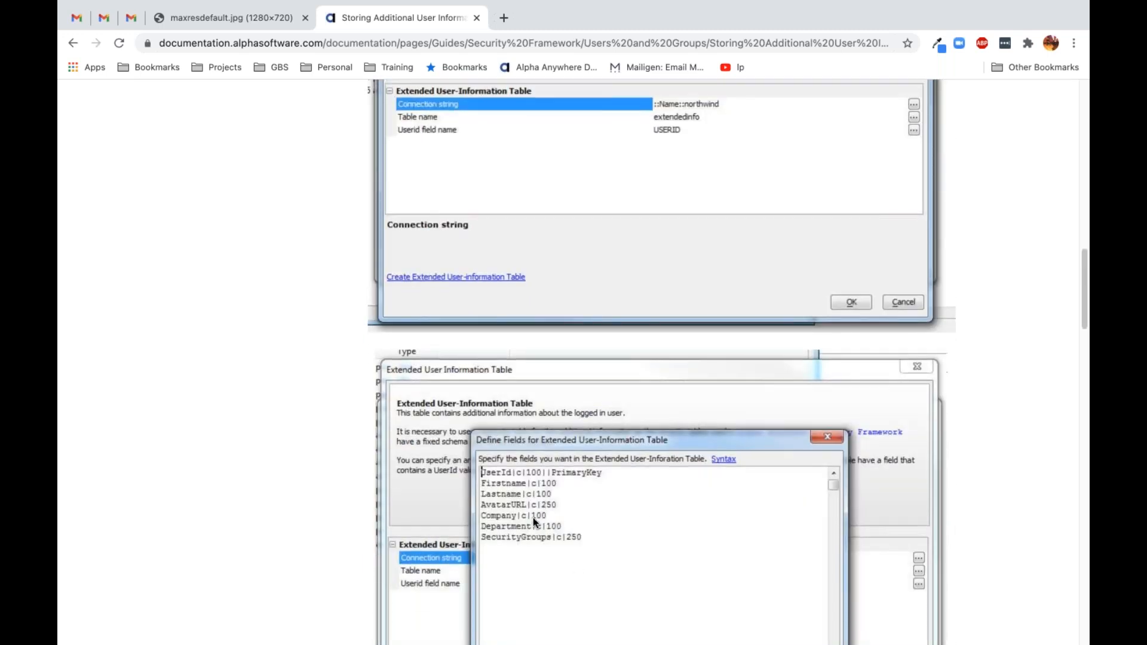
{"action": "scroll", "coordinate": [533, 518], "scroll_direction": "down", "scroll_amount": 3}
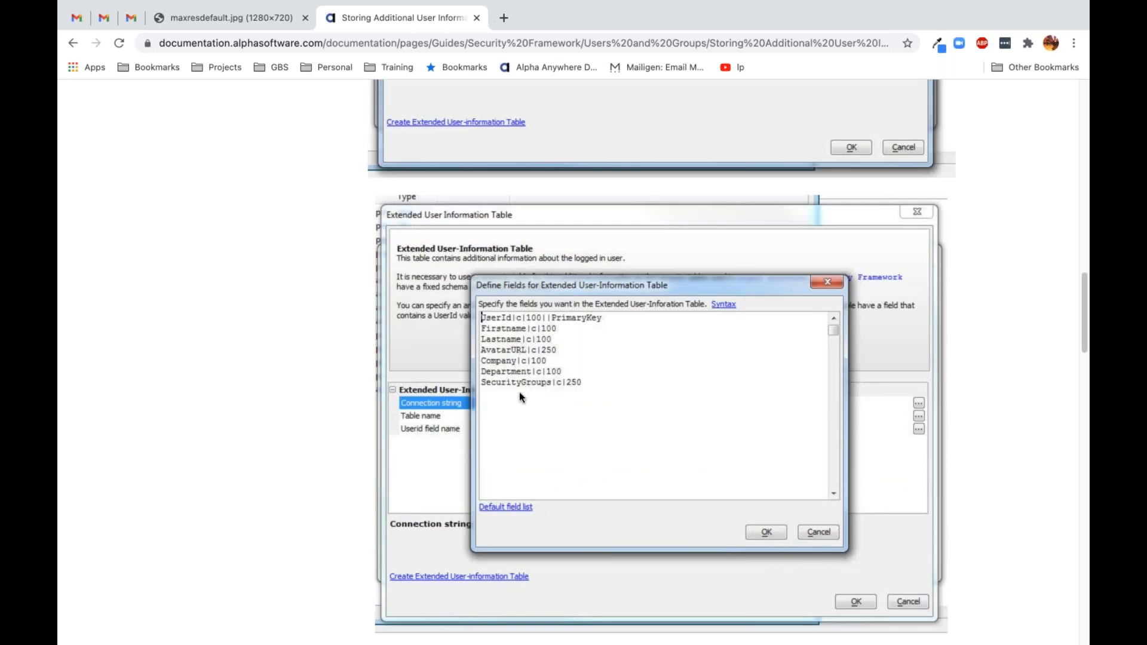
{"action": "scroll", "coordinate": [518, 392], "scroll_direction": "down", "scroll_amount": 1}
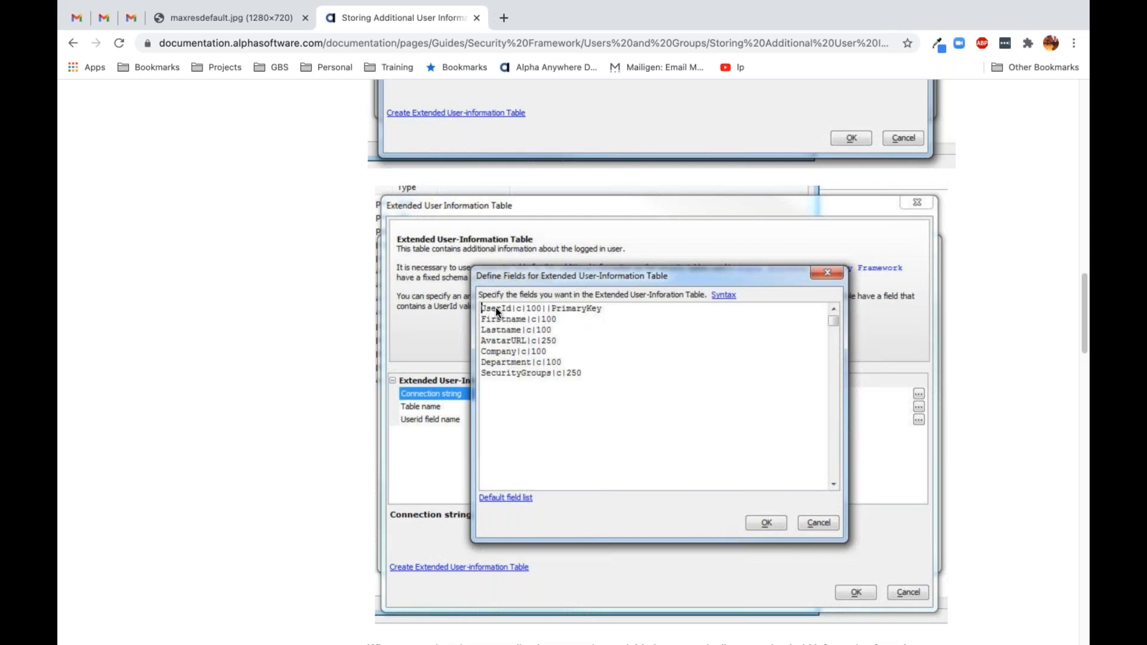
Step: Switch to the Windows desktop and bring the list_decode_webinar_ux component forward in Alpha Anywhere
{"action": "key", "text": "ctrl+Up"}
{"action": "left_click", "coordinate": [608, 58]}
{"action": "key", "text": "ctrl+Up"}
{"action": "left_click", "coordinate": [712, 54]}
{"action": "key", "text": "ctrl+Up"}
{"action": "left_click", "coordinate": [604, 67]}
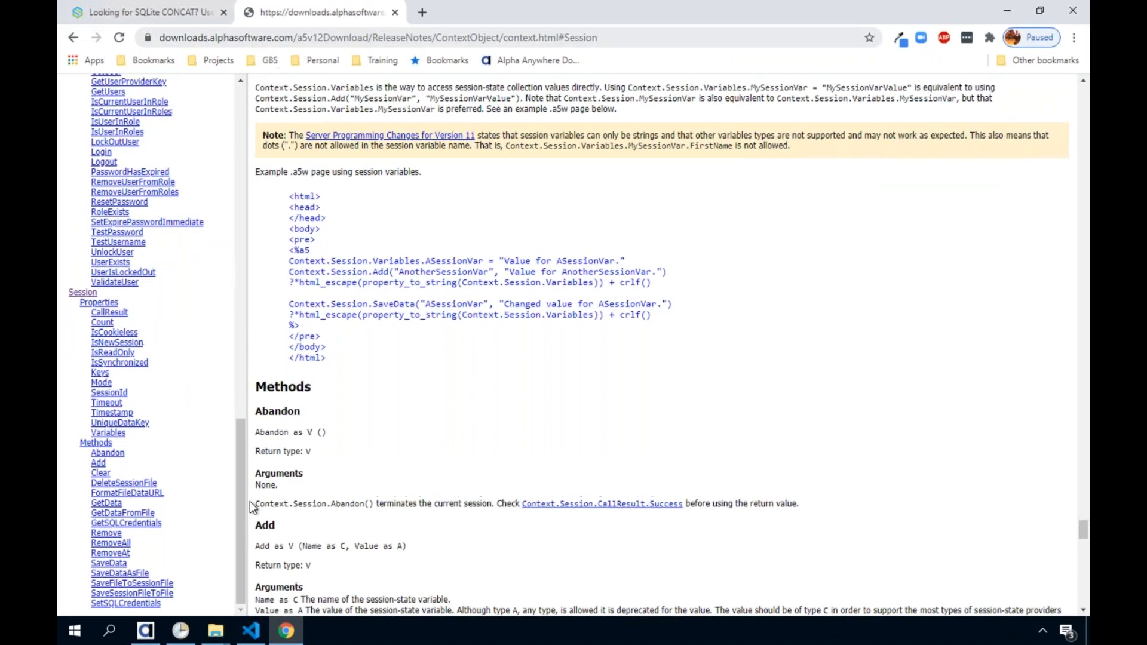
{"action": "left_click", "coordinate": [145, 632]}
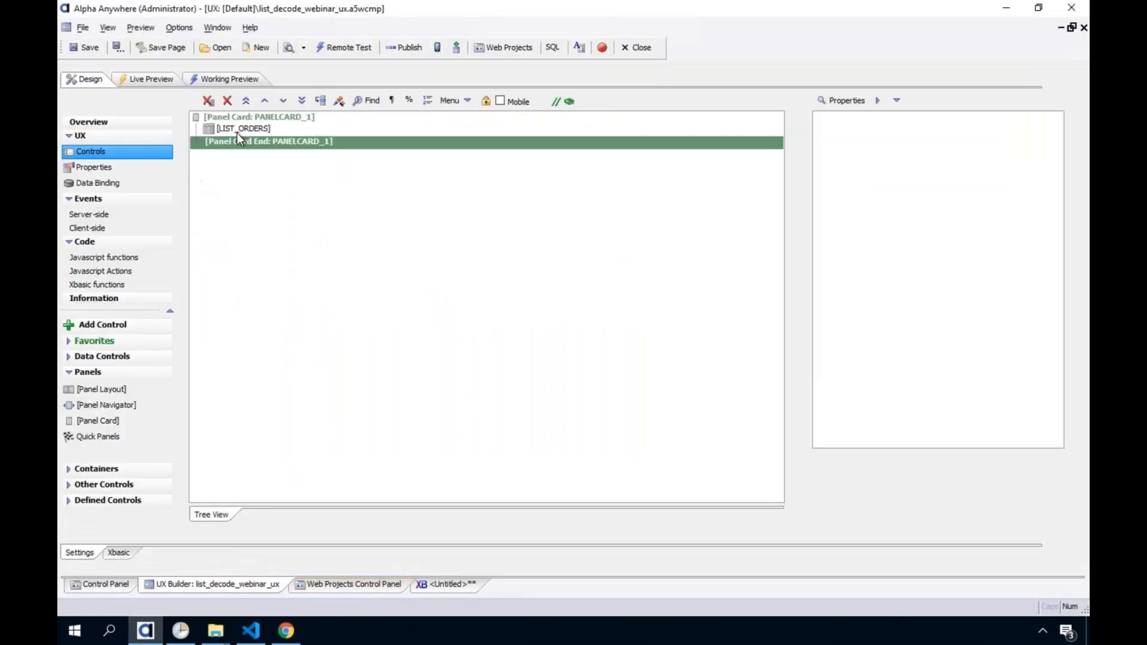
Step: Add a panel header without a ControlBar to PANELCARD_1
{"action": "left_click", "coordinate": [242, 120]}
{"action": "right_click", "coordinate": [266, 122]}
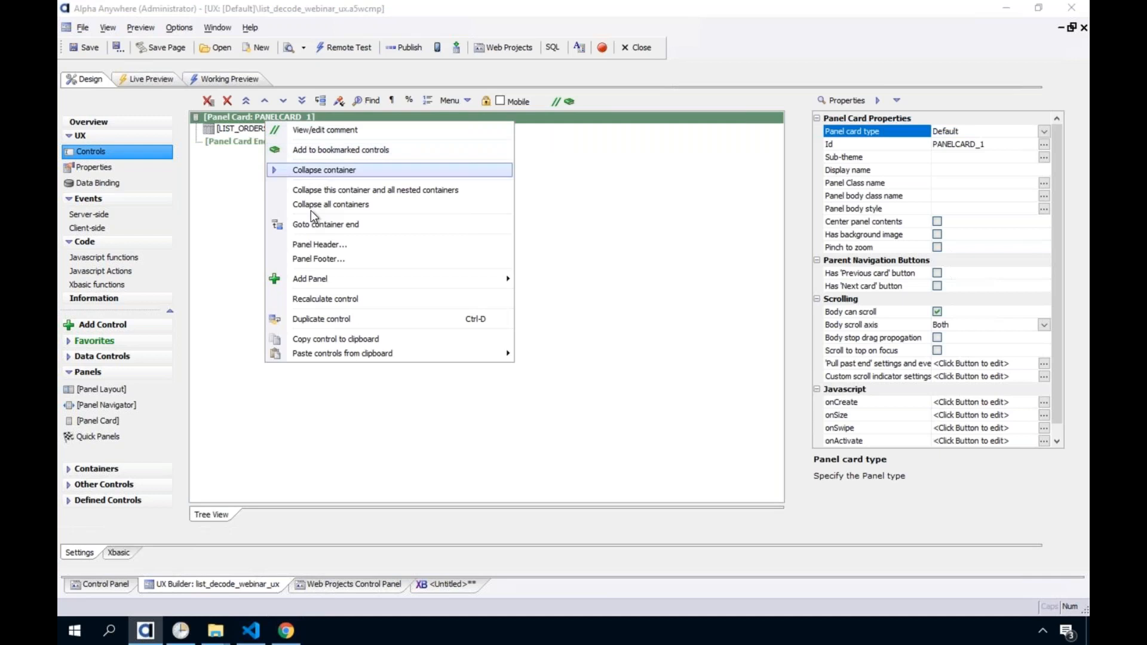
{"action": "left_click", "coordinate": [317, 244]}
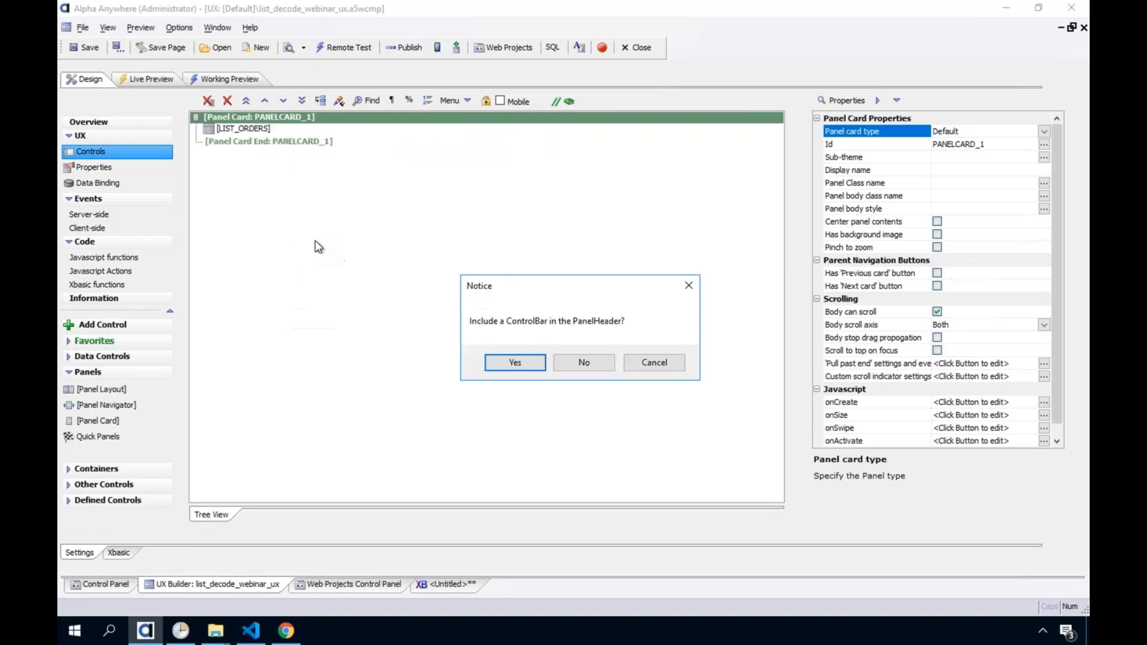
{"action": "left_click", "coordinate": [582, 363]}
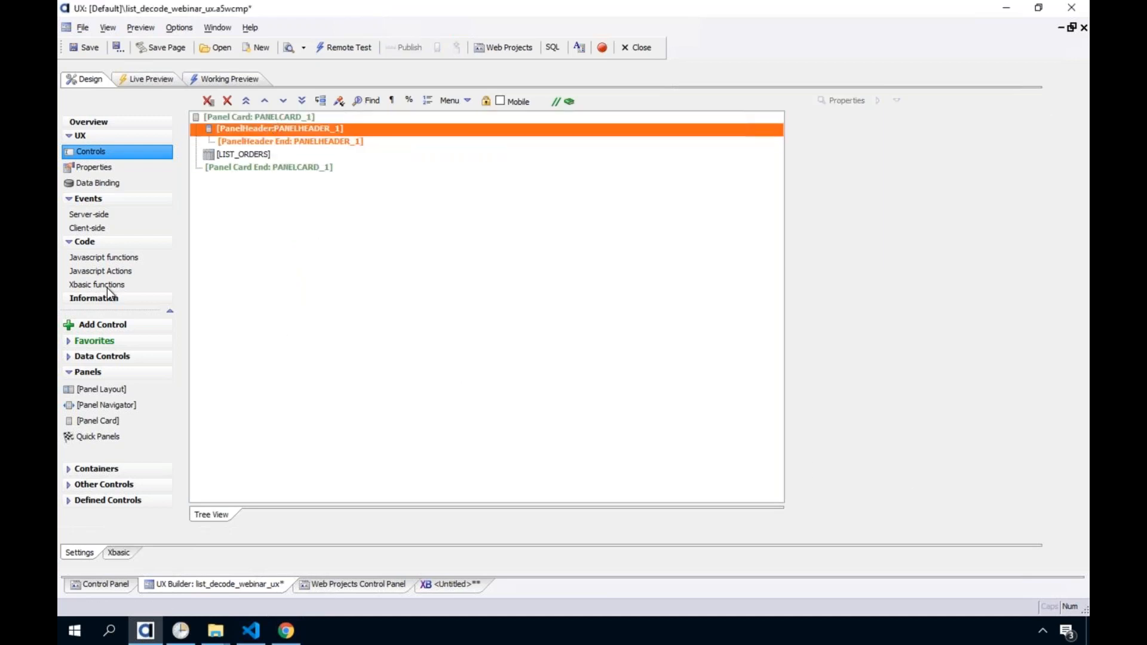
Step: Add a single character TextBox control named textbox1 inside the panel header, with its label above
{"action": "left_click", "coordinate": [106, 325]}
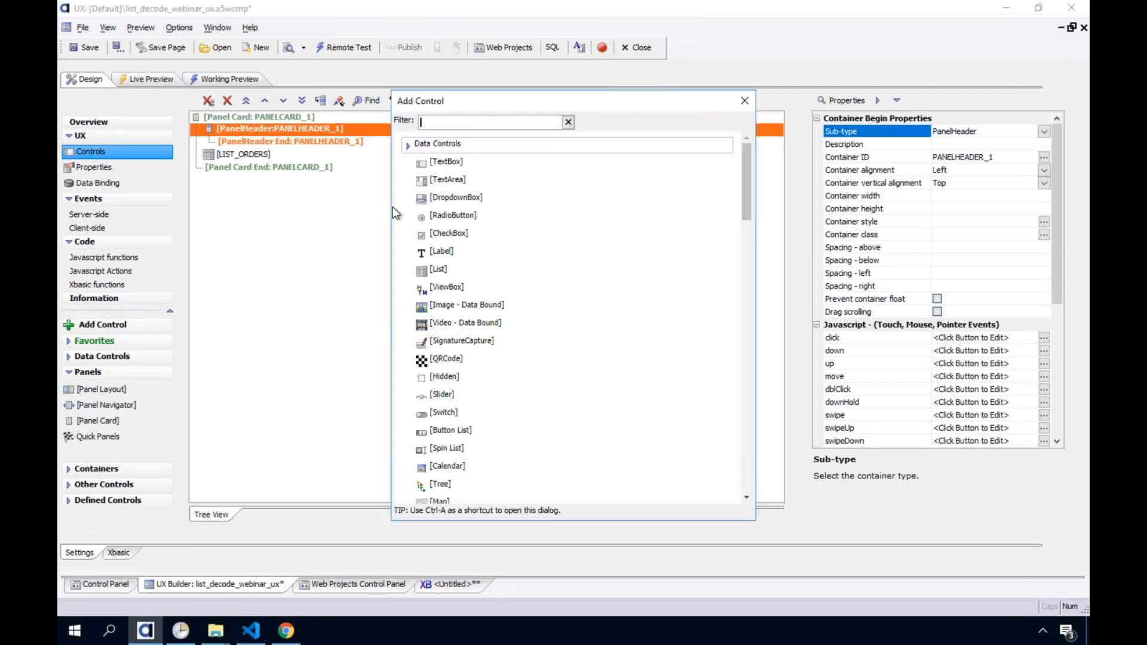
{"action": "double_click", "coordinate": [436, 162]}
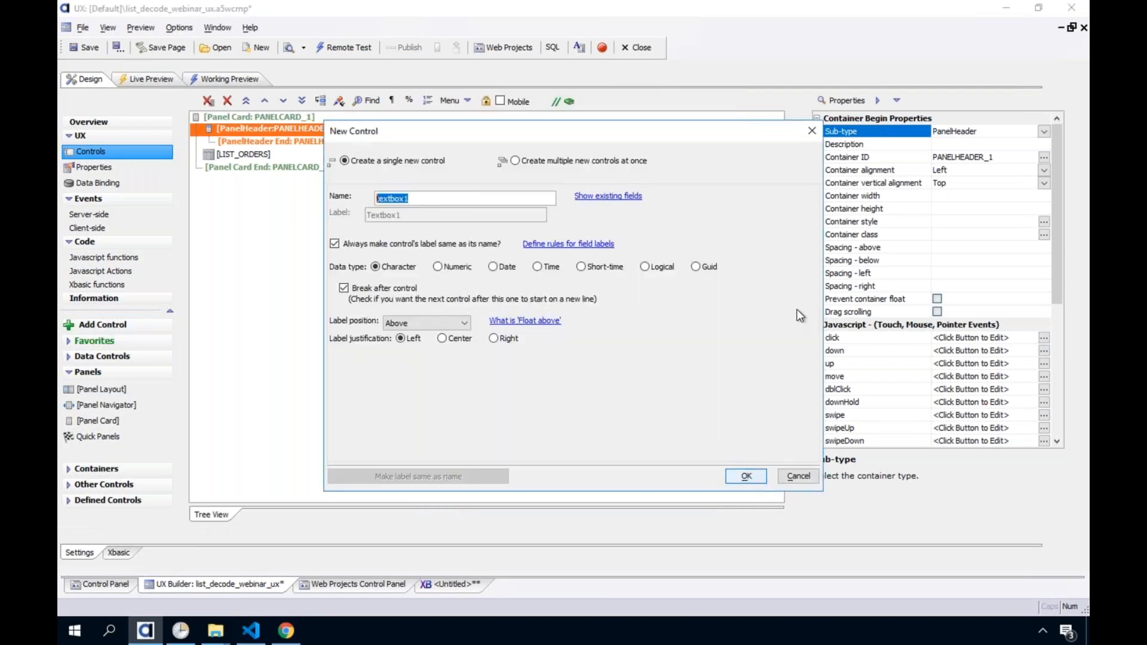
{"action": "key", "text": "Return"}
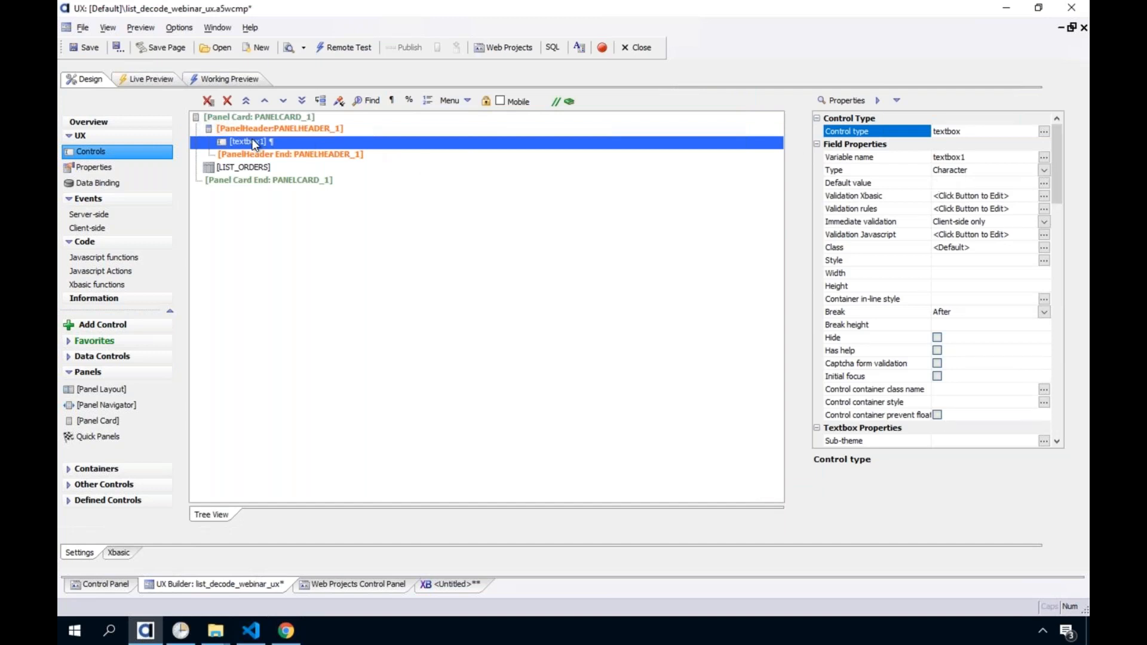
Step: Inspect the editing modes offered for textbox1's onClick event, and close the event editor without adding an action
{"action": "left_click_drag", "start_coordinate": [1056, 178], "coordinate": [1074, 318]}
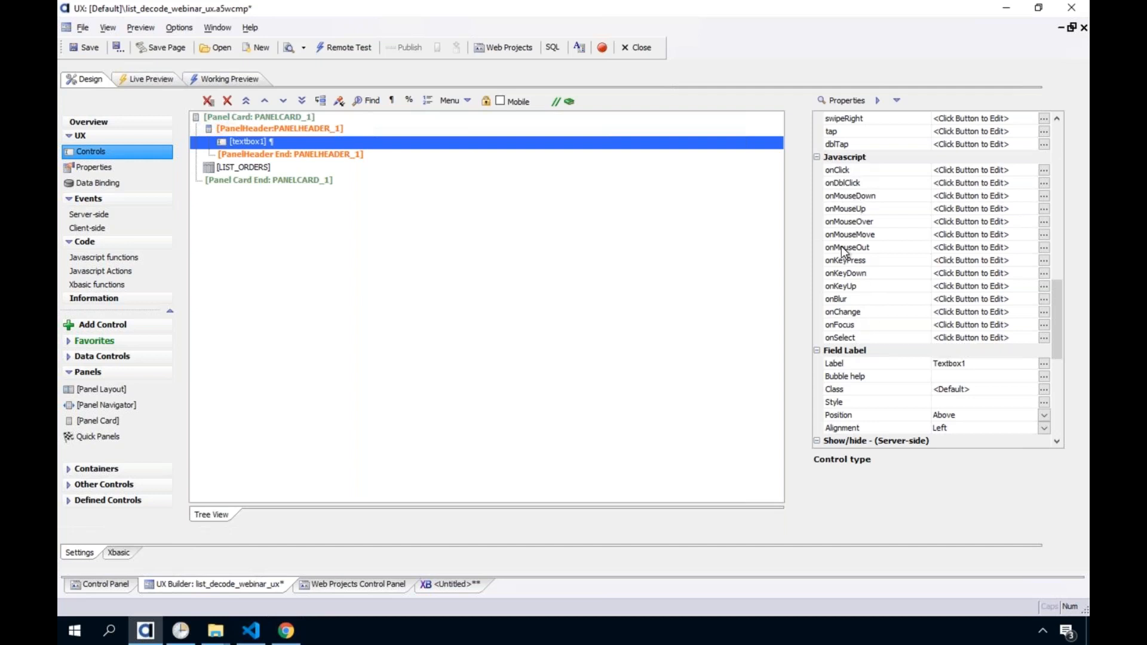
{"action": "left_click", "coordinate": [846, 173]}
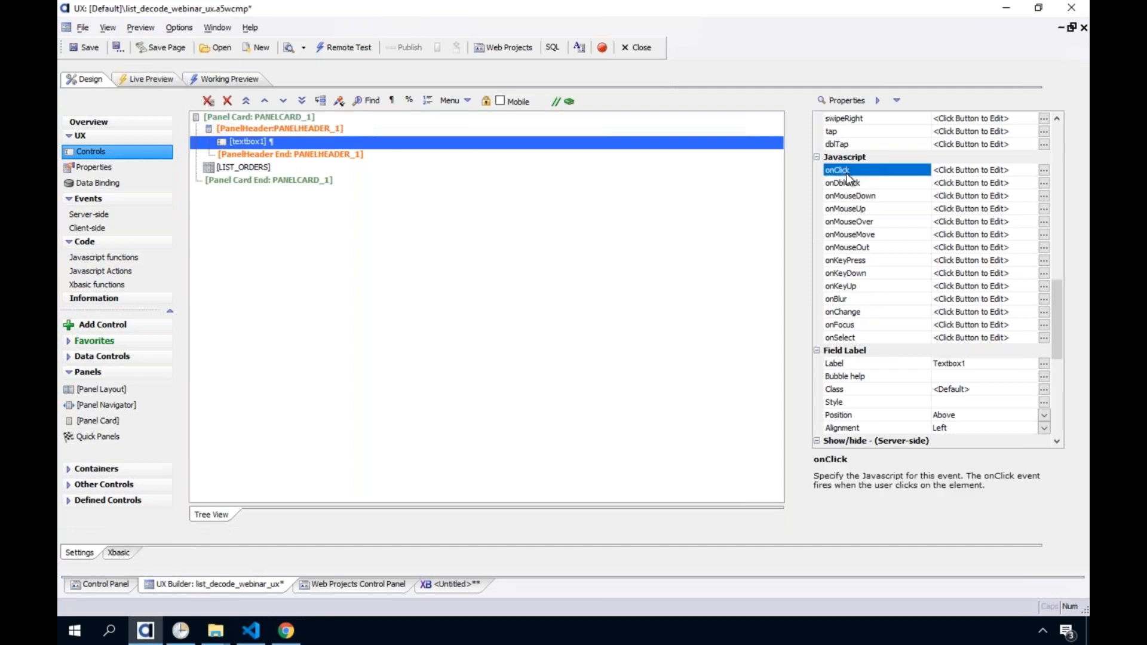
{"action": "double_click", "coordinate": [845, 173]}
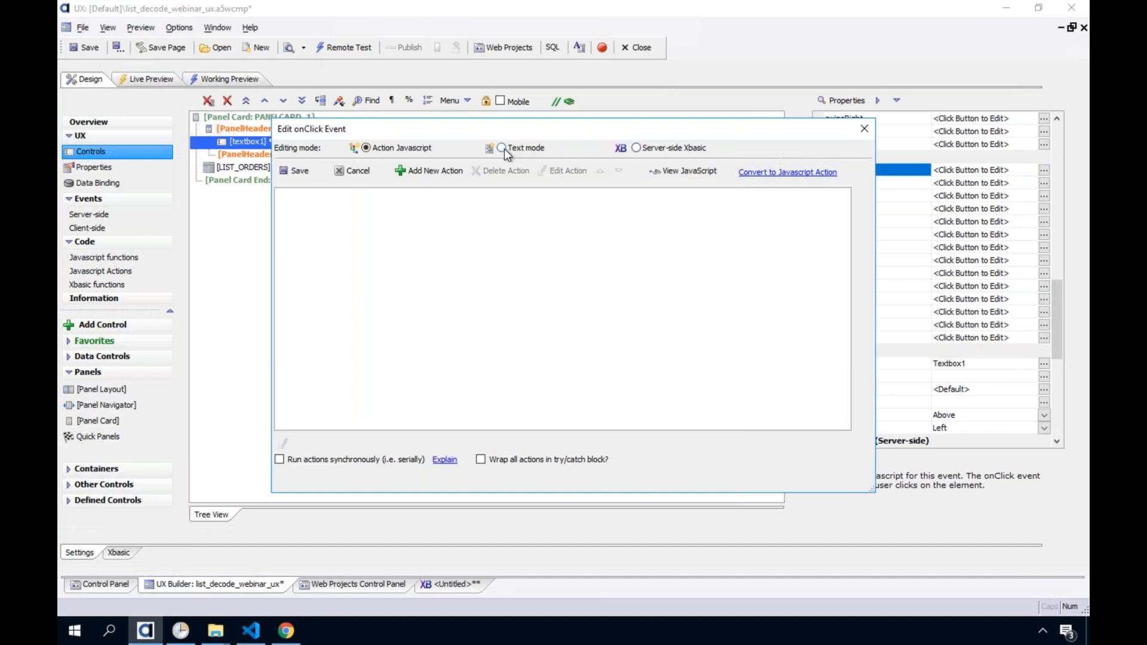
{"action": "left_click", "coordinate": [360, 172]}
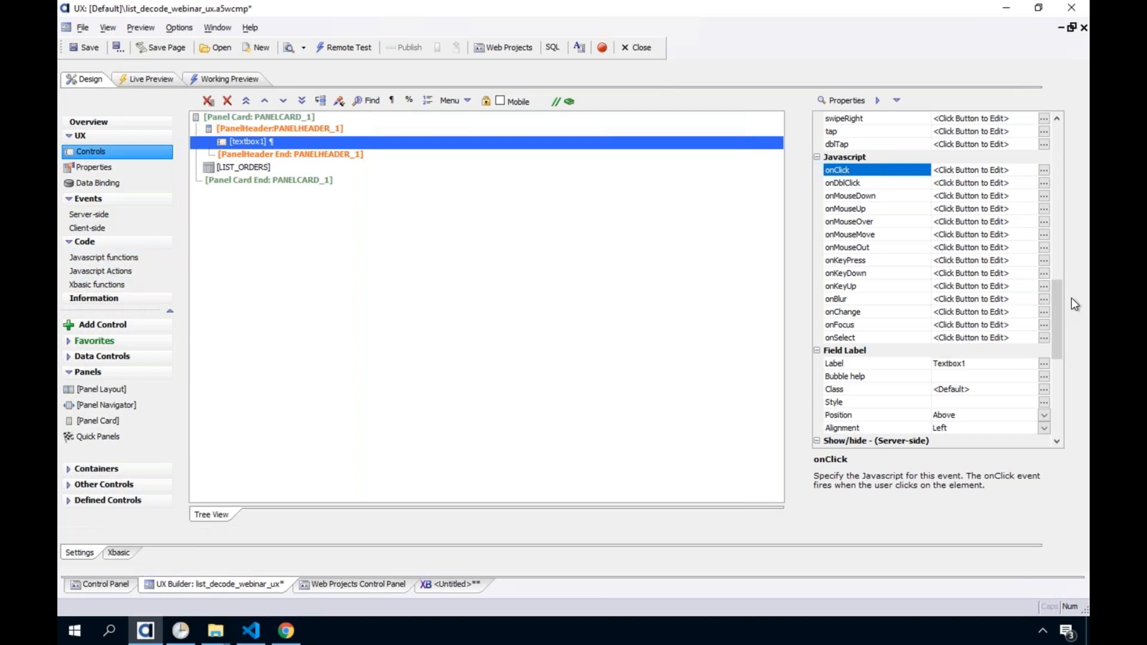
Step: Compare textbox1's touch, mouse and pointer events with its standard Javascript events
{"action": "left_click_drag", "start_coordinate": [1058, 296], "coordinate": [1067, 253]}
{"action": "scroll", "coordinate": [863, 160], "scroll_direction": "down", "scroll_amount": 2}
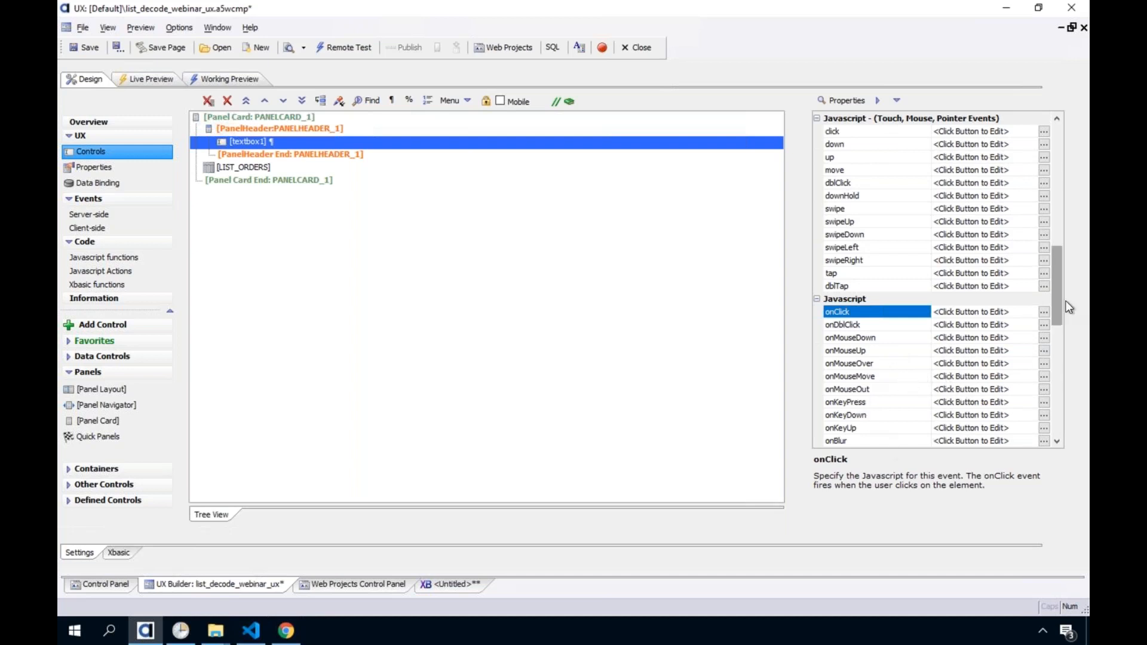
{"action": "left_click_drag", "start_coordinate": [1060, 304], "coordinate": [1060, 327]}
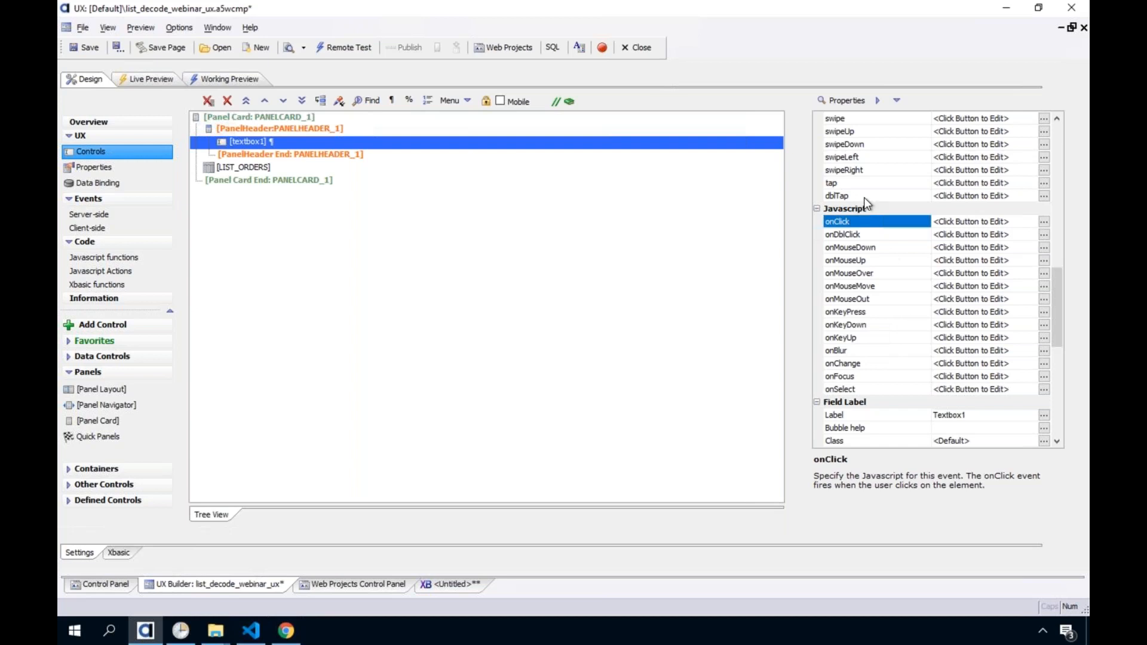
{"action": "left_click_drag", "start_coordinate": [1058, 337], "coordinate": [1059, 295]}
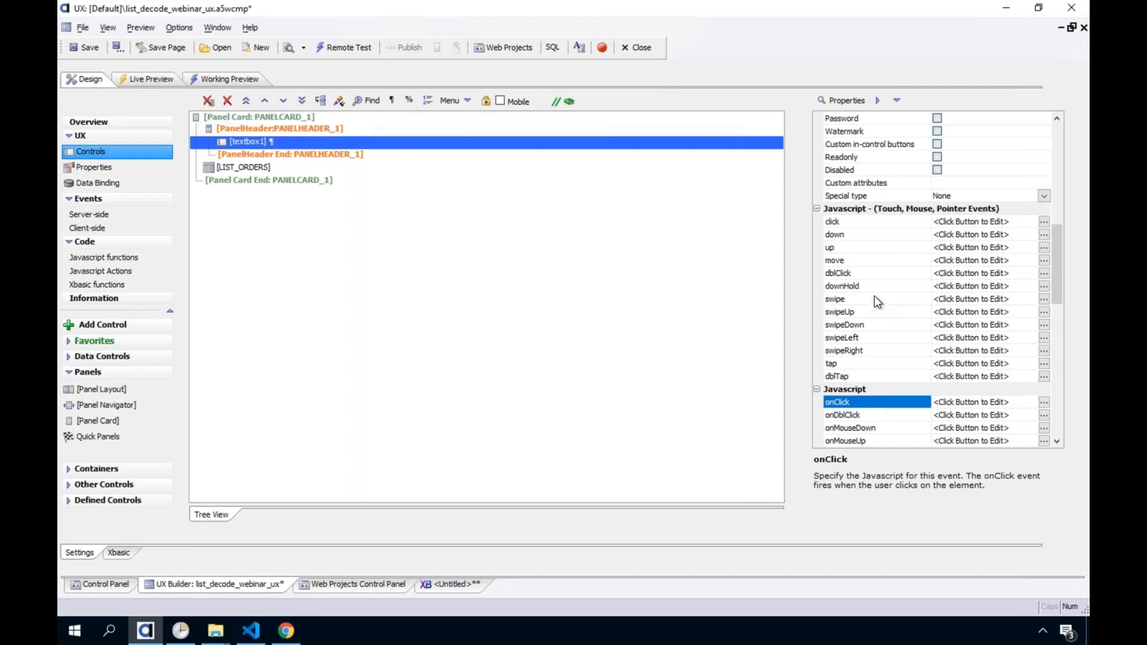
Step: Switch to the Alpha Anywhere Online presentation in Keynote
{"action": "mouse_move", "coordinate": [1088, 2]}
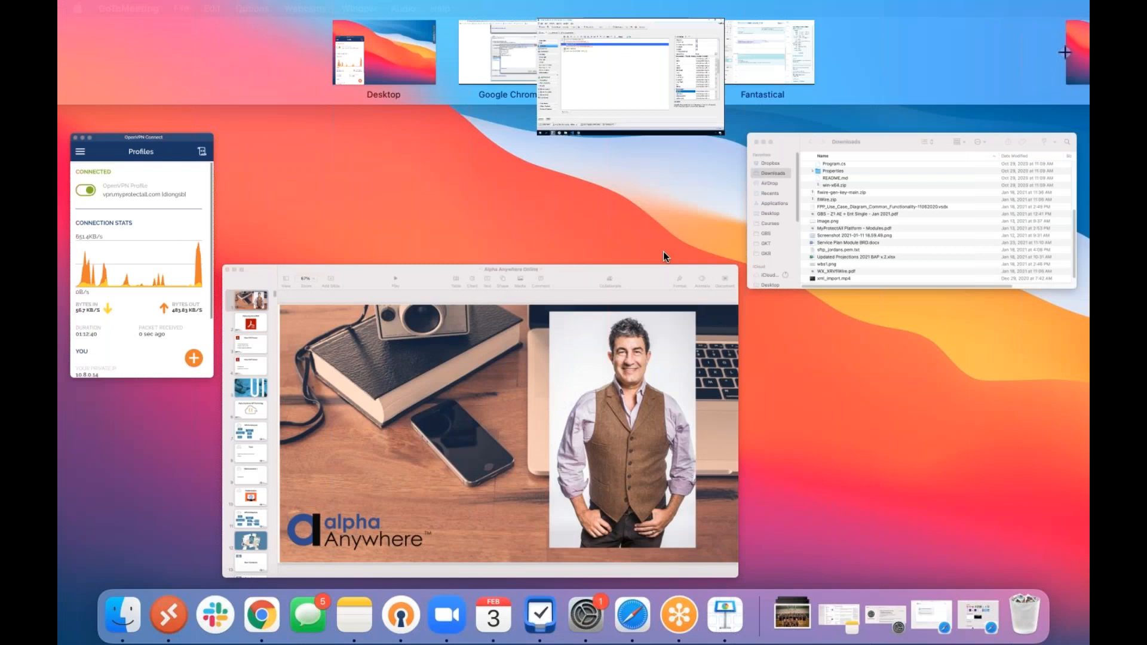
{"action": "left_click", "coordinate": [615, 328]}
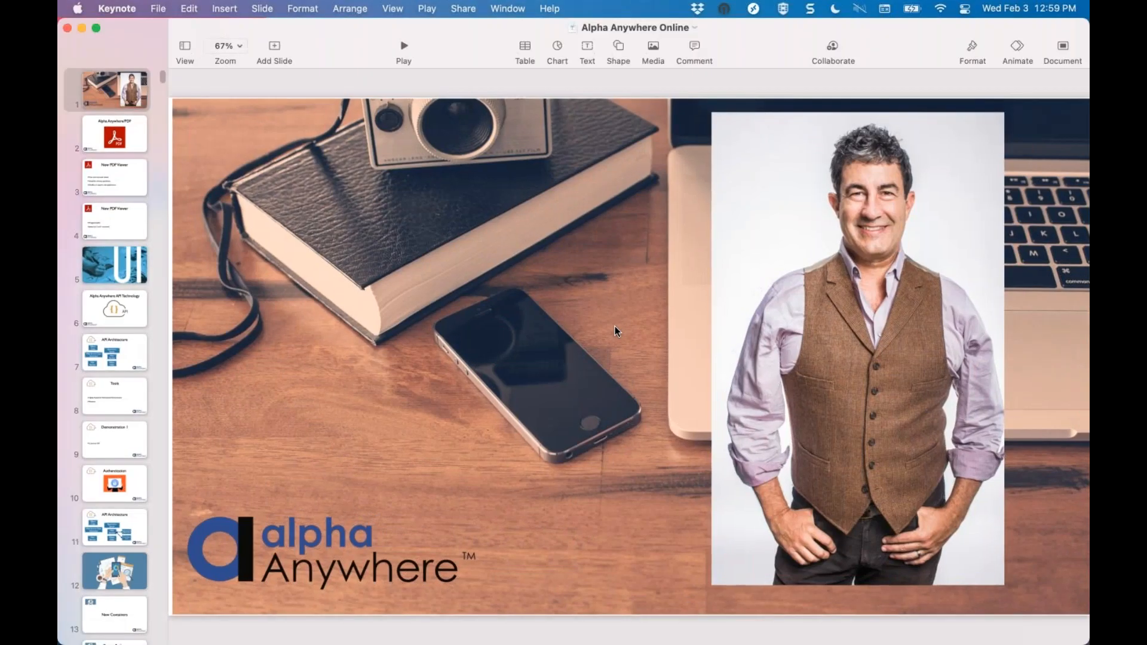